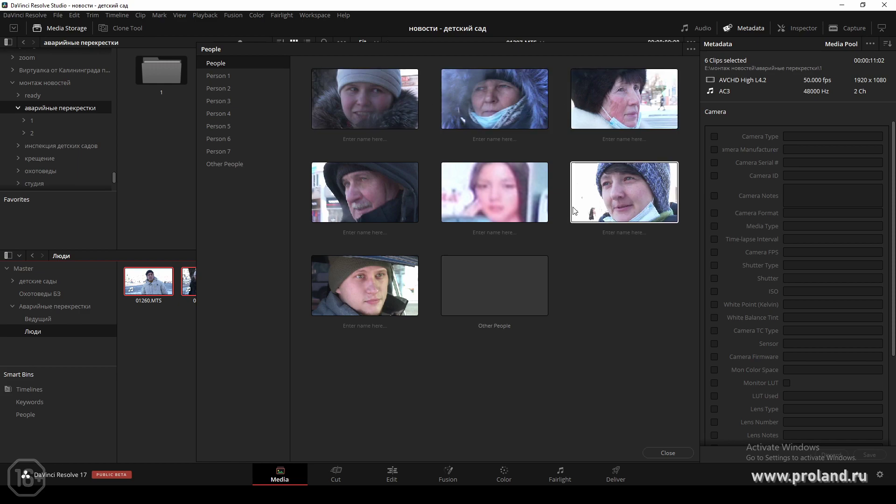
Pick the girl's face among recognised people and view the clips for Person 1 through Person 4.
click(513, 210)
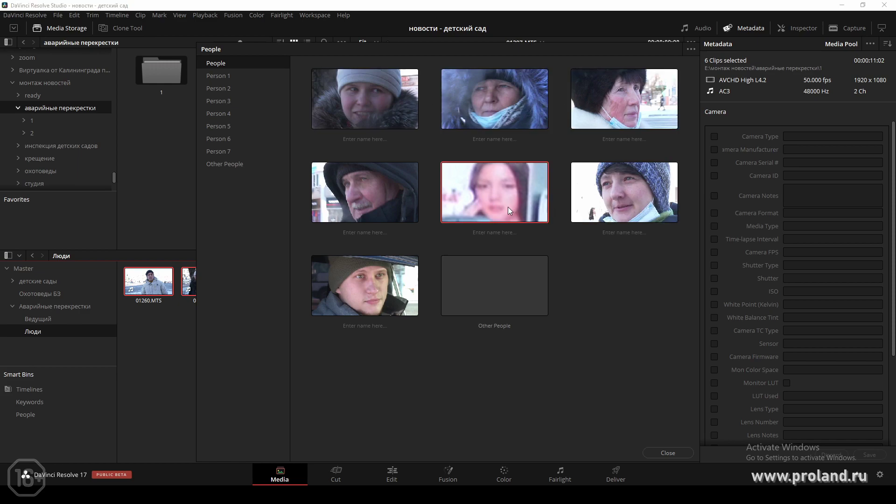
click(228, 78)
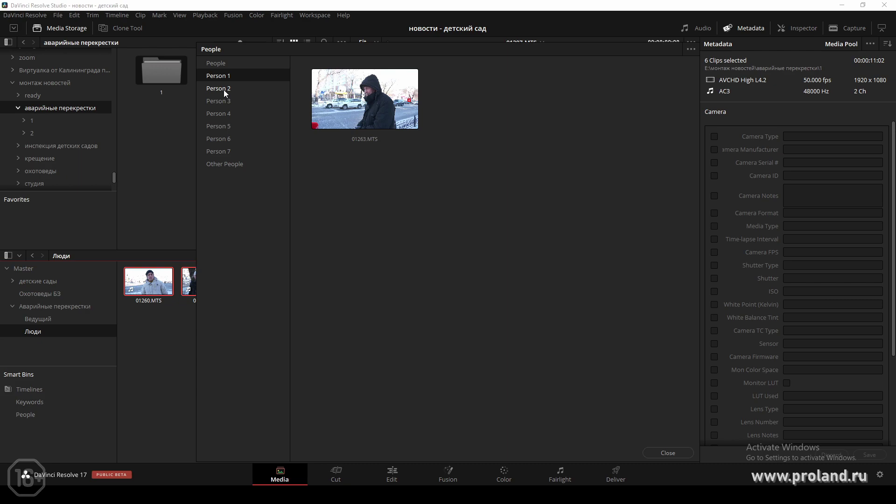
click(223, 90)
click(222, 102)
click(223, 113)
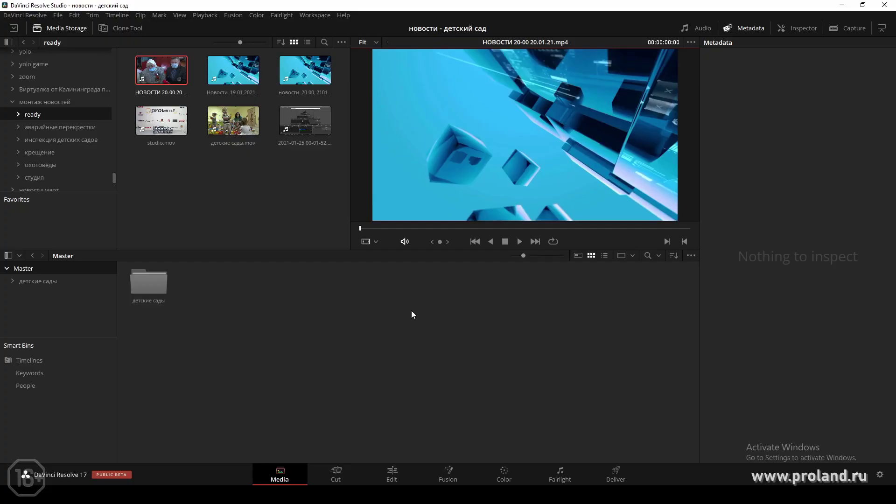
Browse the аварийные перекрестки and монтаж новостей bins, then load НОВОСТИ 20-00 20.01.21.mp4 from ready.
click(236, 124)
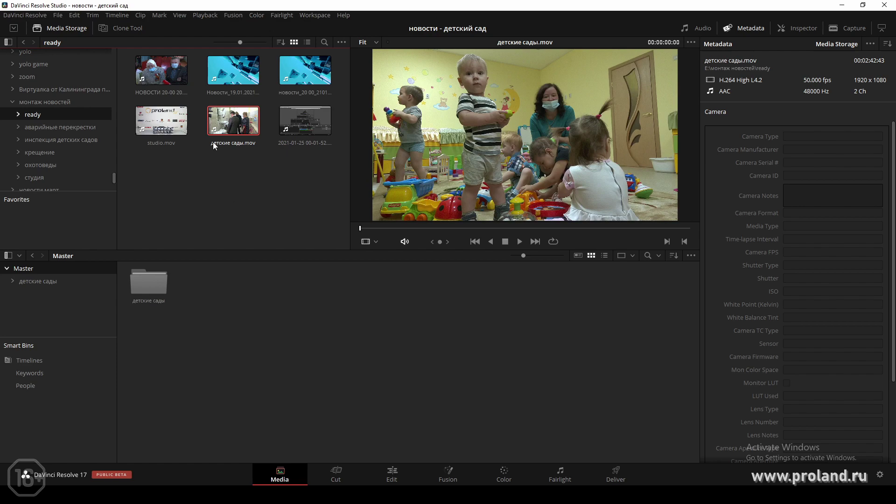
click(41, 127)
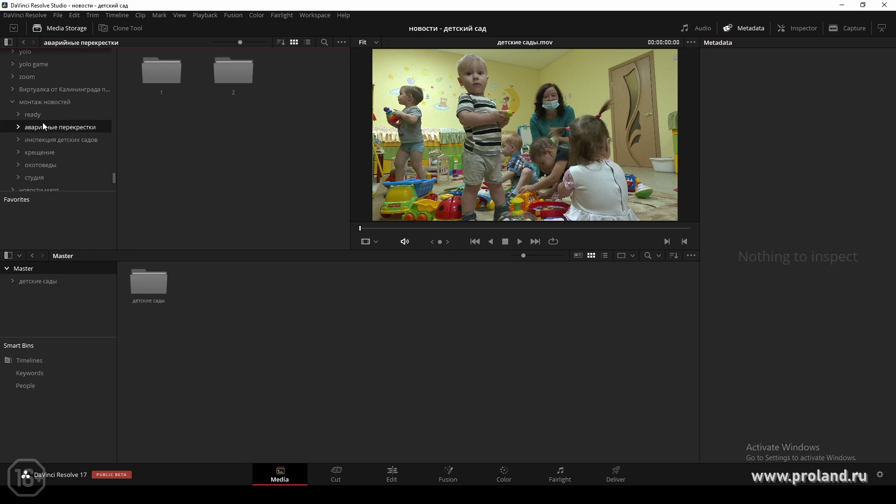
click(51, 103)
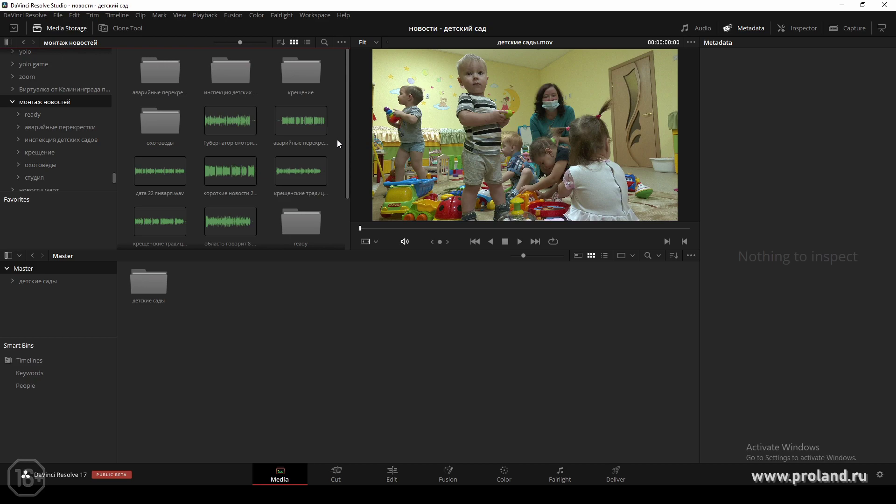
click(33, 115)
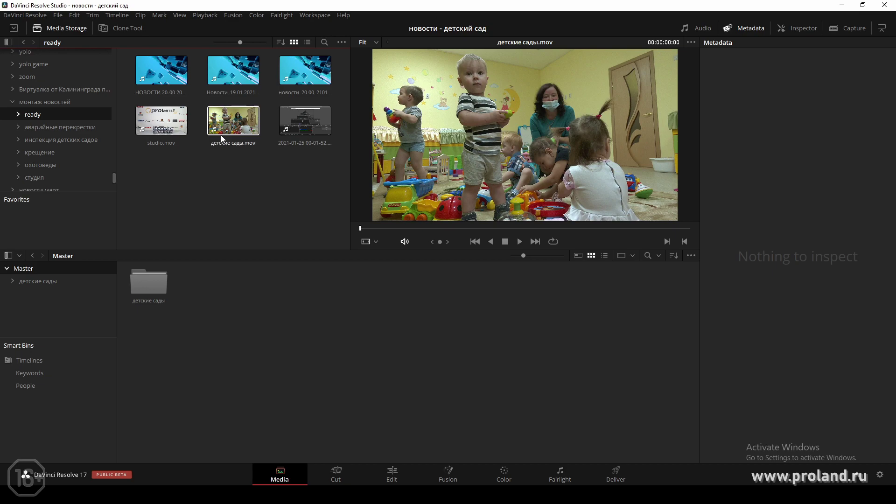
click(159, 68)
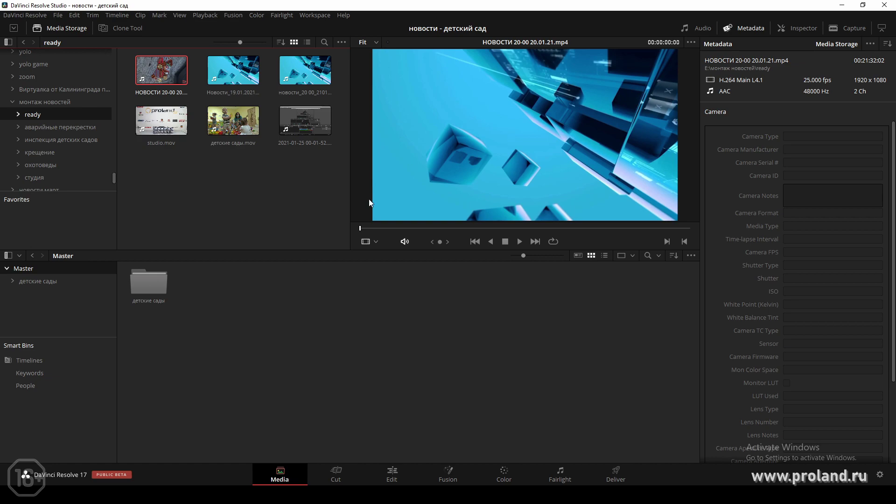
Skim and play the broadcast, stopping on the vaccination shot at 00:03:17:18.
drag(362, 228, 404, 231)
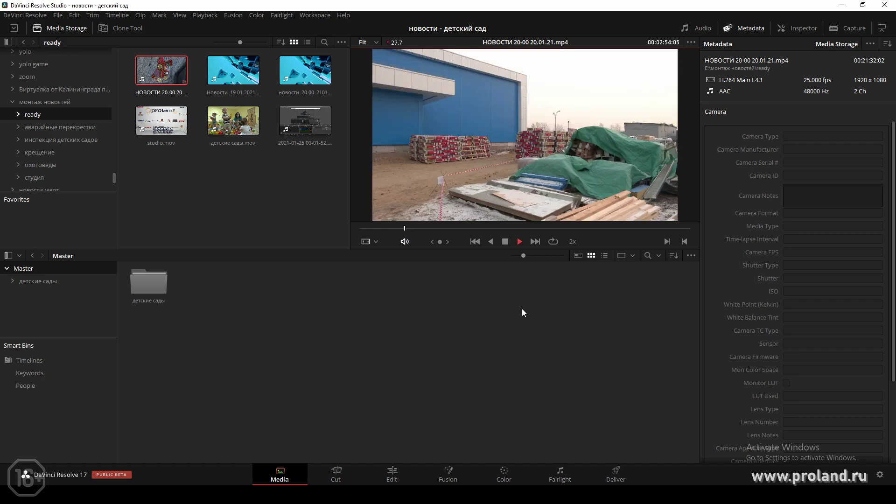
key(space)
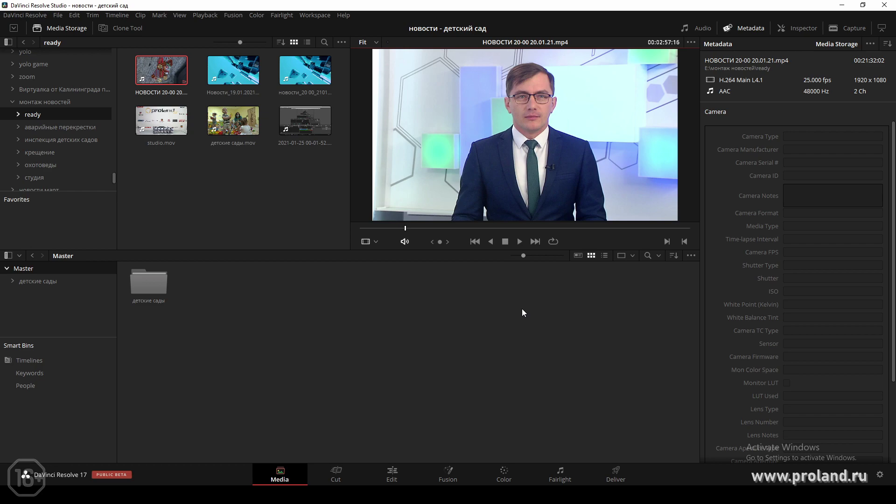
key(space)
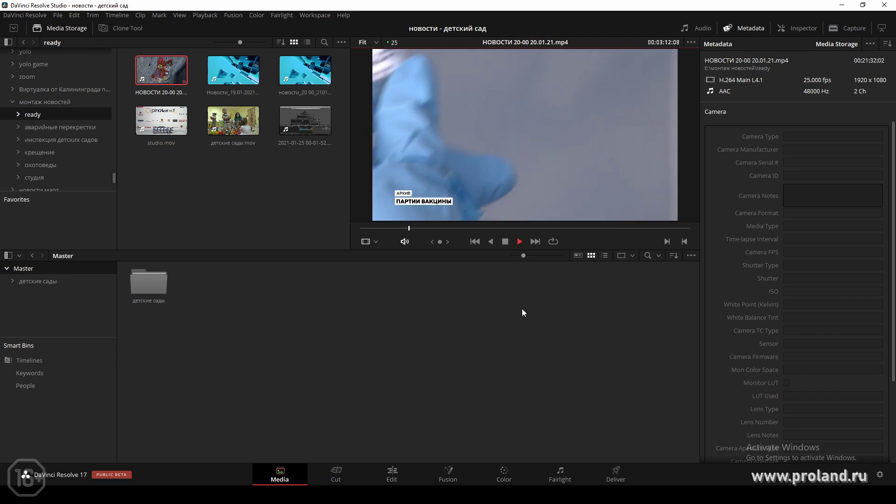
key(space)
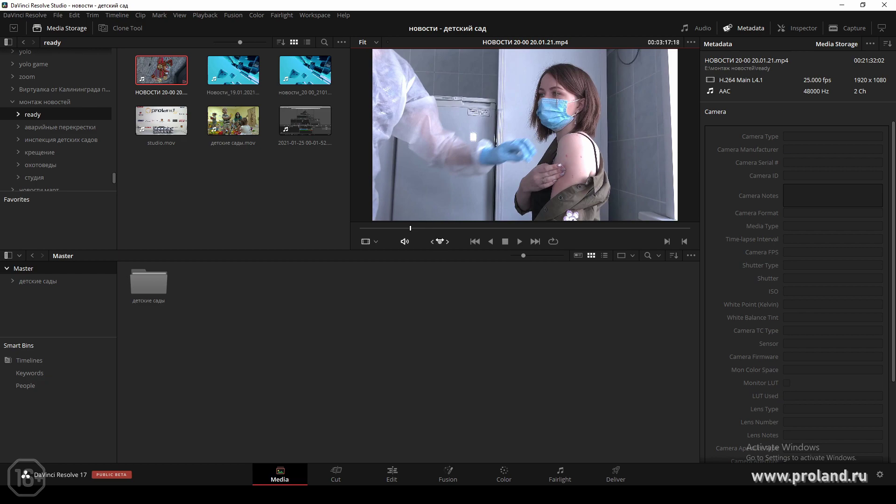
Open the охотоведы bin and preview clips 00014, 00030 and 00039.MTS.
click(19, 127)
click(42, 170)
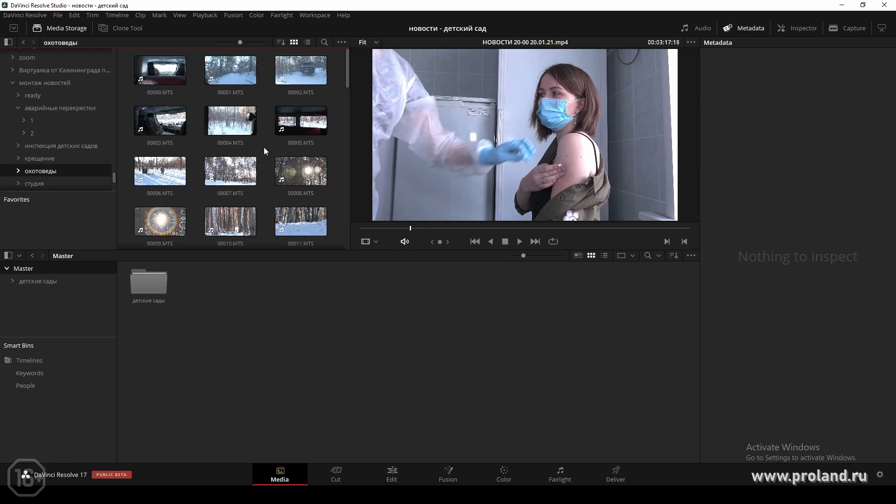
scroll(264, 147, down, 5)
click(300, 140)
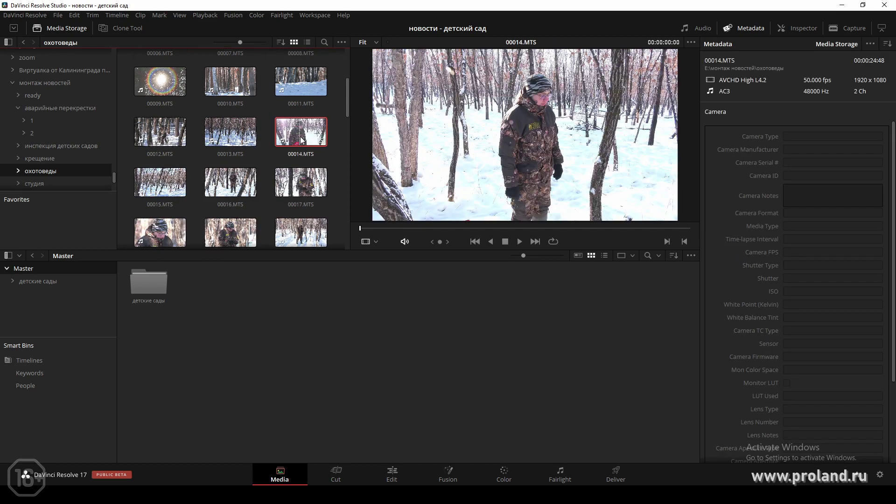
scroll(268, 175, down, 3)
scroll(268, 176, down, 3)
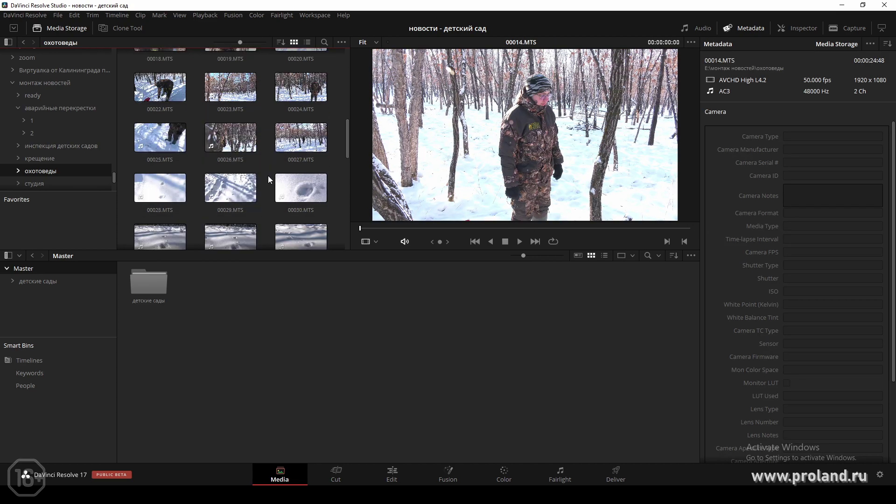
scroll(267, 176, down, 3)
click(297, 172)
scroll(274, 174, down, 3)
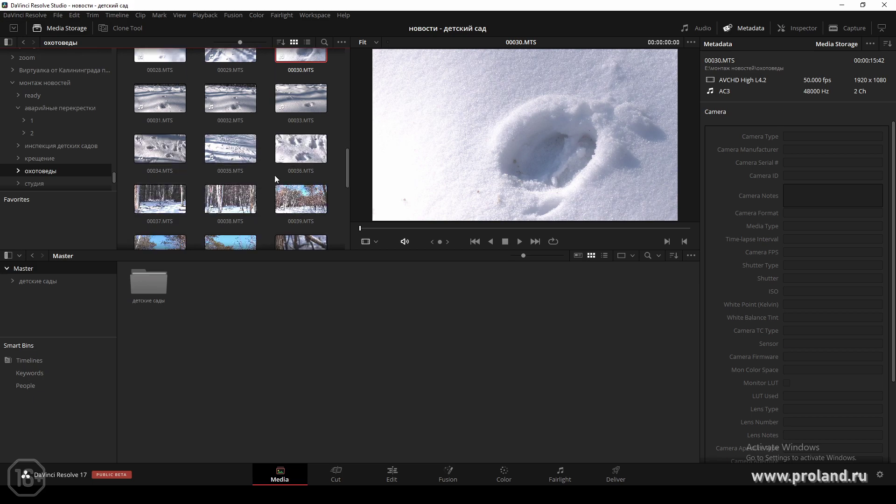
click(307, 195)
scroll(265, 191, down, 6)
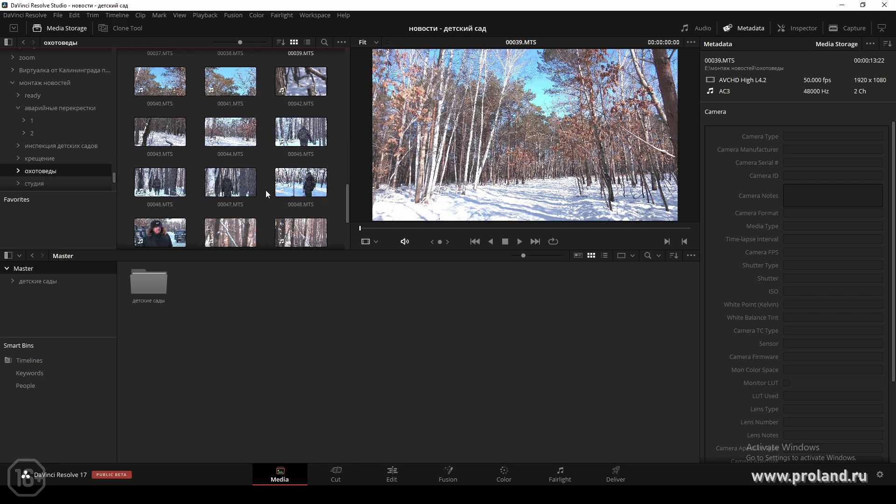
Skim and play the interview clip 00049.MTS, then skim the van clip 00056.MTS.
click(174, 179)
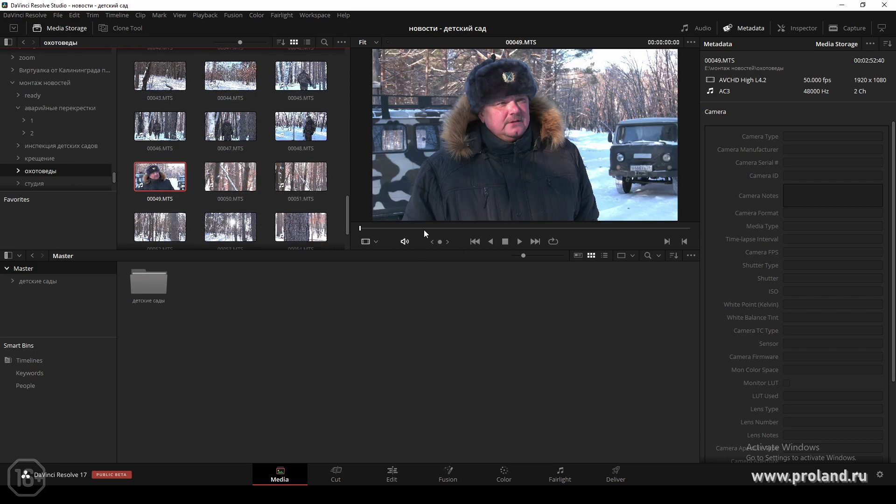
drag(424, 231, 500, 231)
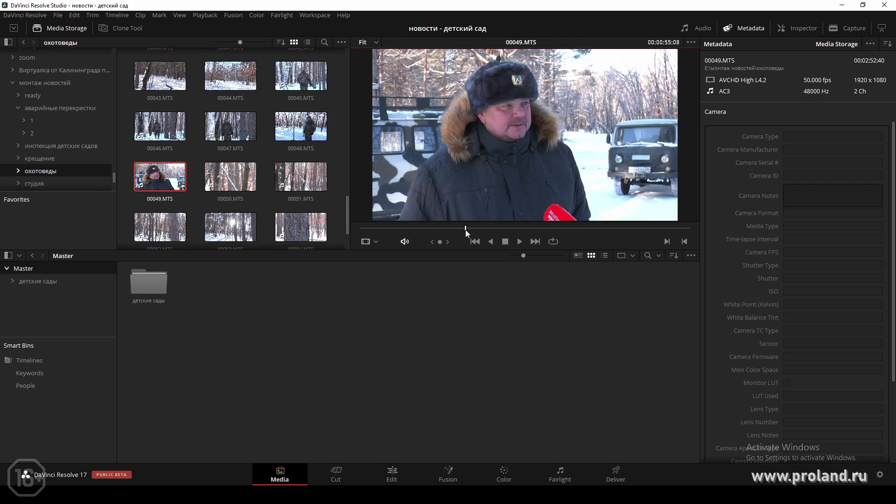
key(space)
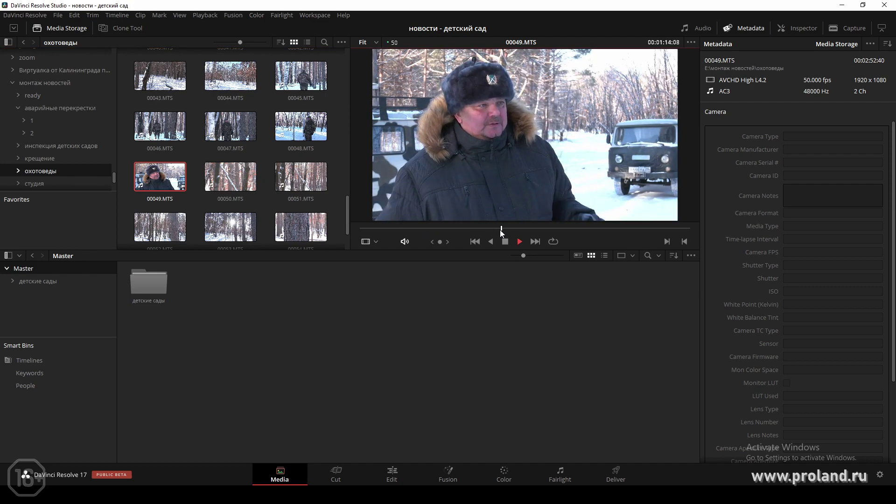
key(space)
click(339, 200)
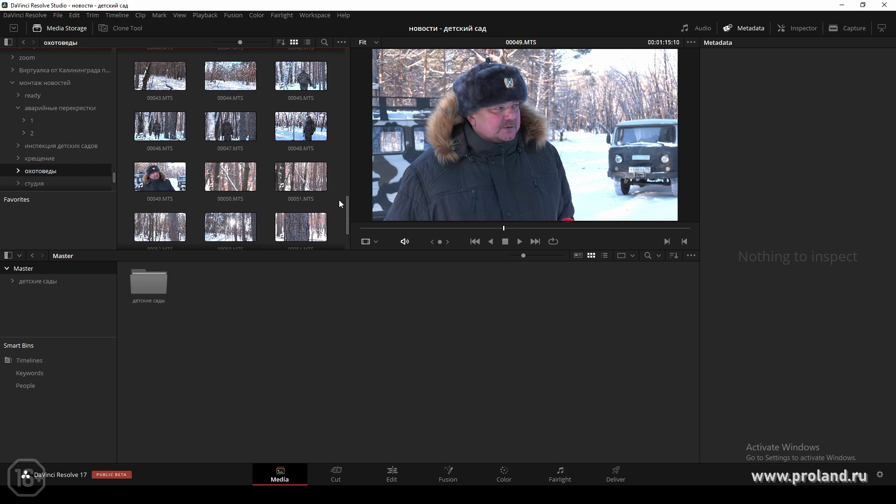
scroll(339, 200, down, 1)
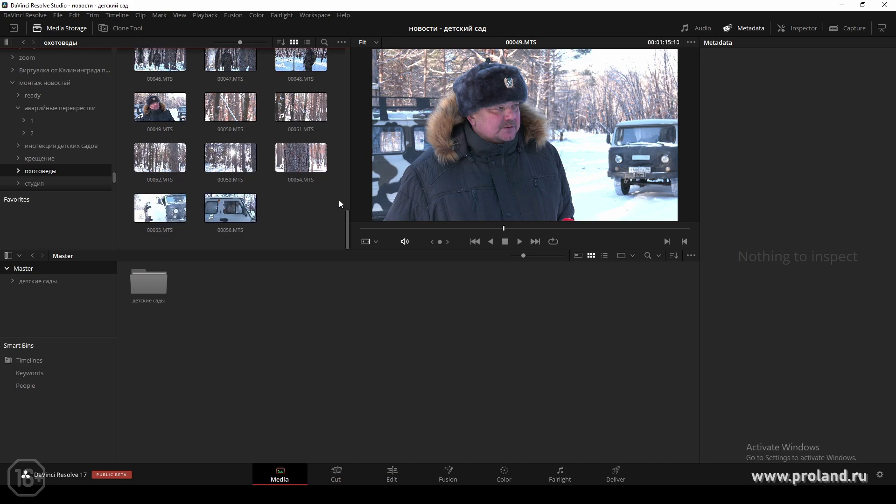
click(229, 207)
drag(450, 228, 530, 228)
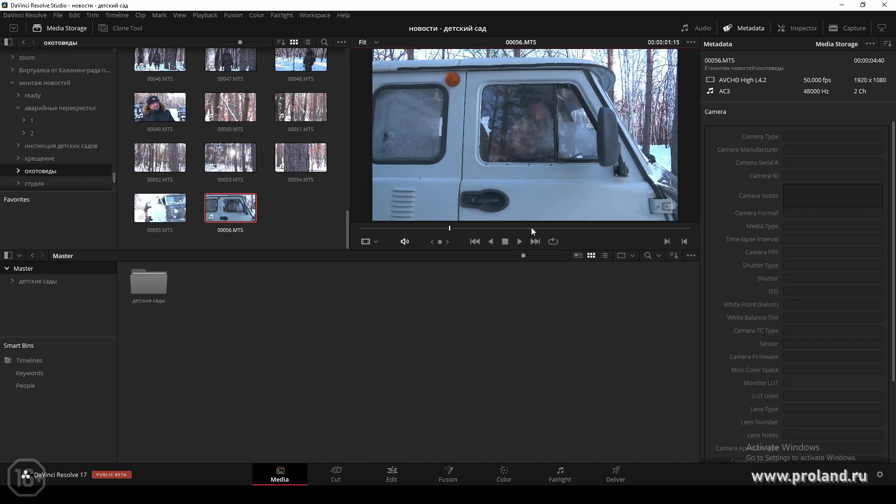
click(314, 229)
Select all clips in the bin, from 00000.MTS through 00056.MTS.
scroll(340, 212, up, 3)
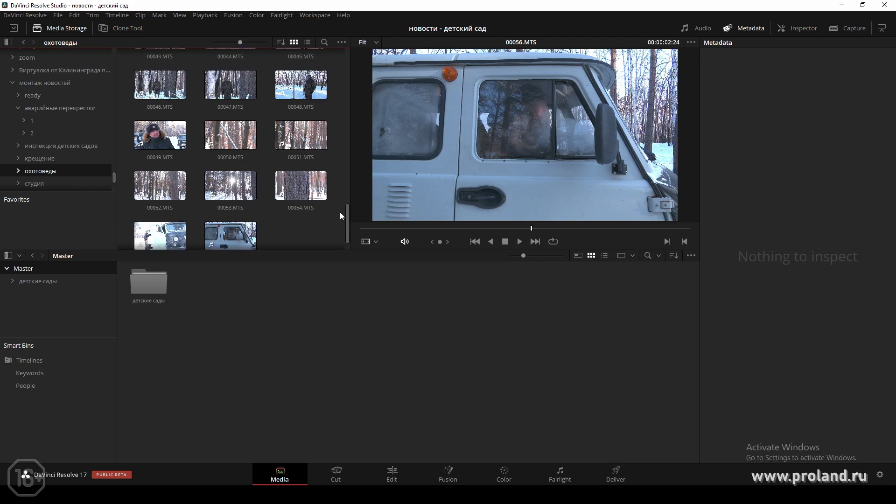
scroll(340, 211, up, 3)
scroll(339, 212, up, 2)
scroll(339, 212, up, 2)
scroll(340, 213, up, 3)
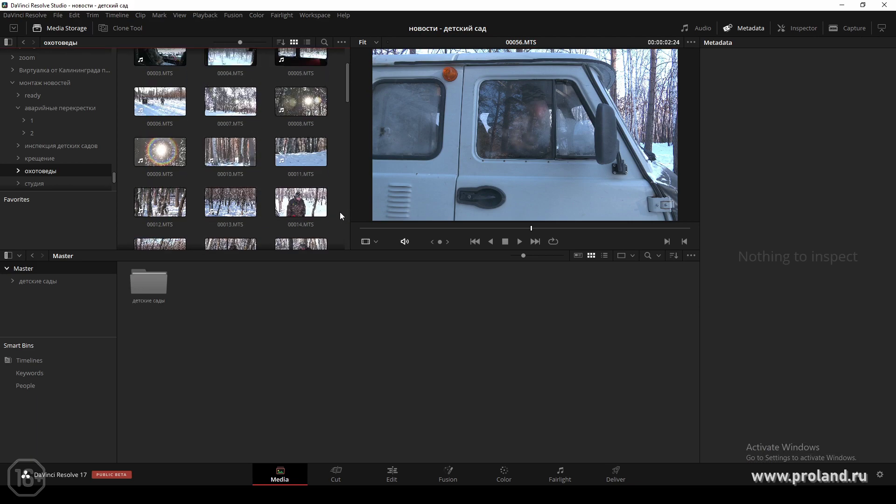
scroll(340, 212, up, 3)
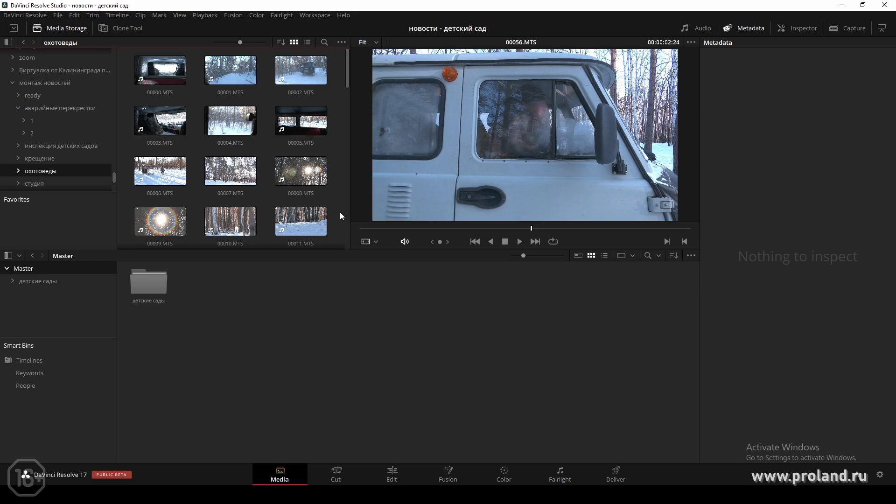
click(173, 79)
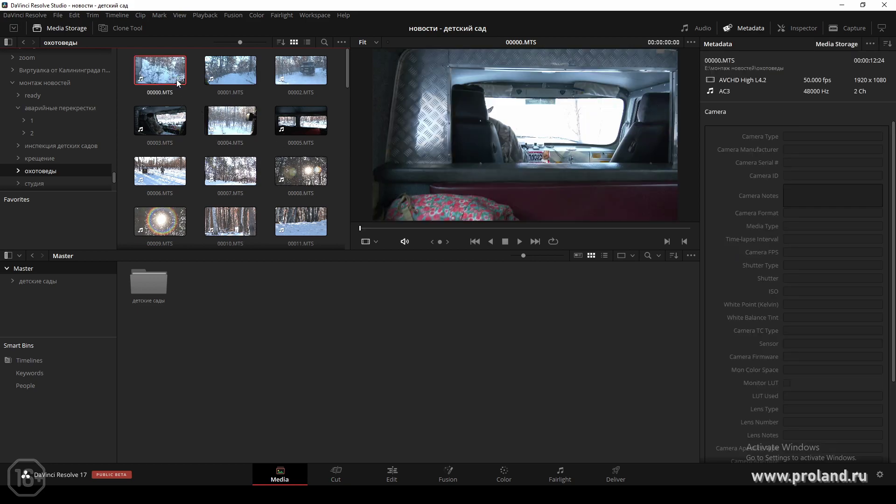
scroll(285, 173, down, 5)
scroll(277, 184, down, 5)
scroll(271, 194, down, 3)
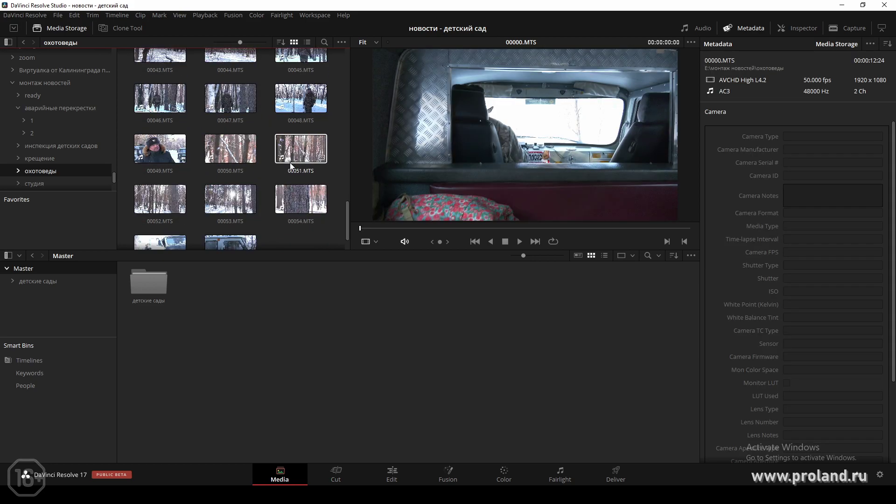
scroll(264, 204, down, 3)
shift+click(238, 213)
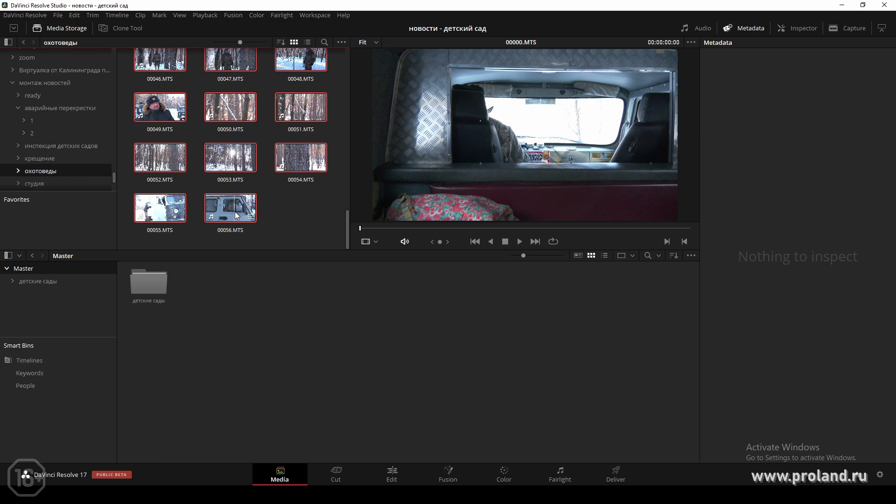
Gather the selected охотоведы clips into a new bin named 'Охотоведы БЗ' and select 00000.MTS.
drag(234, 211, 275, 362)
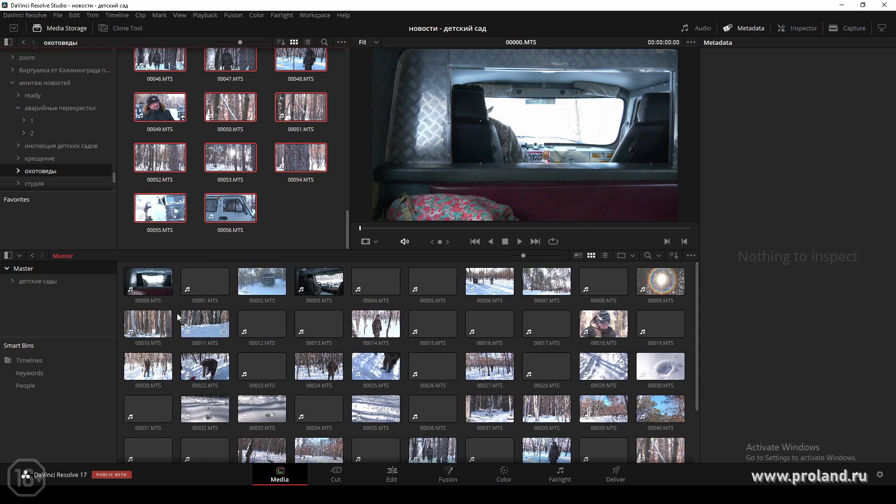
scroll(308, 373, down, 3)
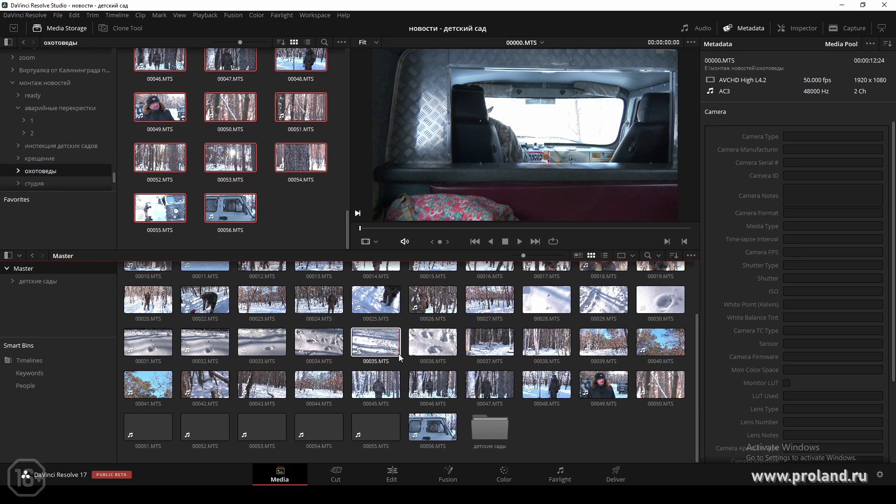
right_click(442, 425)
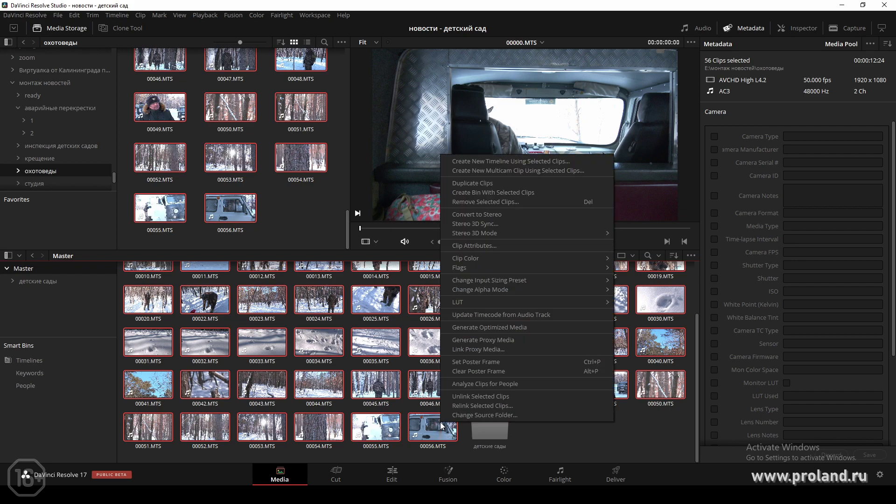
click(532, 193)
text(Охотоведы Б)
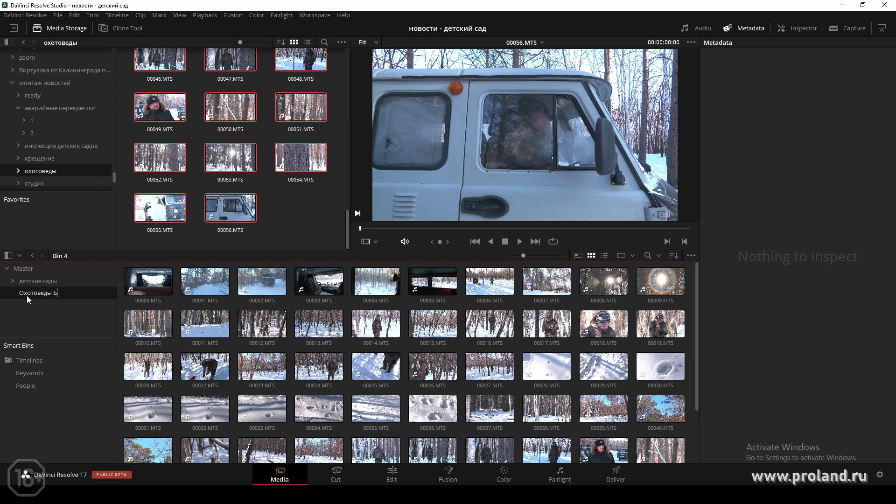
text(З)
key(Return)
click(145, 292)
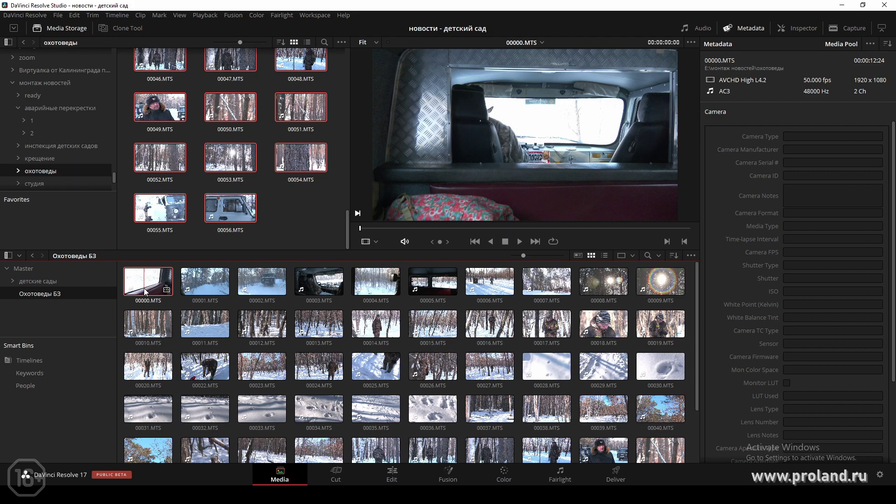
Build a new timeline titled 'Охотоведы БЗ' from the selected clip 00000.MTS.
right_click(145, 291)
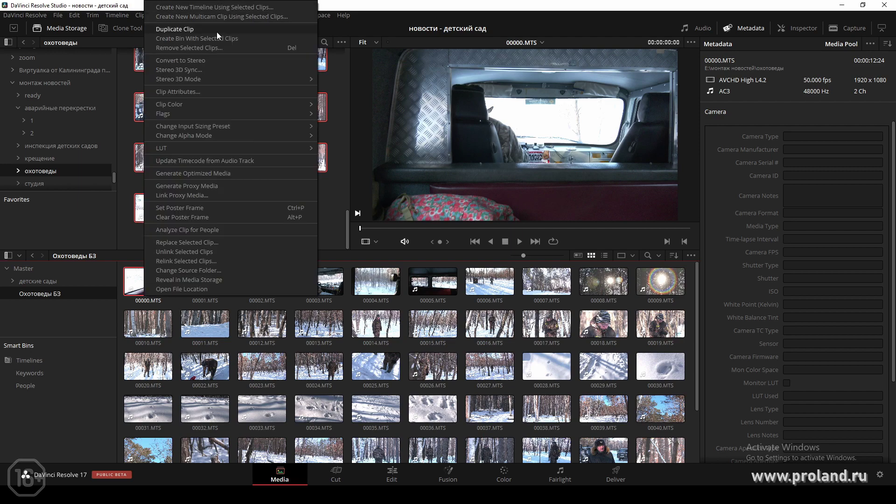
click(216, 13)
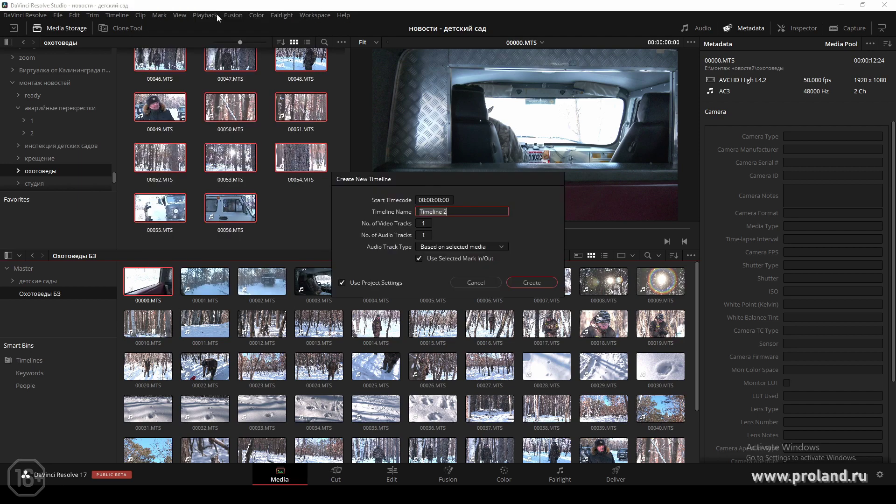
text(О)
text(хотоведы)
text( БЗ)
key(Return)
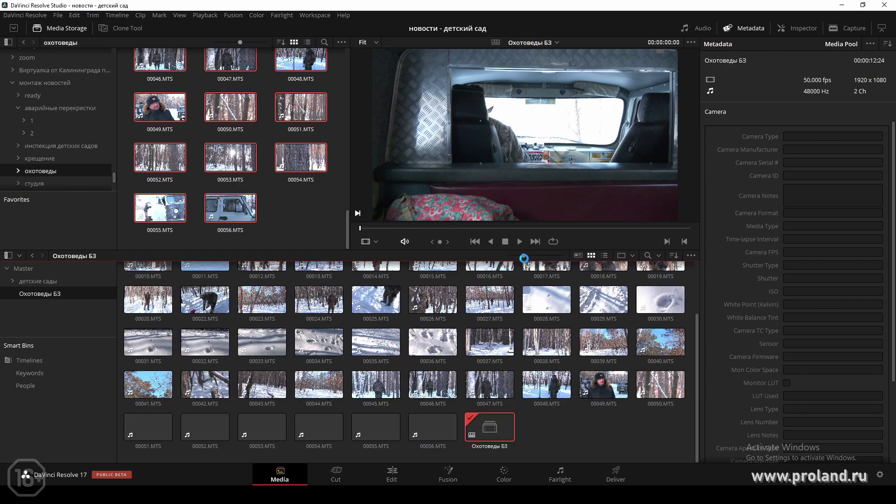
Open the Охотоведы БЗ timeline on the Cut page, delete its clip, and enlarge the media pool and viewer.
double_click(485, 429)
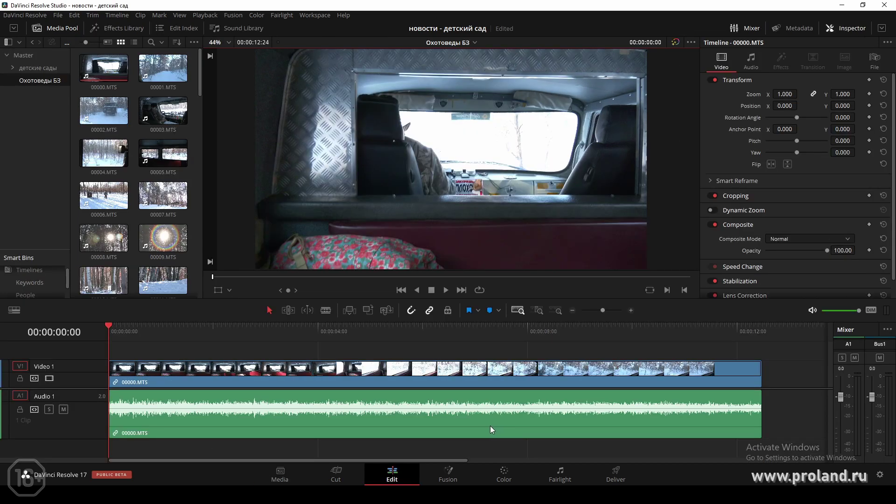
click(393, 342)
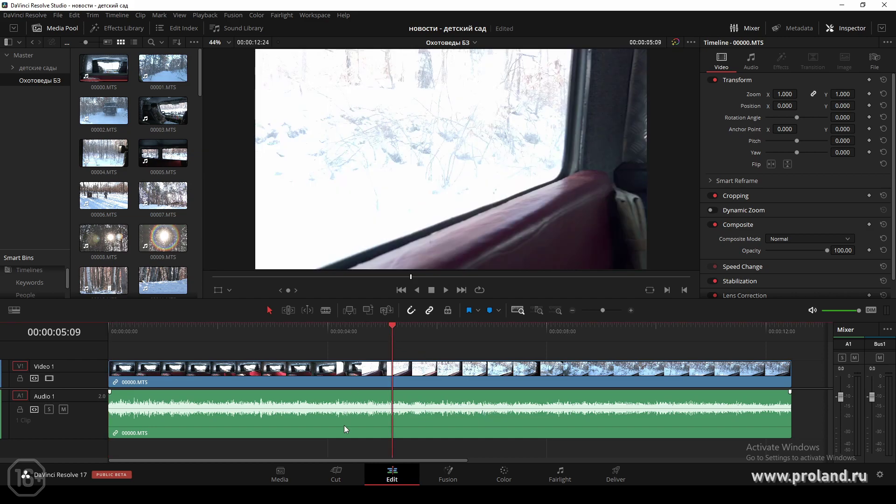
click(336, 475)
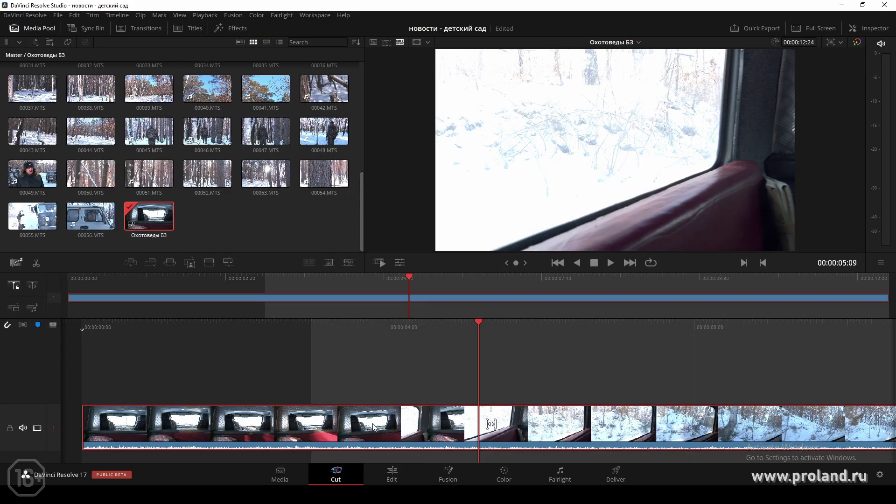
key(Delete)
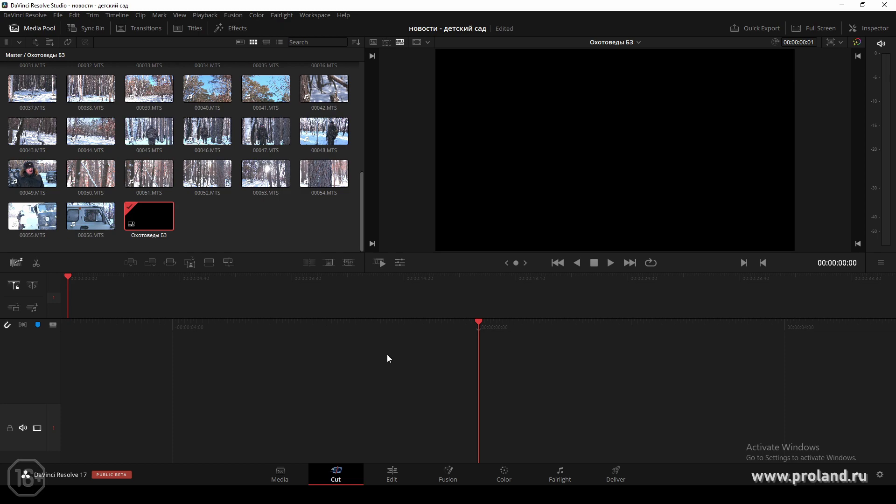
drag(393, 272, 394, 300)
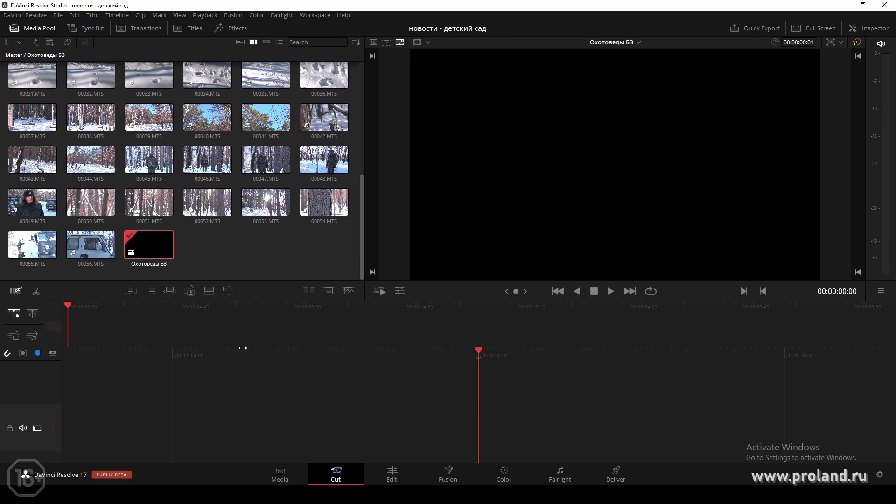
Switch the viewer to Source Tape so all 56 clips play as one 00:16:22:04 tape.
scroll(274, 258, up, 2)
scroll(274, 258, up, 2)
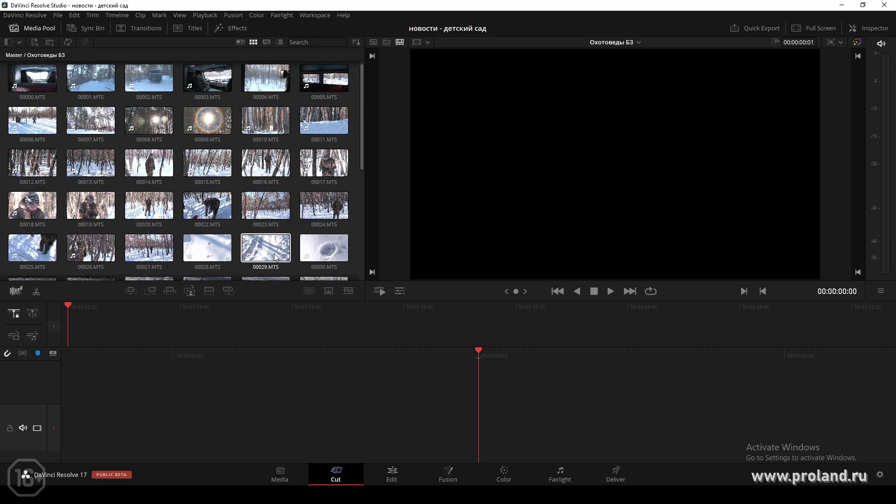
scroll(275, 258, up, 2)
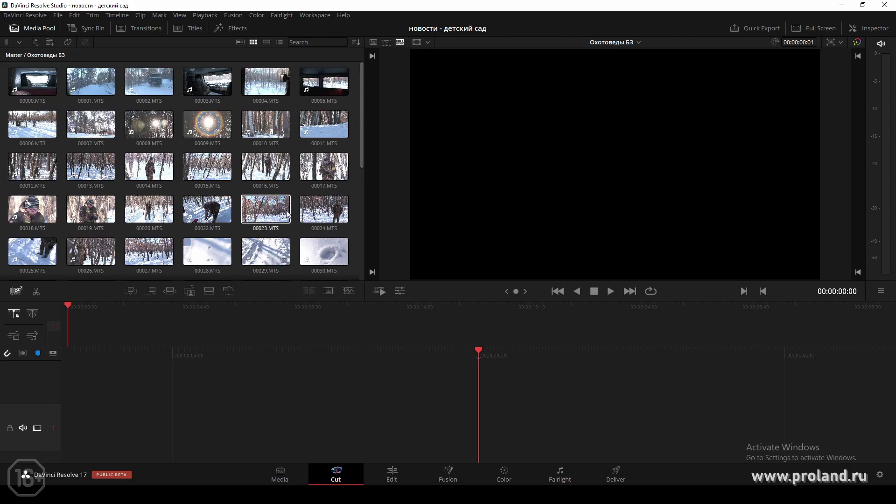
click(387, 43)
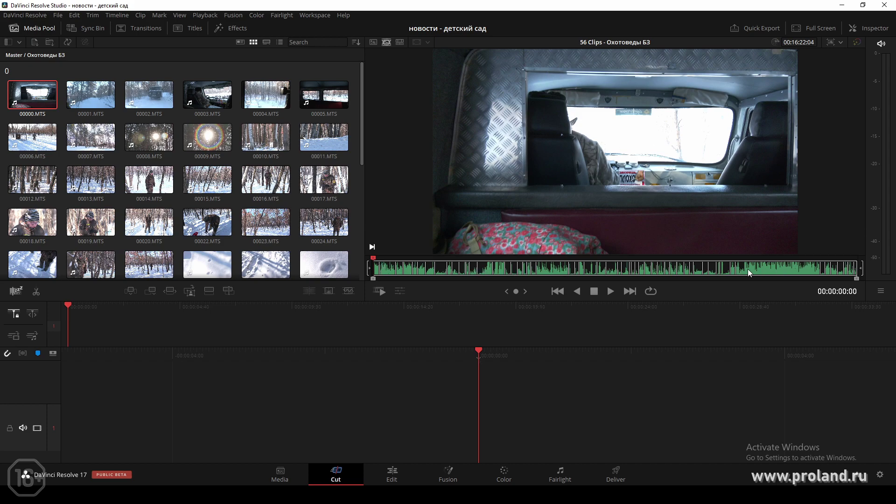
Jump to the interview, clip 00013 and clip 00022, then briefly play, stopping at 00:06:16:03.
click(776, 267)
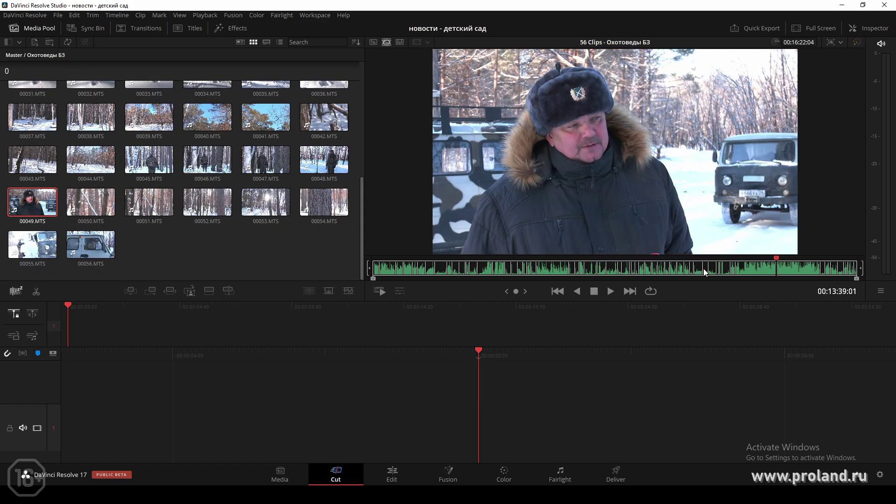
click(751, 270)
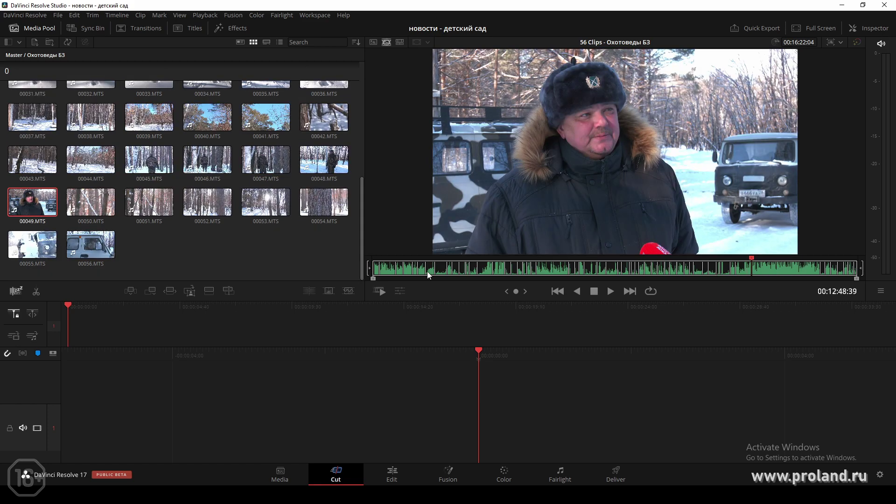
click(488, 270)
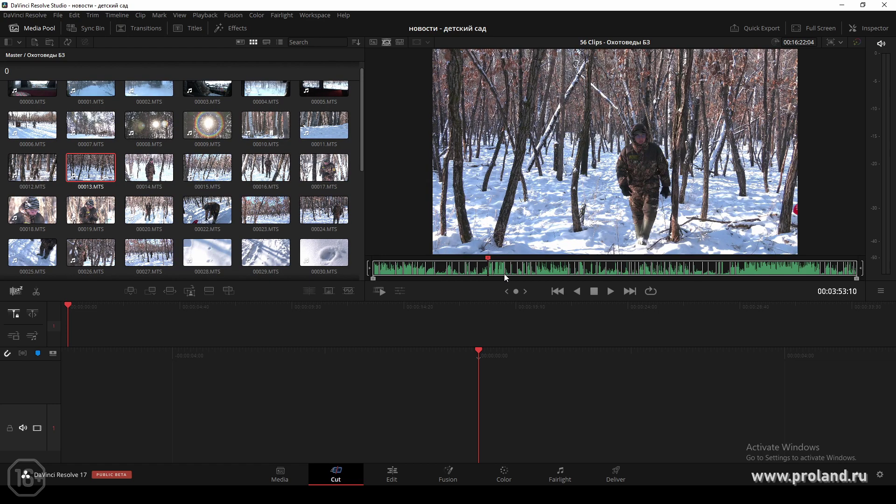
click(557, 269)
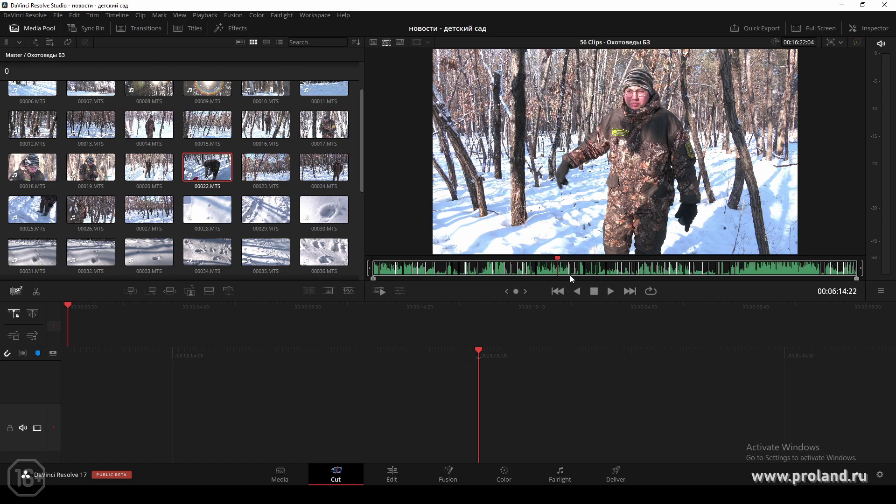
key(space)
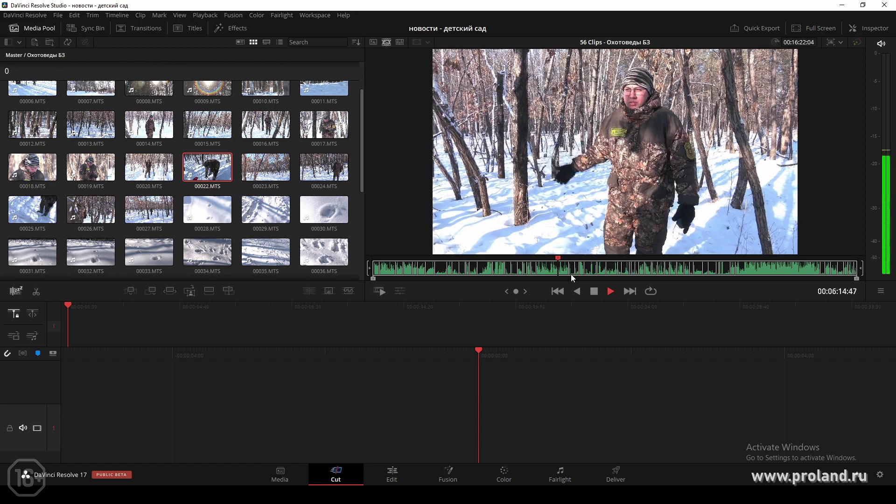
key(space)
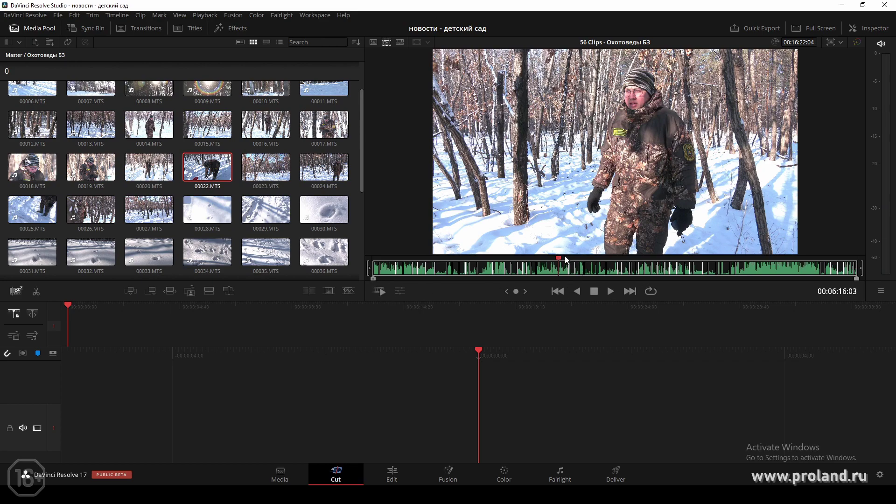
Fast-review the source tape from its beginning, then stop.
drag(560, 263, 323, 264)
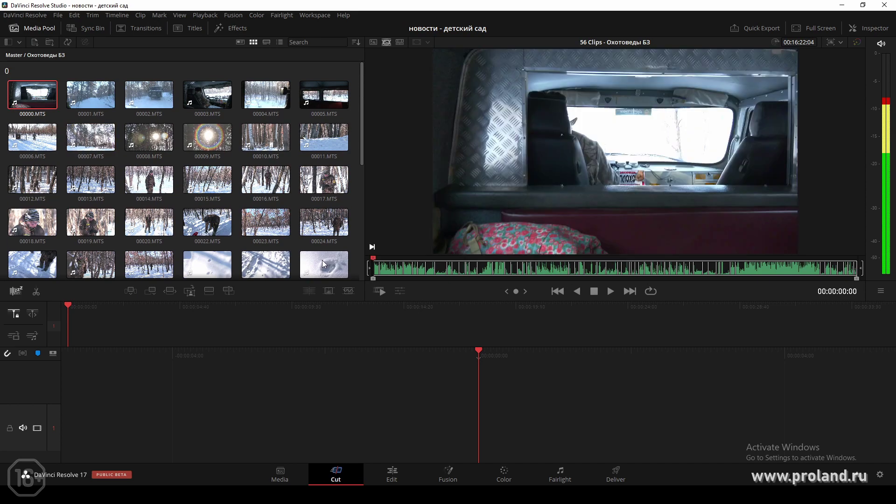
click(378, 294)
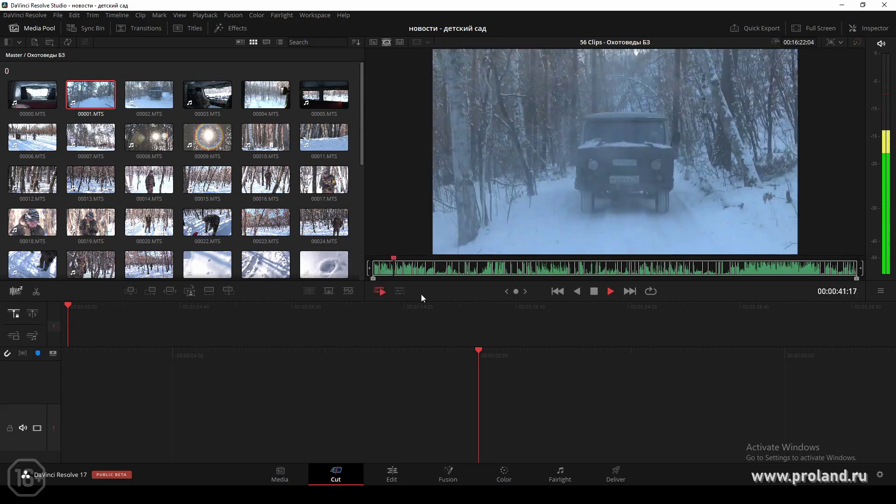
key(space)
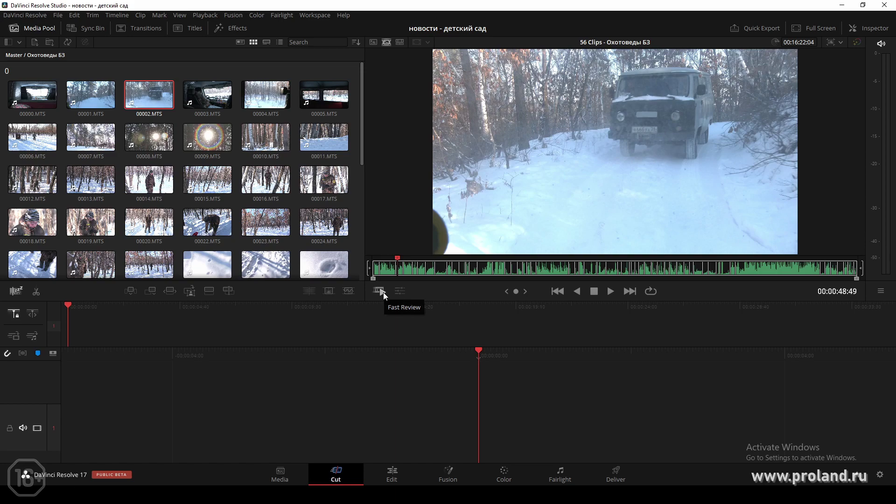
Fast-review from clip 00046 and stop on the reporter interview in 00049 at 00:13:06:05.
click(735, 270)
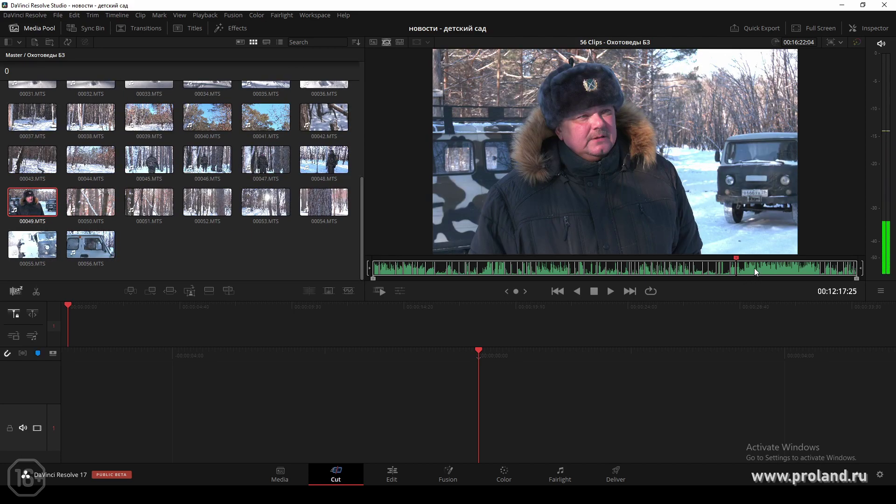
click(665, 269)
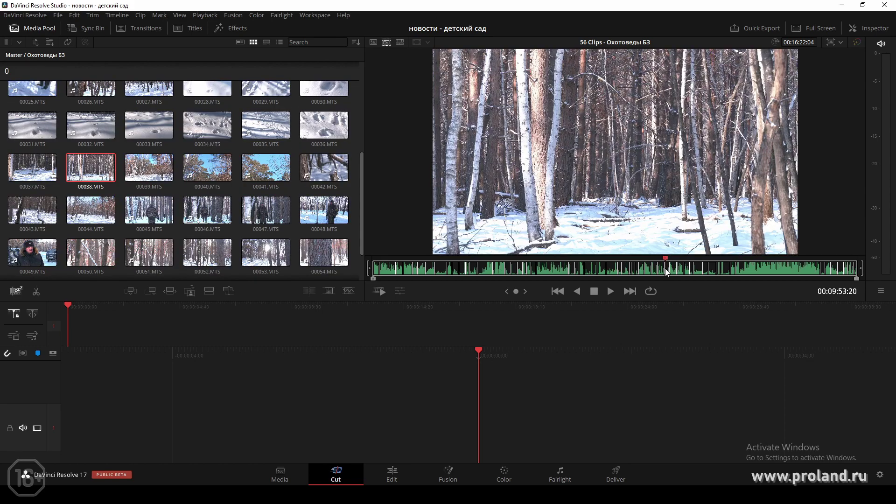
click(717, 270)
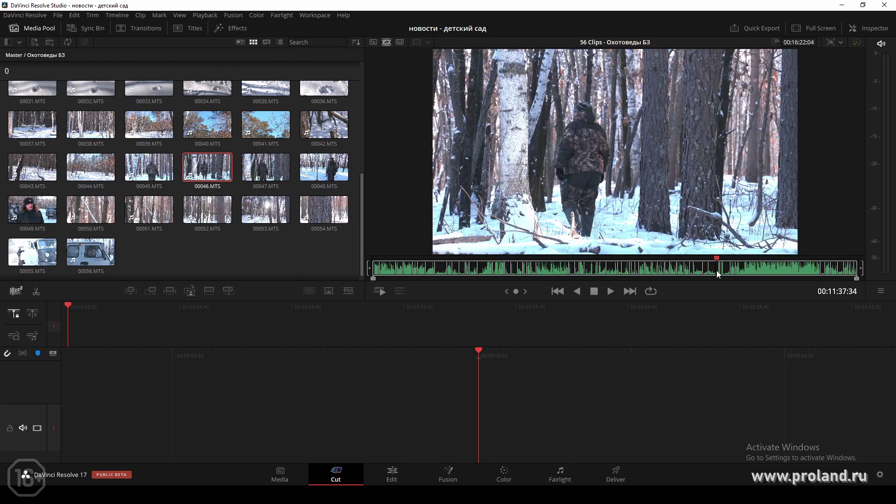
click(379, 291)
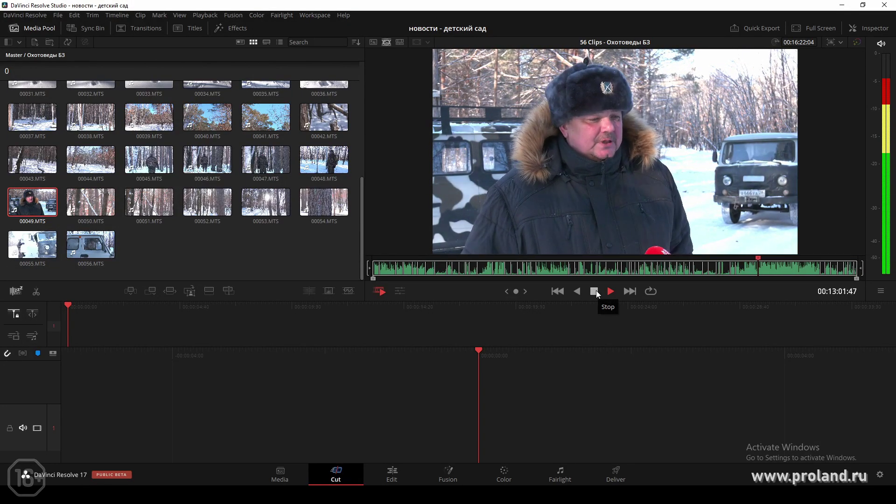
click(596, 292)
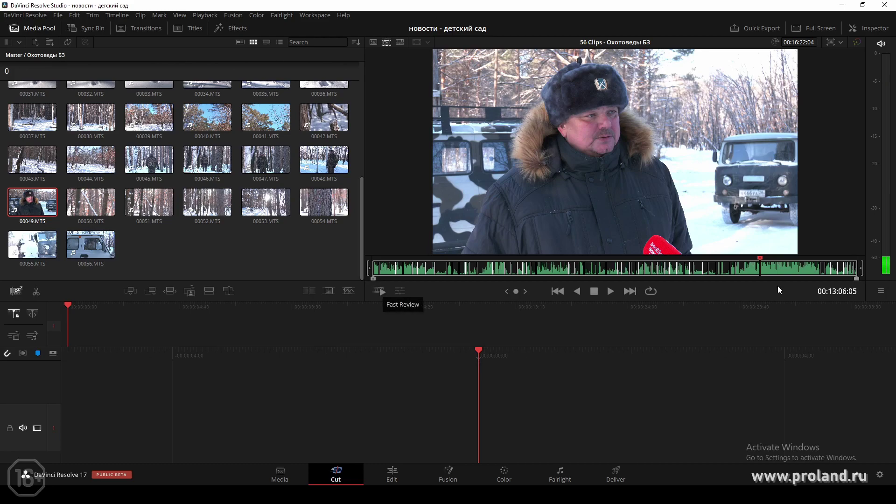
Mark an in/out range in the interview, moving the In point back to 00:13:09:31.
click(764, 266)
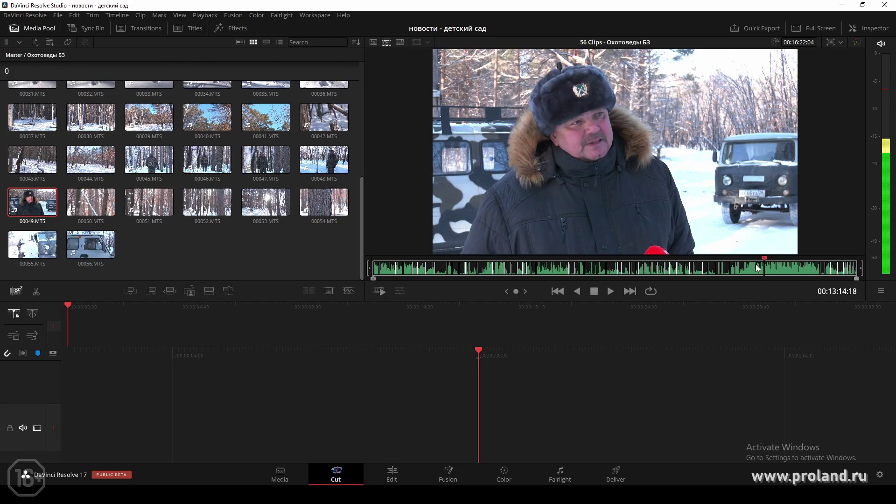
key(i)
click(780, 268)
key(o)
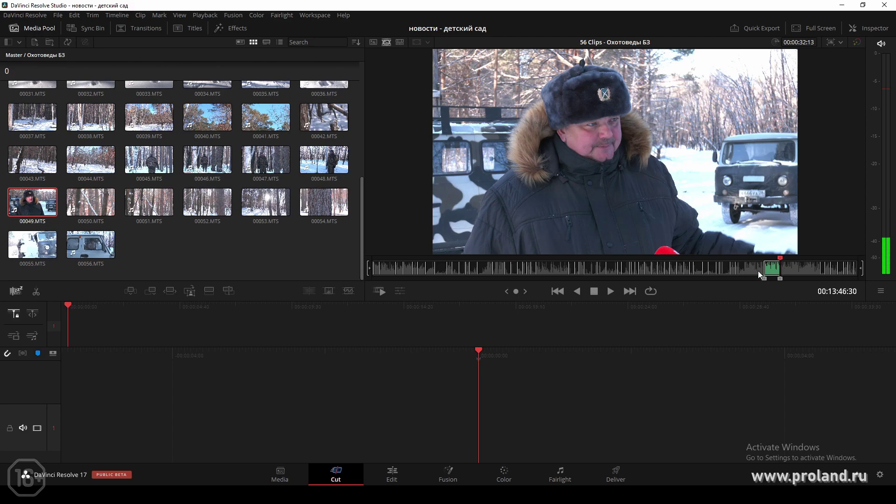
click(750, 272)
key(i)
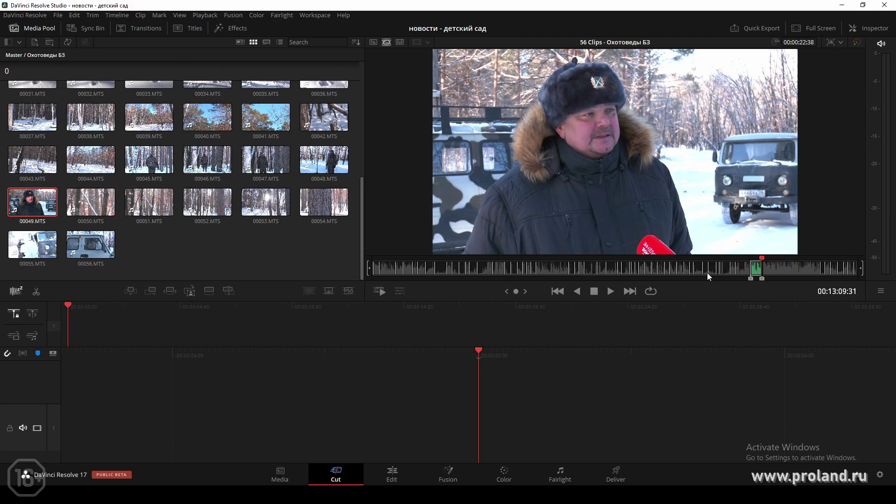
Deselect 00049.MTS and load clip 00002.MTS from the top of the bin into the source viewer.
click(248, 243)
scroll(250, 242, up, 4)
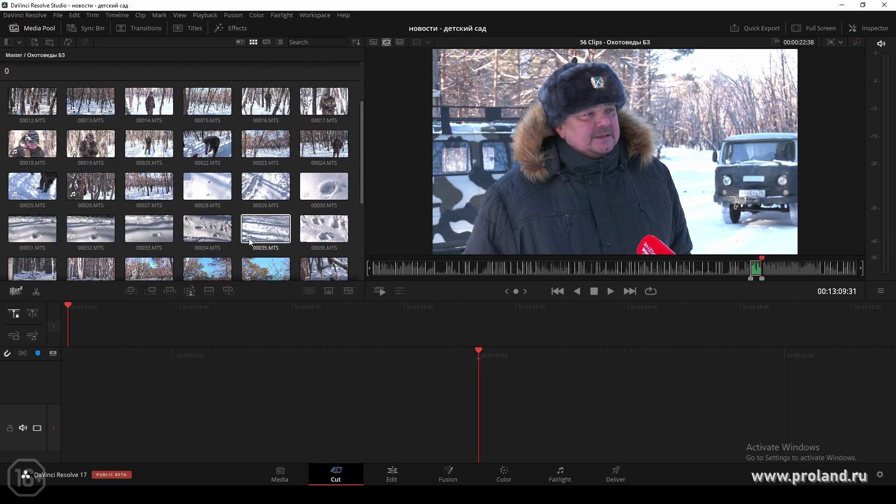
scroll(249, 242, up, 2)
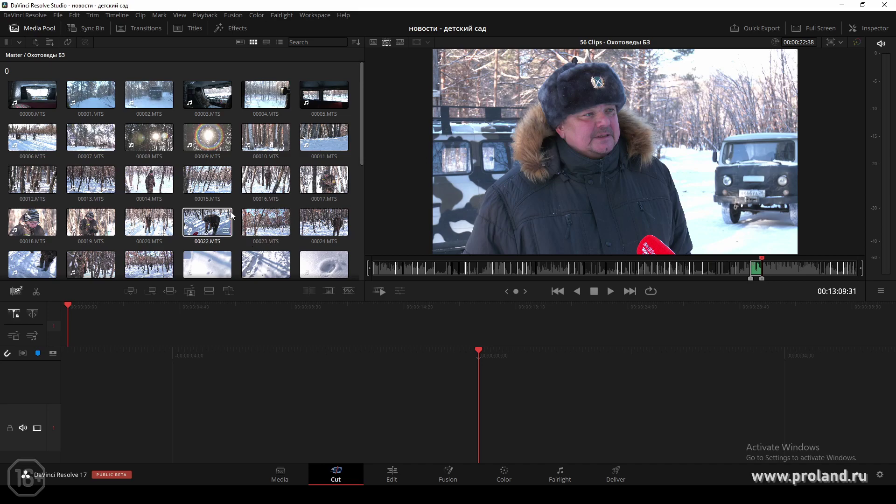
click(147, 103)
Mark a range in 00002.MTS and append it to the timeline.
double_click(147, 103)
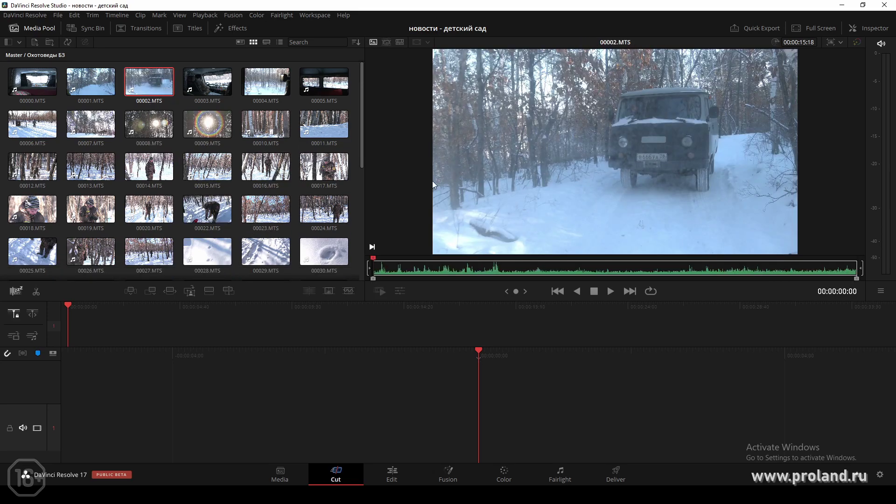
drag(394, 270, 651, 268)
key(i)
key(o)
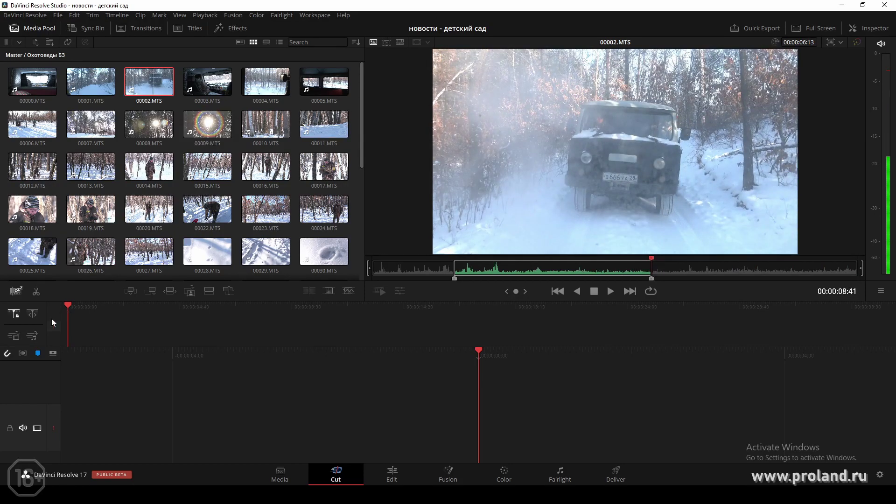
click(148, 294)
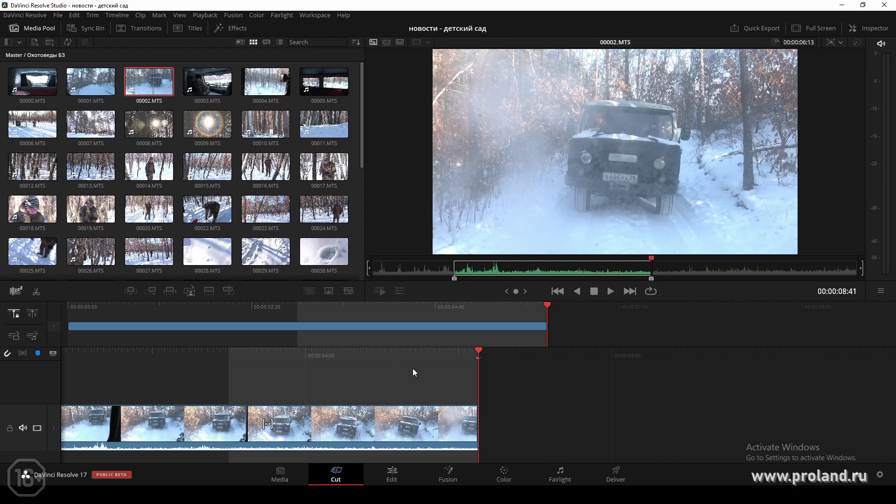
Append a 00:00:04:40 range of 00003.MTS to the timeline.
click(207, 82)
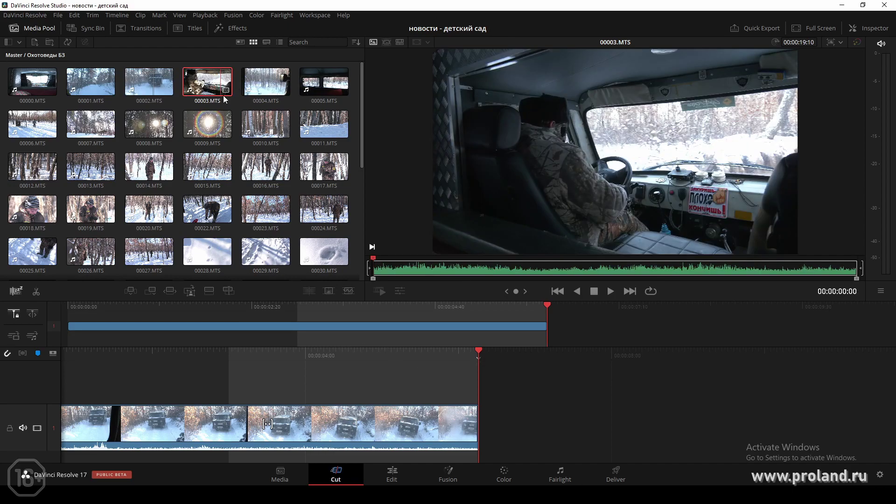
click(438, 275)
key(i)
drag(492, 271, 559, 272)
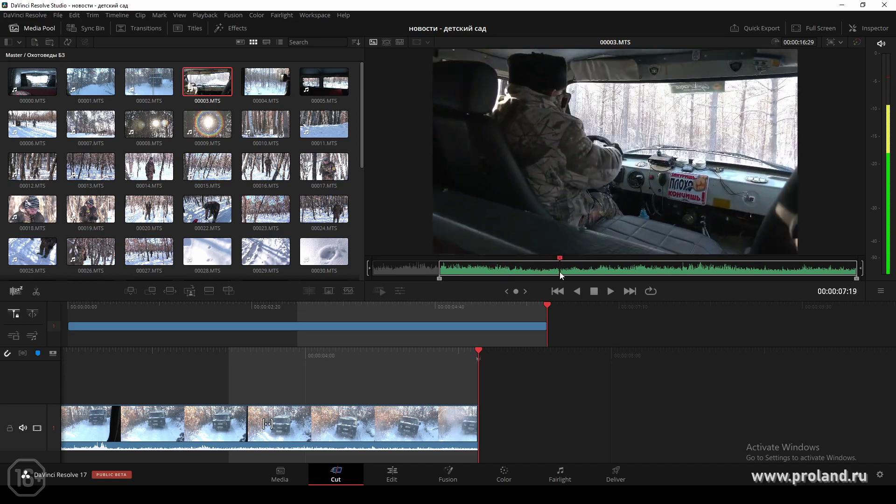
key(o)
click(153, 290)
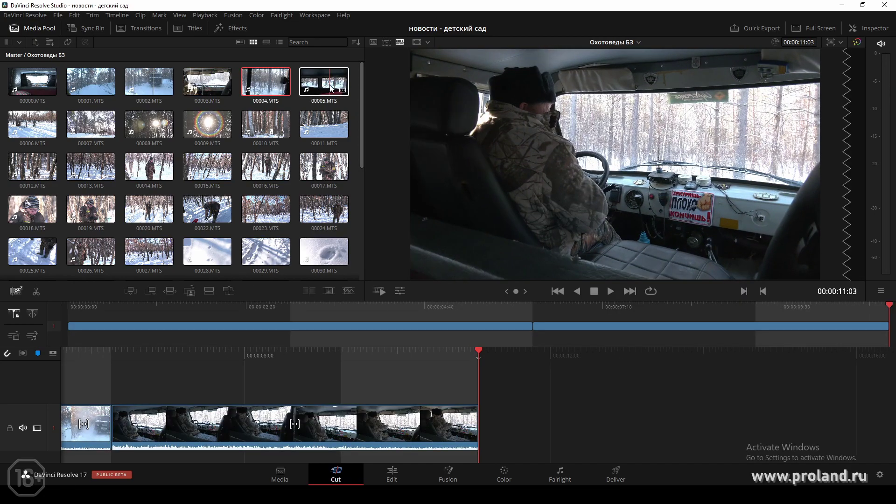
Preview 00005 and 00008, then append a 00:00:04:49 range of 00007.MTS with Shift+F12.
click(331, 87)
click(532, 274)
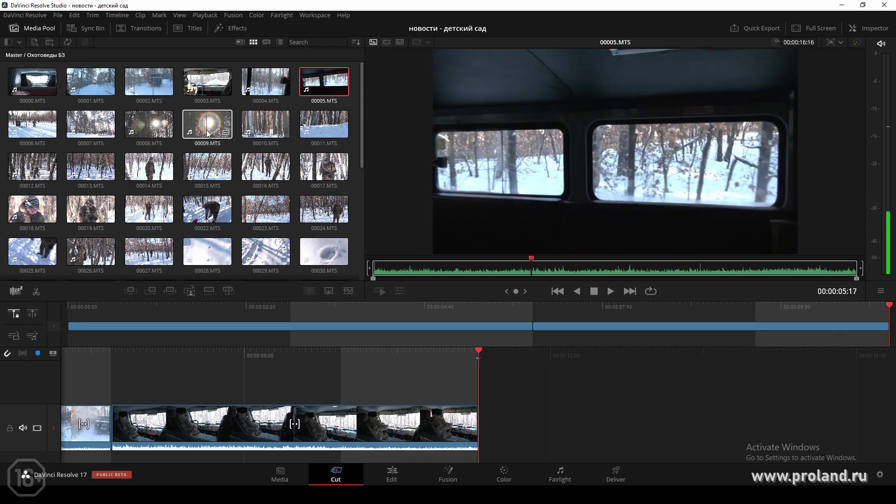
click(150, 125)
click(96, 132)
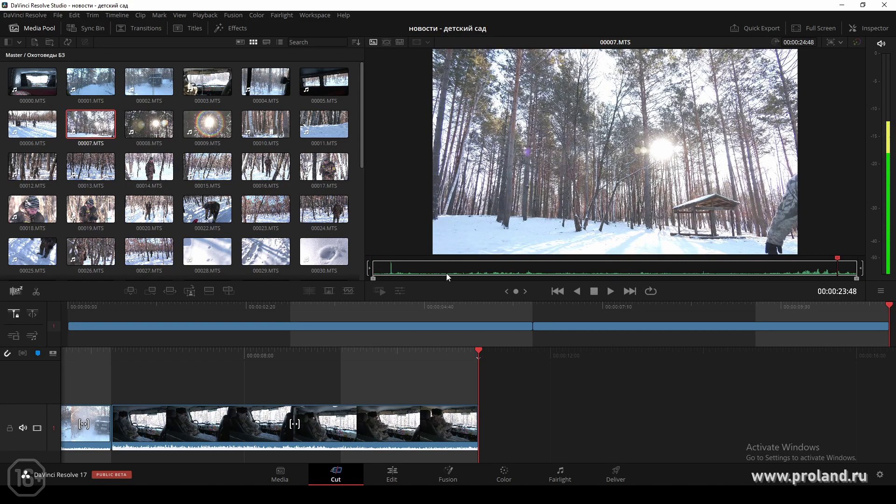
click(469, 272)
key(i)
drag(498, 272, 564, 272)
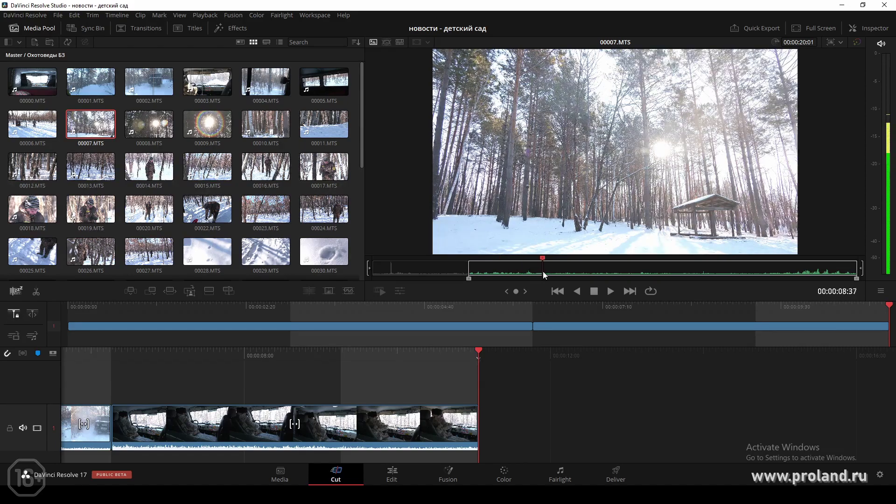
key(o)
key(shift+F12)
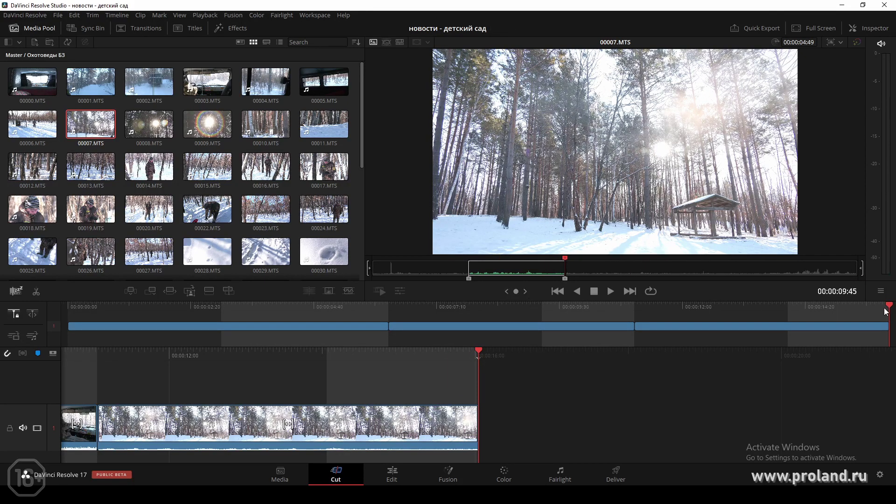
Scrub back and forth across the three-clip timeline, reviewing the cuts and the closing pine-forest shot.
mouse_move(885, 312)
mouse_down()
mouse_move(368, 326)
mouse_move(504, 361)
mouse_move(813, 365)
mouse_up()
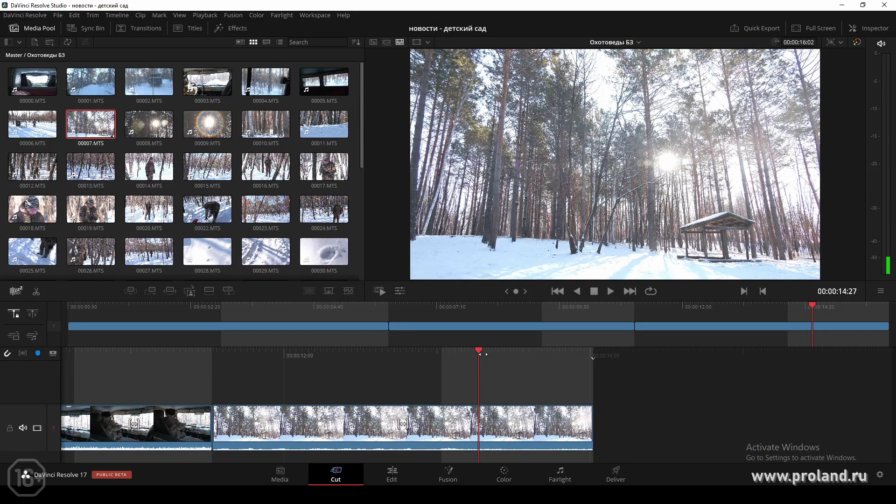
mouse_move(485, 355)
mouse_down()
mouse_move(646, 358)
mouse_move(482, 356)
mouse_move(449, 328)
mouse_up()
drag(368, 306, 788, 307)
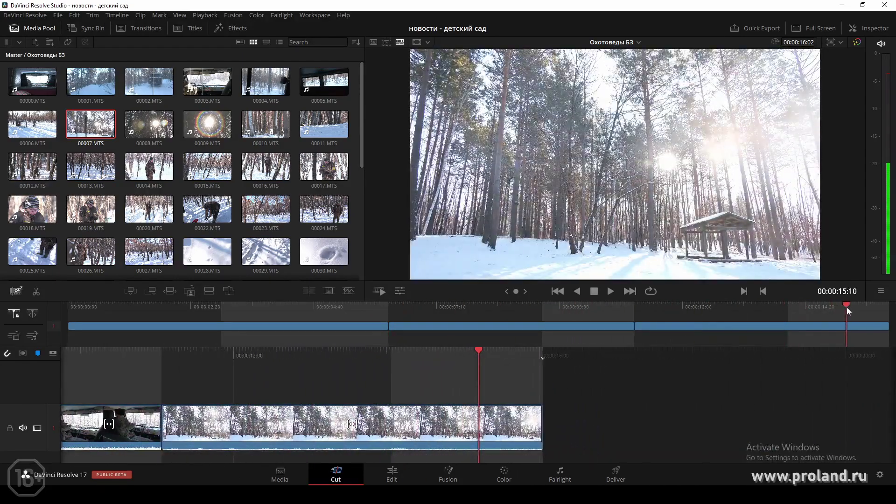
drag(789, 307, 760, 313)
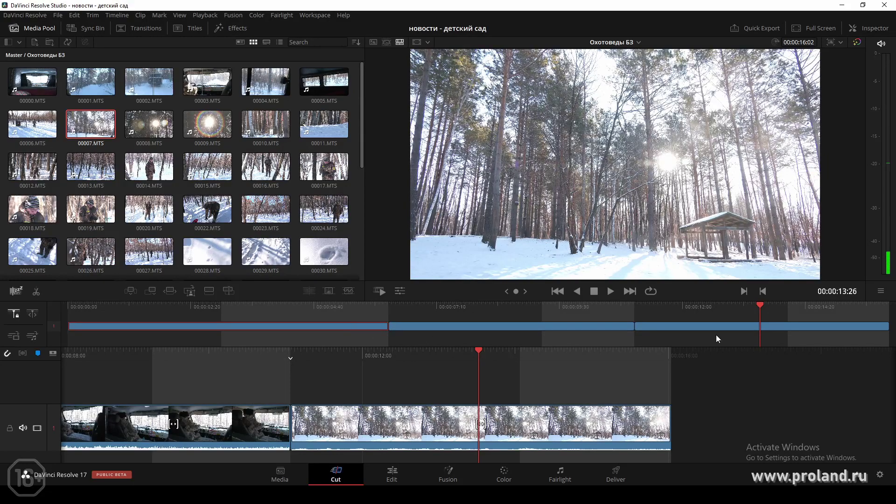
drag(759, 308, 353, 320)
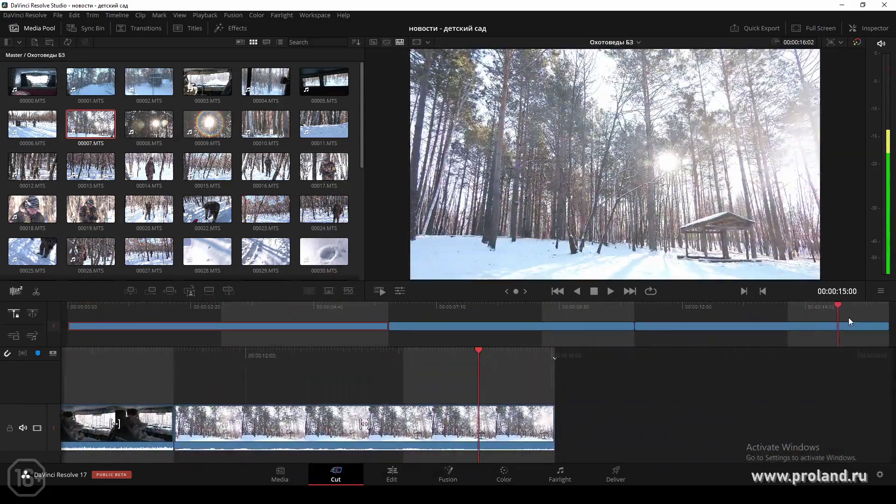
drag(353, 320, 872, 317)
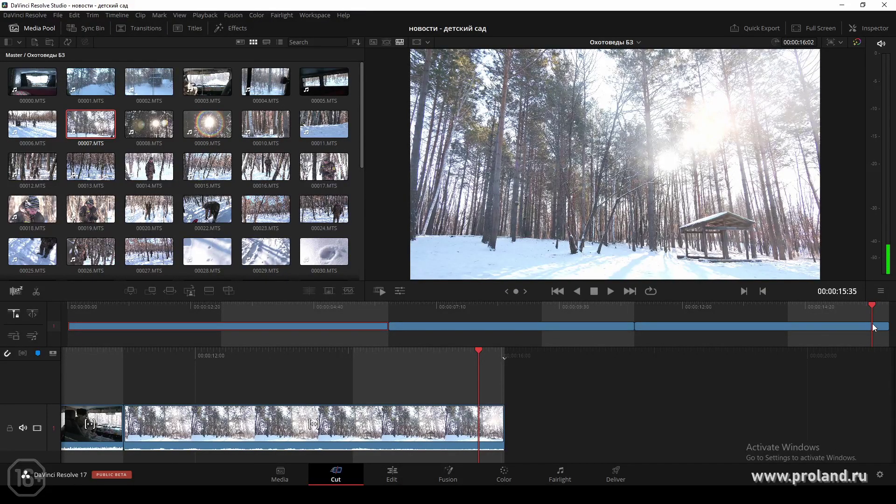
mouse_move(870, 306)
mouse_down()
mouse_move(722, 321)
mouse_move(745, 326)
mouse_up()
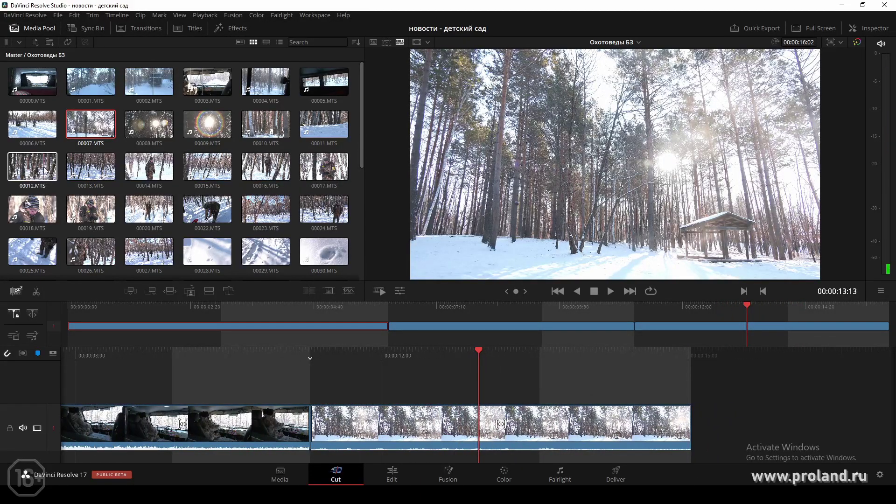
Append a 00:00:06:31 range of 00016.MTS, the man in snowy woods, to the timeline end.
click(266, 167)
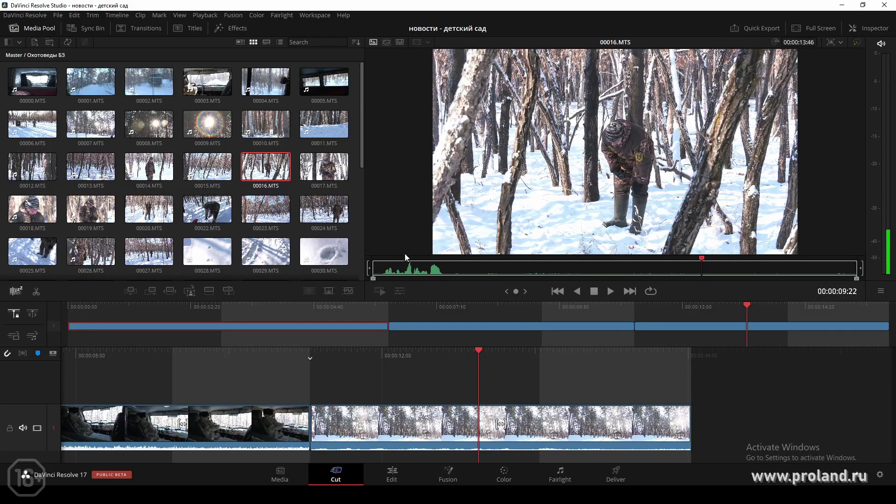
mouse_move(452, 267)
mouse_down()
mouse_move(661, 272)
mouse_move(544, 270)
mouse_up()
key(i)
click(704, 269)
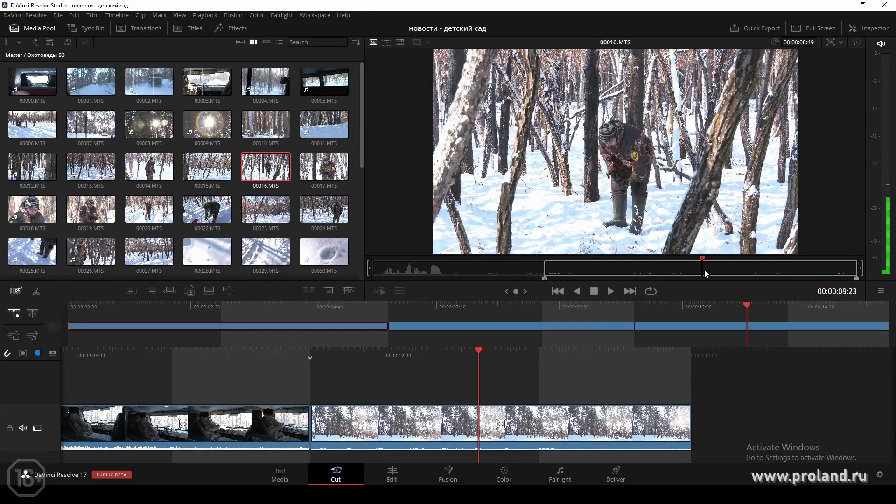
drag(704, 269, 774, 269)
key(o)
key(shift+F12)
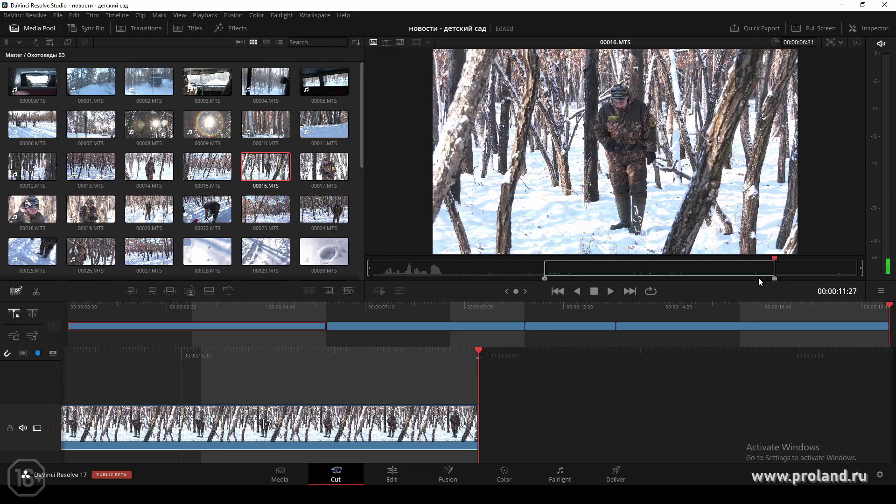
Append a 00:00:04:11 range of 00034.MTS to the timeline end.
scroll(316, 171, down, 1)
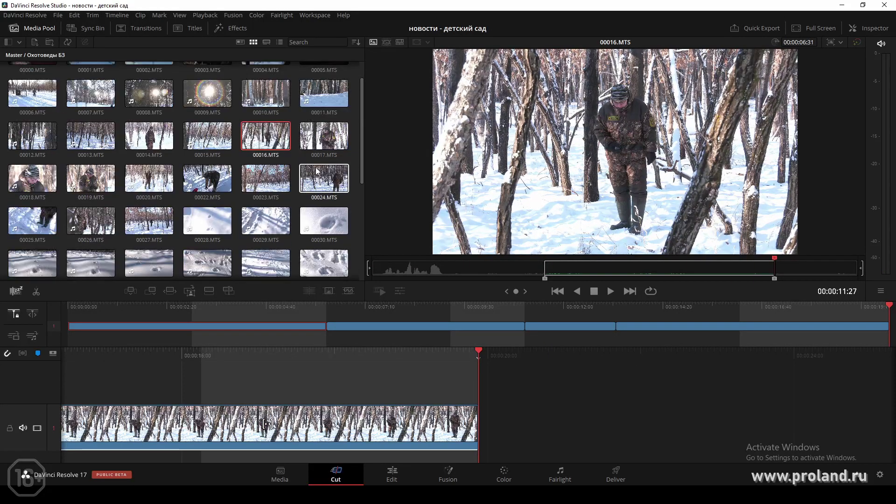
scroll(316, 171, down, 1)
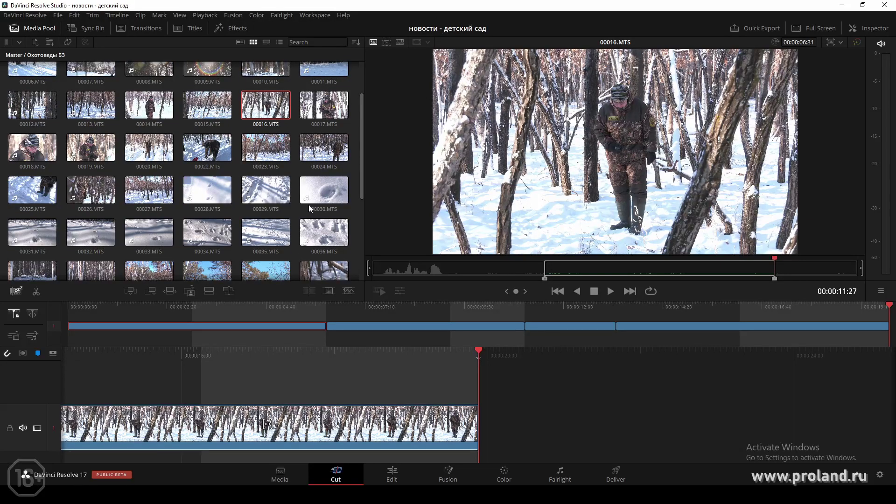
click(207, 232)
drag(495, 271, 666, 270)
key(i)
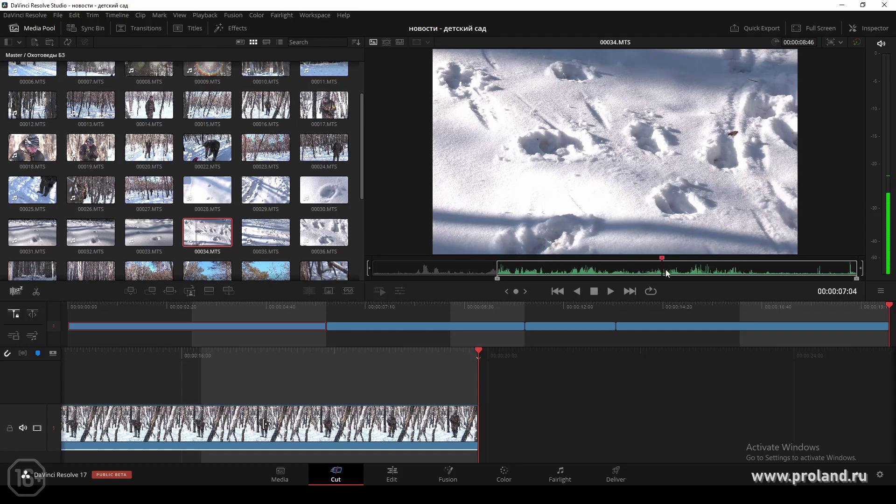
key(o)
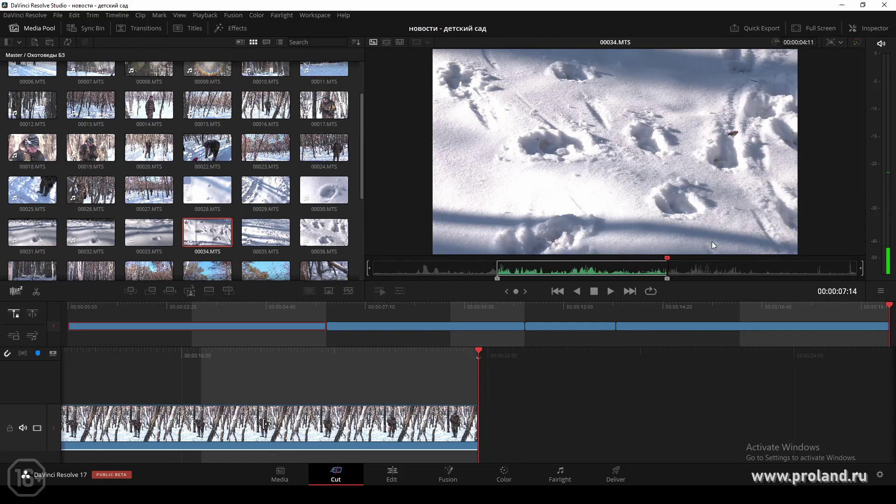
key(shift+F12)
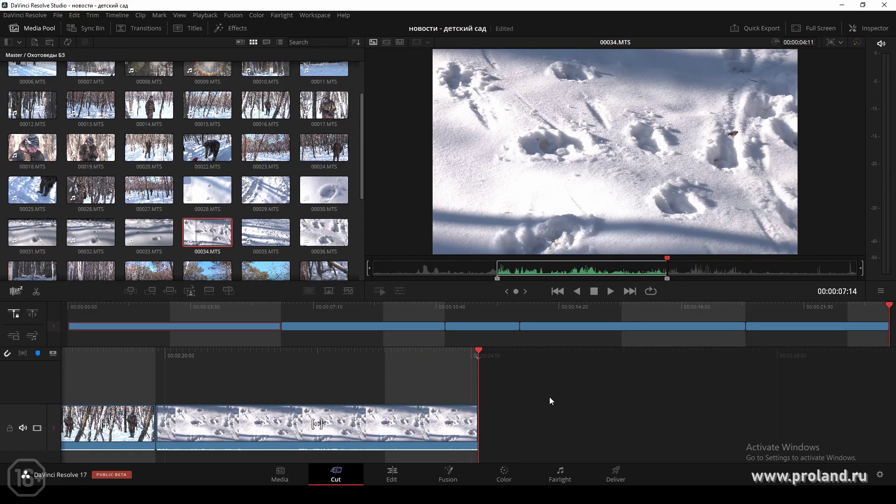
Preview clips 00039, 00042 and 00041 in the source viewer.
scroll(217, 215, down, 1)
scroll(216, 216, down, 1)
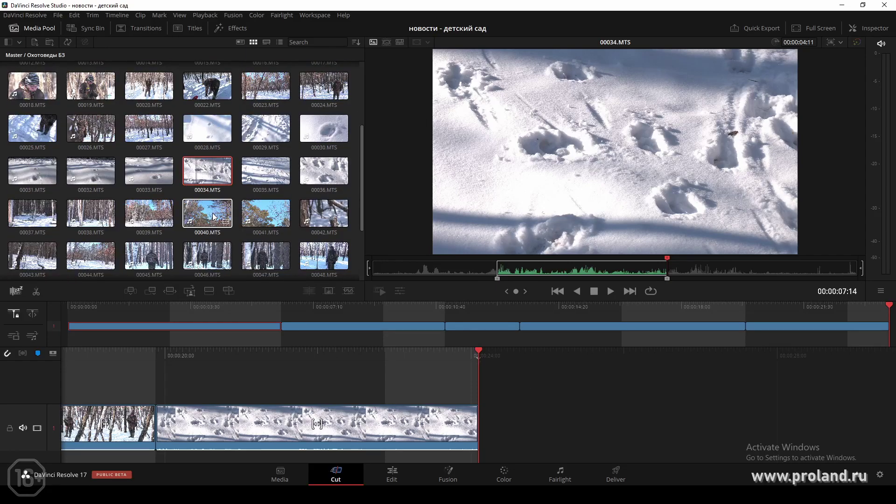
scroll(214, 216, down, 1)
scroll(214, 216, down, 1)
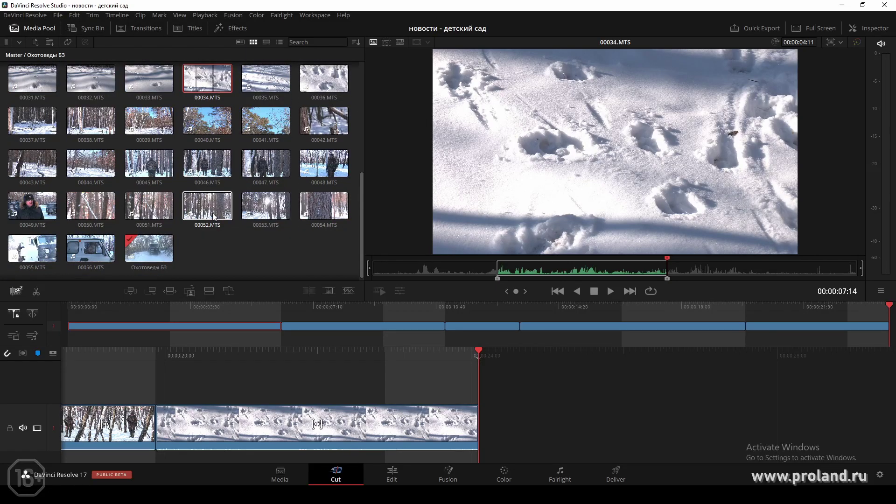
click(154, 159)
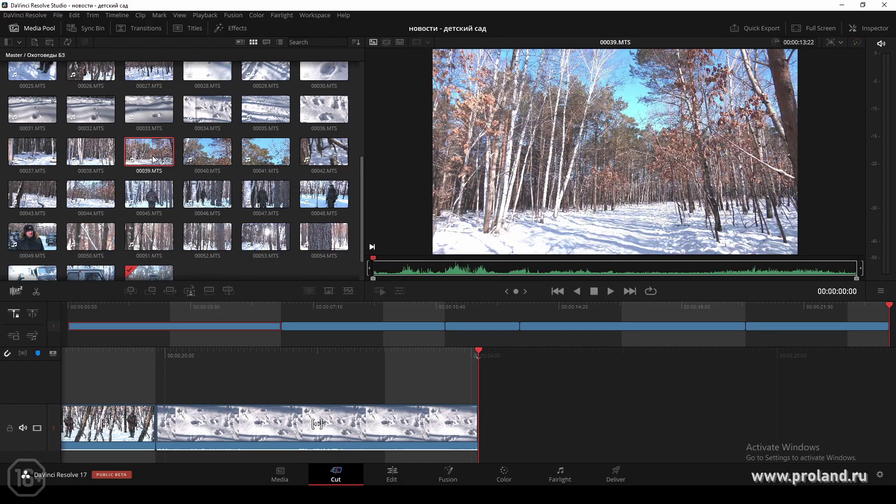
drag(528, 271, 563, 271)
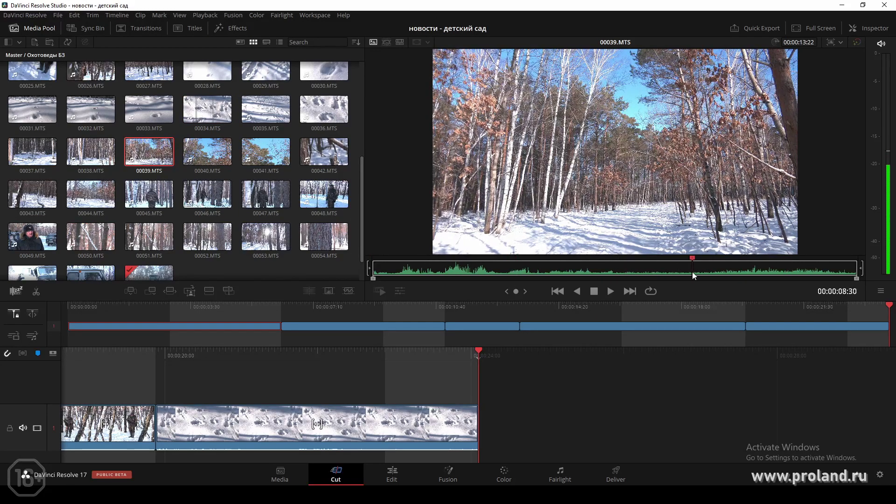
scroll(327, 226, up, 1)
click(323, 184)
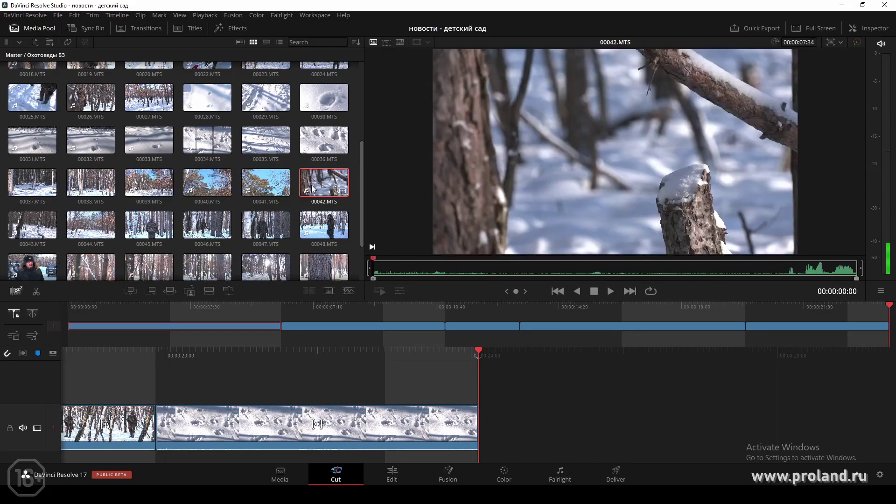
click(283, 189)
click(516, 265)
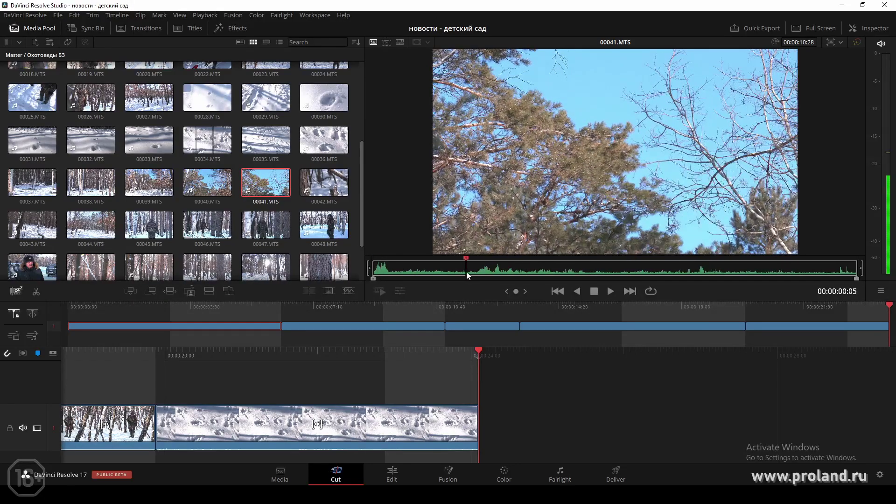
drag(466, 271, 624, 268)
Preview clips 00040, 00037 and 00039 in the source viewer.
click(208, 182)
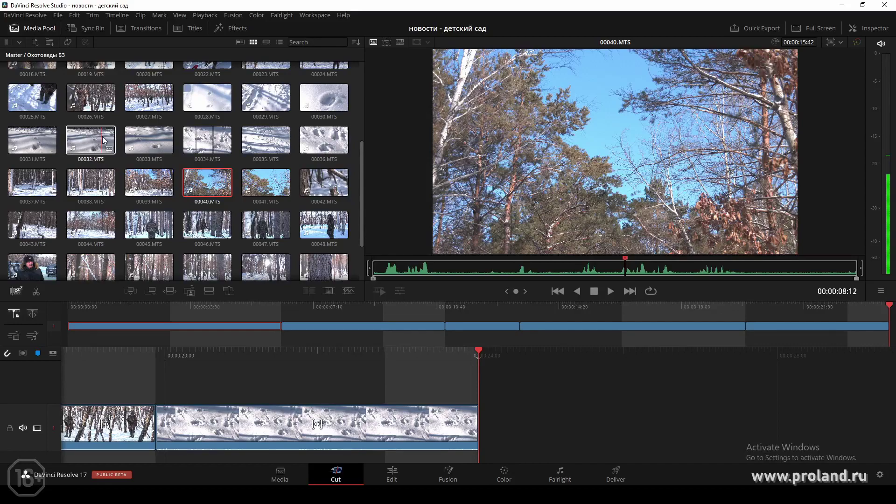
click(32, 183)
click(641, 272)
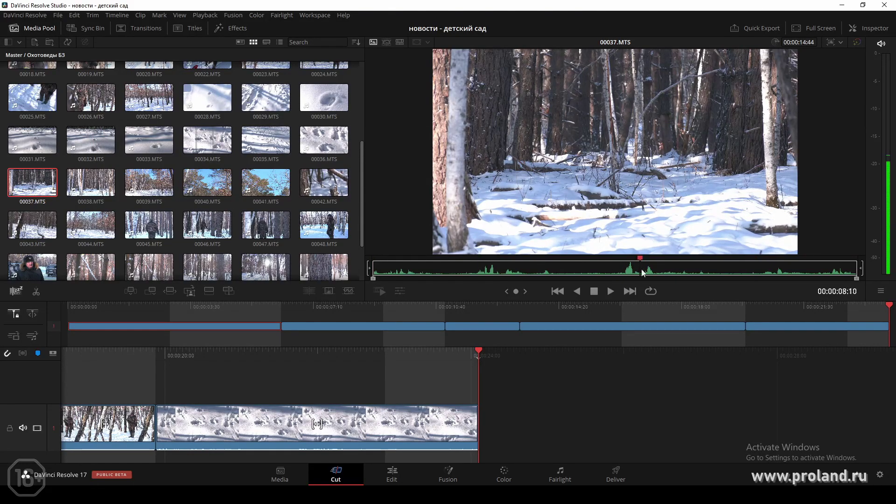
click(145, 192)
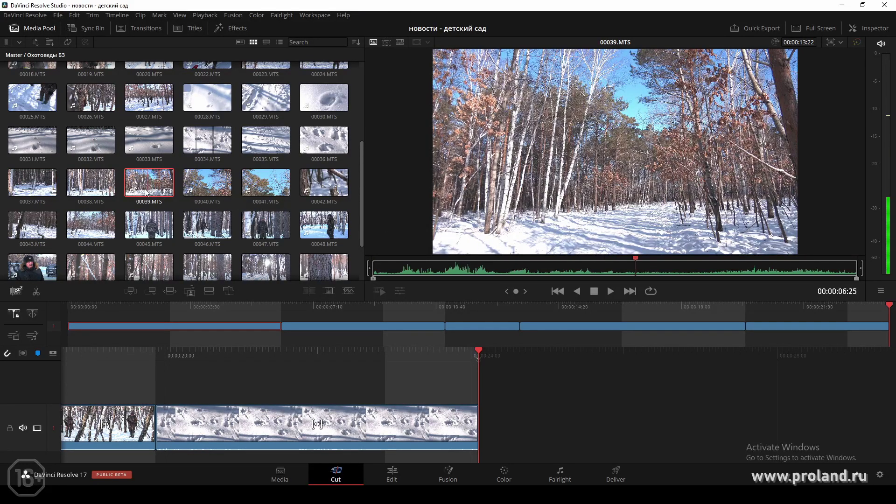
scroll(124, 189, up, 3)
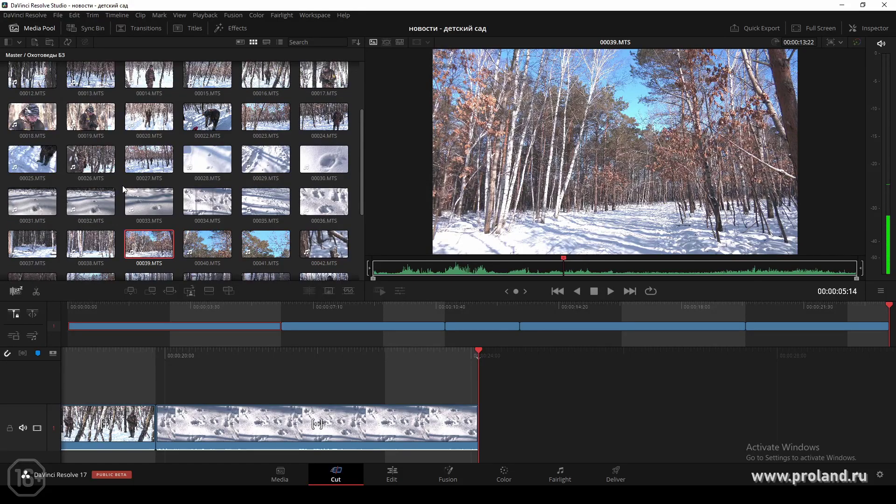
Append a four-second piece of clip 00027 to the timeline end.
click(157, 163)
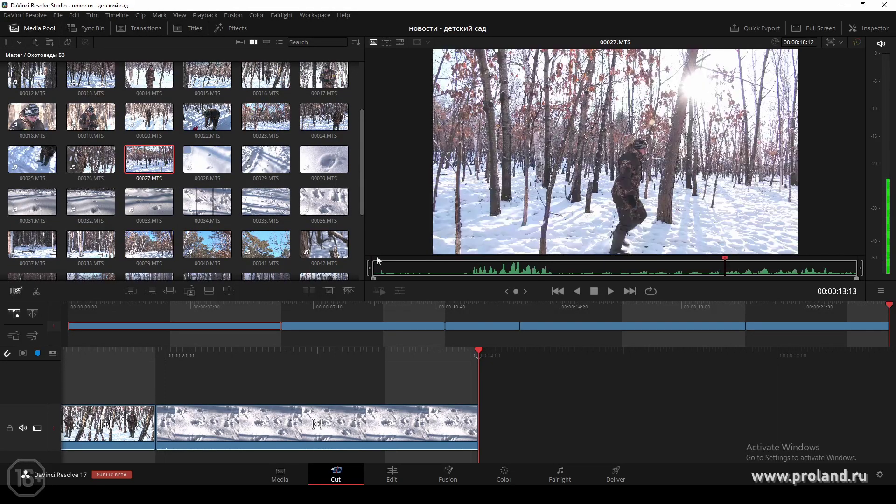
drag(464, 270, 777, 270)
key(i)
key(o)
key(shift+F12)
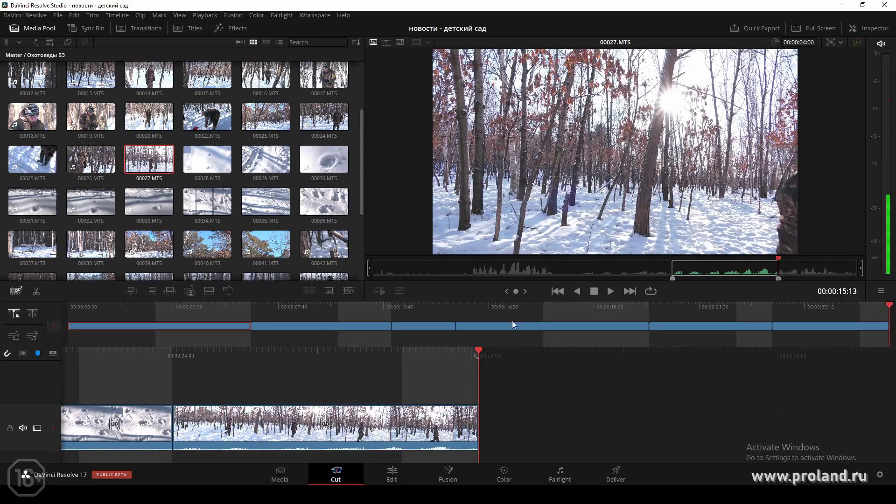
Add a 00:00:07:08 piece of clip 00044 to the end of the timeline.
scroll(280, 184, down, 2)
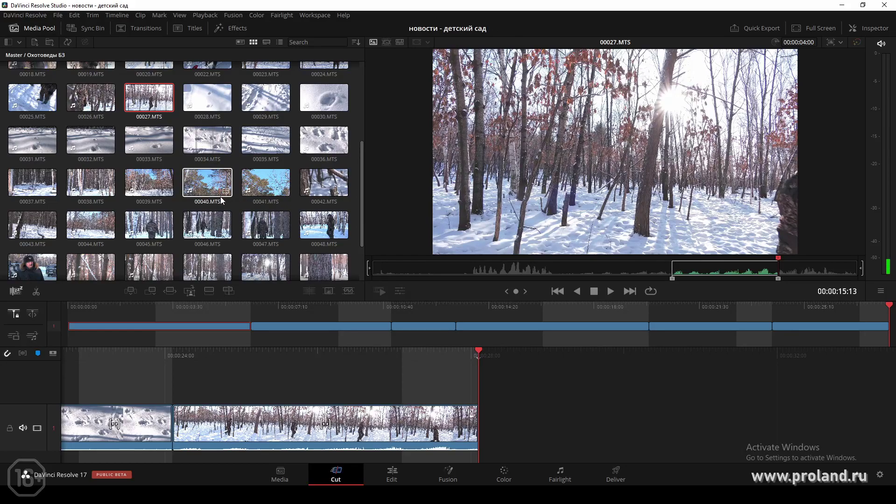
click(85, 225)
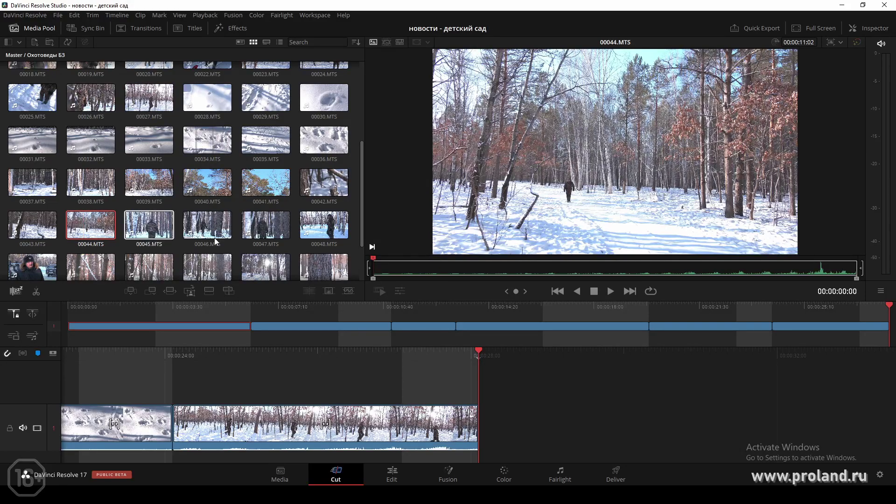
drag(433, 271, 817, 274)
key(i)
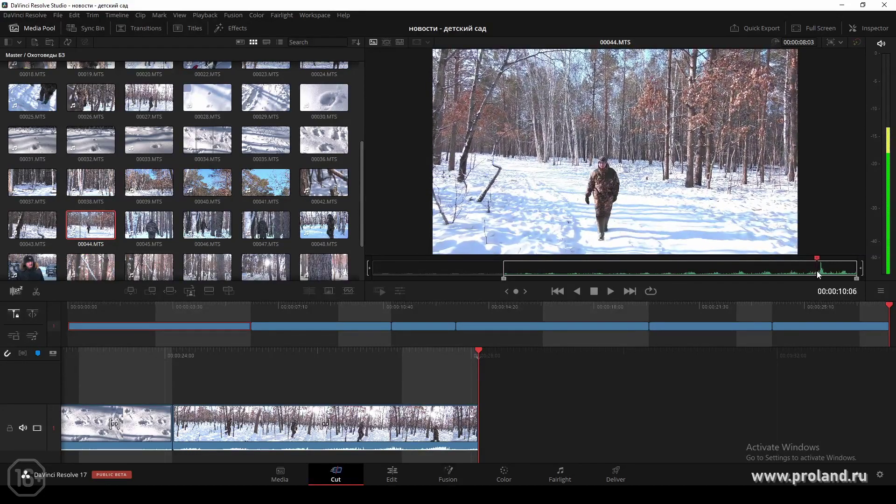
key(F9)
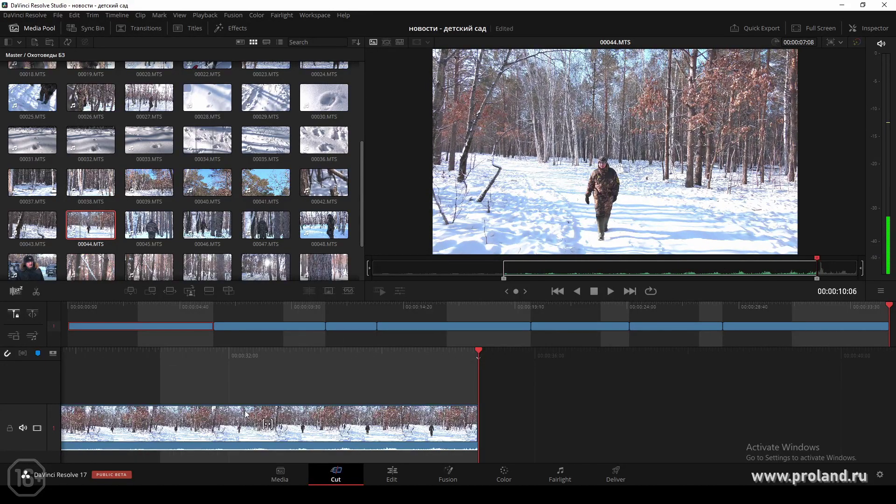
key(ctrl+z)
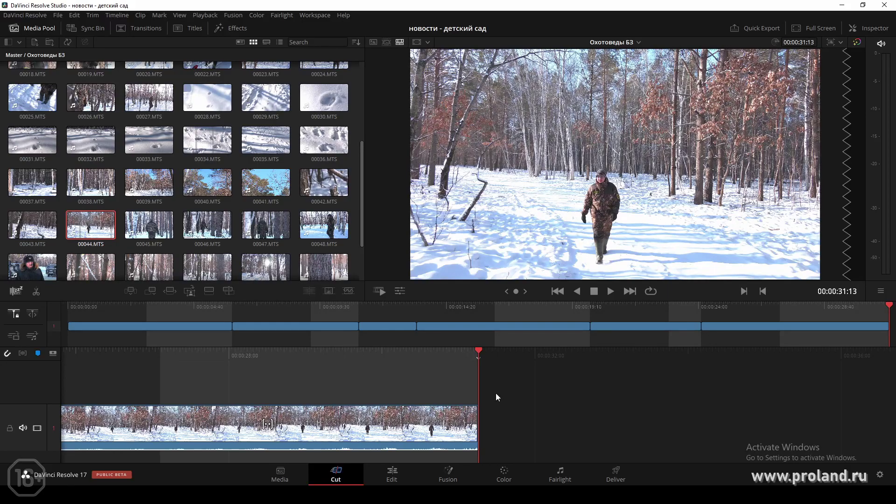
mouse_move(620, 307)
mouse_down()
mouse_move(133, 322)
mouse_move(168, 323)
mouse_up()
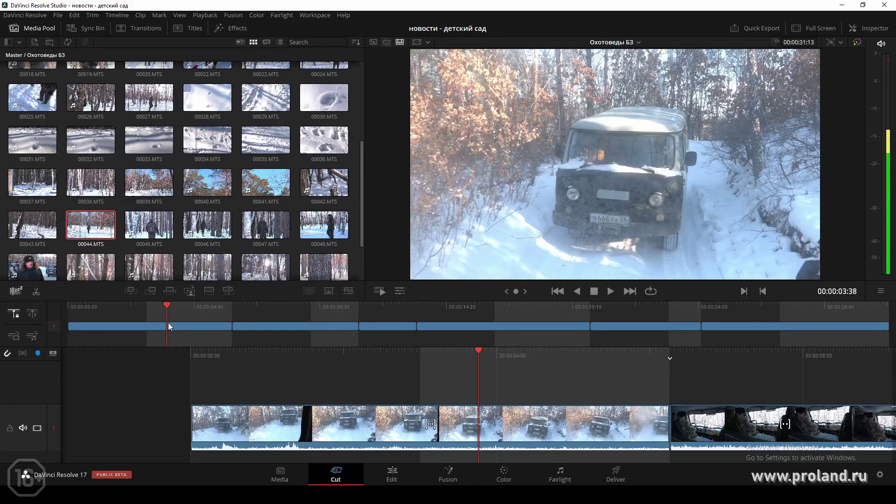
key(l)
key(l)
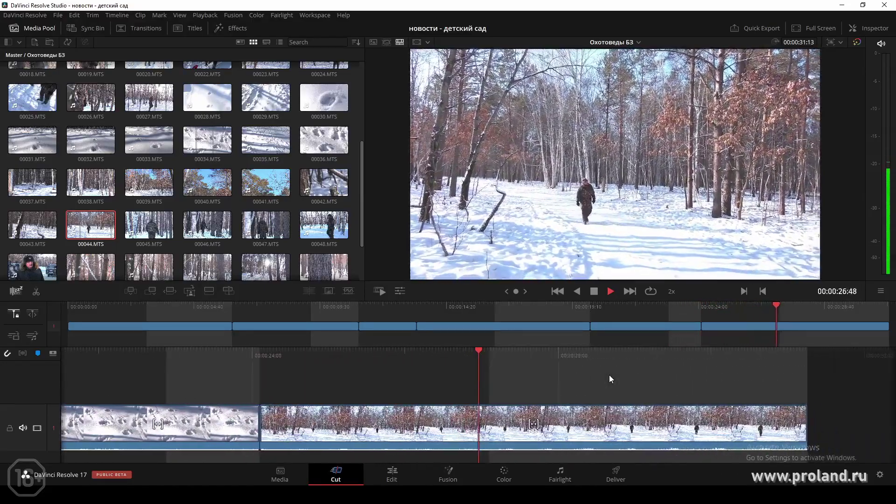
key(space)
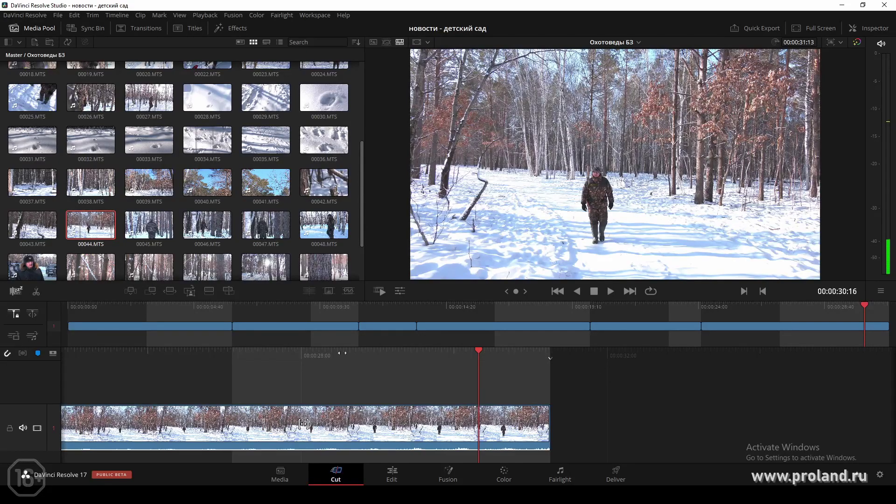
key(j)
key(j)
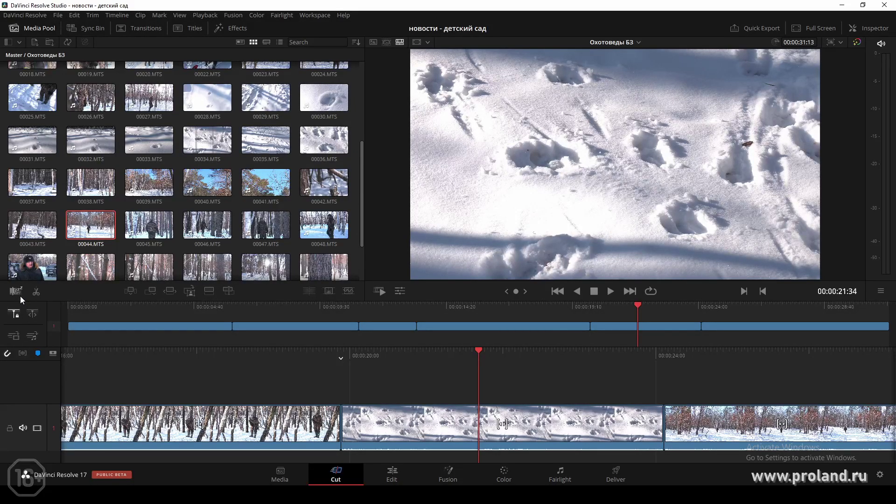
Run the Boring Detector on the timeline with 'Edits longer than' entered as 10 seconds.
click(21, 295)
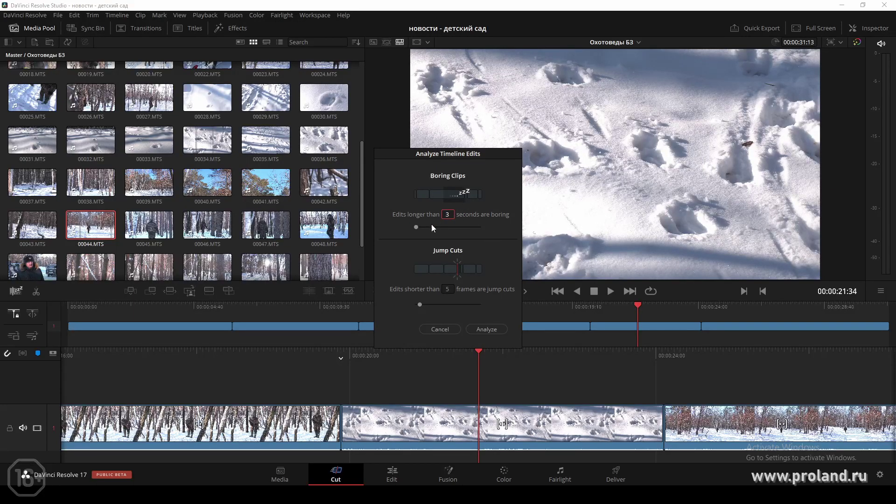
text(10)
key(Return)
click(447, 214)
click(487, 330)
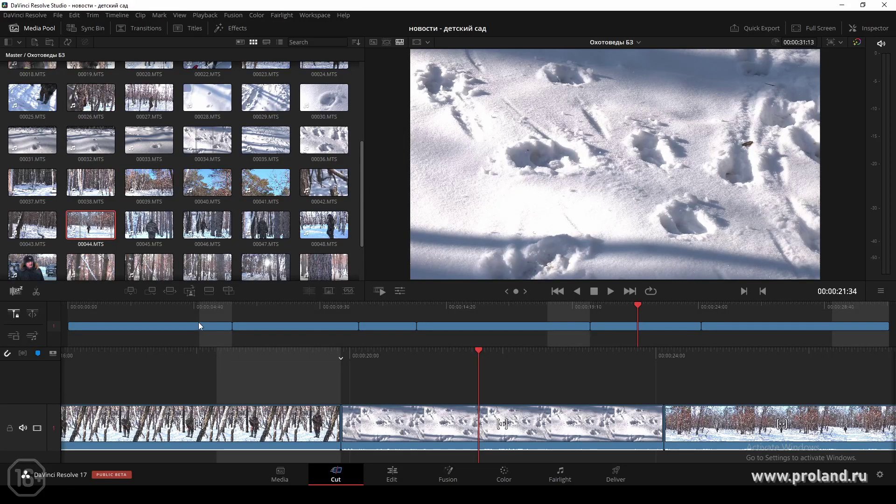
Trim back the ends of the jeep, hunter-among-trees and final 00044 clips, shortening the timeline to 00:00:26:10.
mouse_move(636, 310)
mouse_down()
mouse_move(191, 307)
mouse_move(199, 305)
mouse_up()
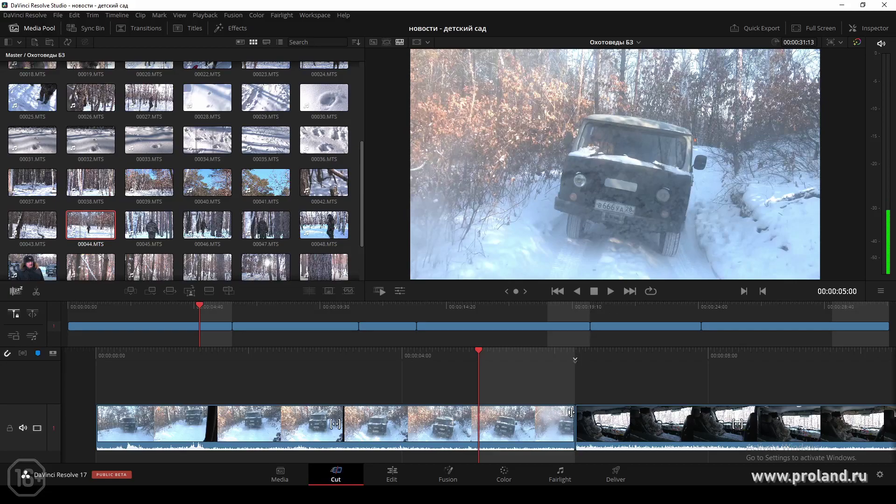
drag(570, 412, 478, 412)
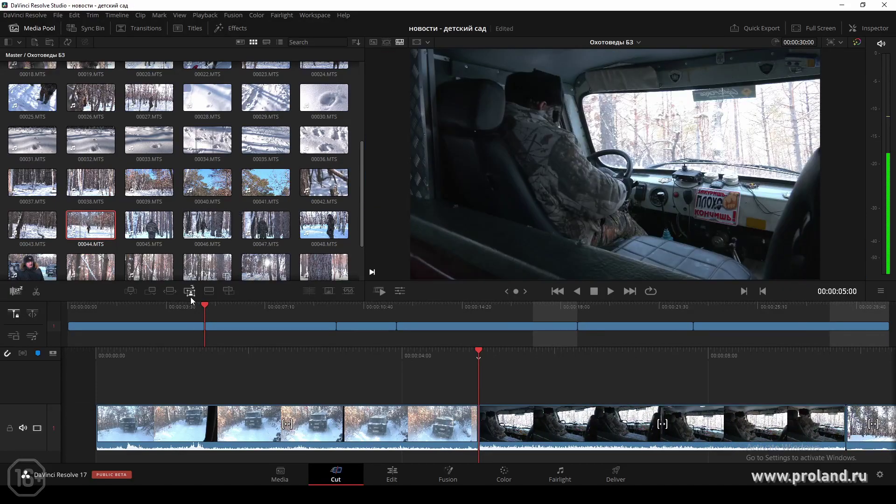
drag(206, 306, 509, 310)
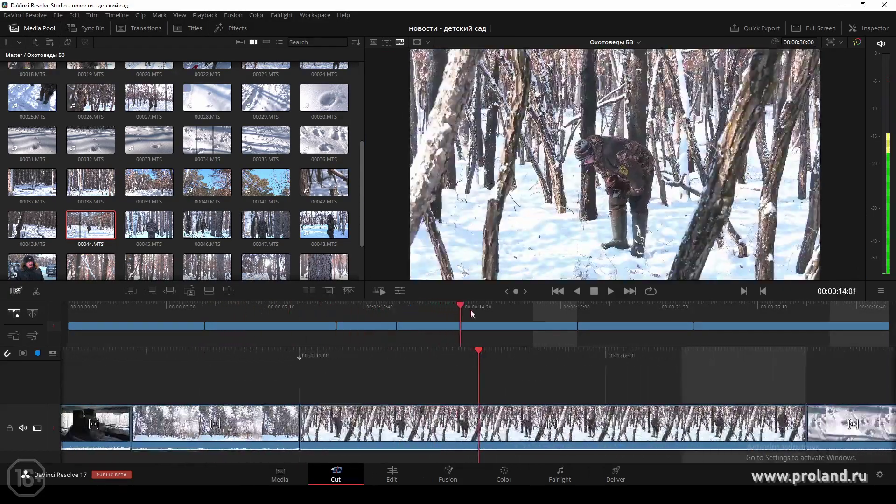
click(546, 327)
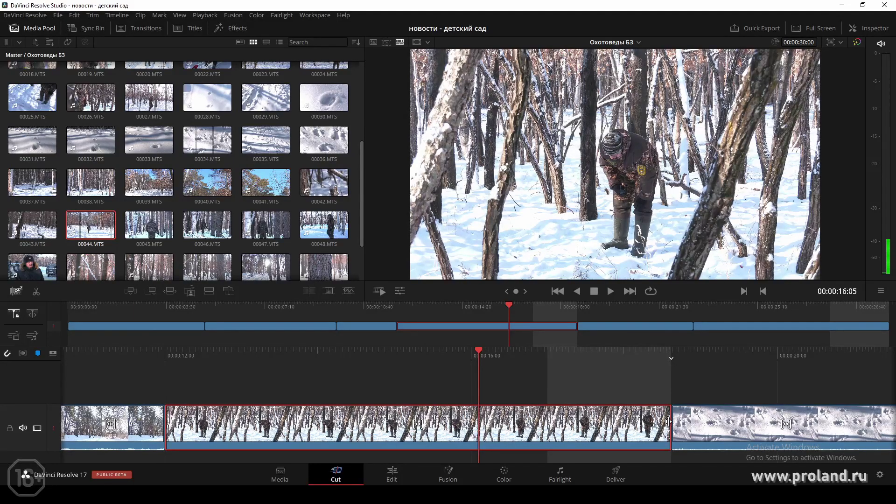
drag(667, 421, 542, 413)
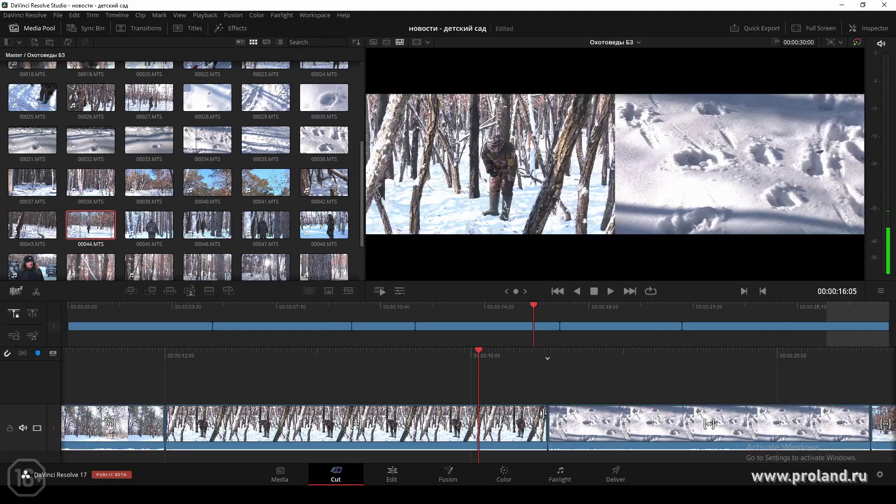
drag(474, 356, 204, 351)
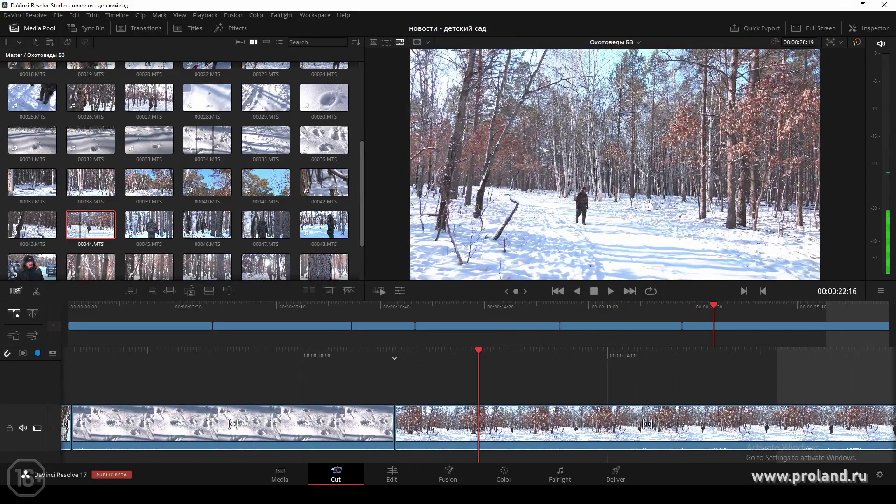
drag(713, 303, 888, 305)
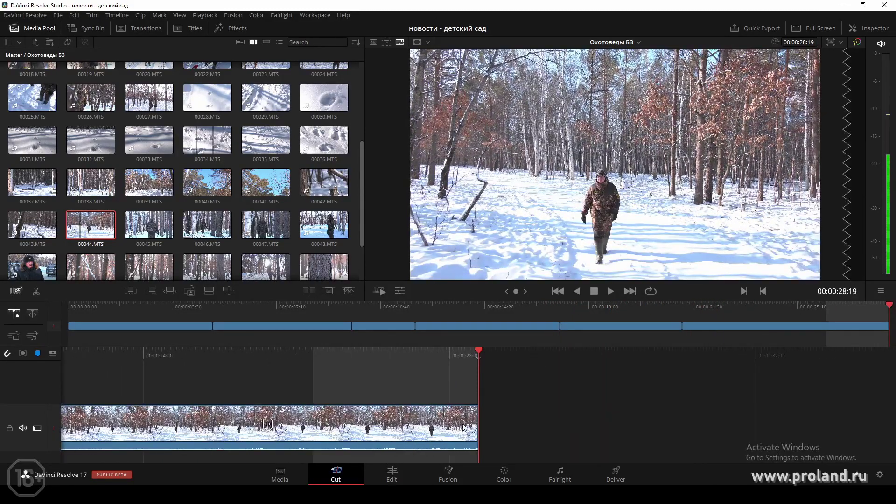
drag(476, 413, 310, 412)
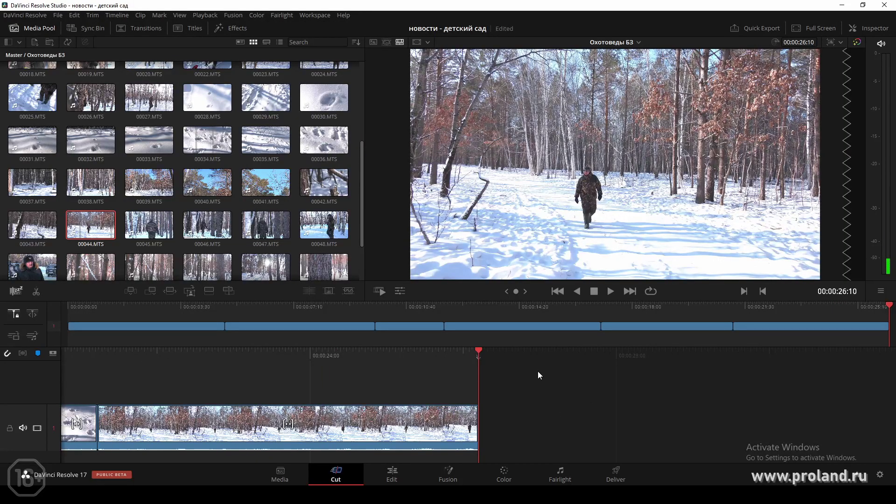
Preview 00006, then mark a piece of clip 00012 and append it to the timeline end.
scroll(262, 196, down, 2)
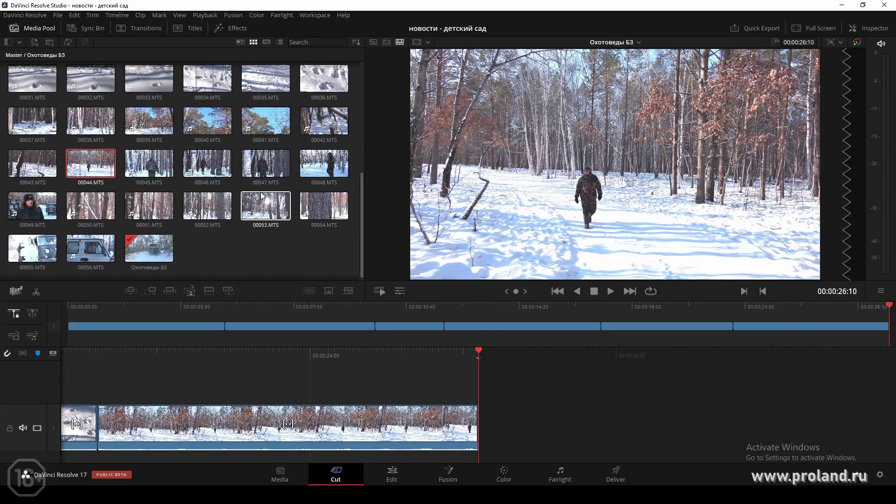
scroll(239, 206, up, 2)
scroll(239, 206, up, 3)
scroll(238, 206, up, 2)
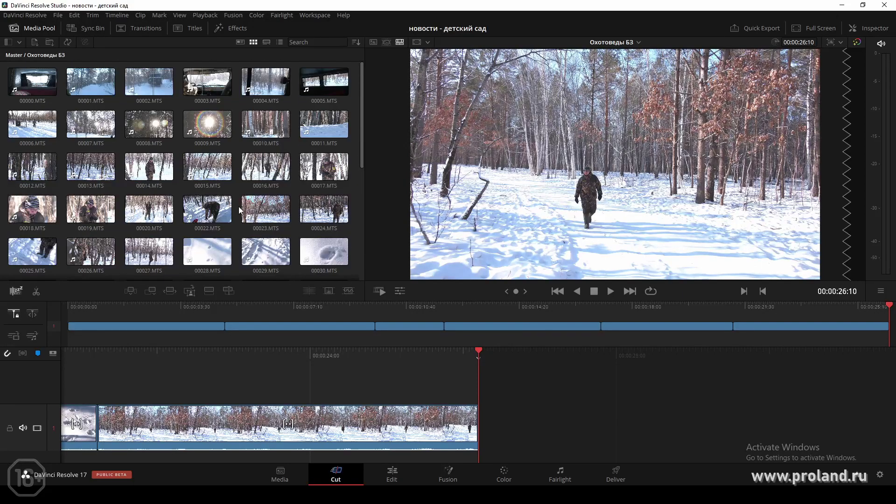
click(32, 123)
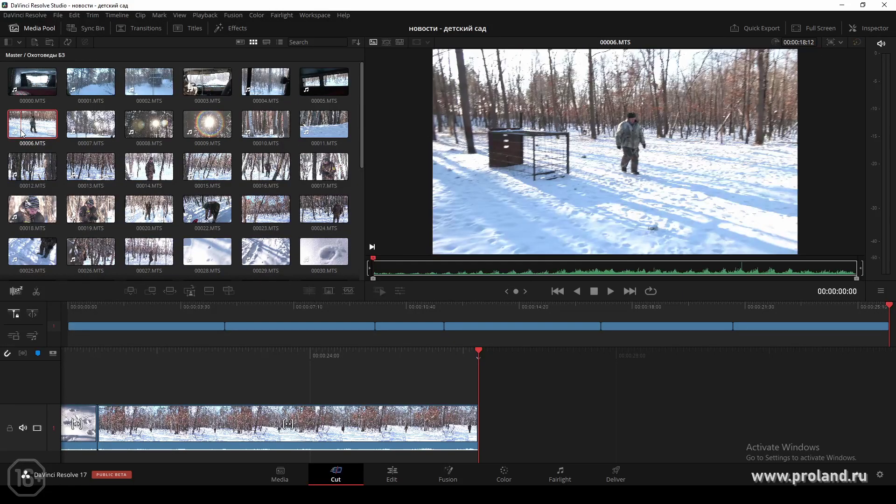
click(22, 170)
mouse_move(372, 273)
mouse_down()
mouse_move(492, 268)
mouse_move(482, 268)
mouse_up()
key(i)
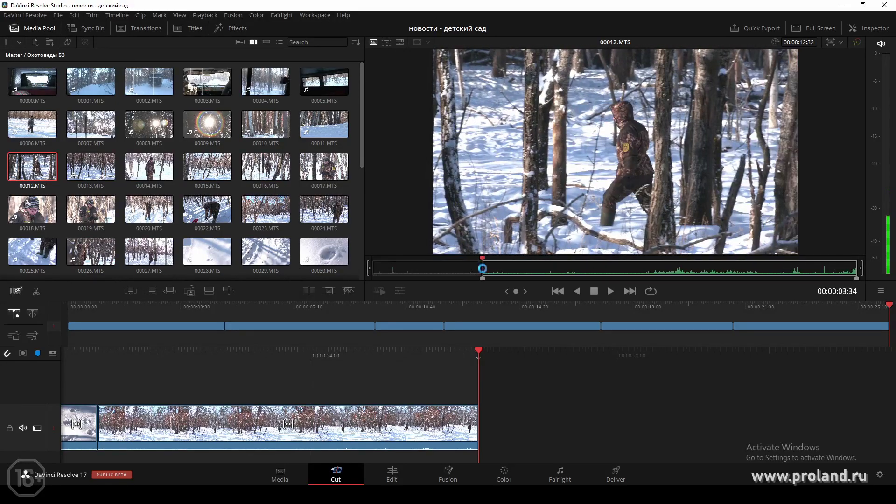
click(594, 268)
click(689, 268)
key(o)
key(shift+F12)
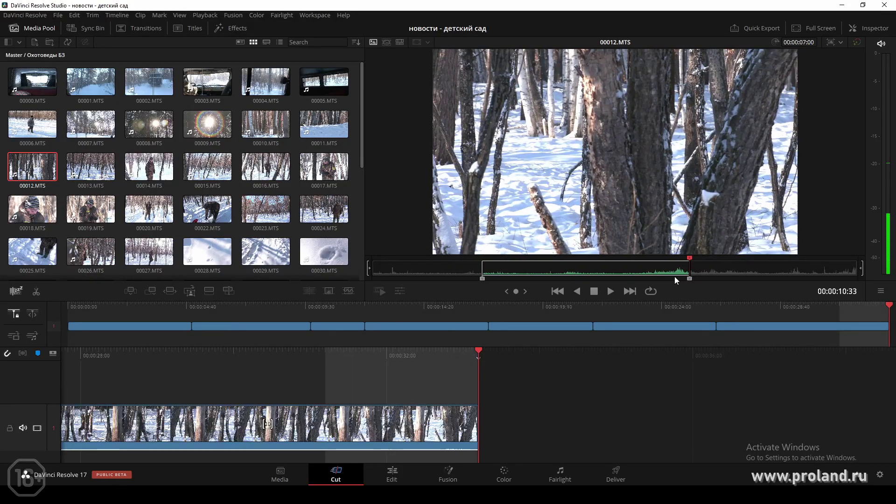
Save the project, select all timeline clips and show their Inspector settings.
key(ctrl+s)
drag(573, 398, 1, 459)
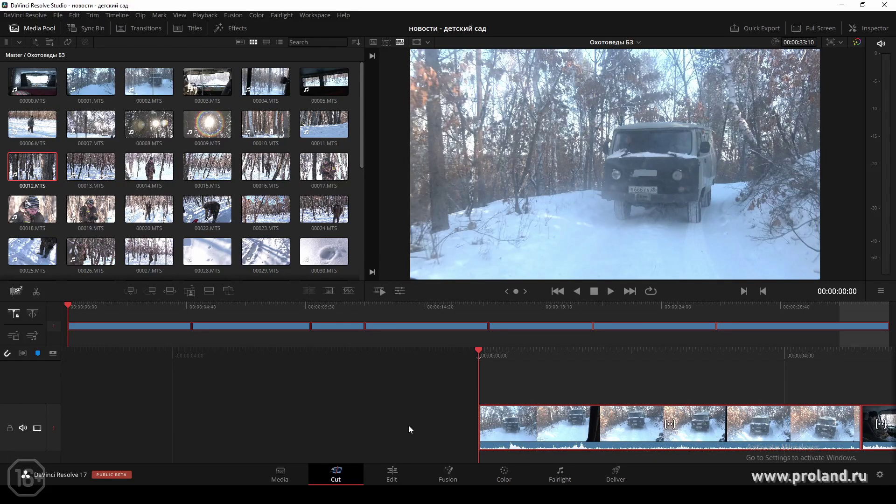
click(862, 31)
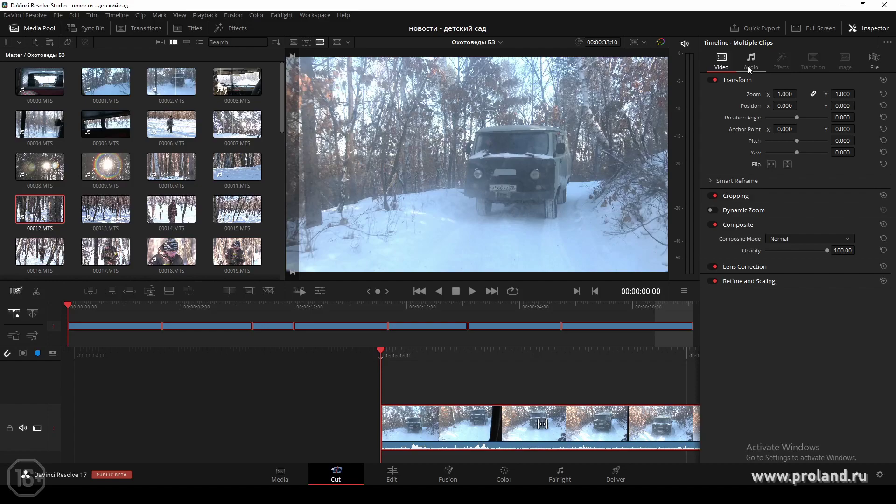
Toggle the viewer's transform and clip-volume overlay controls.
click(321, 291)
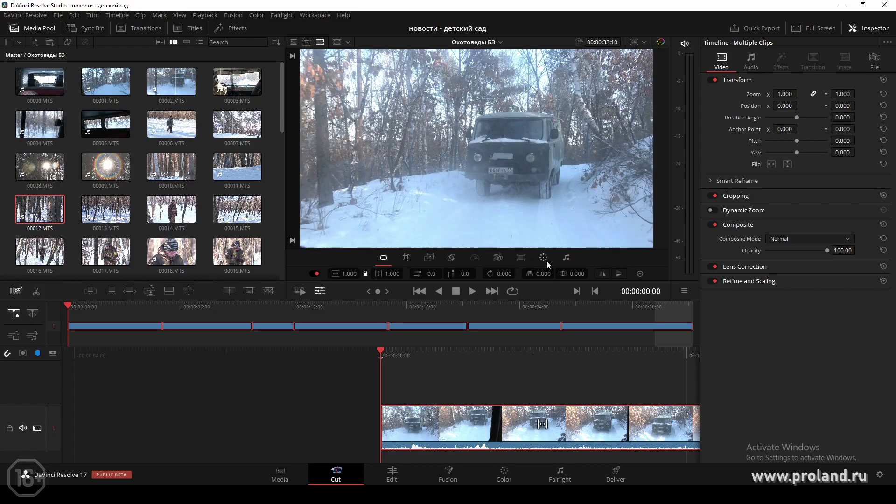
click(565, 258)
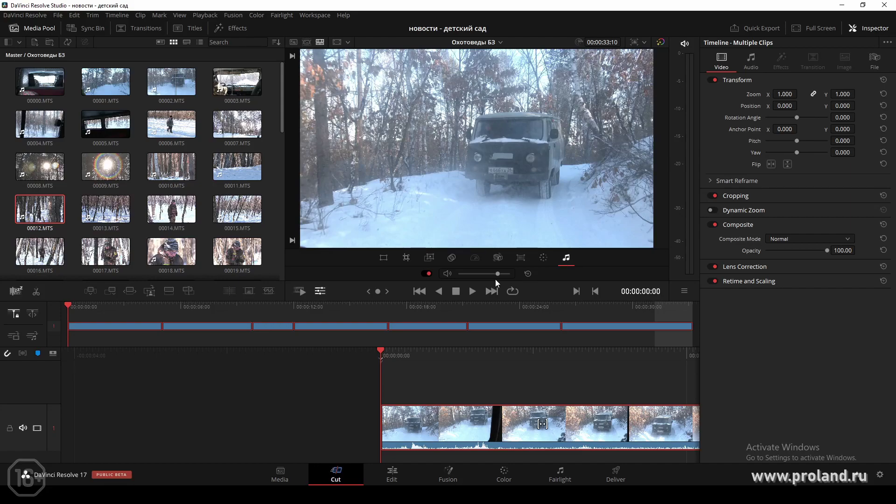
click(321, 293)
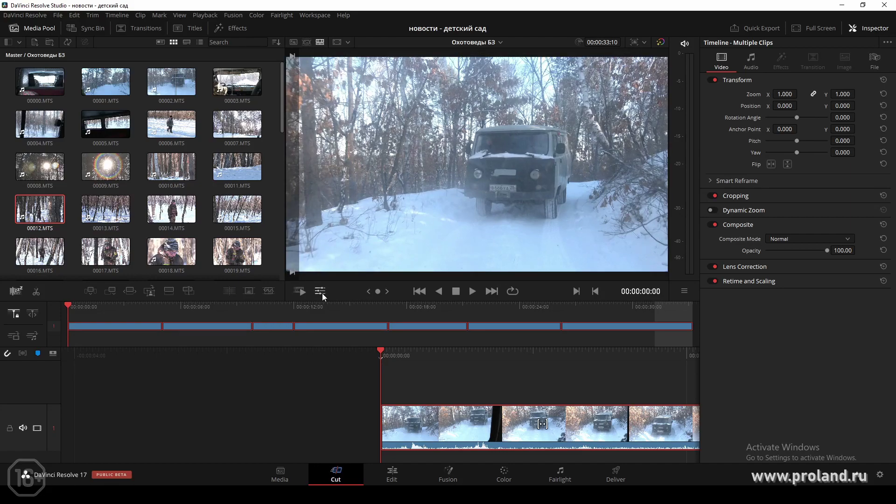
Lower the selected clips' audio volume to -21.60 and play the timeline from the start.
click(752, 61)
drag(814, 94, 803, 94)
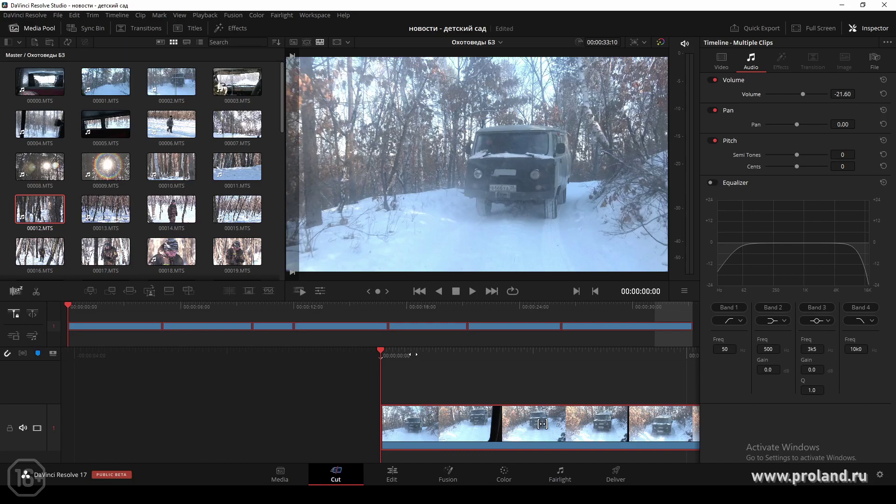
key(space)
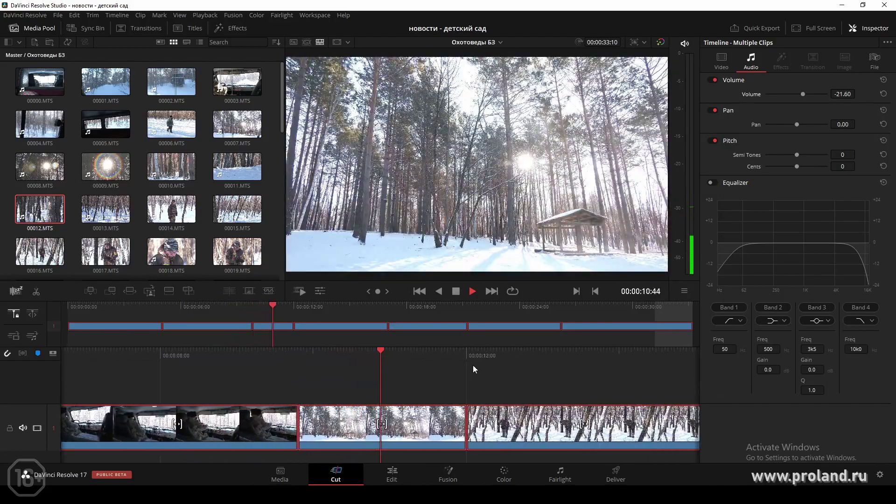
Play the edit from about 14 seconds to 00:00:23:01, then close the Inspector.
drag(463, 363, 364, 359)
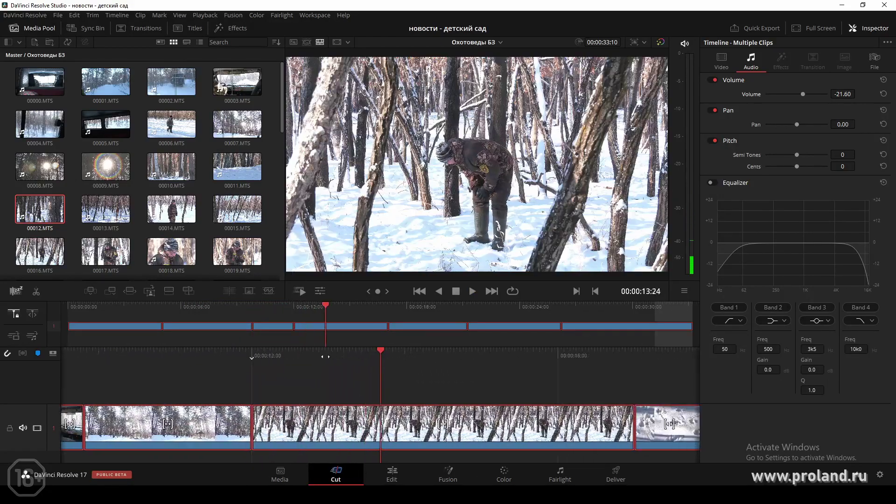
key(space)
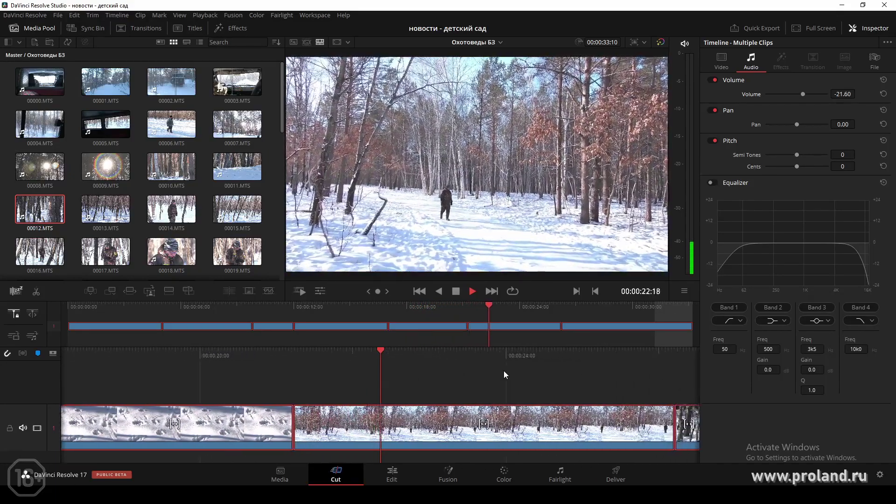
key(space)
click(862, 29)
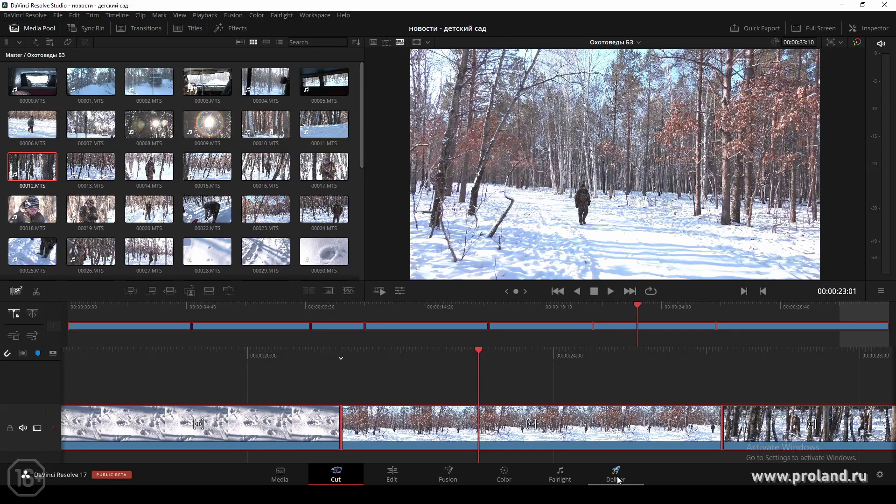
Quick Export the timeline with the H.264 preset, saving it as 'Охотоведы Б3'.
click(748, 29)
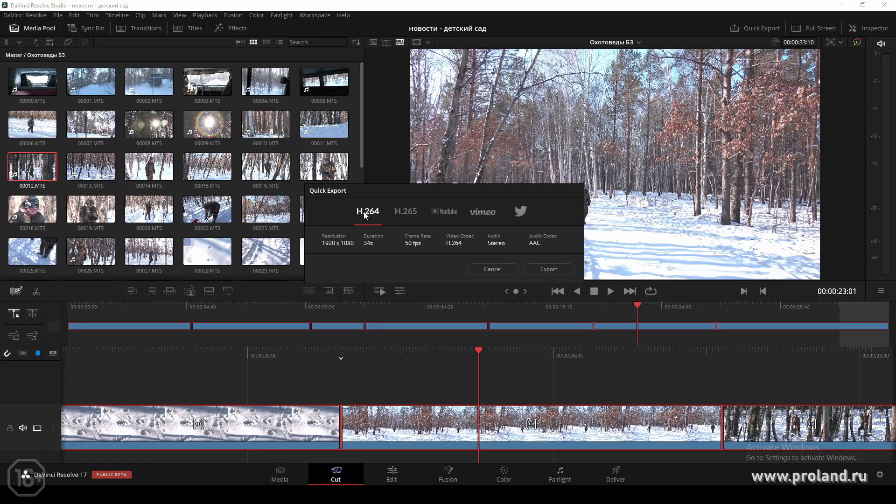
click(409, 211)
click(441, 212)
click(471, 211)
click(520, 212)
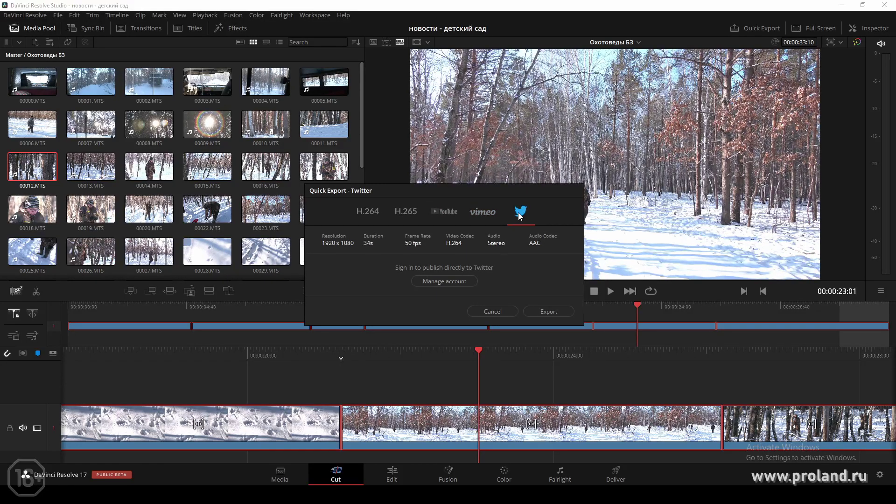
click(359, 213)
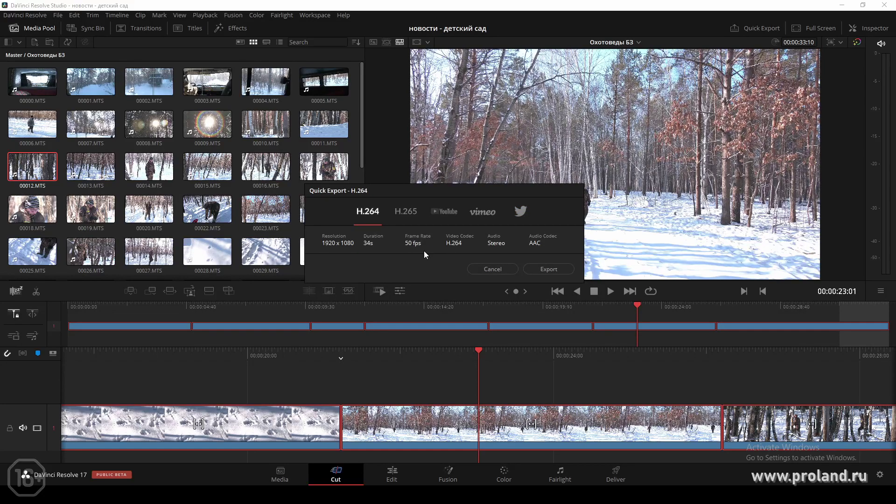
click(547, 270)
click(424, 437)
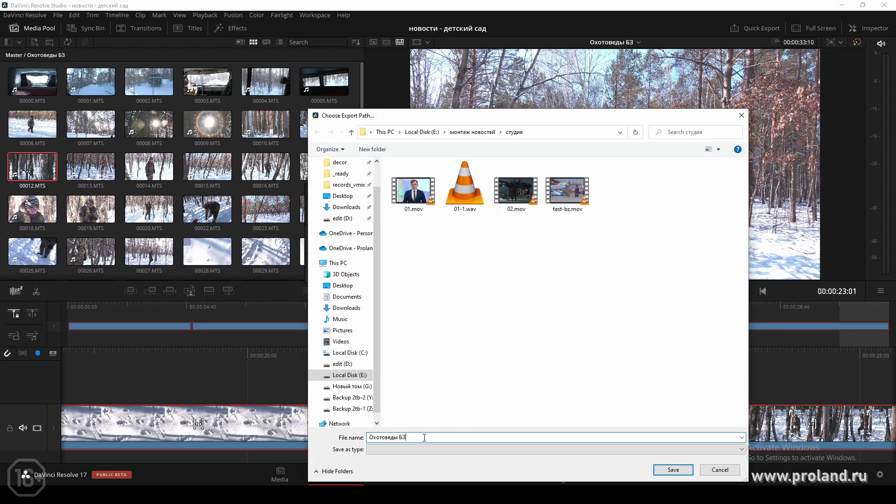
click(679, 469)
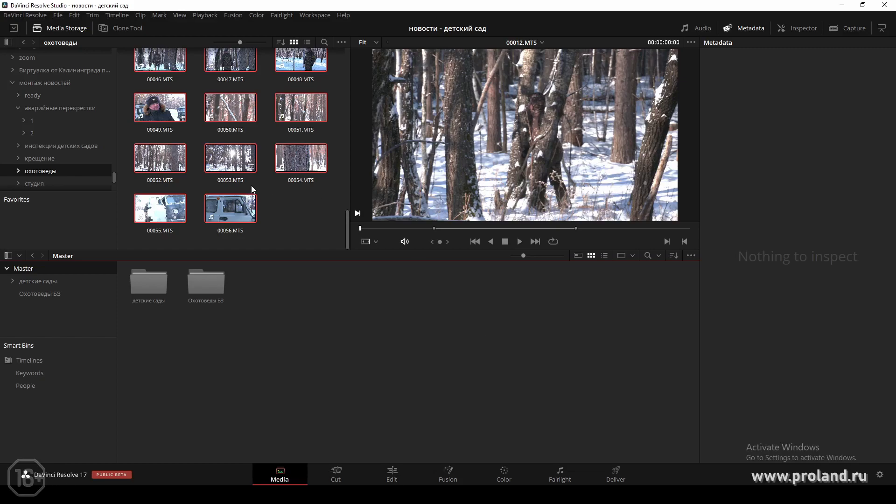
Add a new bin under Master named 'Аварийные перекрестки'.
click(298, 215)
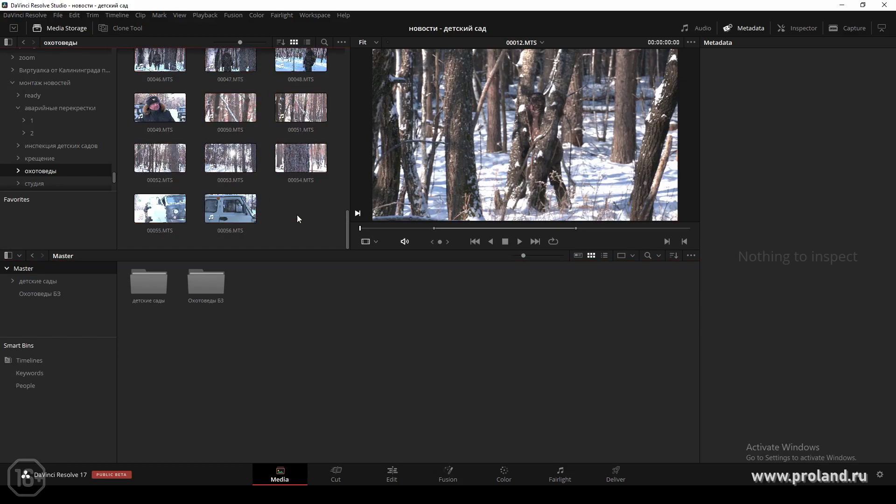
right_click(31, 312)
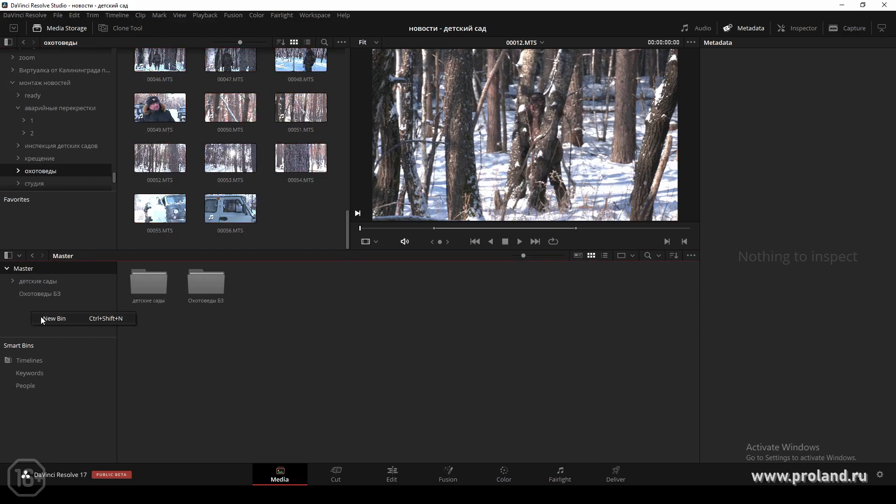
click(40, 316)
text(Аварийные перекрестки)
key(Return)
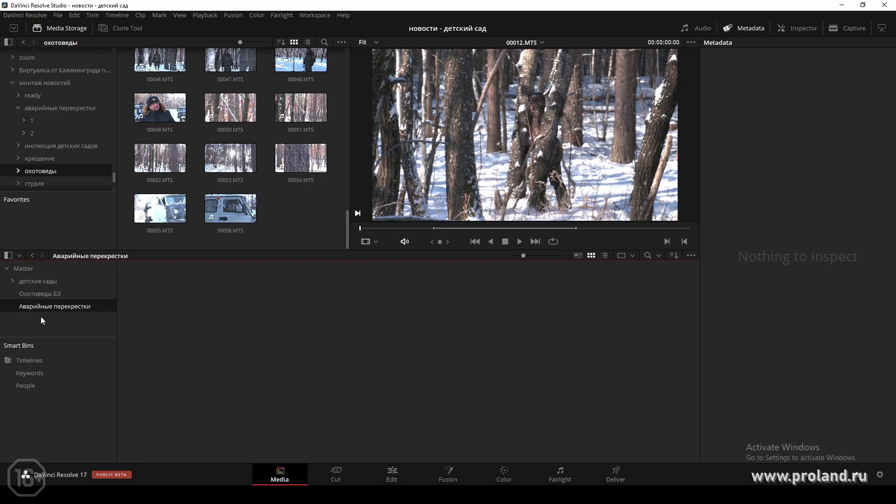
Browse subfolders 1 and 2 of аварийные перекрестки, previewing clips 01311 and 01252.
click(85, 108)
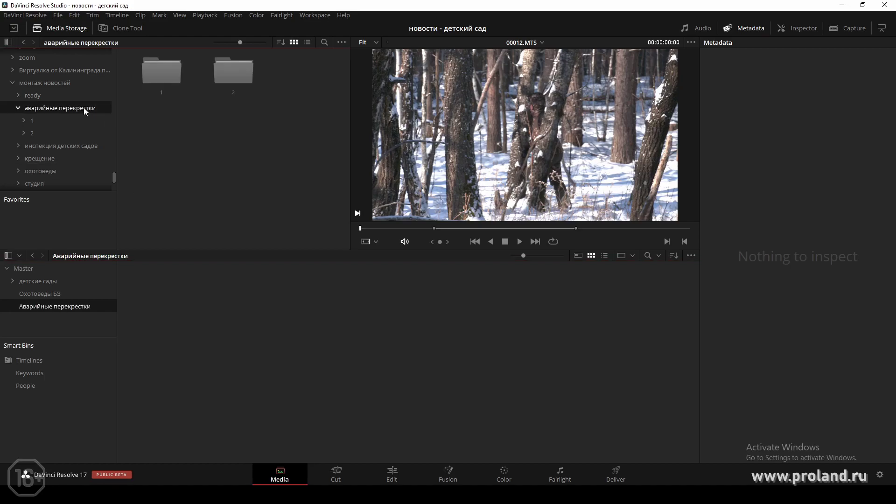
click(31, 122)
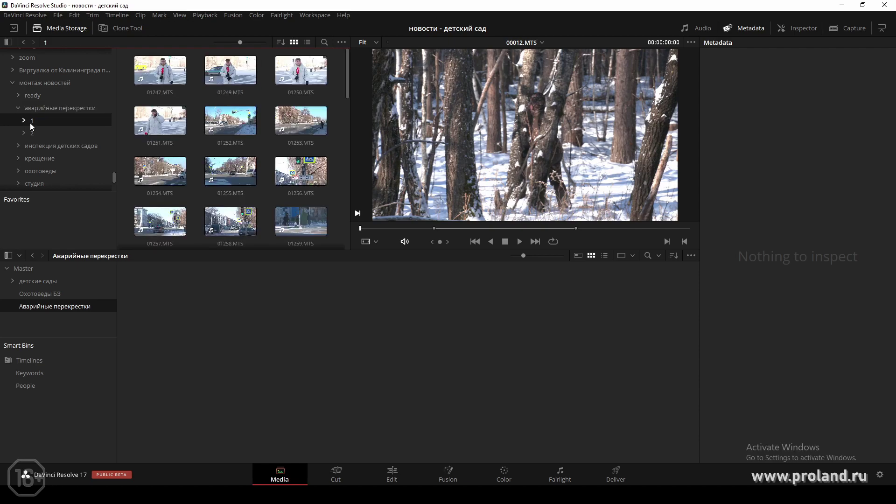
scroll(261, 153, down, 3)
scroll(262, 153, down, 4)
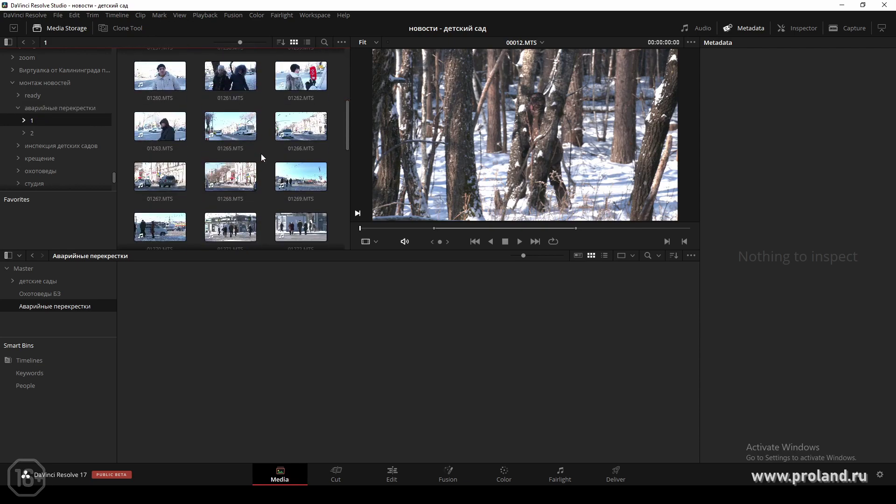
scroll(261, 153, down, 3)
click(93, 133)
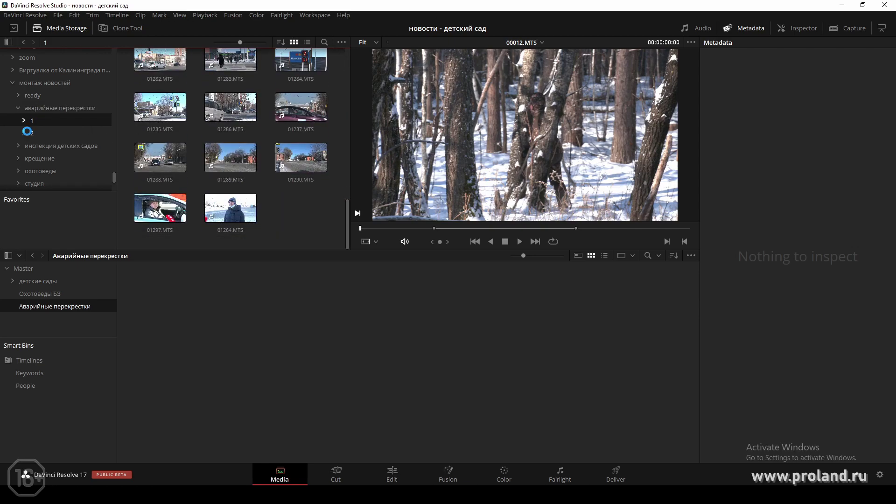
scroll(231, 140, down, 3)
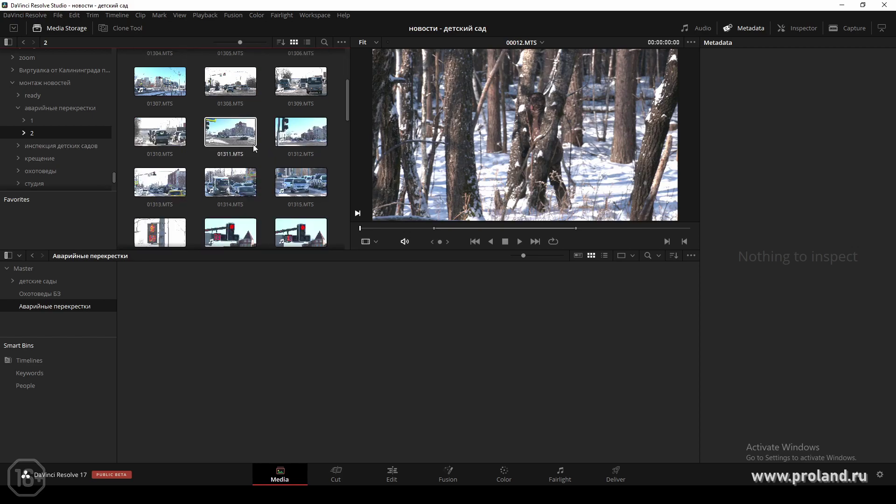
click(231, 136)
click(28, 122)
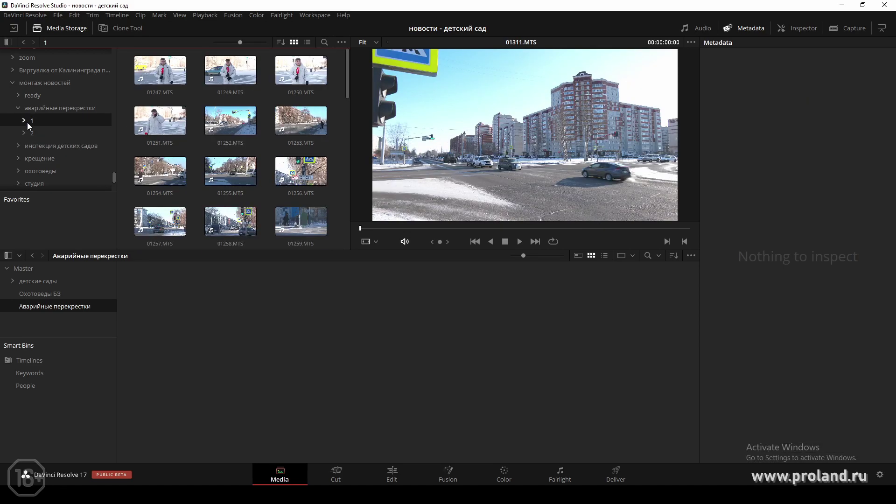
click(221, 120)
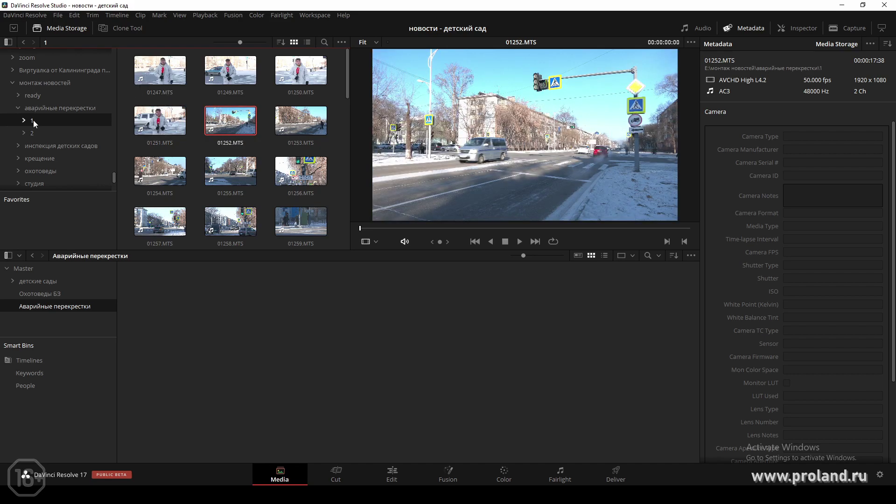
click(41, 133)
click(36, 108)
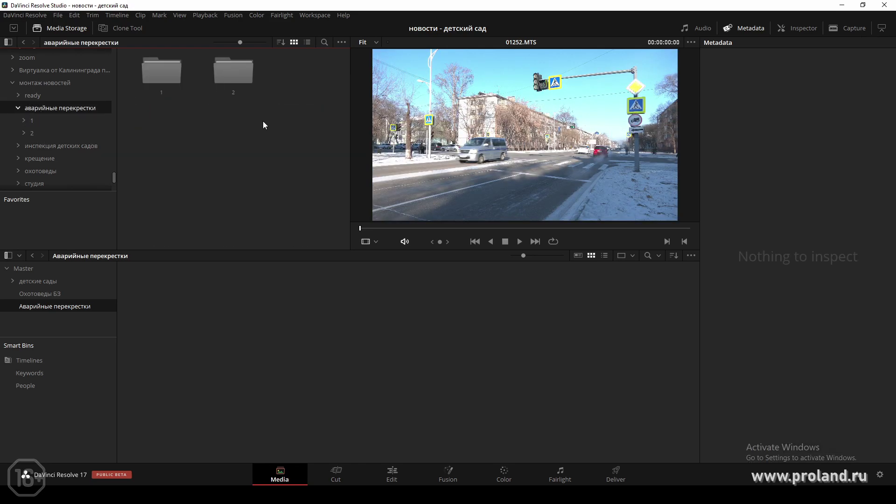
Import the crossroads footage folders into the Аварийные перекрестки bin.
drag(161, 70, 204, 361)
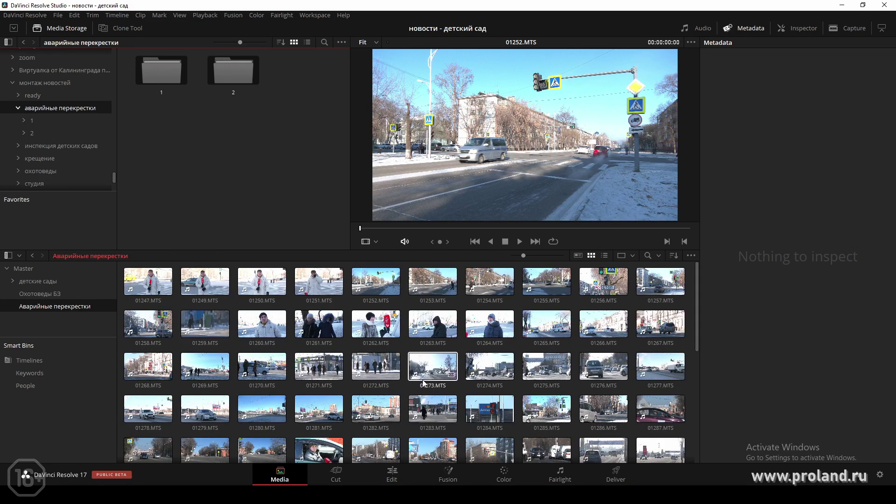
scroll(424, 384, down, 5)
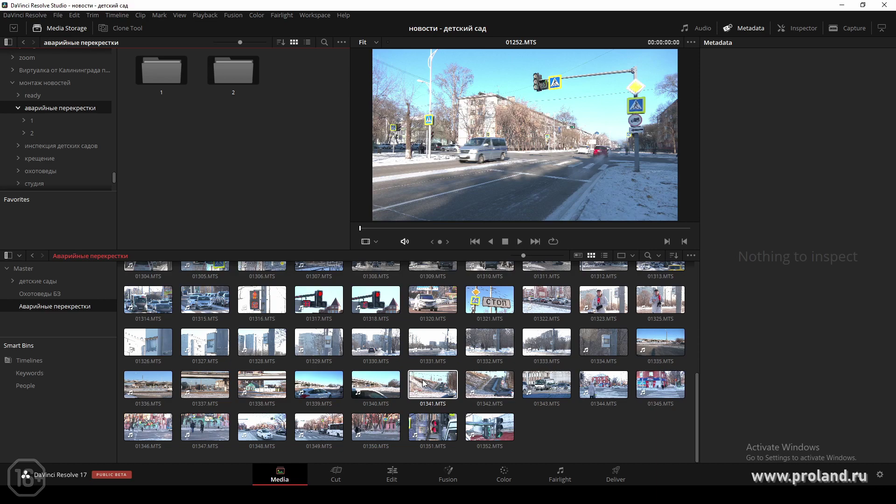
scroll(424, 384, up, 5)
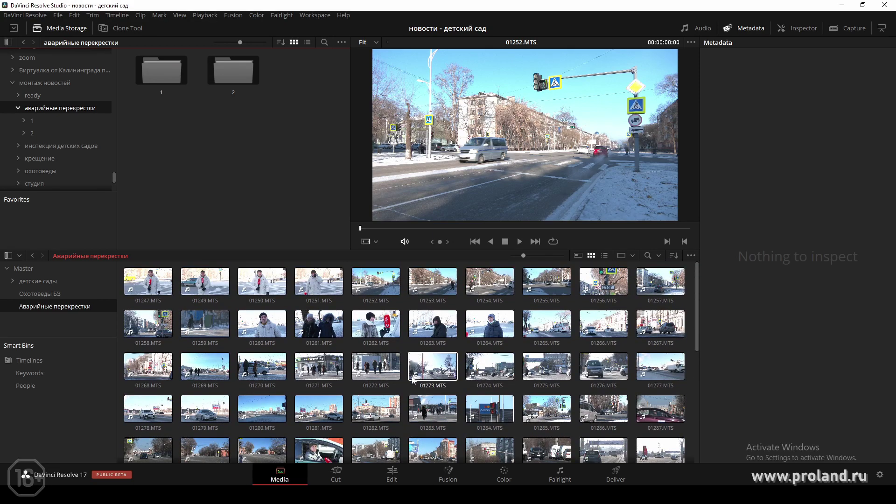
Select clips 01247–01251 plus 01323 and 01325, then open their context menu.
click(145, 279)
shift+click(308, 282)
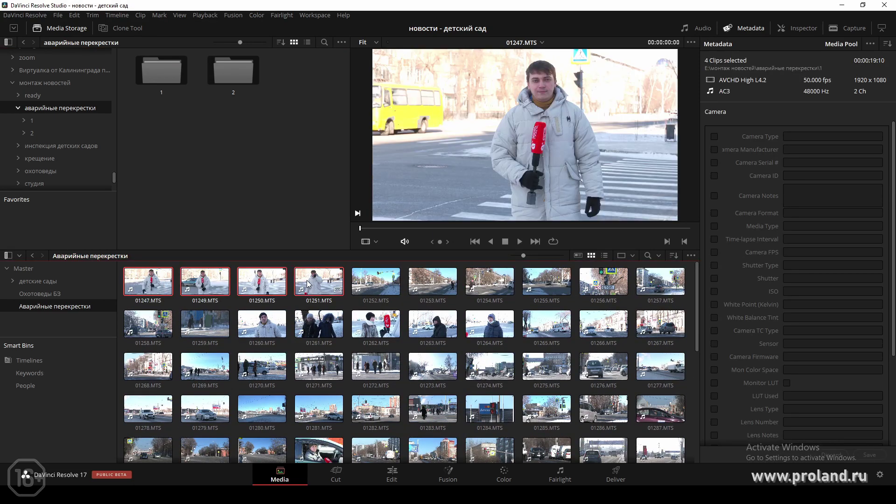
right_click(307, 282)
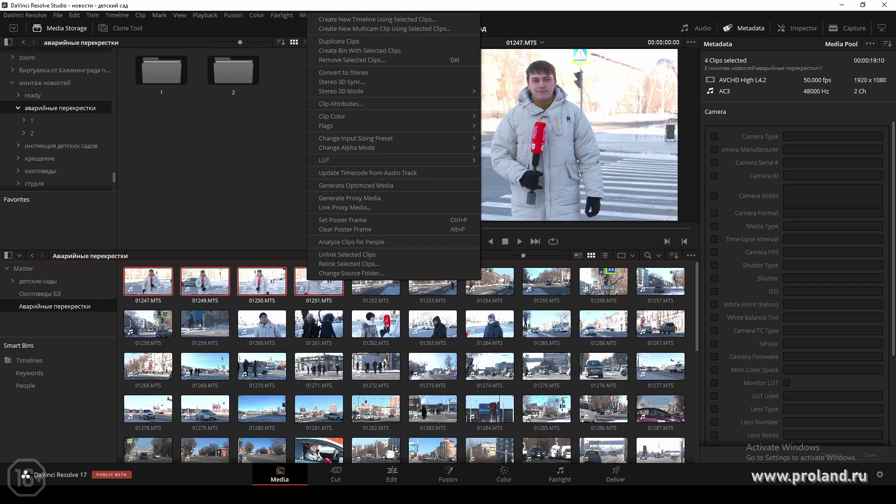
click(697, 316)
drag(698, 317, 694, 403)
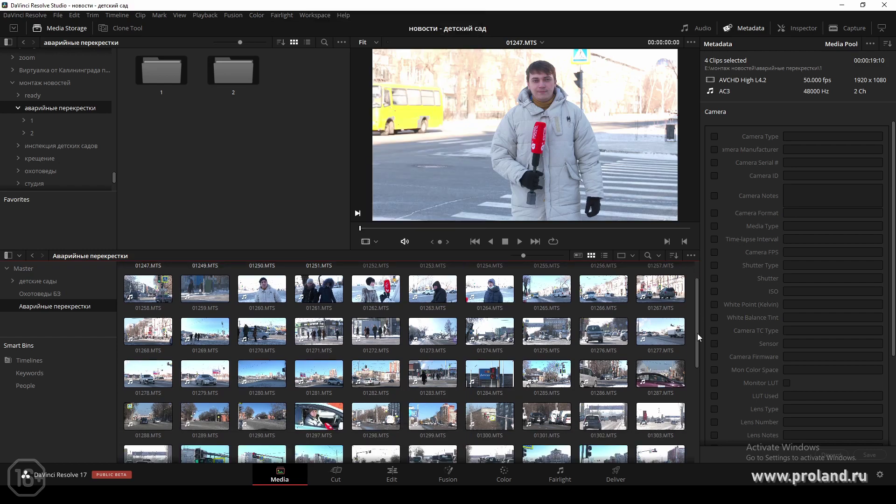
ctrl+click(603, 351)
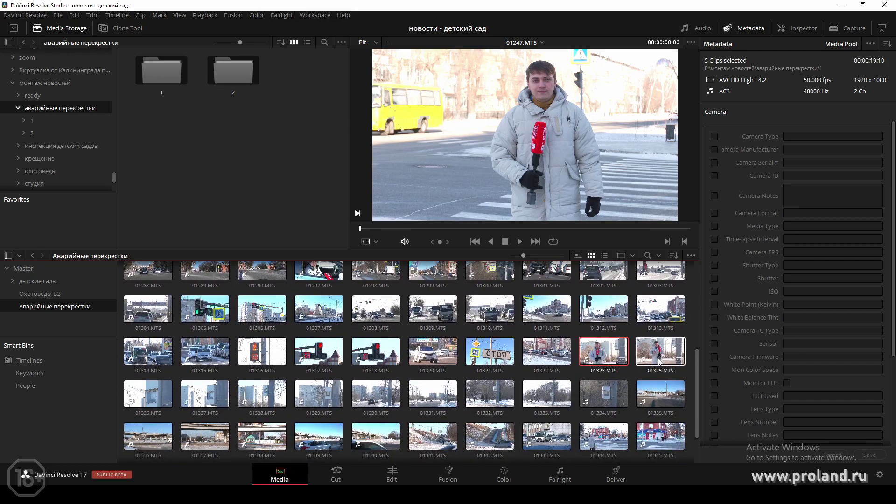
ctrl+click(660, 351)
drag(696, 385, 696, 299)
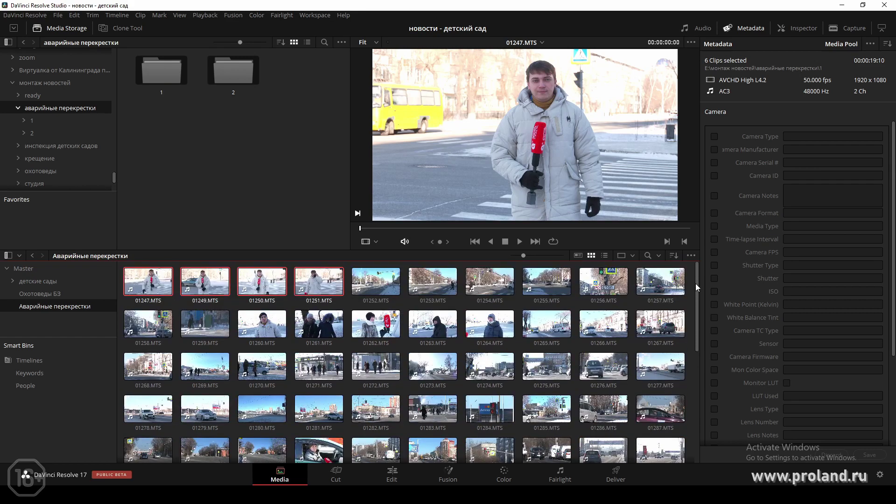
right_click(159, 284)
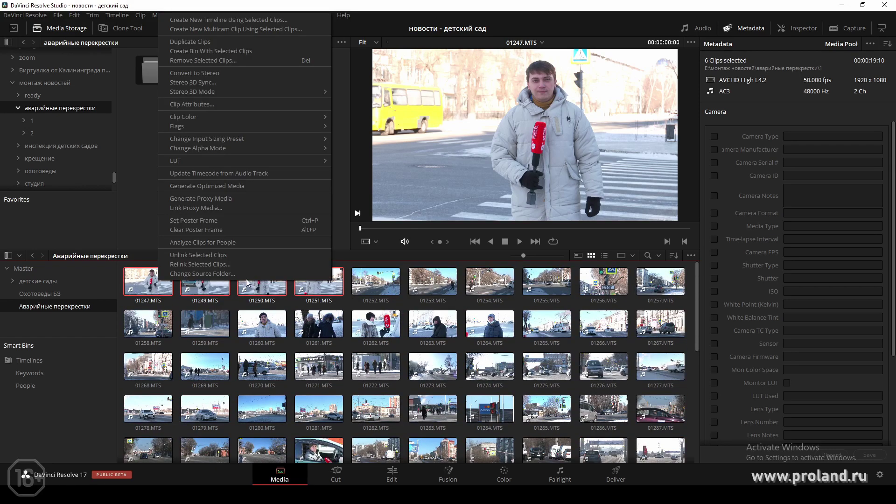
Create a bin from the six reporter clips and name it 'Ведущий'.
click(240, 52)
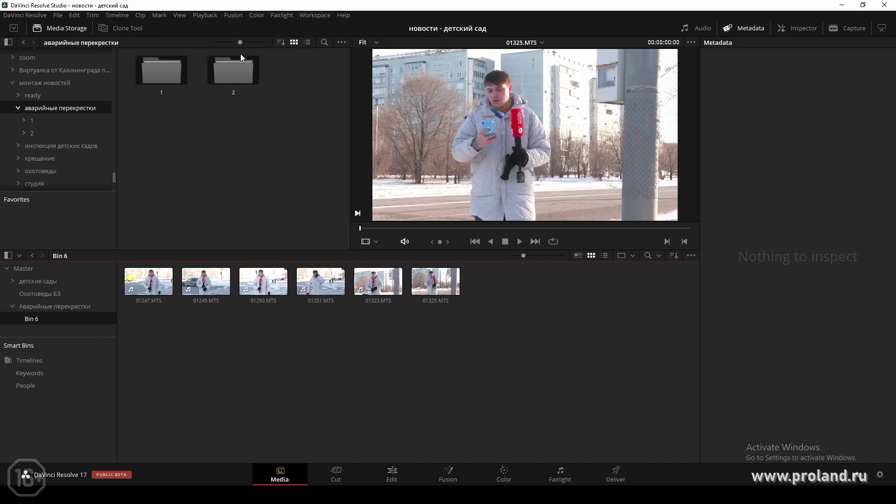
double_click(30, 321)
text(Ведущ)
text(ий)
click(234, 336)
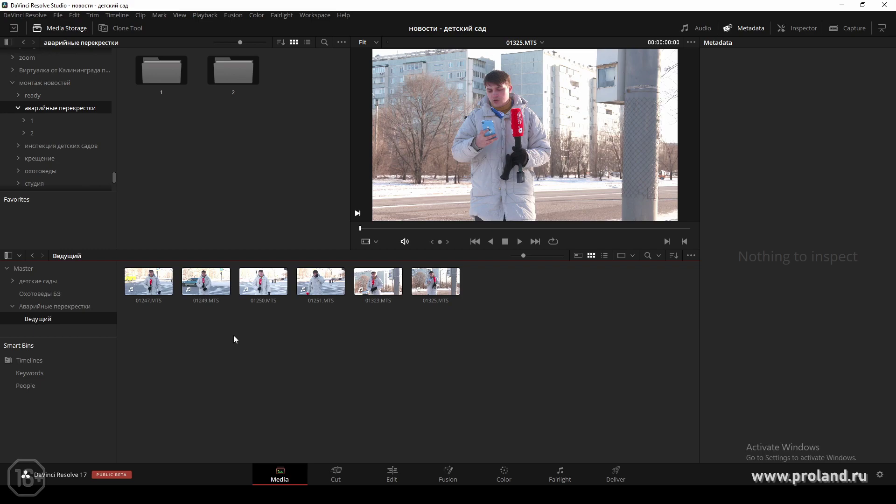
In Аварийные перекрестки, select clips 01260–01264 and 01297.
click(51, 307)
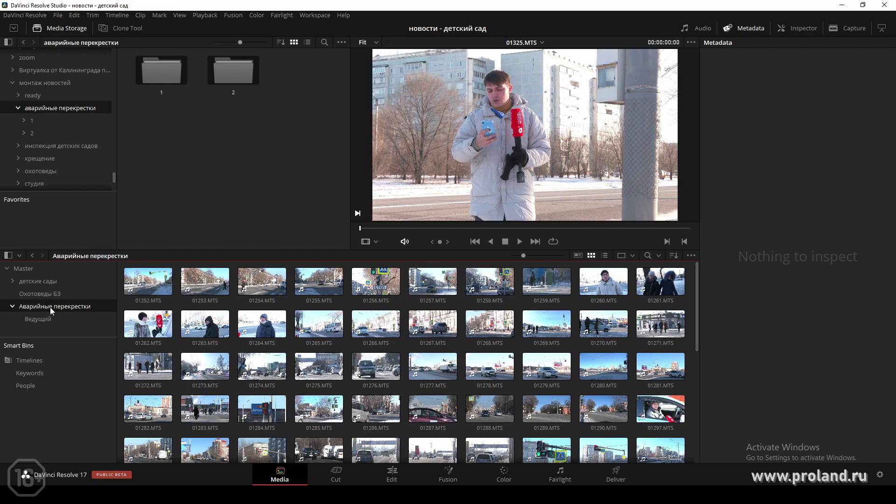
click(609, 287)
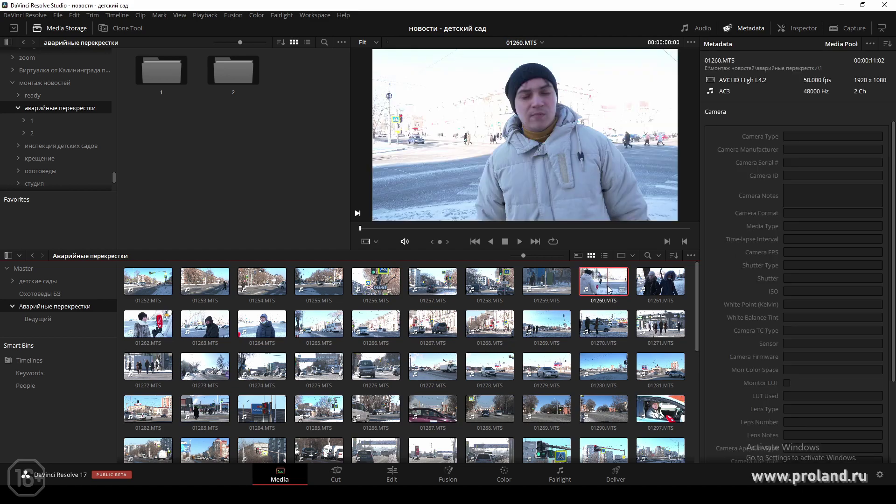
shift+click(285, 318)
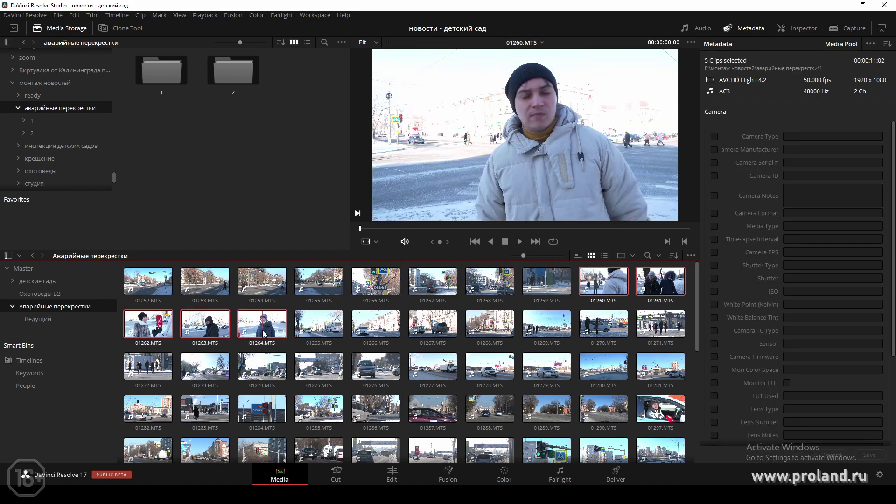
ctrl+click(655, 411)
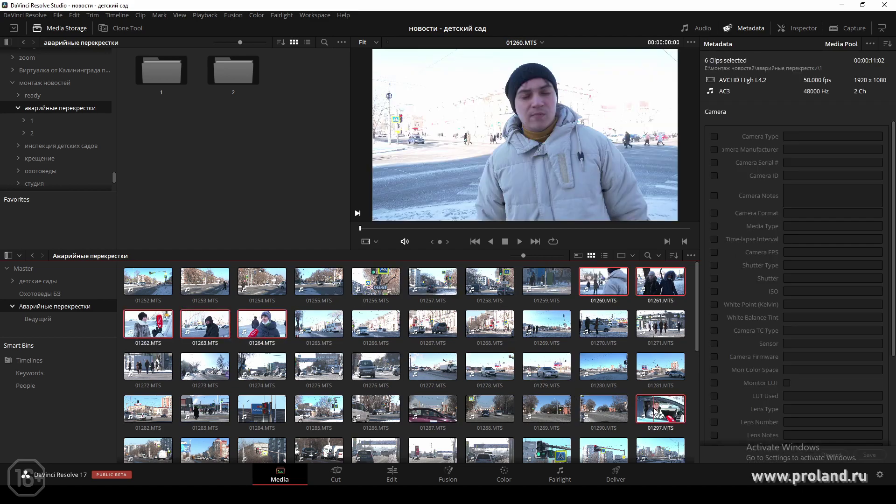
scroll(656, 411, down, 3)
scroll(656, 411, down, 3)
scroll(656, 410, down, 3)
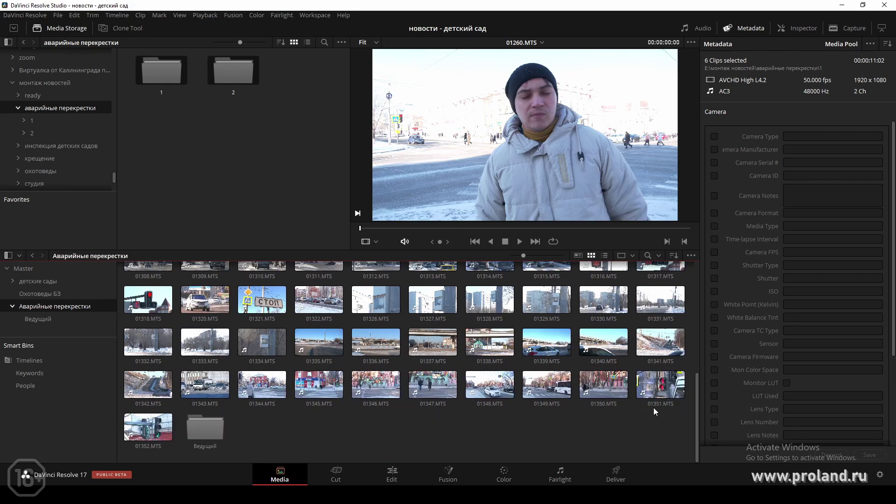
scroll(655, 411, up, 3)
scroll(655, 411, up, 3)
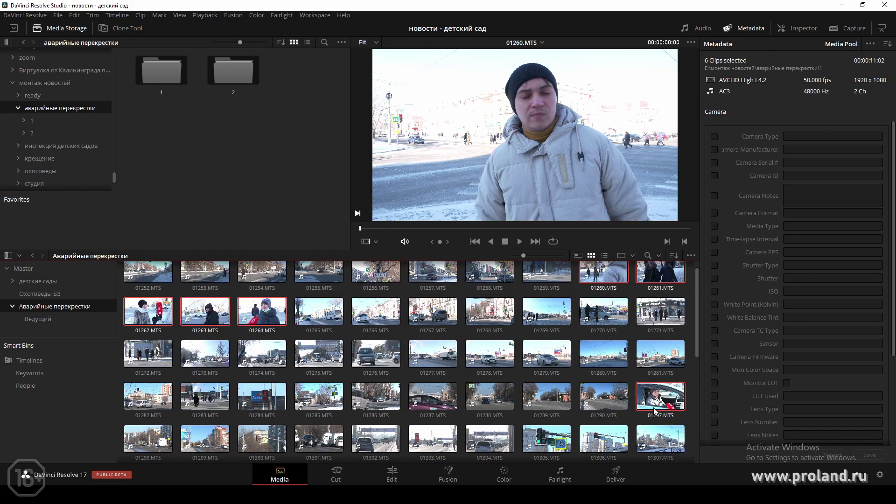
Create a bin named 'Люди' from those clips and select its six clips.
right_click(594, 277)
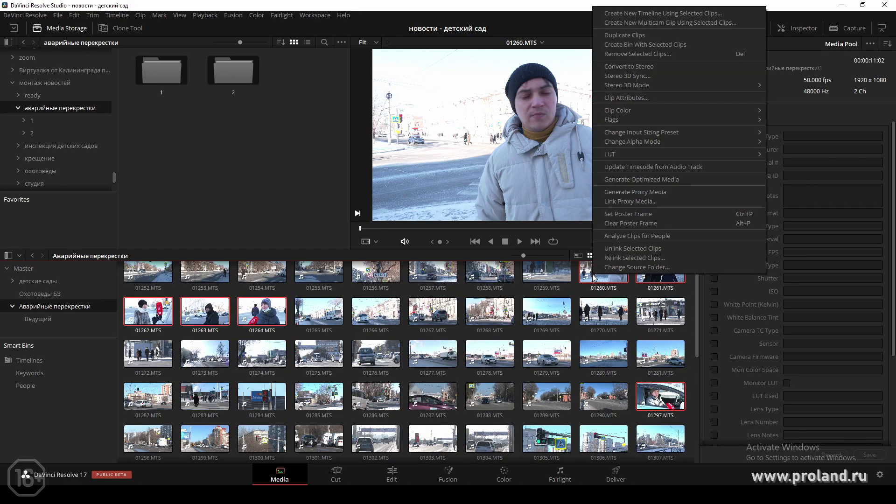
click(621, 47)
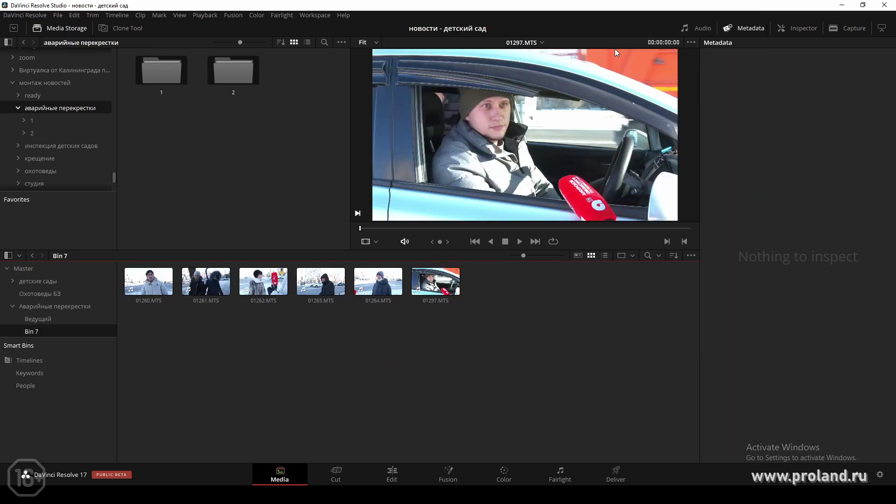
double_click(32, 331)
text(Люди)
key(Return)
drag(106, 345, 100, 371)
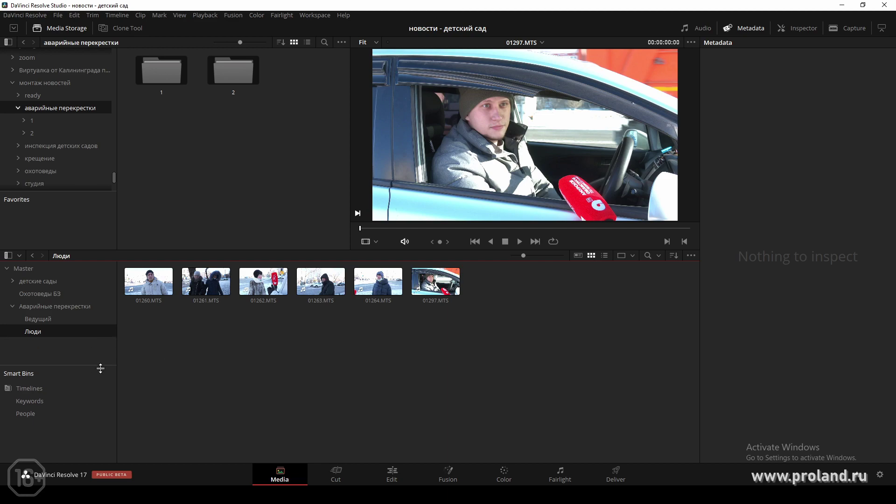
drag(382, 320, 457, 288)
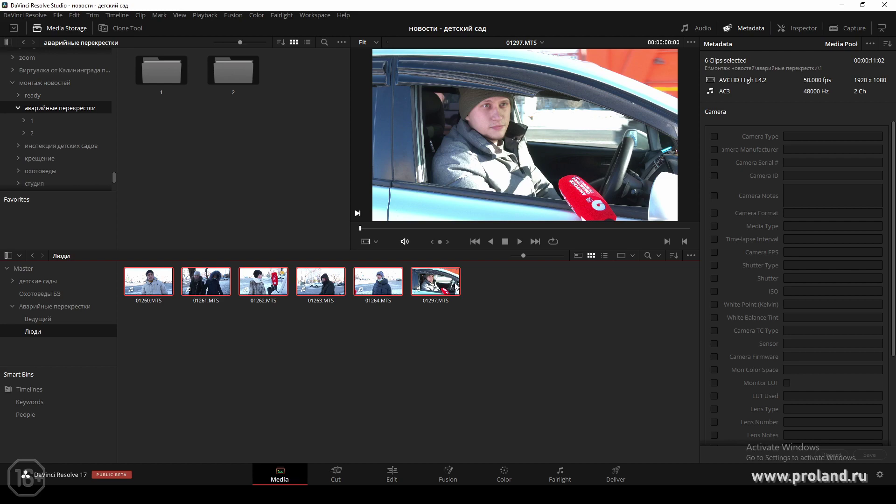
Analyze the six selected Люди clips for people.
right_click(457, 288)
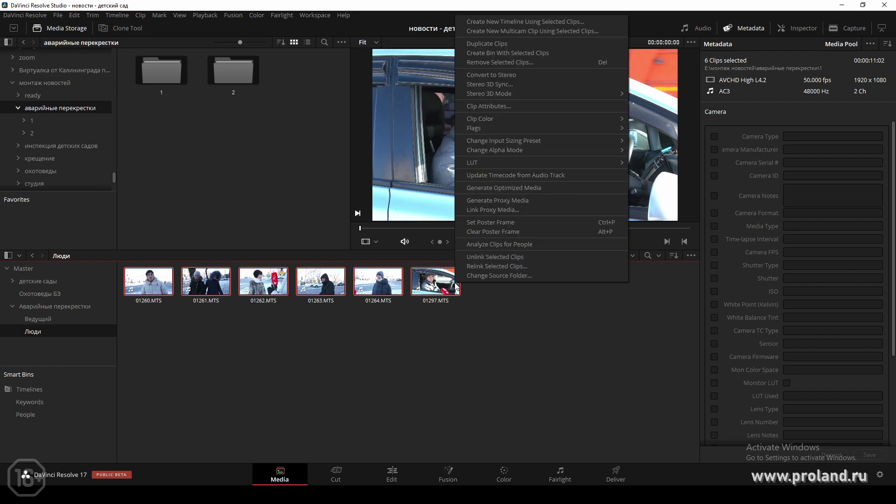
click(487, 244)
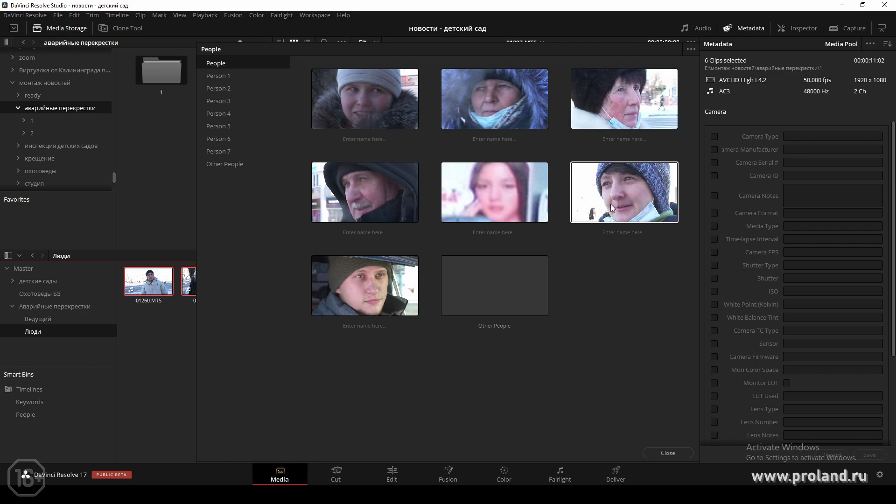
click(510, 206)
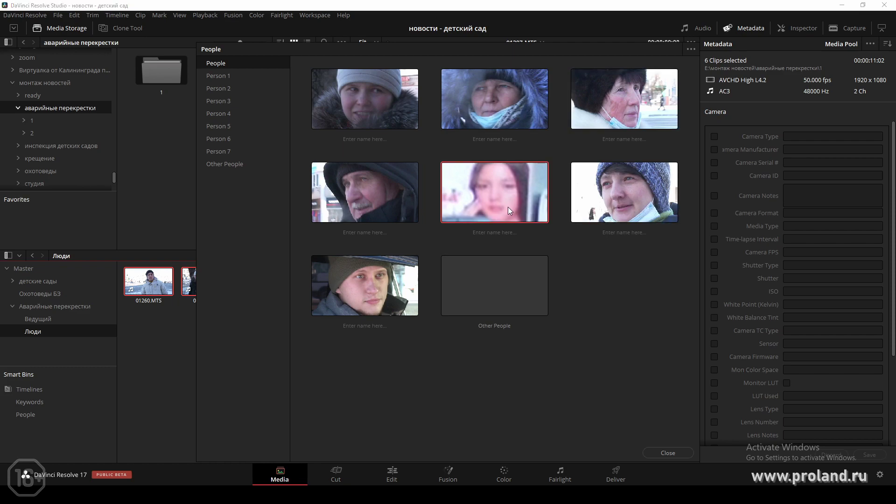
Review the clips for Person 1 through Person 7 and Other People, then close the window.
click(228, 78)
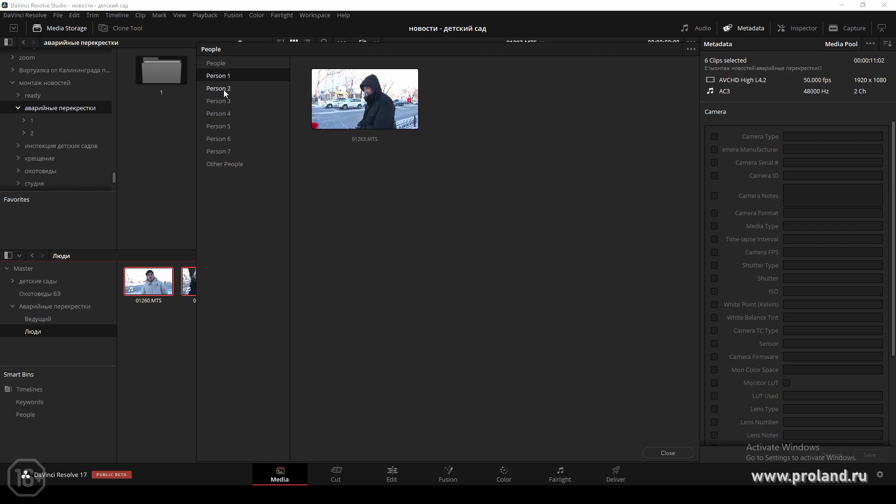
click(223, 90)
click(222, 101)
click(222, 113)
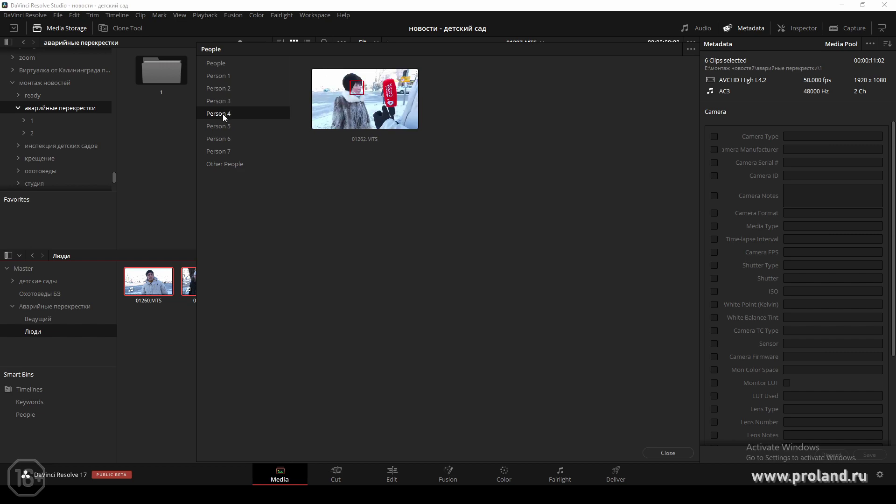
click(223, 127)
click(223, 139)
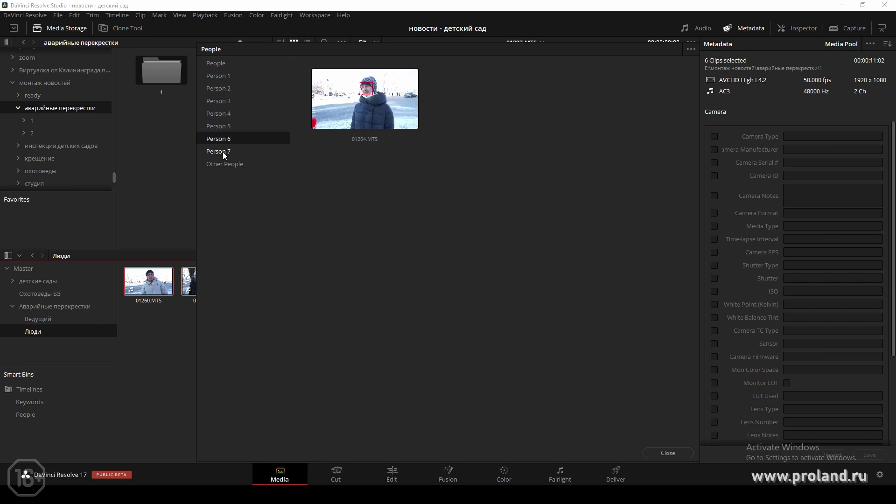
click(222, 152)
click(223, 164)
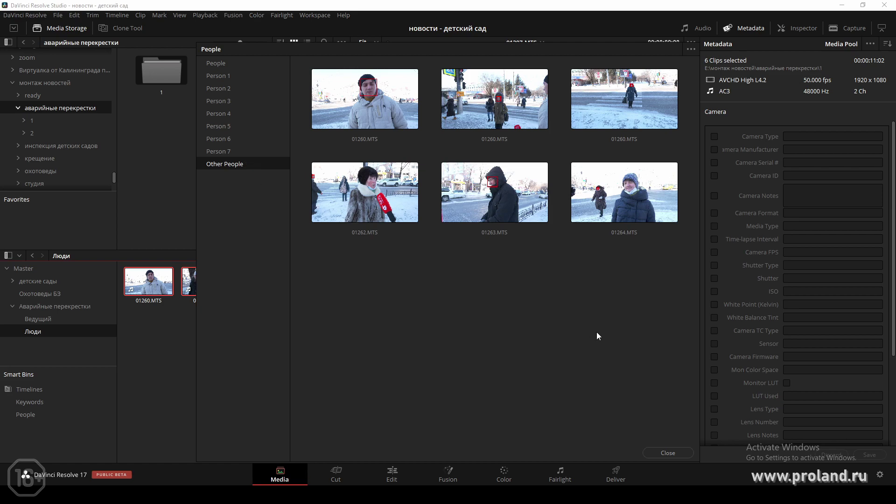
click(678, 454)
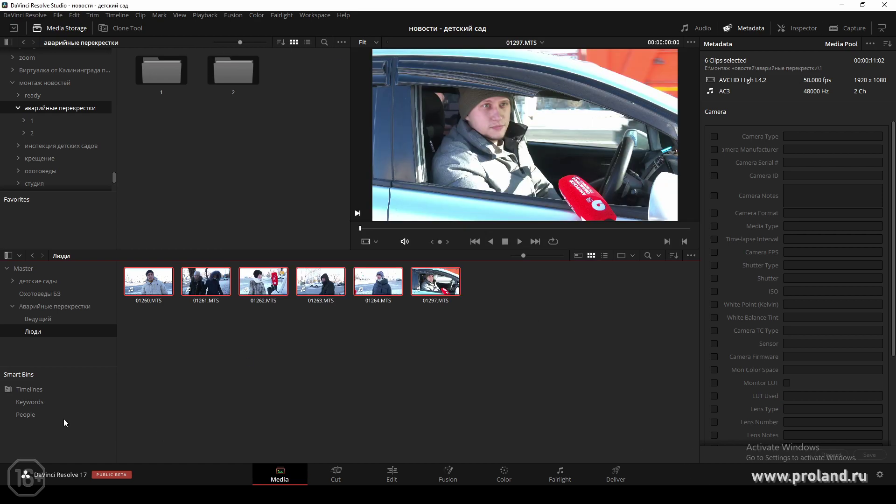
Expand the People smart bin and view the Person 1 and Person 2 groups.
click(27, 415)
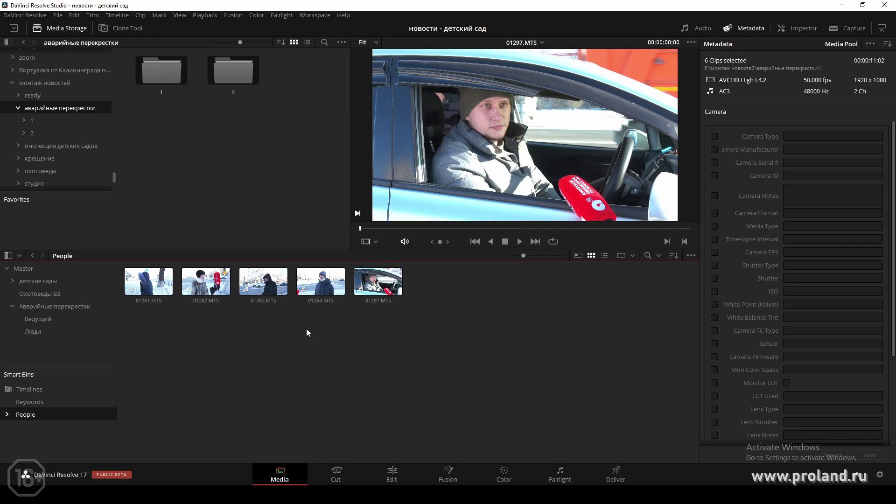
click(7, 415)
scroll(70, 412, down, 1)
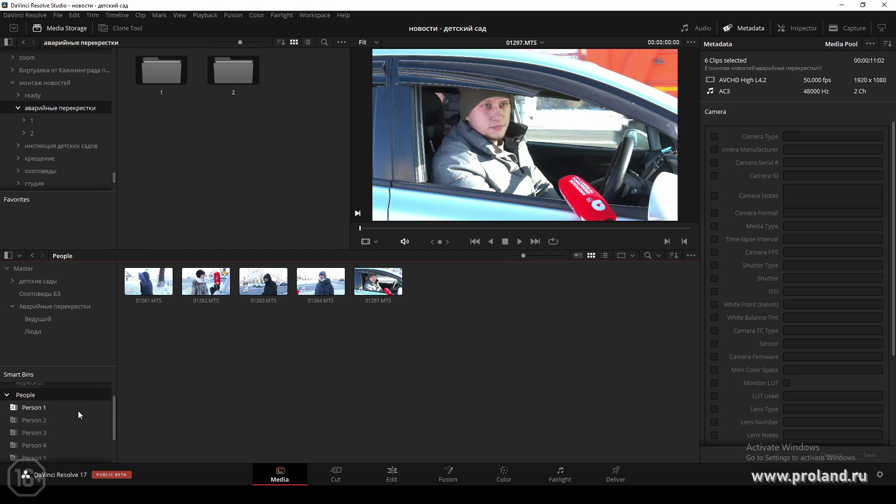
click(44, 407)
click(36, 419)
click(28, 397)
scroll(52, 408, up, 1)
Return to the Аварийные перекрестки bin and scroll through its clips.
click(50, 306)
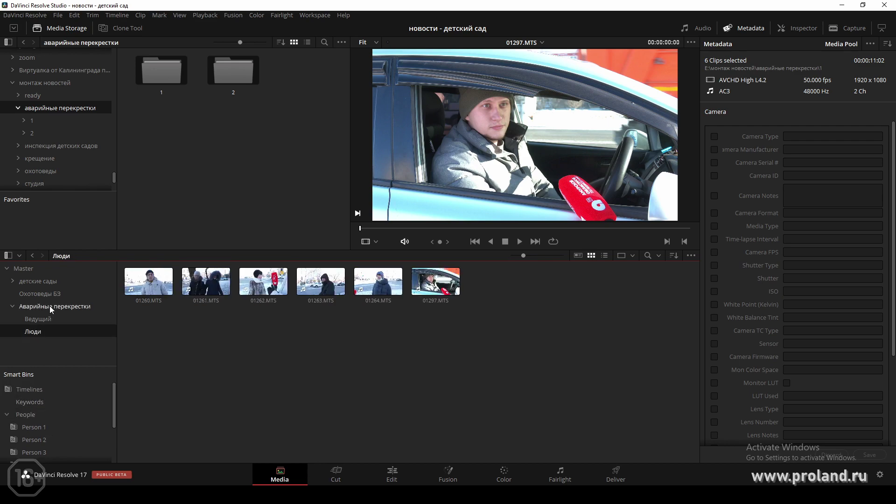
scroll(333, 366, down, 3)
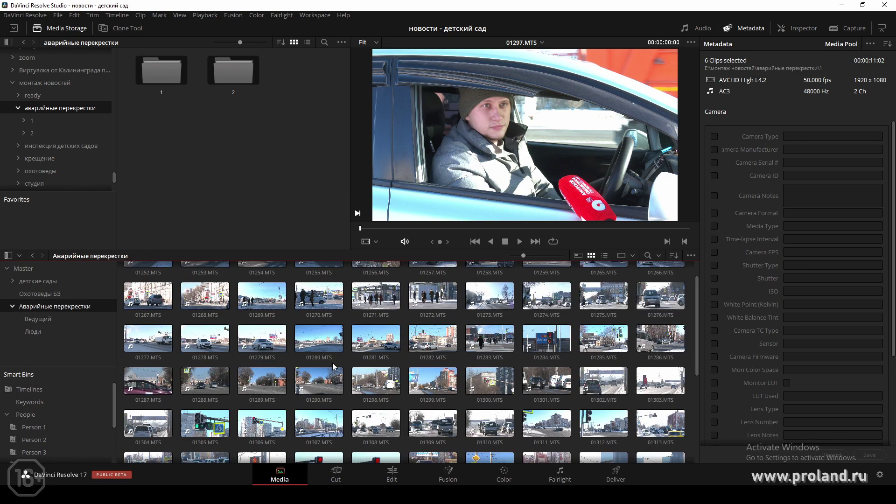
scroll(333, 366, down, 1)
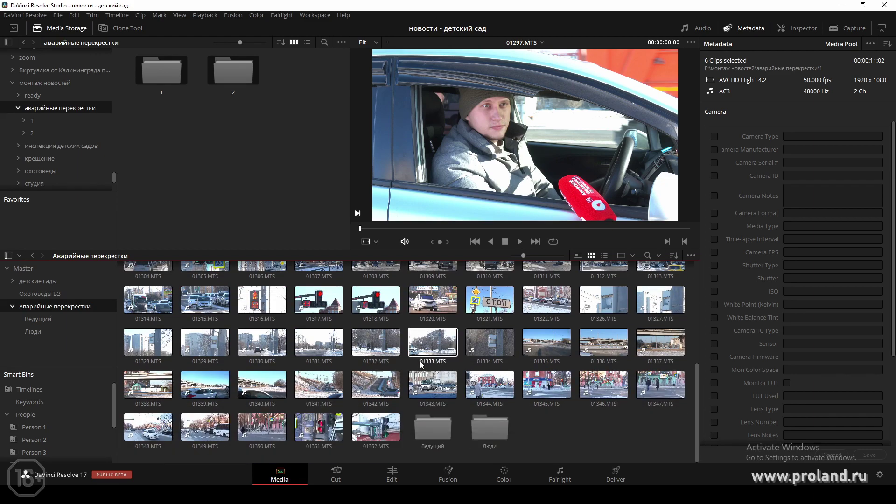
Import аварийные перекрестки.wav from the монтаж новостей folder into the bin.
click(57, 82)
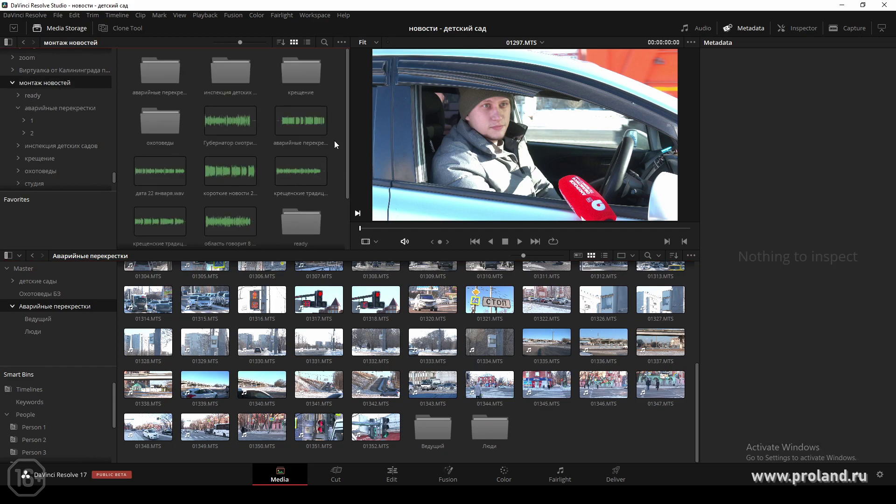
click(309, 125)
drag(296, 126, 518, 432)
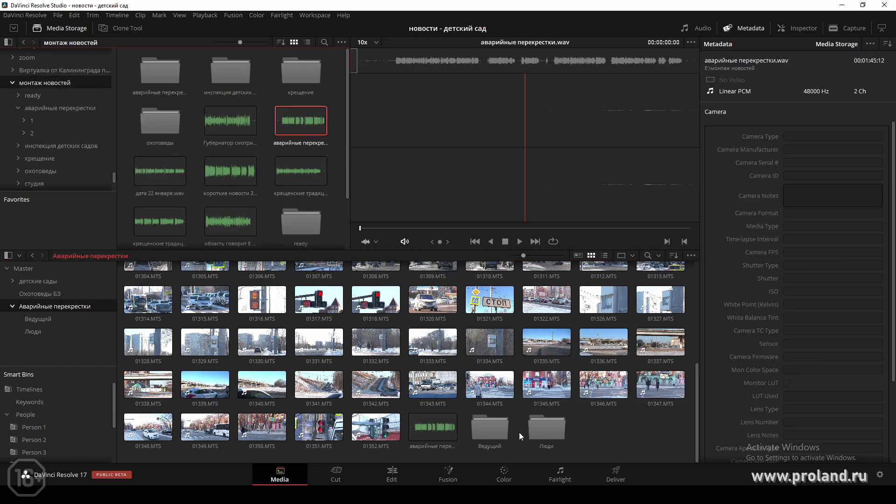
click(428, 429)
Play the voiceover from about 00:00:15, skipping ahead to around 00:00:37.
click(400, 60)
key(space)
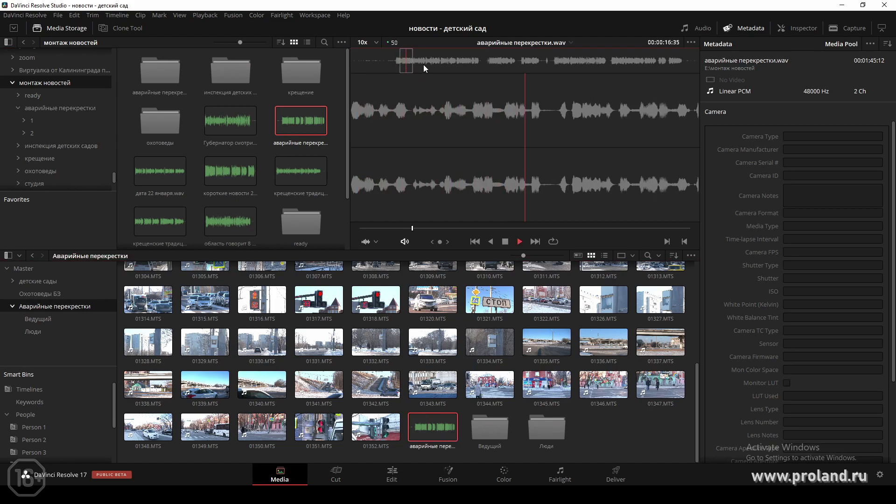
click(474, 64)
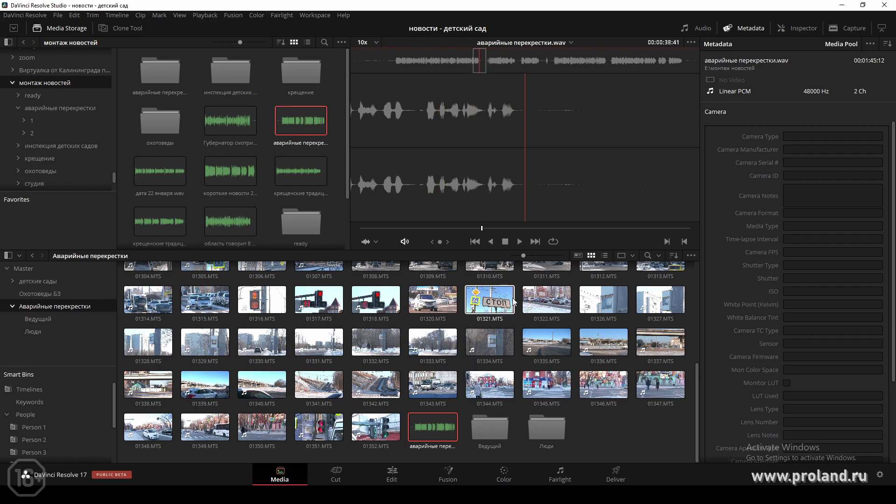
click(634, 425)
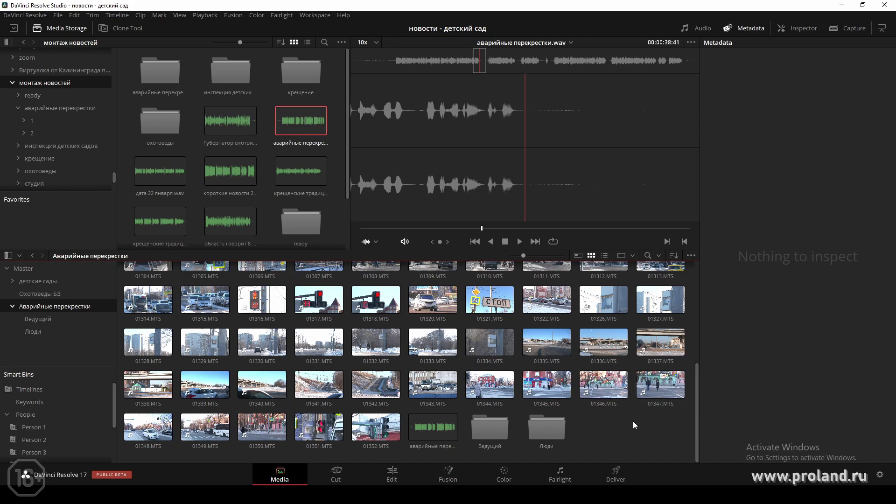
Create a new timeline named 'Перекрестки' from clip 01352.MTS.
click(375, 426)
right_click(376, 426)
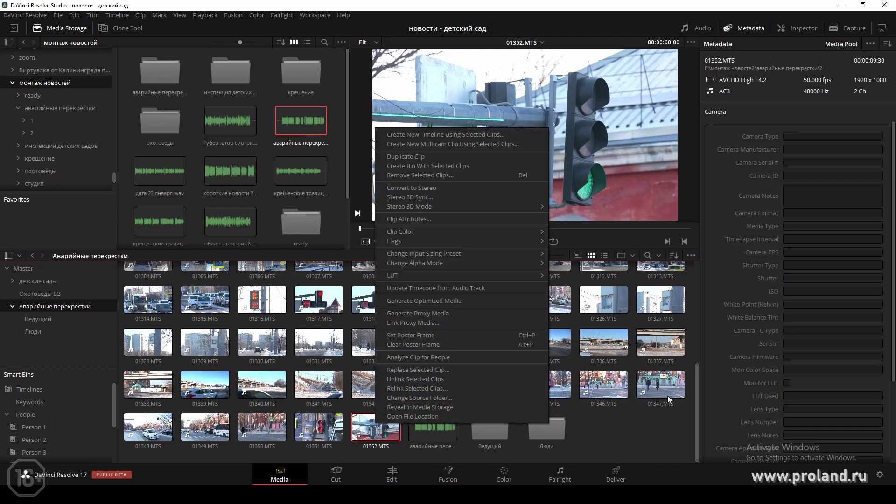
click(420, 233)
text(Перекрестк)
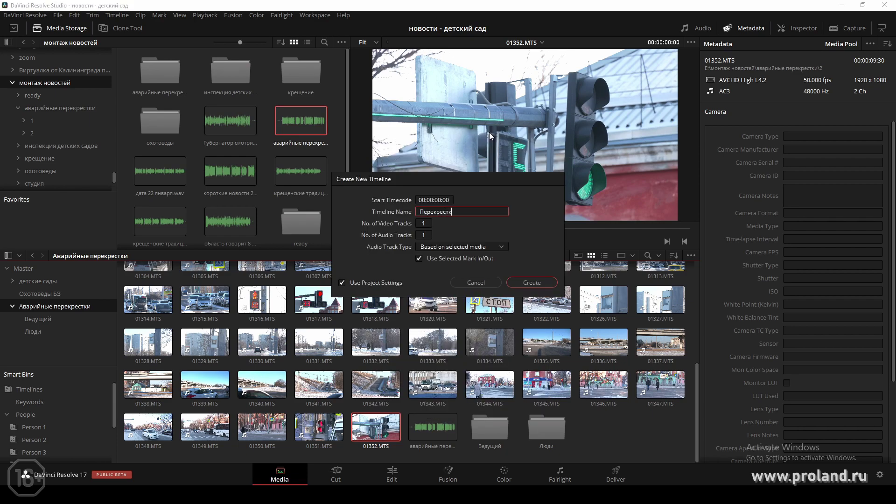
text(и)
key(Return)
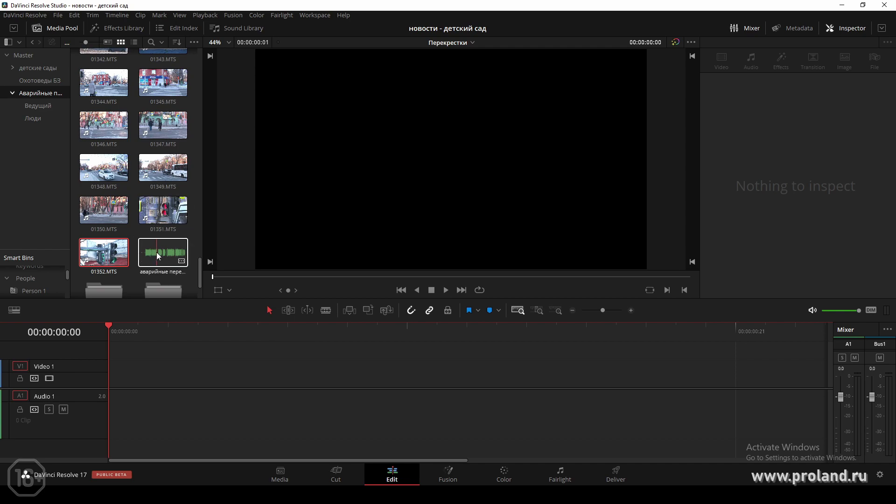
Place the voiceover on a new Audio 3 track and trim off its opening 12 seconds.
drag(155, 252, 224, 400)
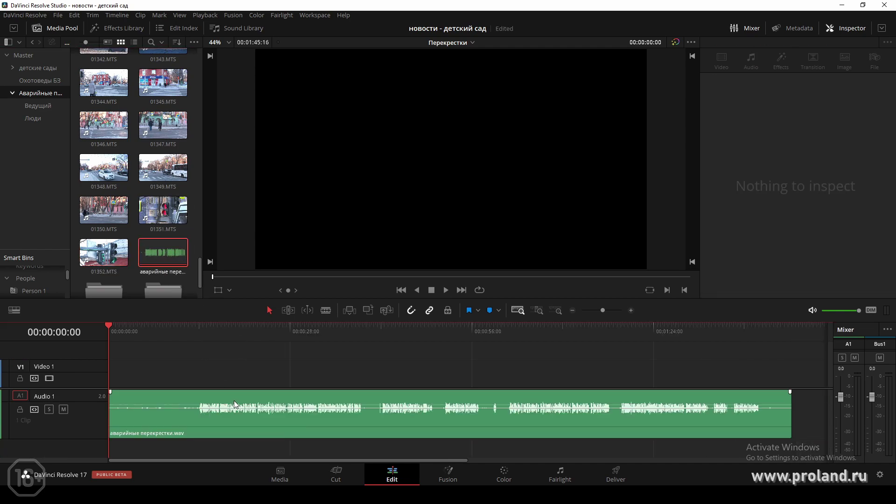
drag(551, 298, 551, 180)
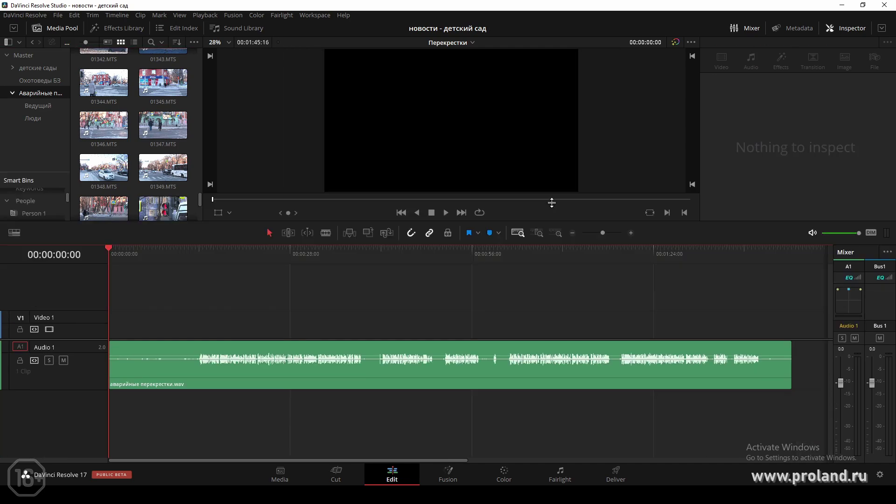
drag(504, 317, 501, 417)
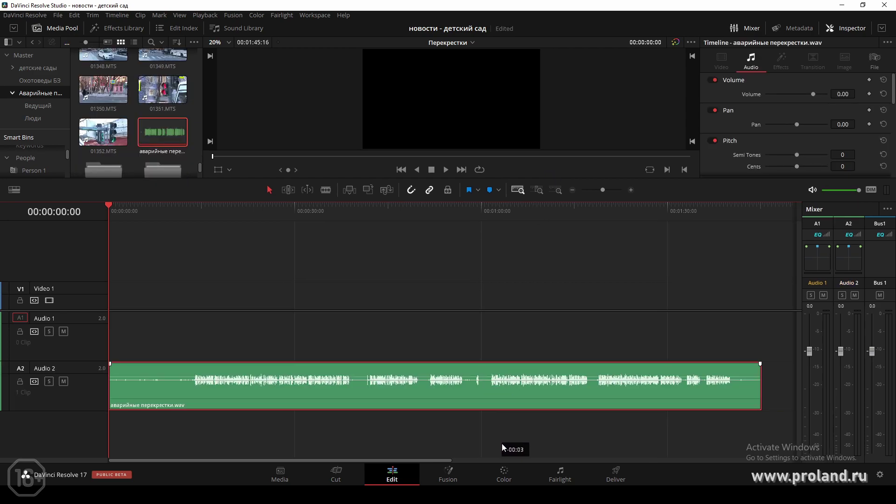
drag(485, 413, 489, 429)
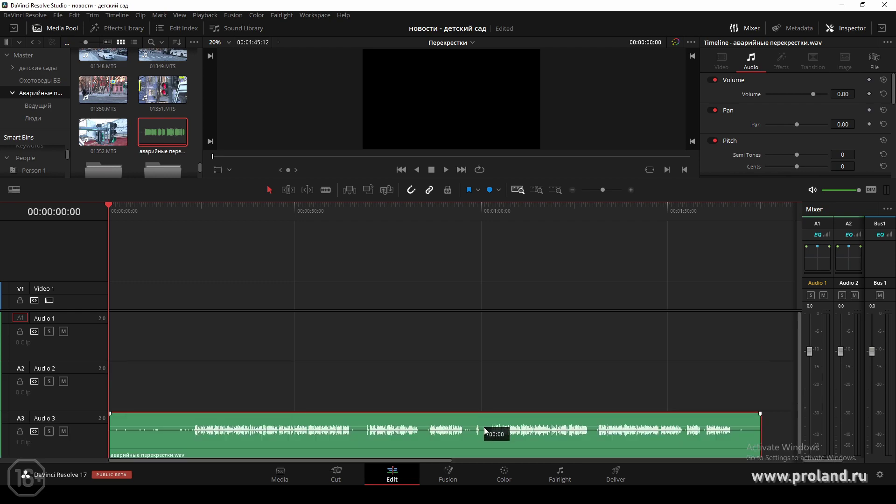
drag(126, 423, 198, 416)
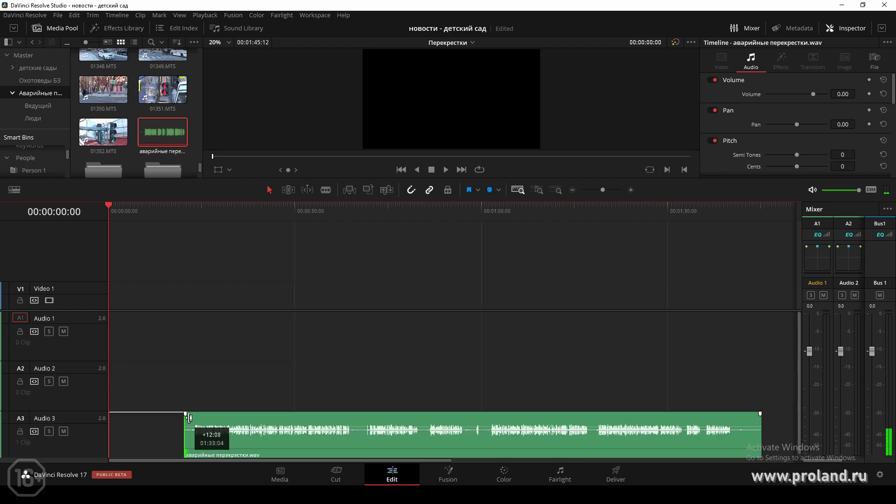
click(453, 346)
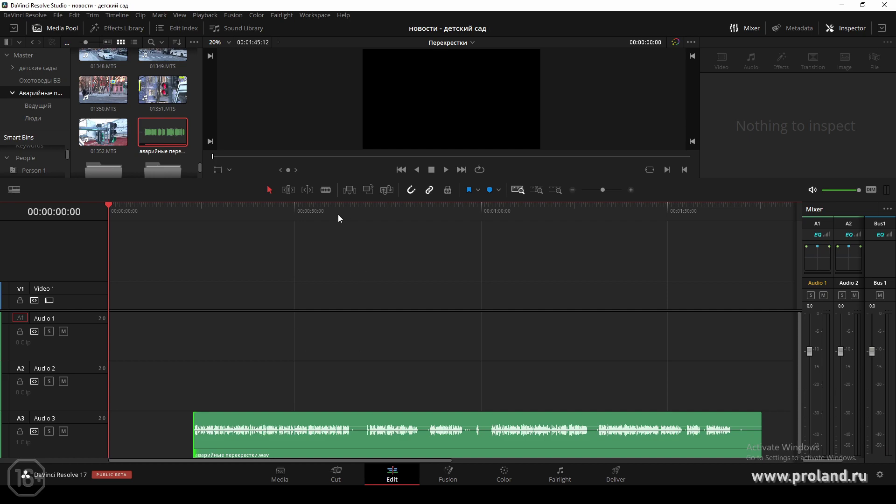
Play the voiceover from 13:33 and blade it at 38:46.
click(192, 218)
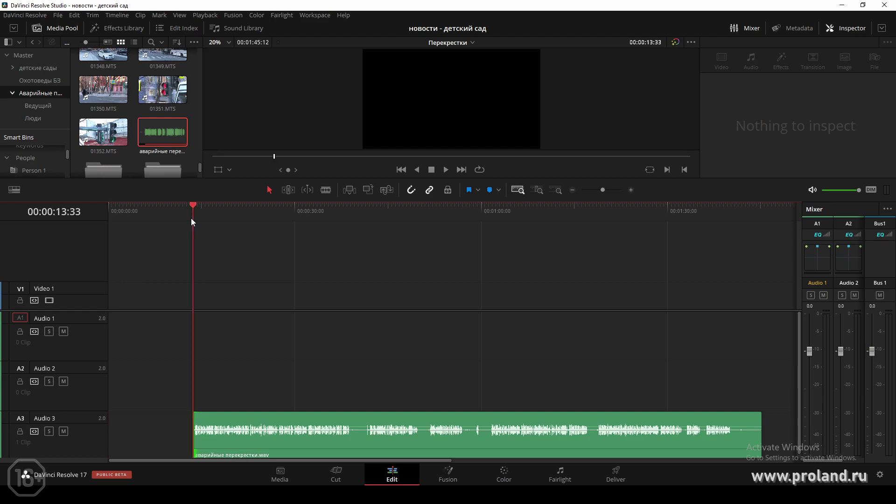
key(space)
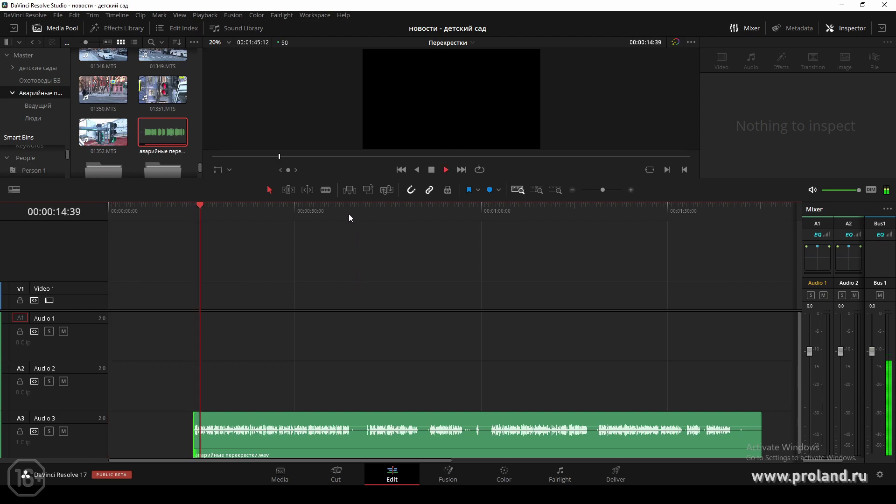
click(347, 214)
key(space)
click(326, 189)
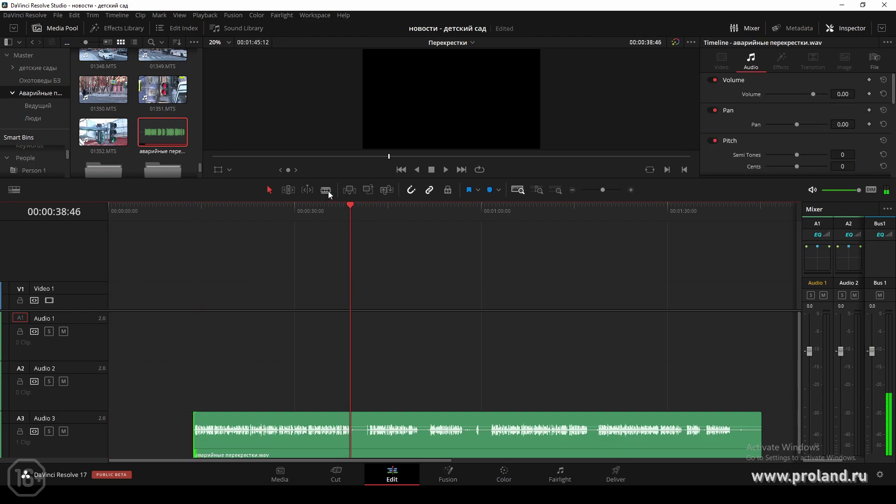
click(350, 423)
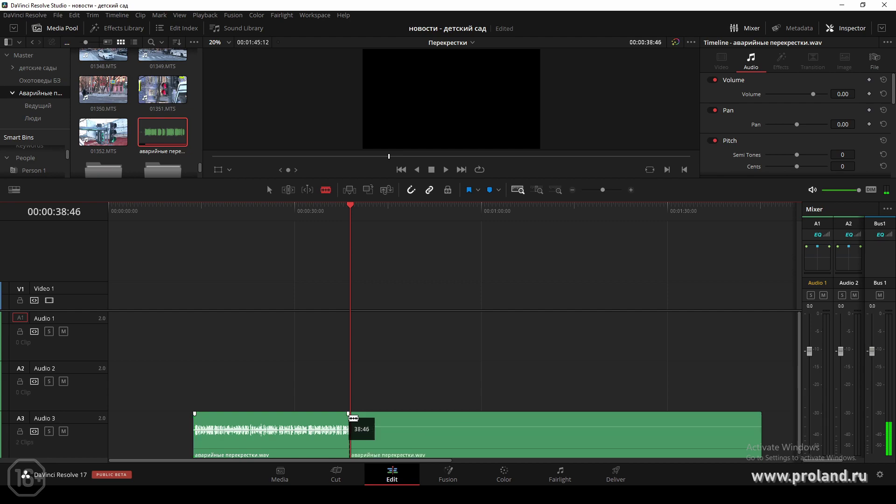
Zoom in and blade the voiceover again at 42:03.
click(630, 191)
drag(362, 461, 410, 460)
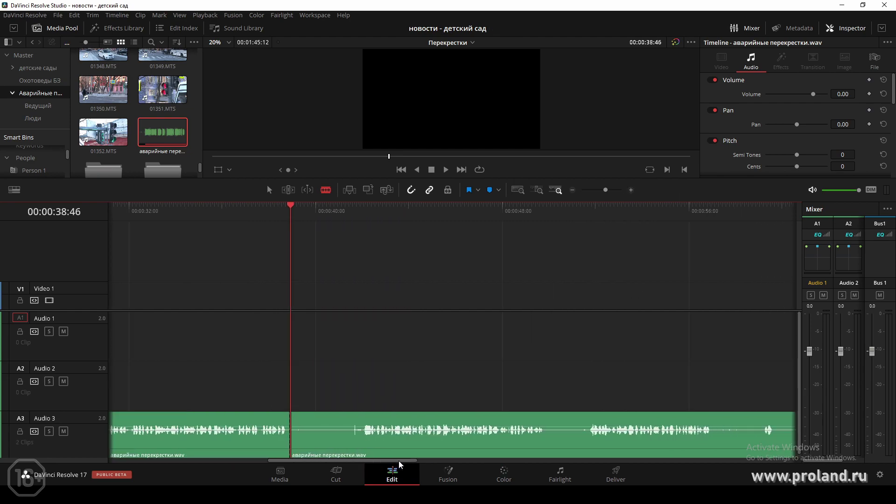
drag(294, 210, 301, 210)
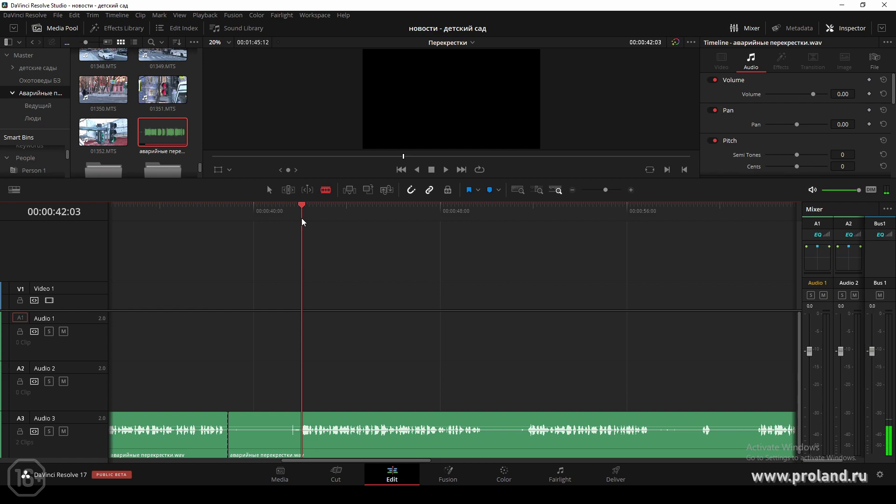
click(301, 422)
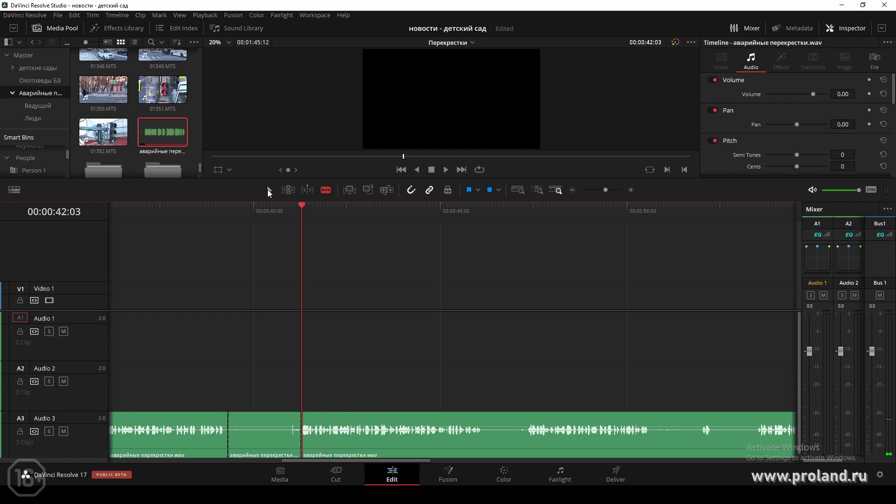
Delete the short piece between 38:46 and 42:03, leaving an empty gap.
click(269, 189)
click(268, 419)
key(Delete)
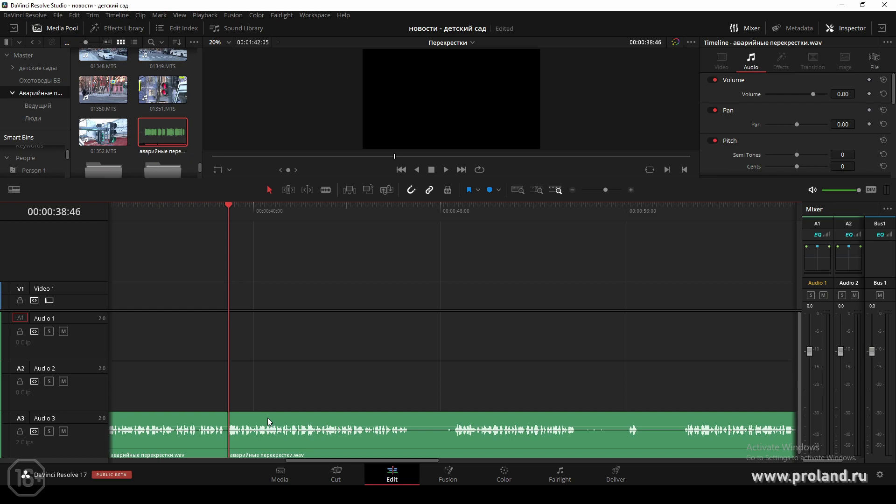
key(ctrl+z)
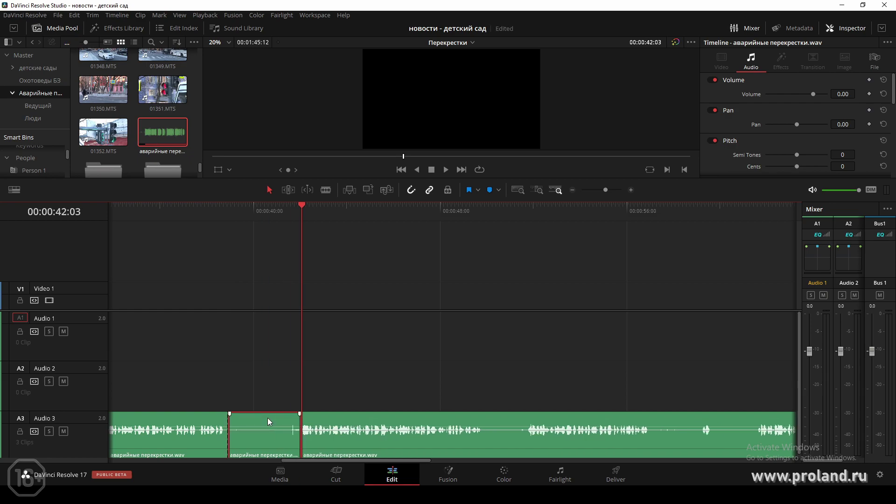
key(BackSpace)
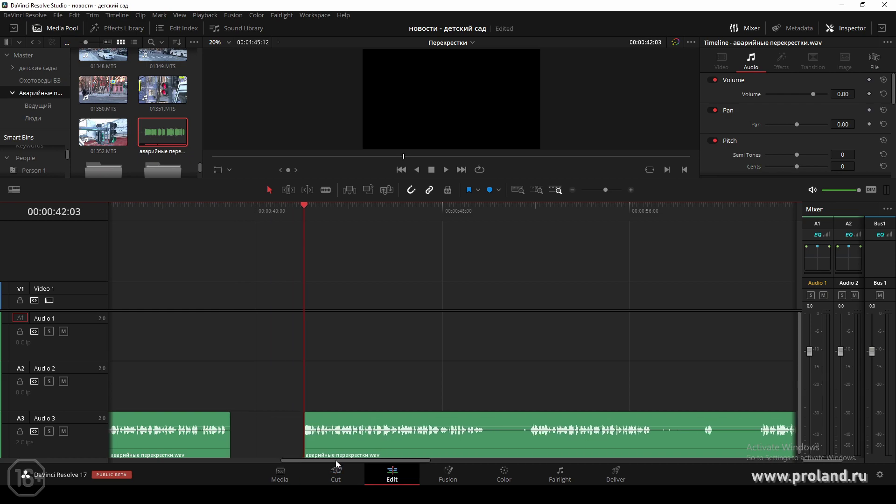
Trim the first voiceover piece's start to the playhead near 13:33.
drag(335, 460, 200, 463)
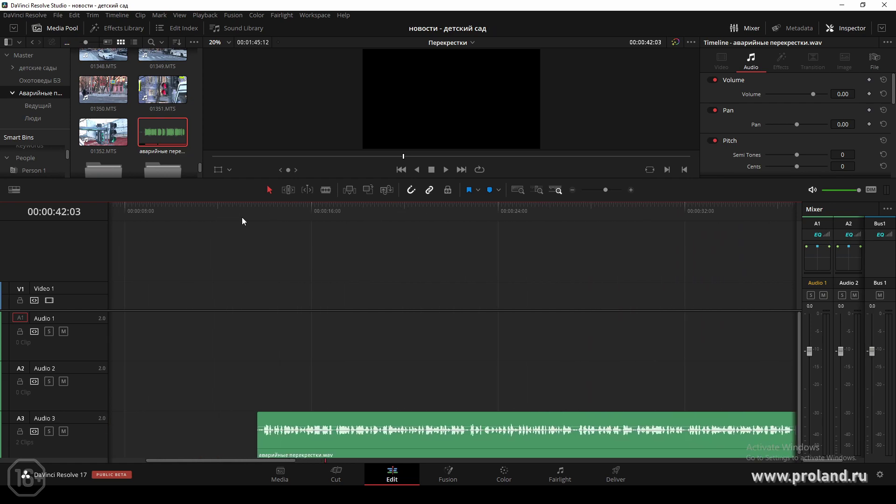
click(255, 220)
key(space)
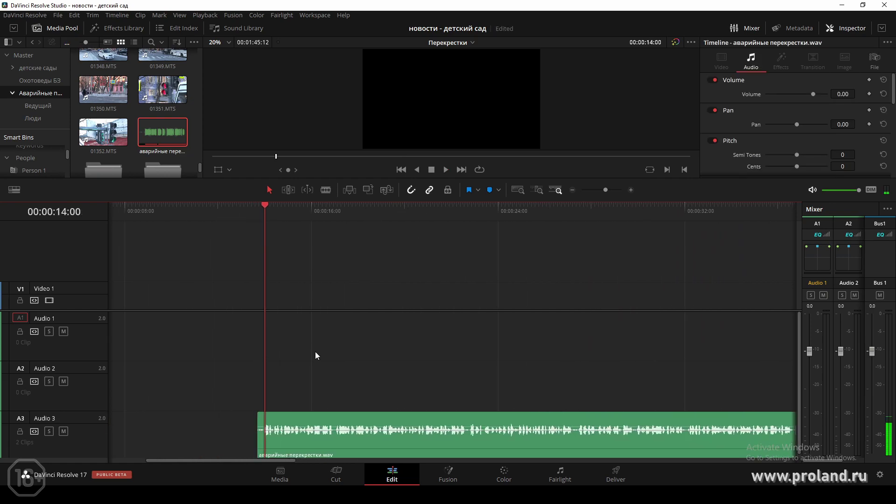
key(j)
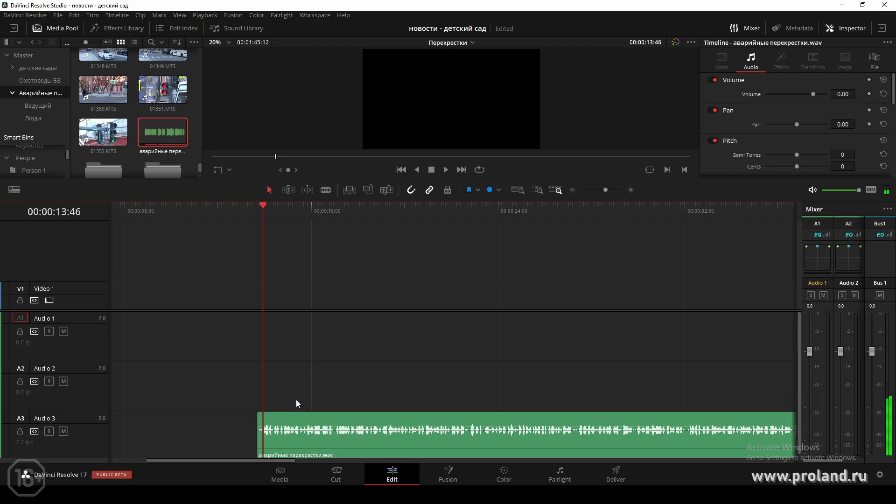
drag(258, 434, 262, 433)
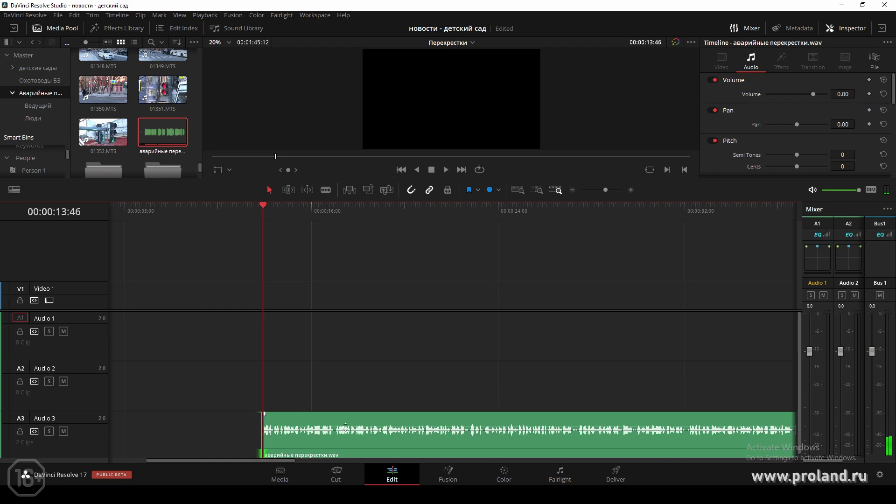
click(572, 190)
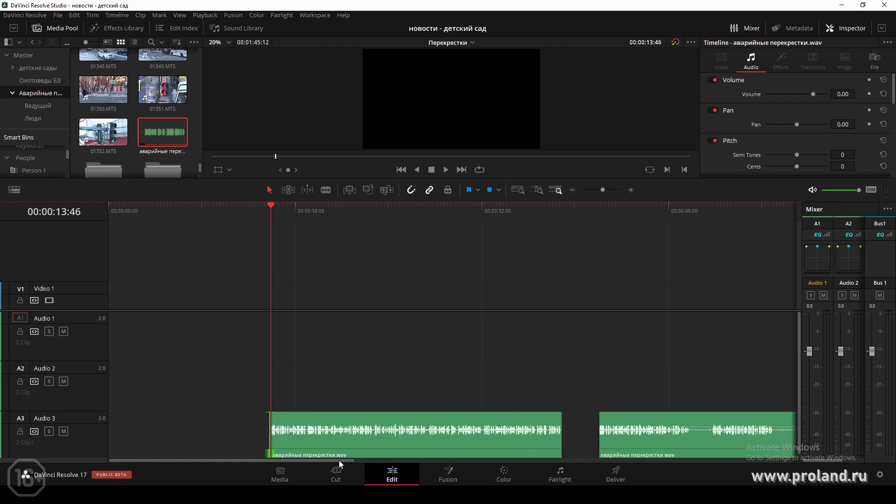
drag(339, 460, 436, 458)
Play on from 42 seconds and blade the voiceover at 49:41.
click(338, 226)
key(space)
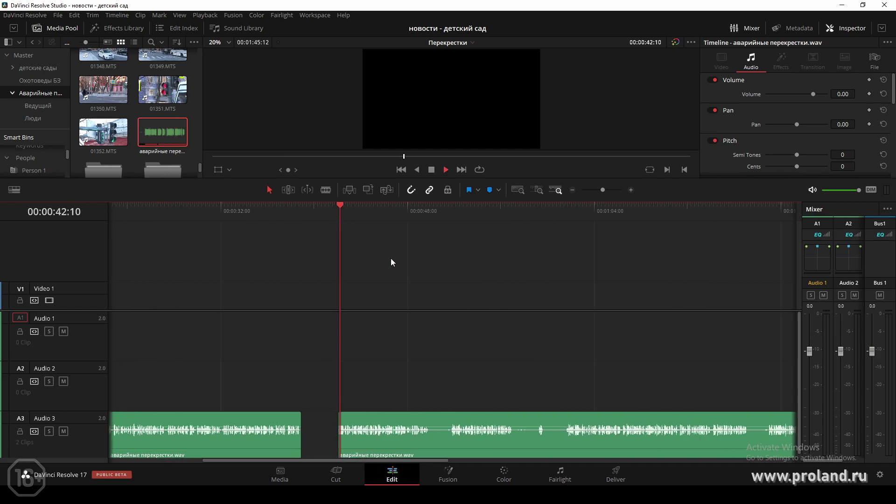
click(454, 217)
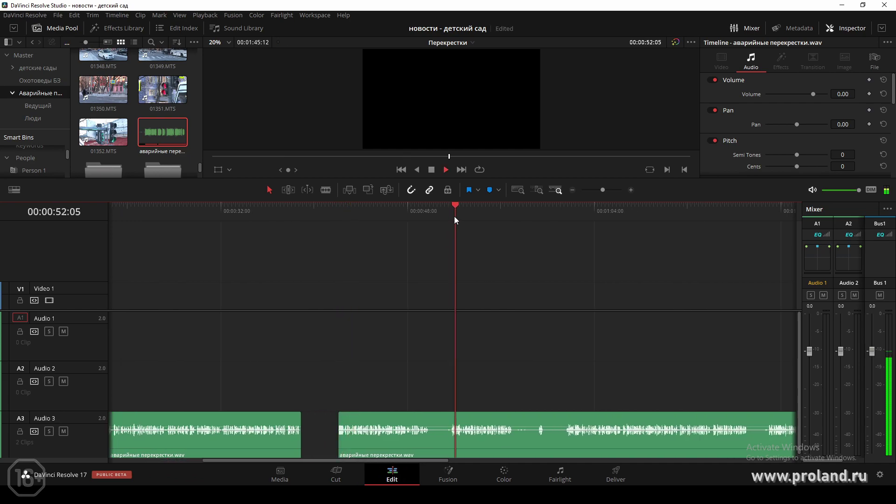
click(561, 215)
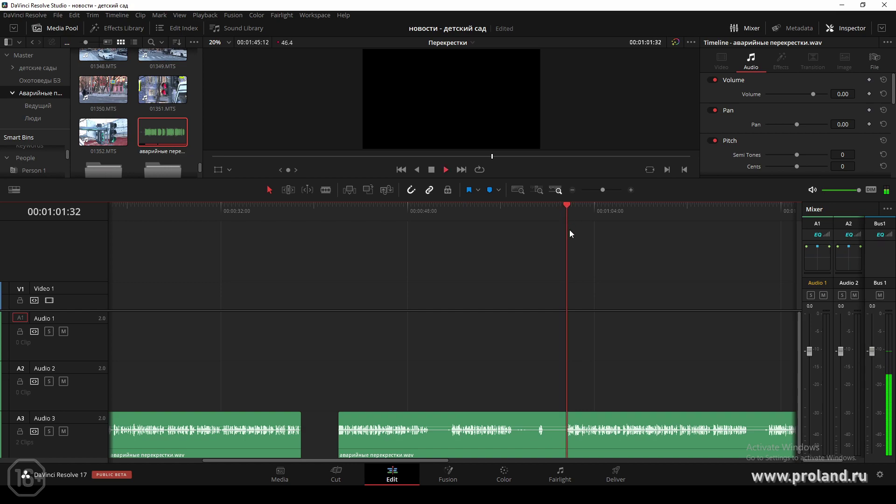
click(421, 216)
key(space)
click(325, 190)
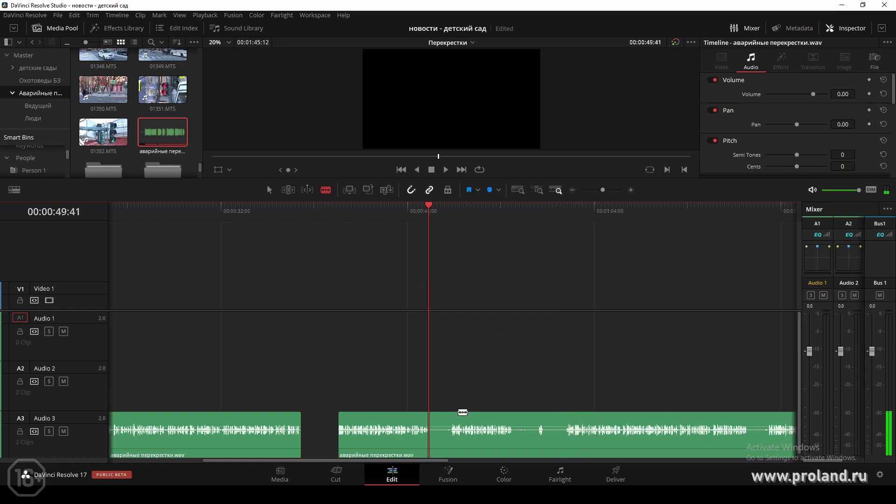
click(429, 429)
Trim the third piece's start to 51:36, leaving a gap.
click(452, 216)
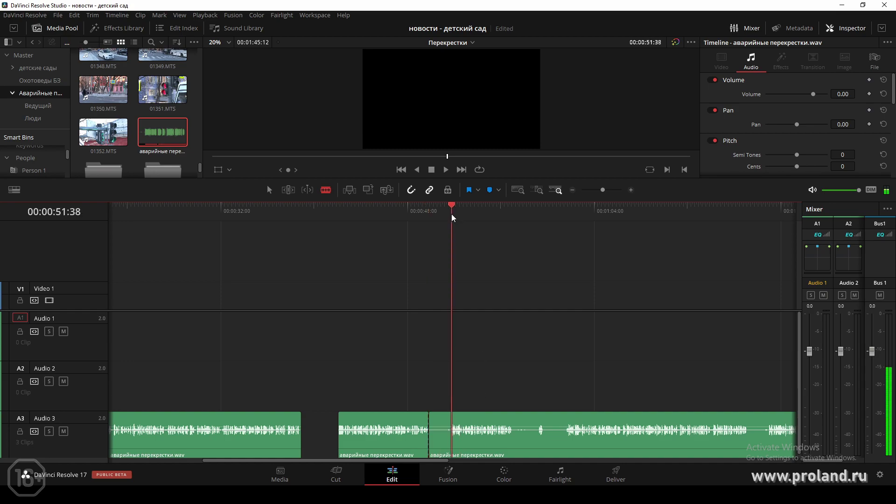
drag(453, 217, 452, 217)
click(270, 191)
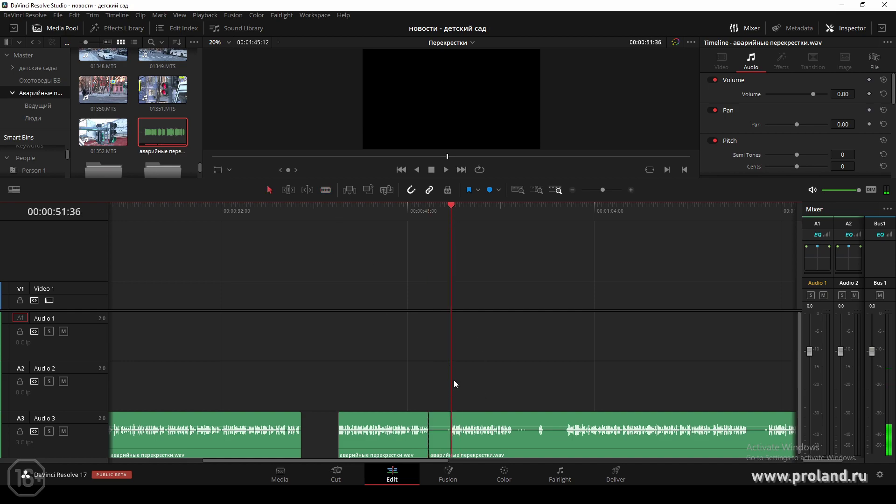
drag(429, 418, 451, 417)
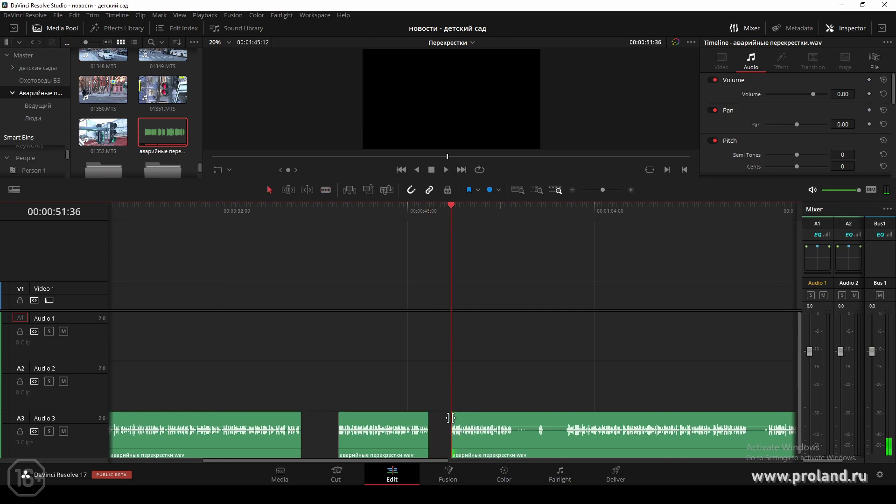
Blade the voiceover at 56:49, near one minute, and twice near 1:18.
click(500, 216)
key(space)
key(space)
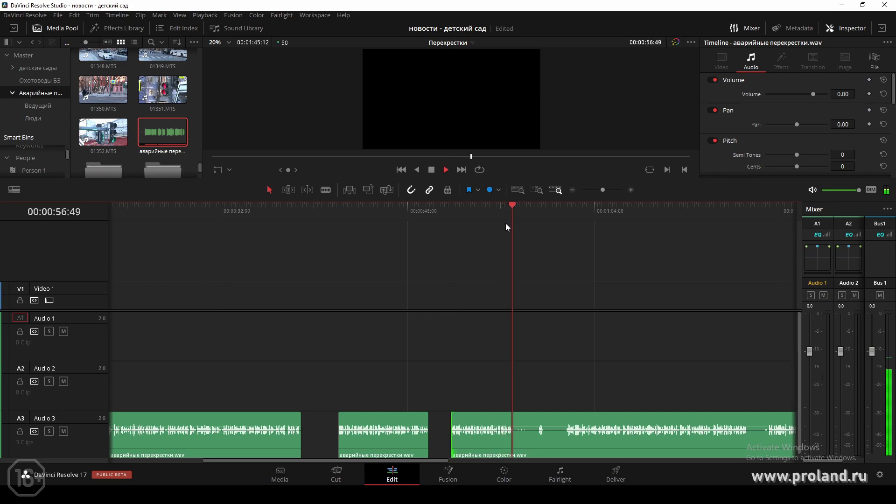
key(b)
click(511, 420)
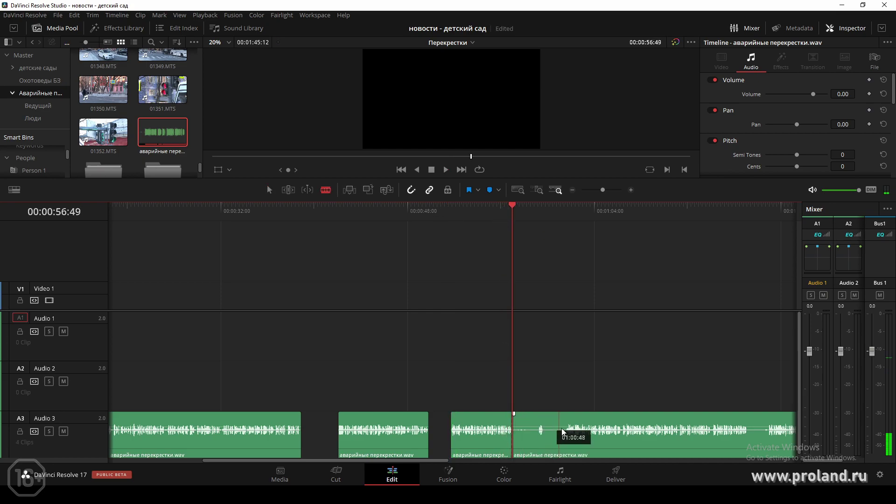
click(565, 430)
drag(796, 430, 752, 414)
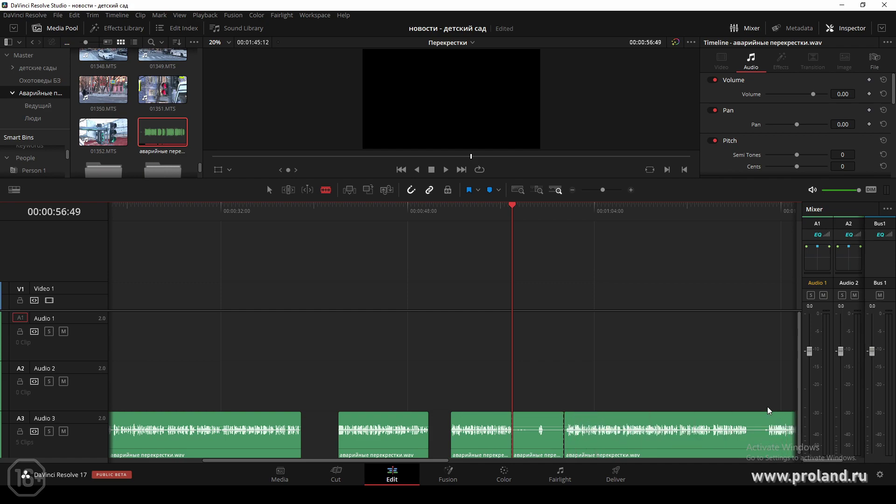
click(748, 420)
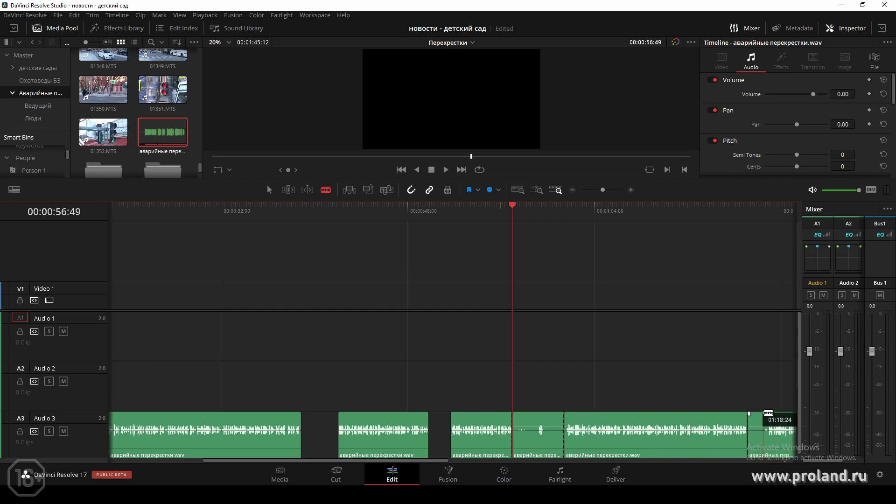
click(767, 420)
Split the voiceover at 1:32:24 and again near 1:36.
drag(435, 461, 566, 460)
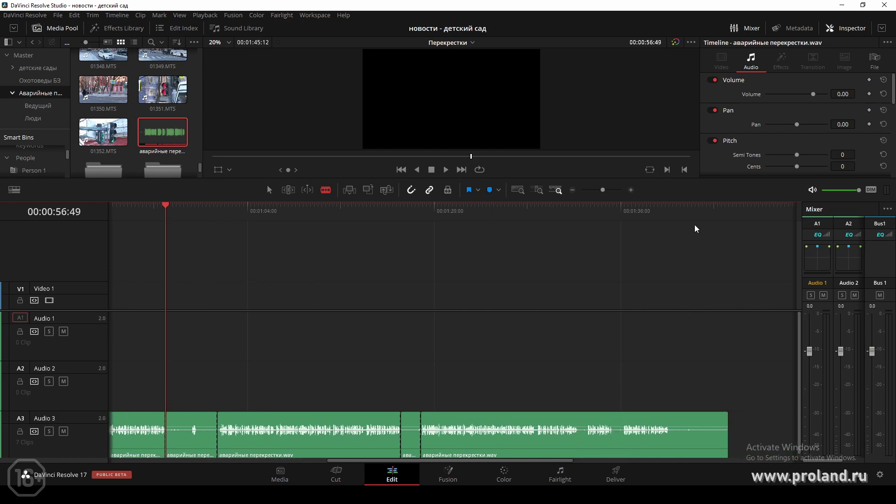
drag(575, 222, 564, 220)
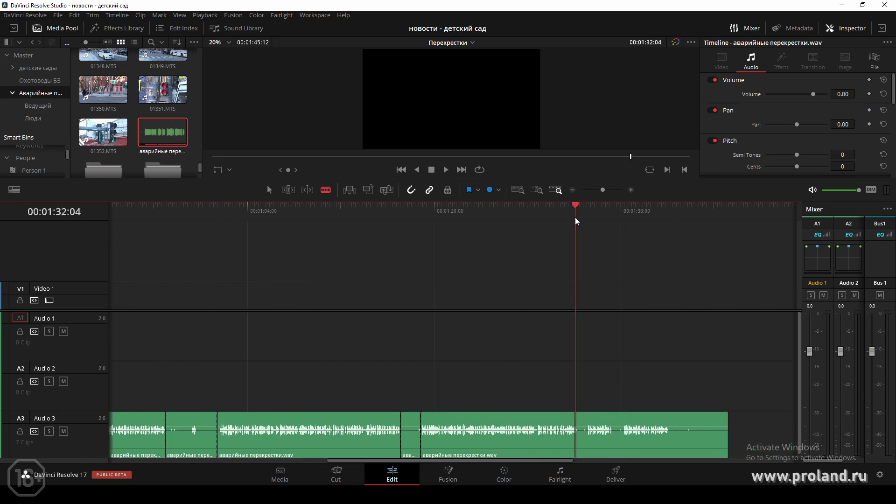
key(space)
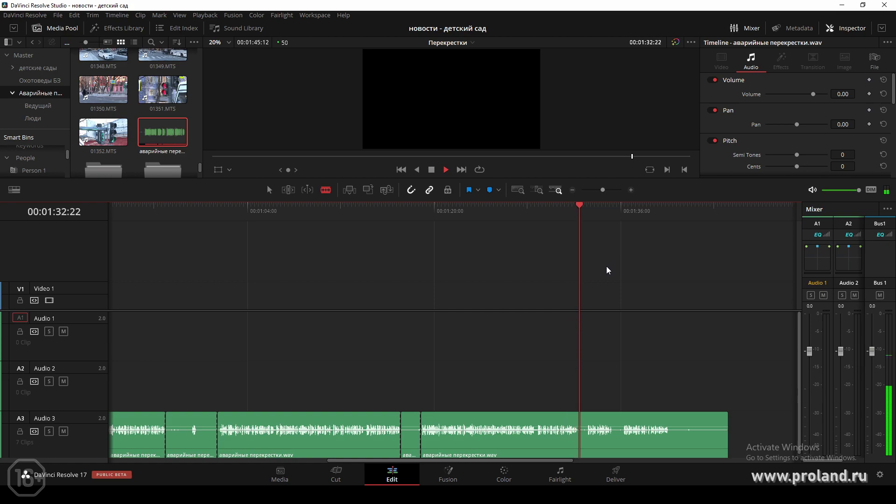
click(539, 224)
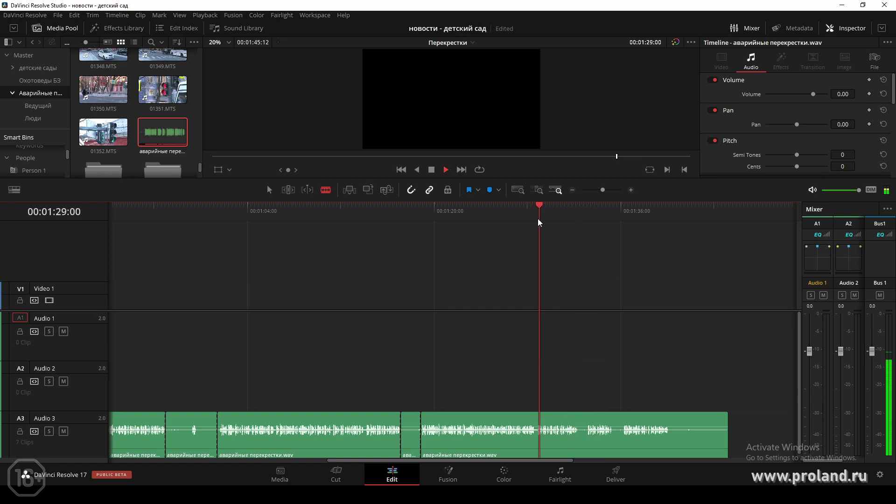
click(625, 219)
drag(595, 219, 581, 216)
key(ctrl+b)
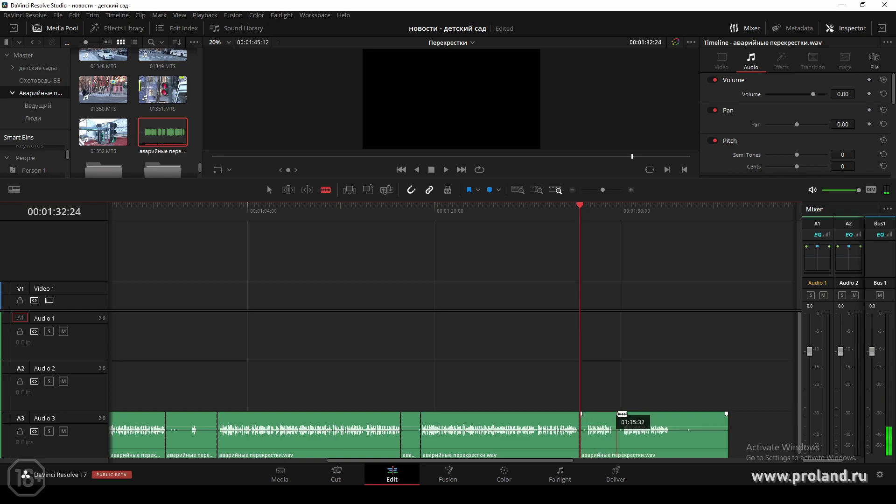
click(622, 420)
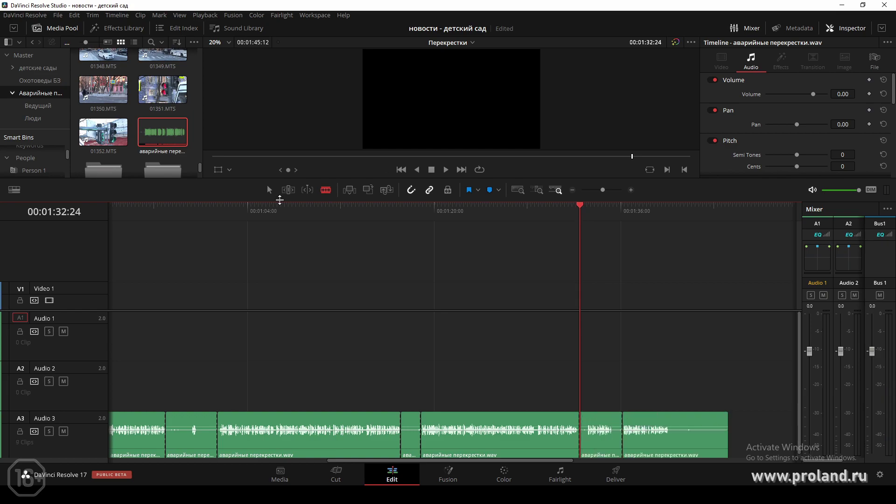
Shorten the last piece's tail, delete the short piece, and slide the last piece left.
click(269, 190)
drag(726, 433, 668, 445)
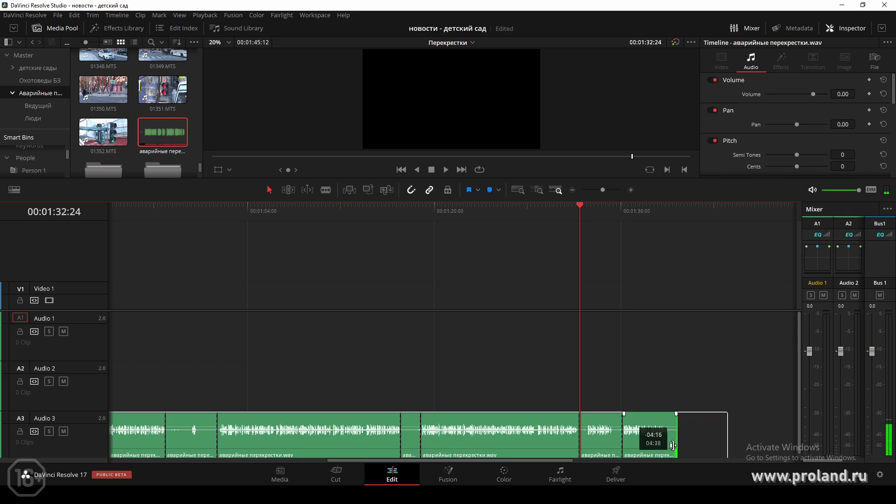
click(602, 426)
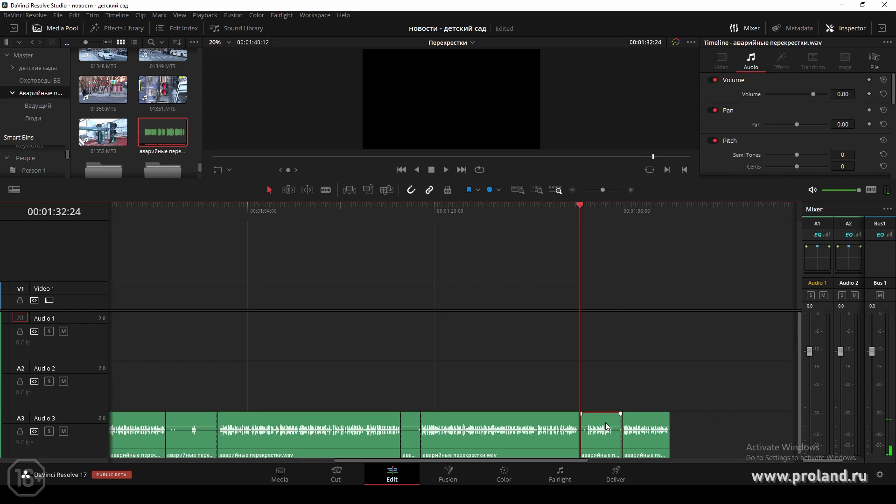
key(BackSpace)
drag(634, 418, 602, 418)
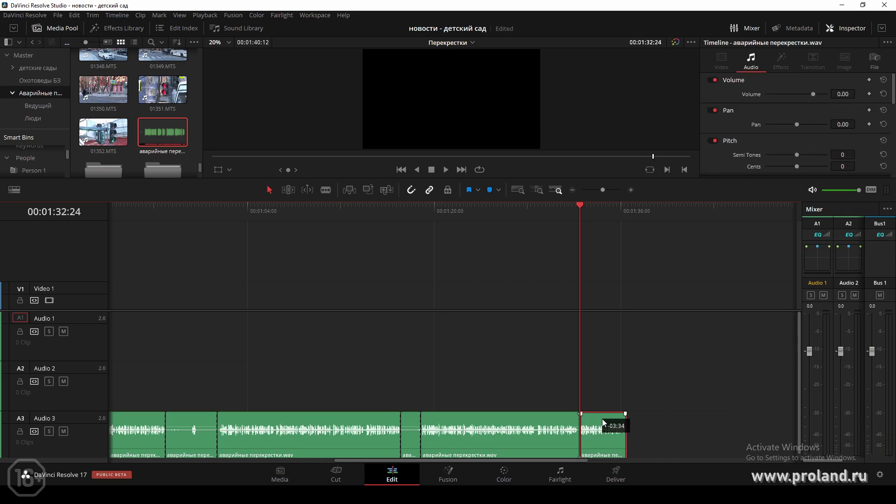
Delete the short middle piece and the piece after the opening chunk.
click(410, 424)
key(BackSpace)
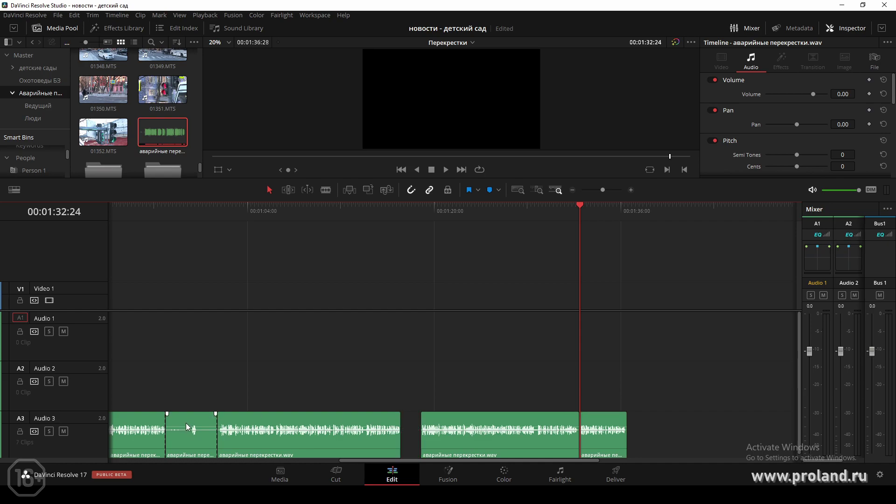
click(190, 425)
key(BackSpace)
Zoom out and move the first voiceover piece to the timeline start at 00:00.
click(572, 190)
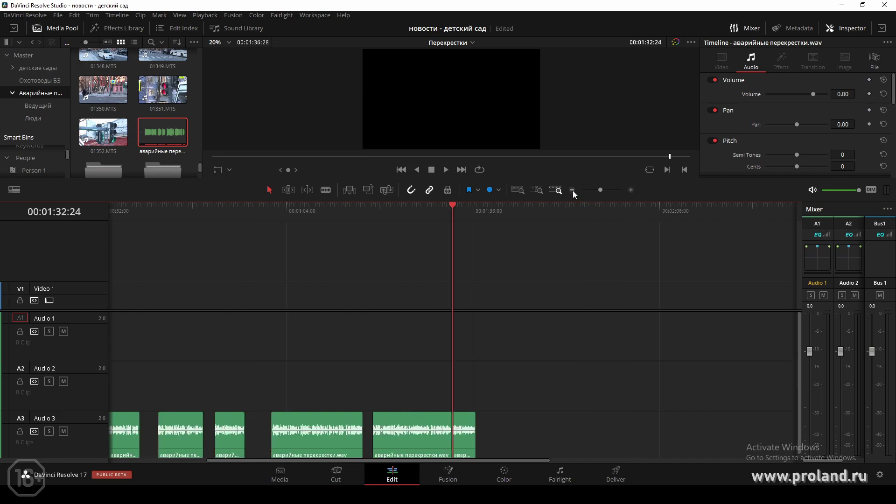
drag(517, 461, 368, 460)
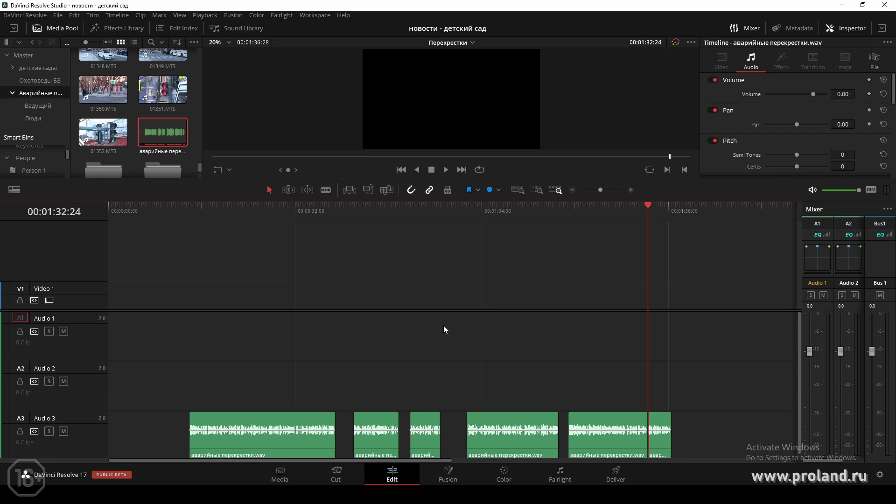
mouse_move(224, 335)
mouse_down()
mouse_move(622, 439)
mouse_move(690, 423)
mouse_up()
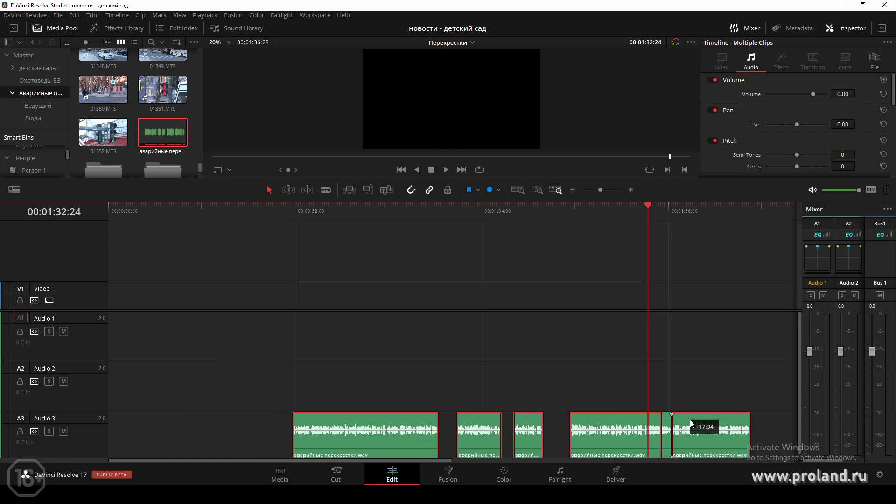
click(468, 381)
drag(382, 416, 198, 417)
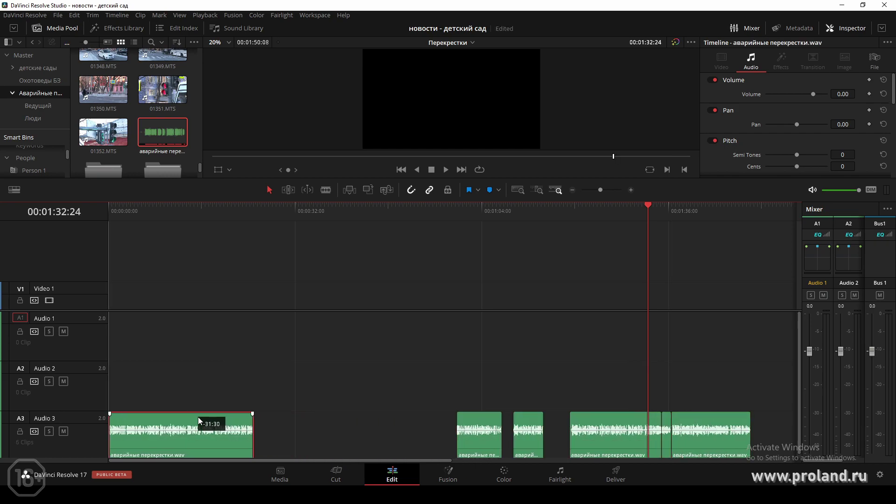
Shift the second piece to about 0:31 and the next piece earlier, shortening its gap.
drag(138, 209, 87, 211)
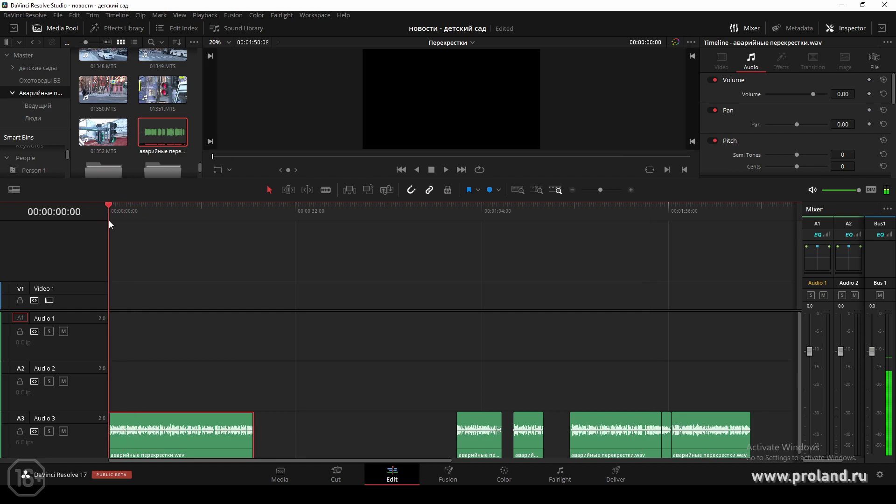
drag(479, 428, 329, 428)
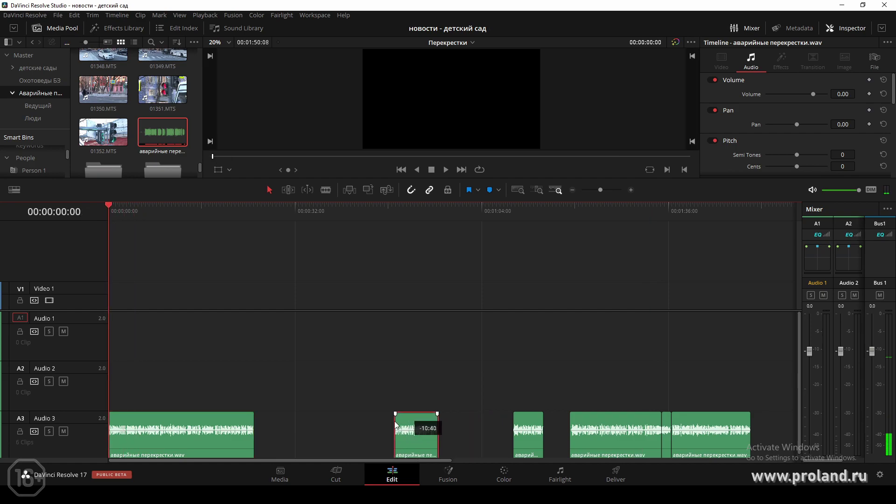
key(space)
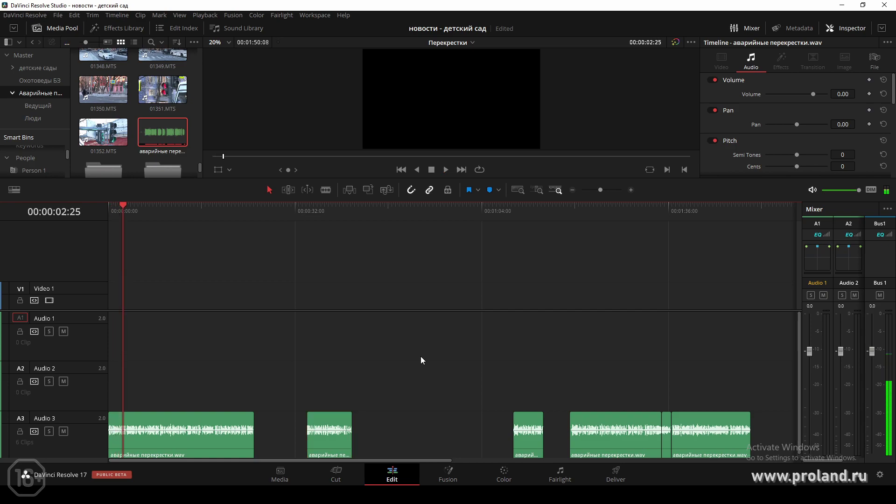
mouse_move(526, 421)
mouse_down()
mouse_move(478, 421)
mouse_move(512, 422)
mouse_up()
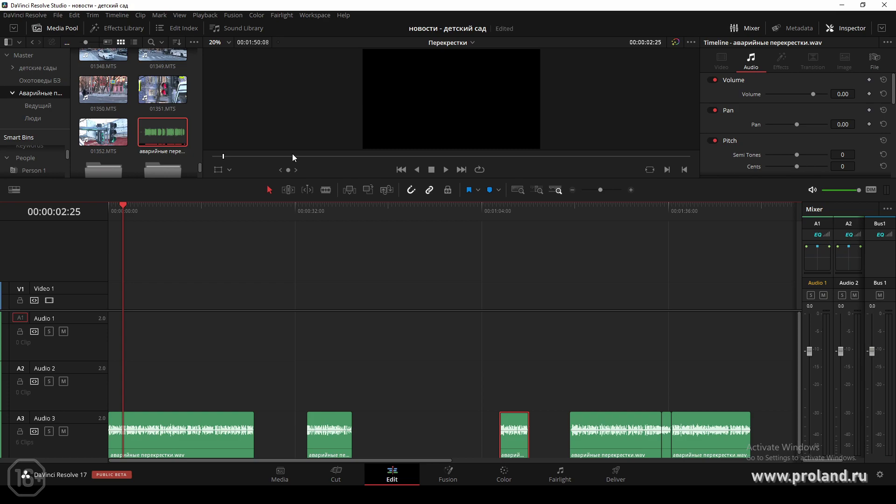
Open the Ведущий bin of reporter clips and check the timecode notes in Notepad.
click(47, 107)
click(35, 116)
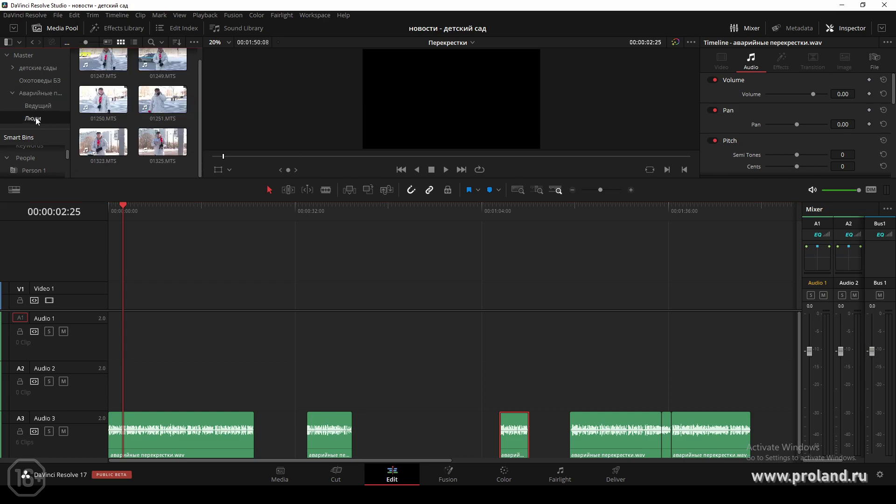
click(41, 107)
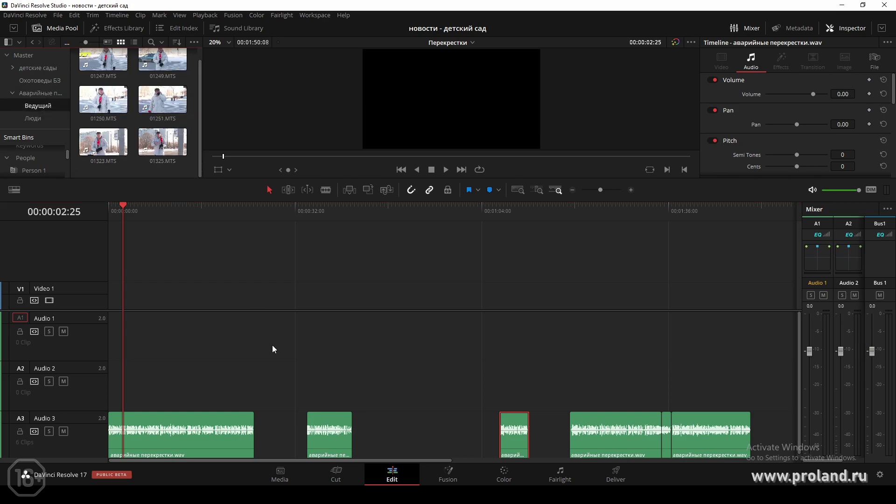
click(560, 494)
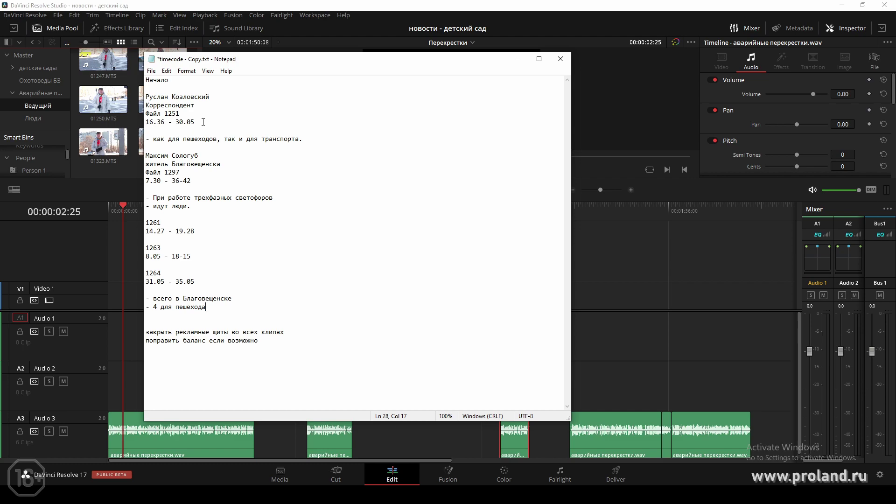
click(133, 120)
Load reporter clip 01251.MTS and scrub it to around 12 seconds.
click(162, 99)
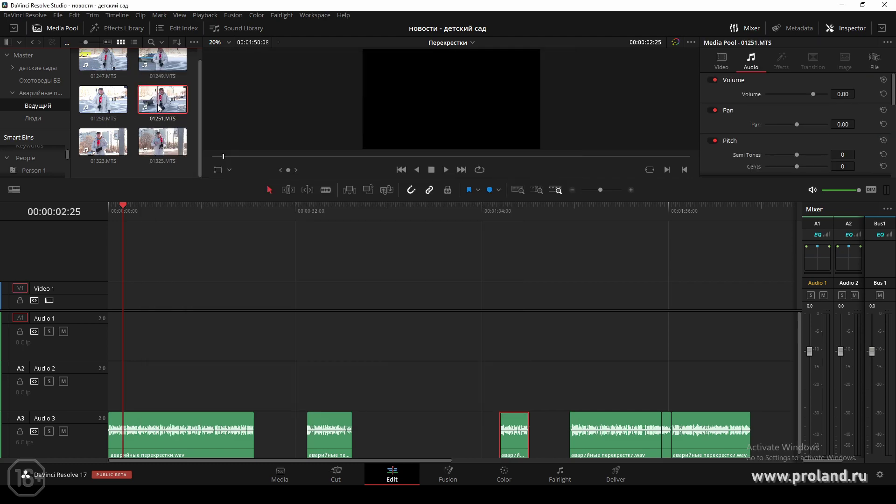
key(space)
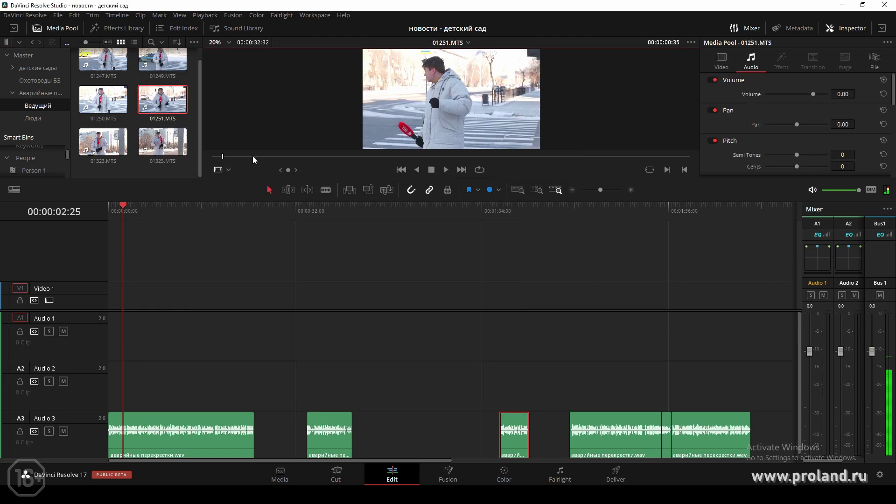
click(269, 157)
drag(269, 158, 337, 159)
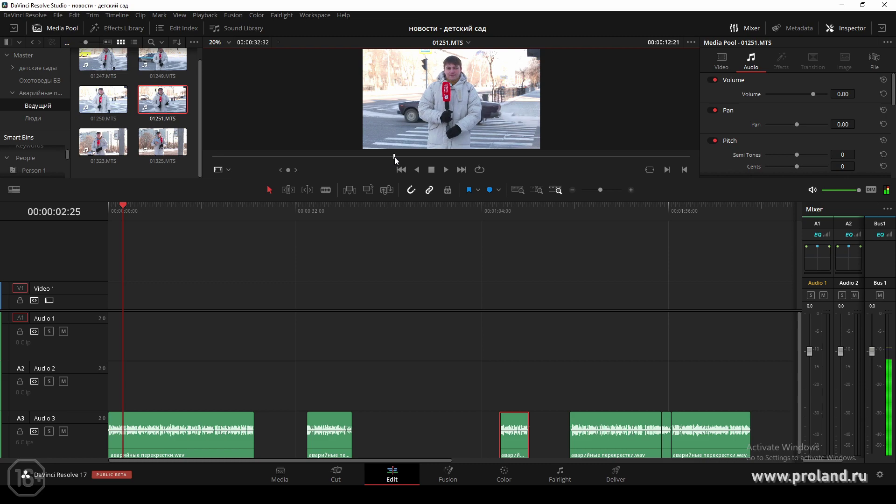
drag(337, 159, 404, 159)
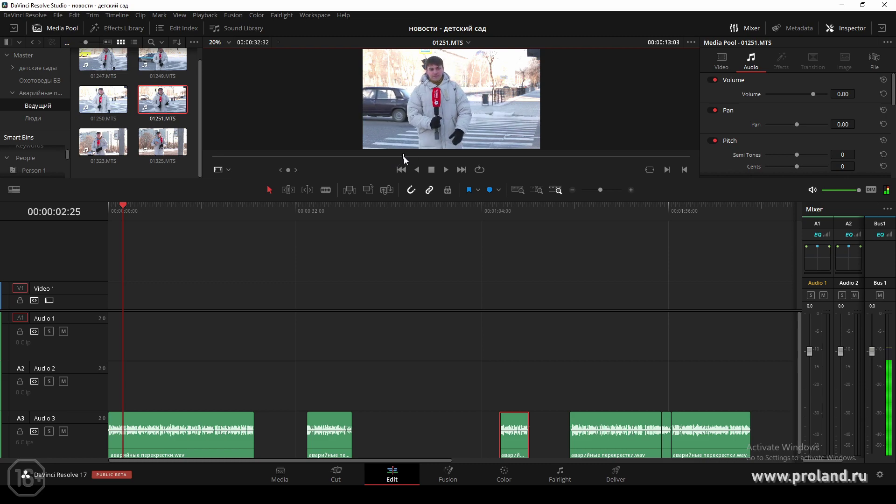
Mark and refine the in point on clip 01251, play it, and enlarge the viewer.
key(i)
key(space)
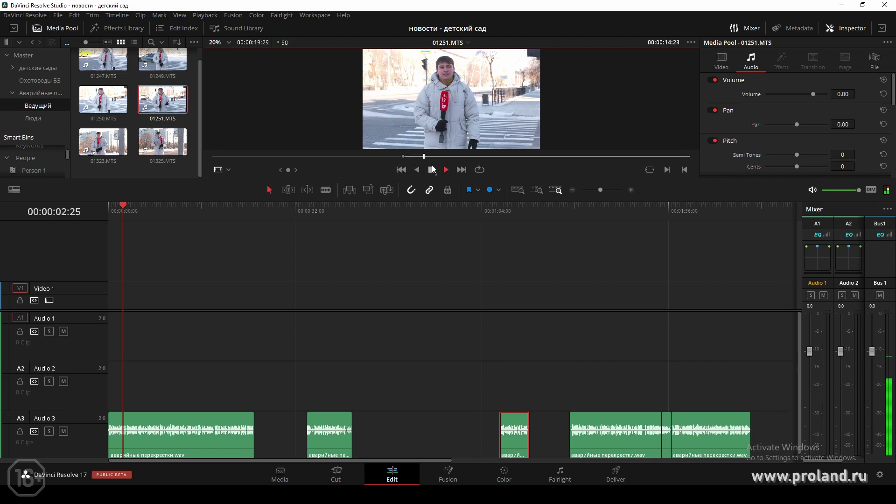
key(space)
key(i)
key(space)
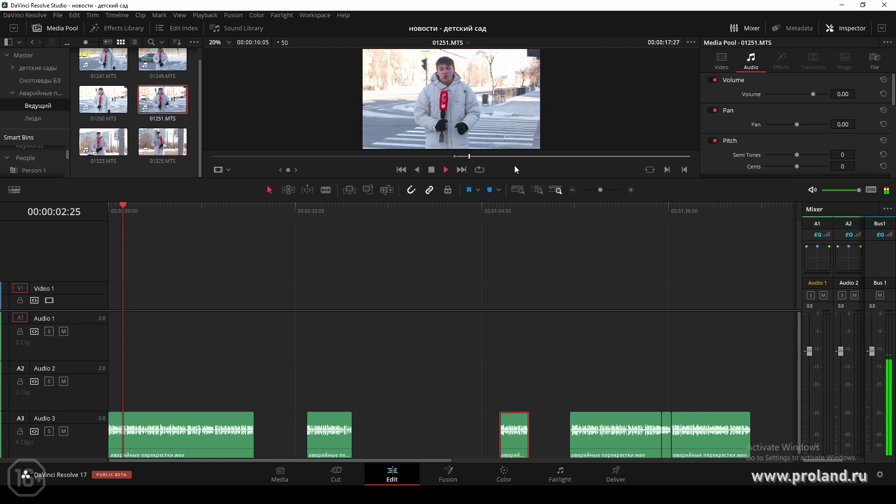
drag(513, 191, 513, 267)
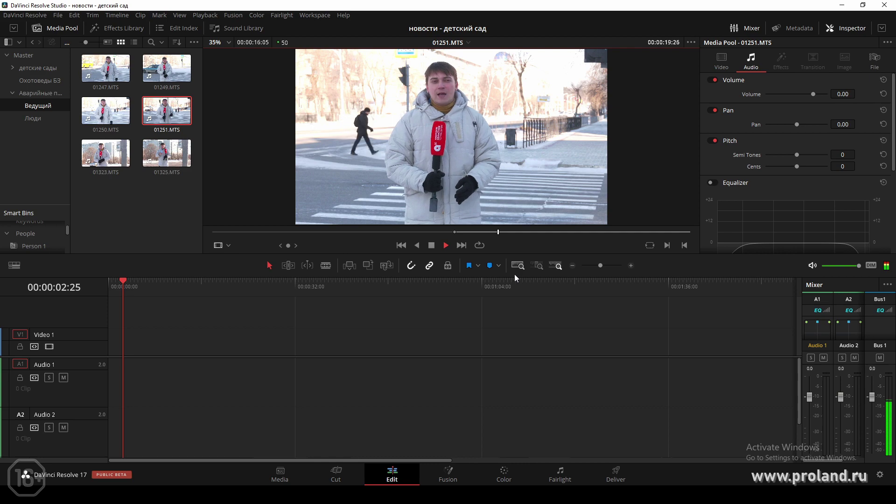
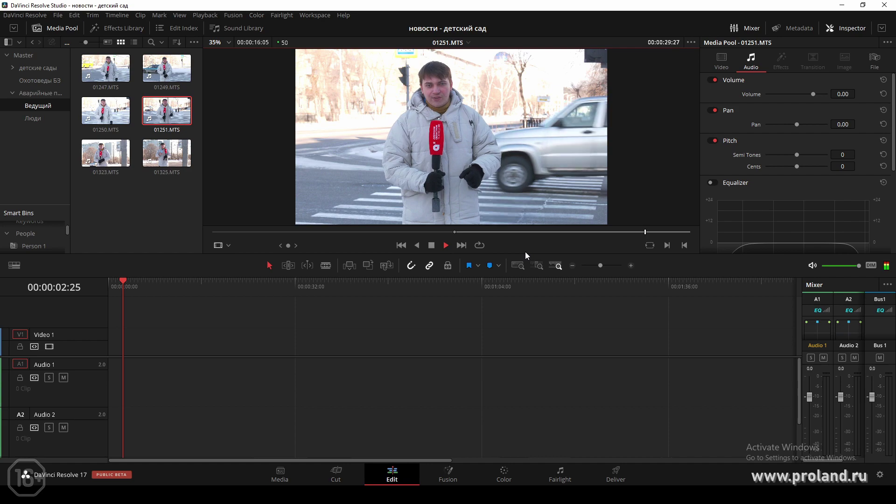
Mark the out point on 01251.MTS, then shrink the viewer and audio tracks for more timeline room.
key(o)
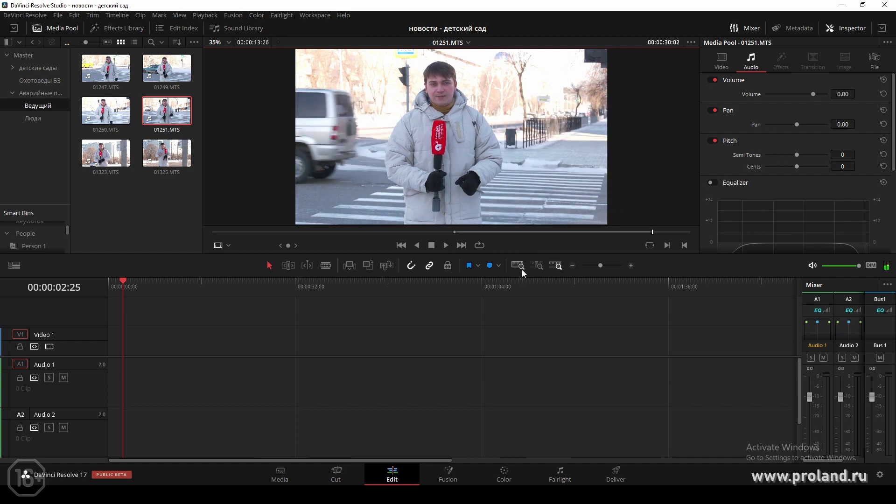
drag(526, 253, 522, 184)
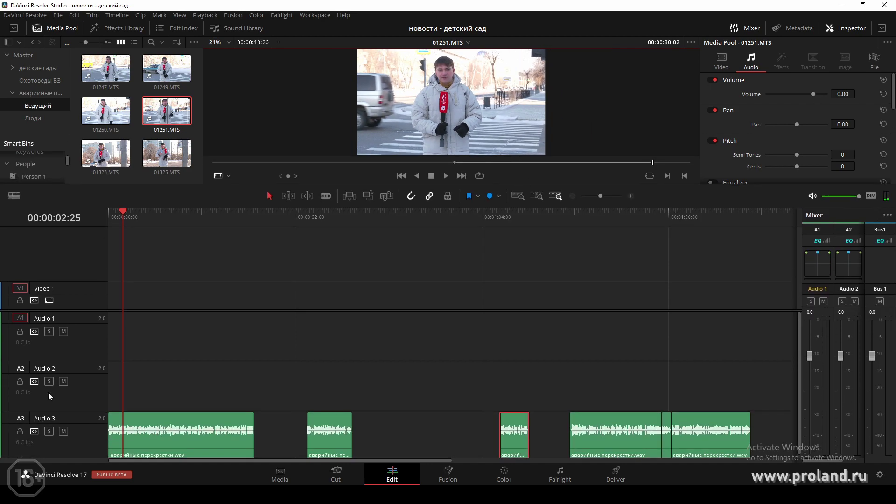
drag(71, 413, 75, 399)
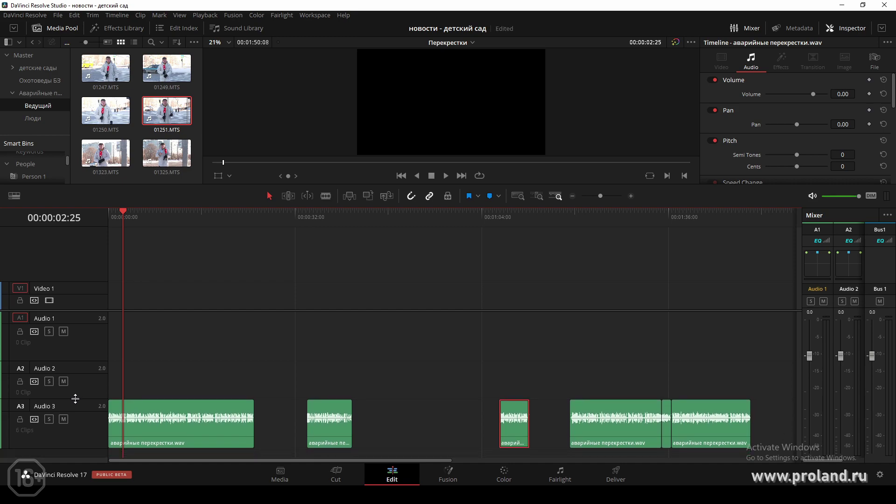
drag(86, 360, 86, 344)
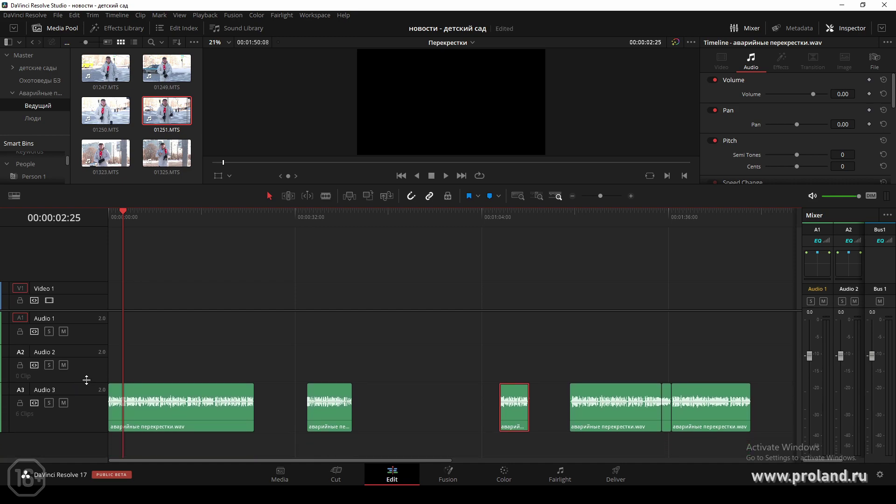
drag(86, 380, 86, 377)
drag(87, 426, 87, 416)
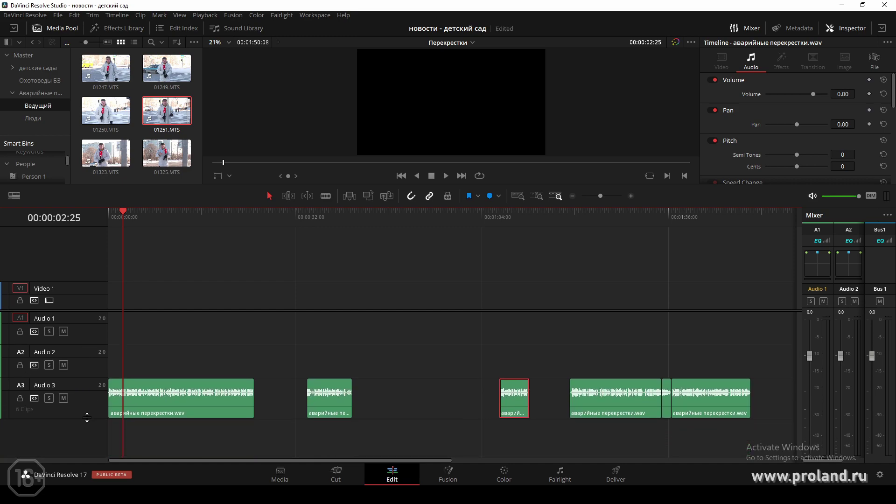
drag(96, 310, 96, 327)
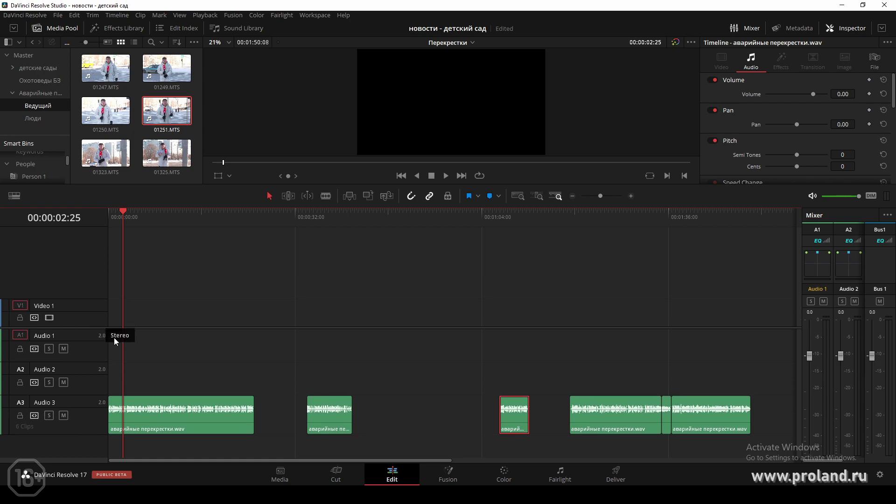
Select all six Audio 3 music clips and slide them later, then bring up the Ведущий bin.
drag(201, 347, 725, 421)
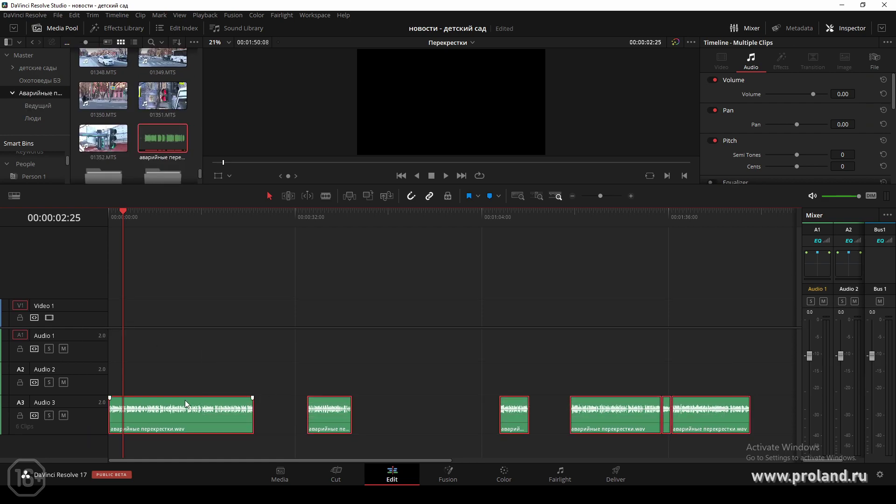
drag(185, 404, 501, 404)
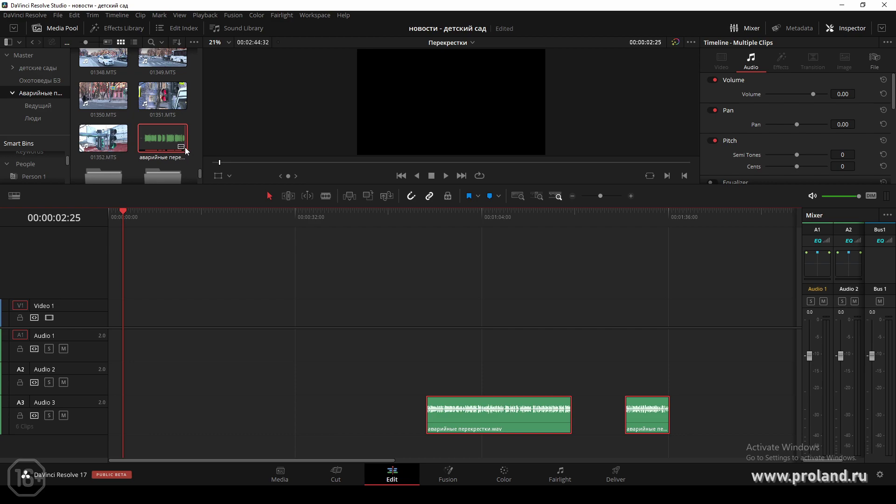
click(33, 106)
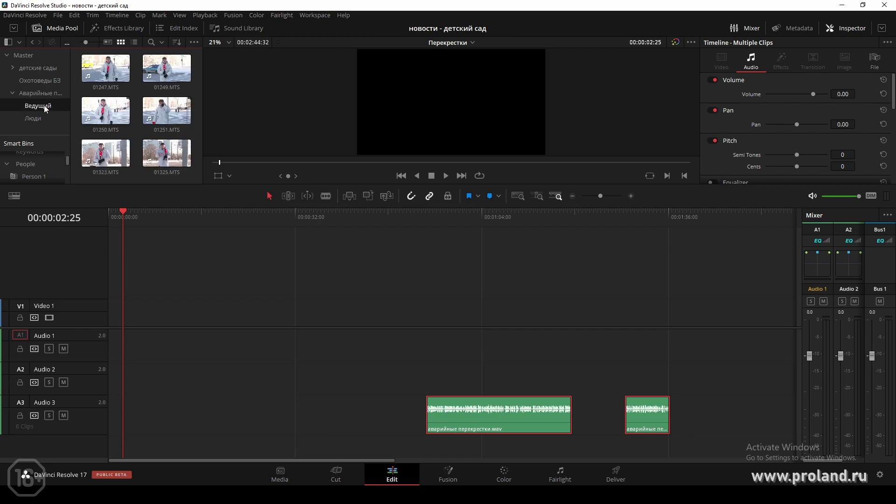
Drop 01251.MTS onto V2/A2 and move it to the timeline start.
click(170, 114)
mouse_move(445, 115)
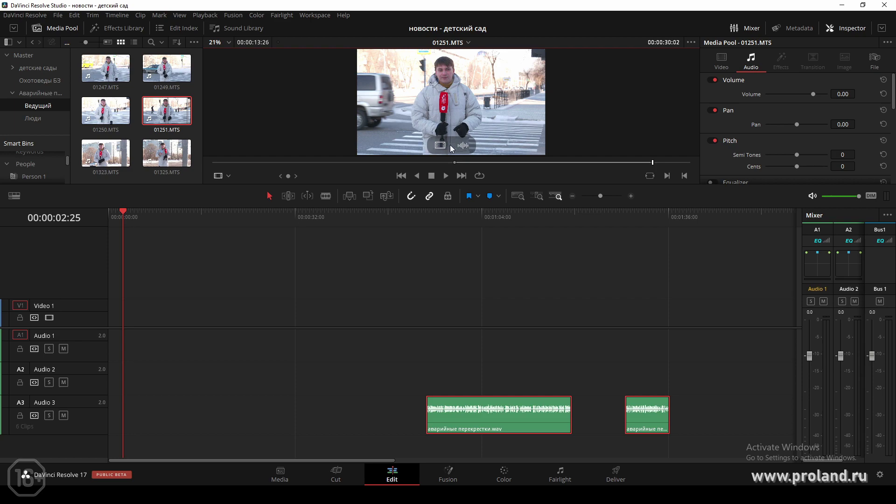
drag(508, 82, 342, 286)
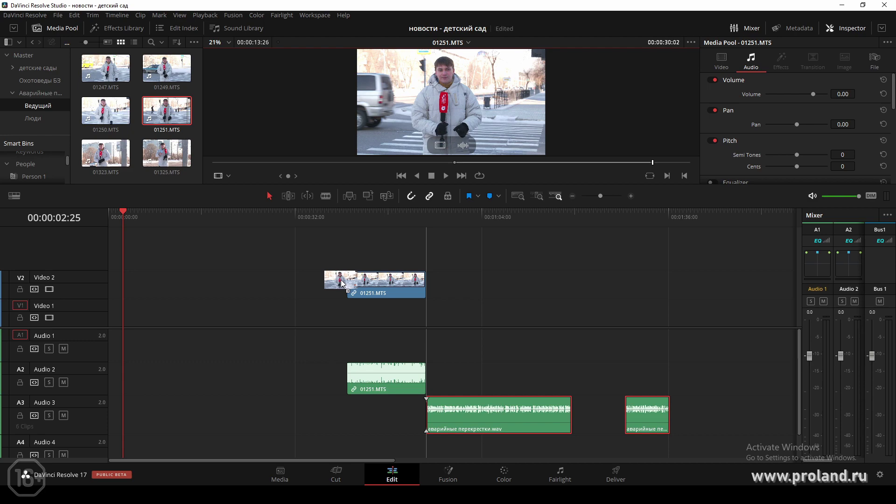
drag(343, 287, 133, 255)
drag(140, 222, 118, 222)
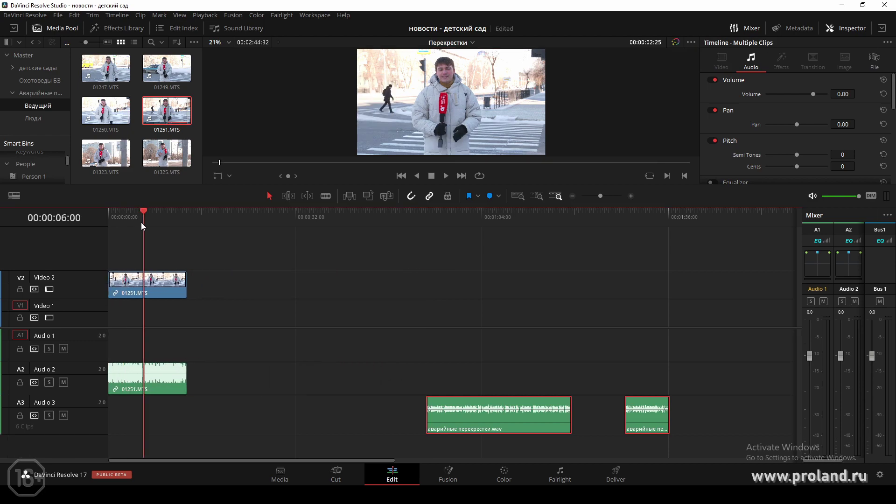
Delete the trial 01251.MTS clip from the timeline and select every clip in the Ведущий bin.
click(161, 370)
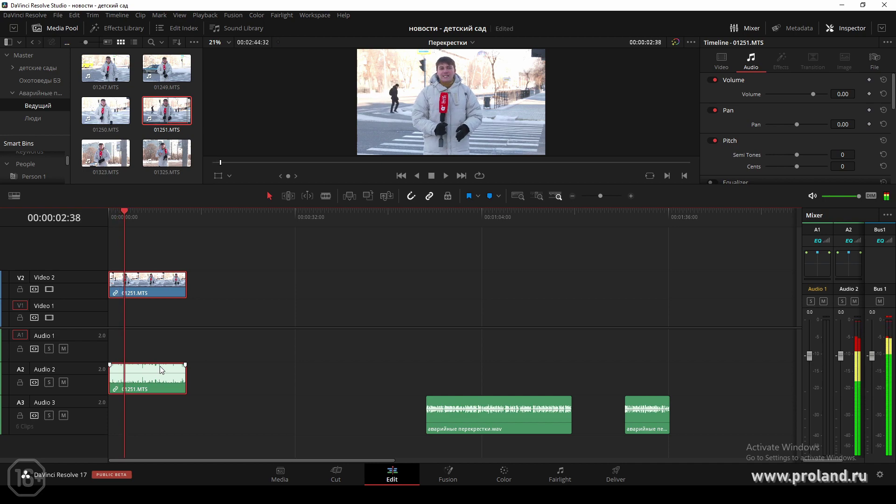
key(Delete)
click(160, 107)
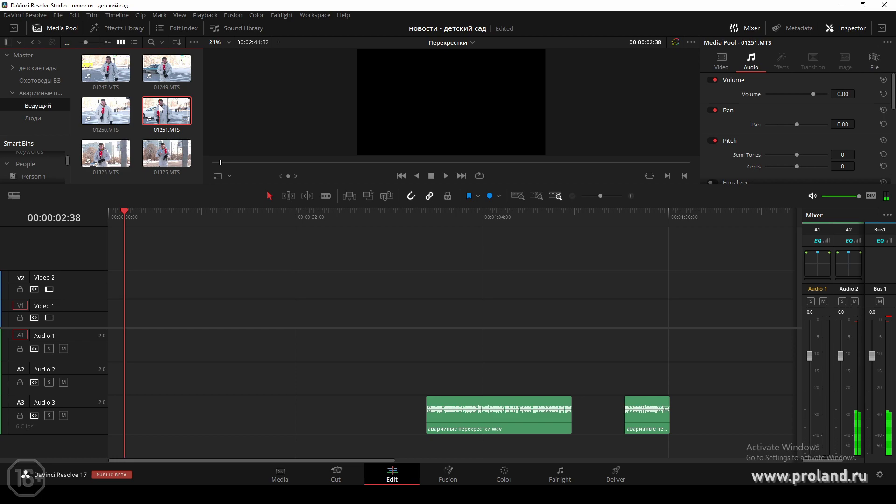
key(ctrl+a)
In Clip Attributes, feed the right audio channel of all selected clips from Embedded Channel 1.
right_click(160, 107)
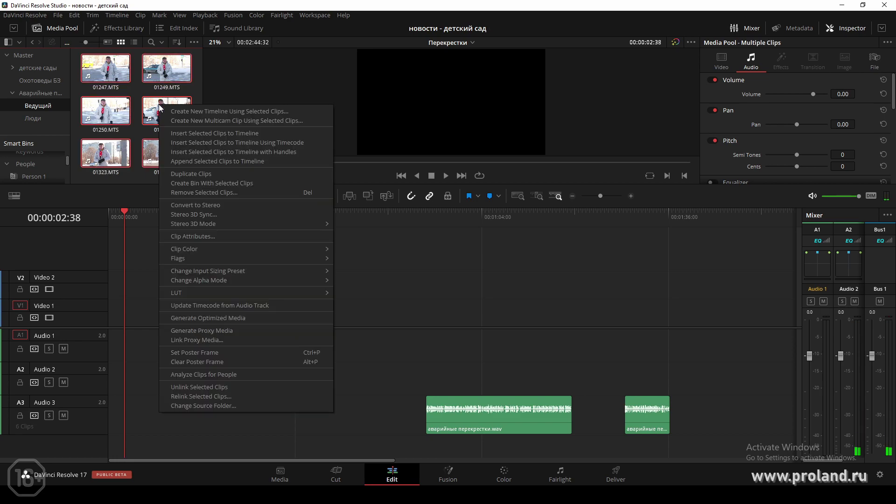
click(192, 235)
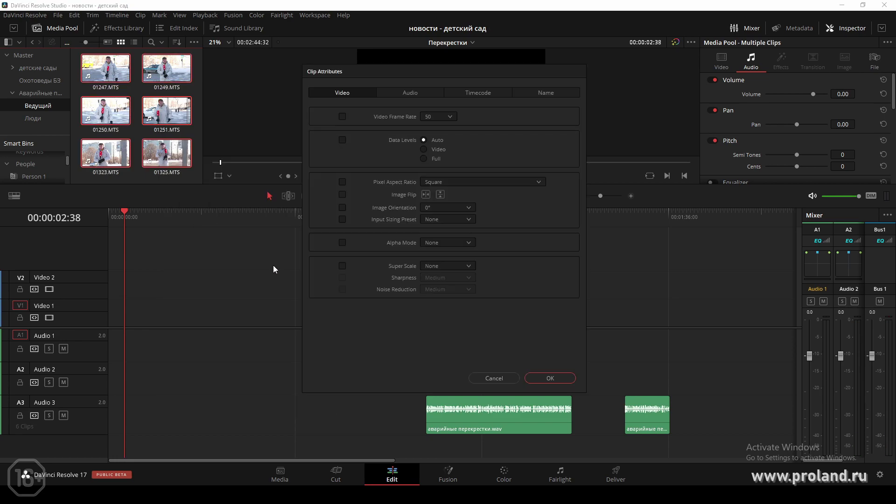
click(439, 95)
click(440, 164)
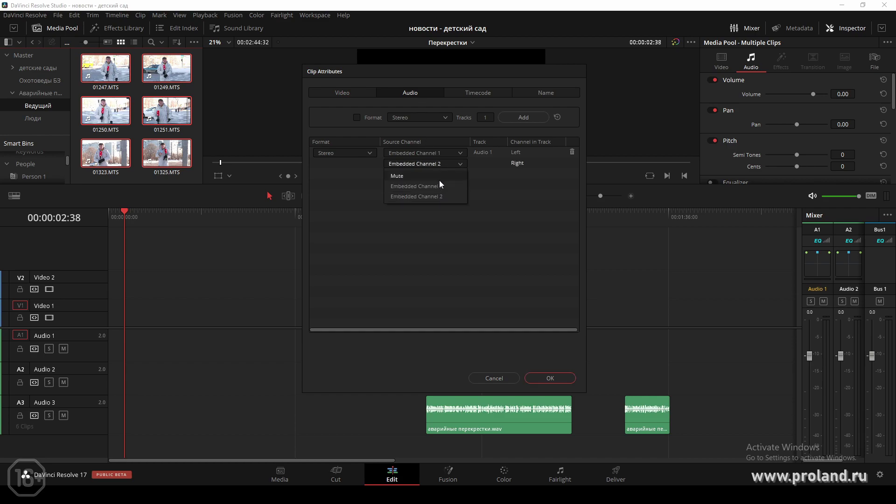
click(438, 187)
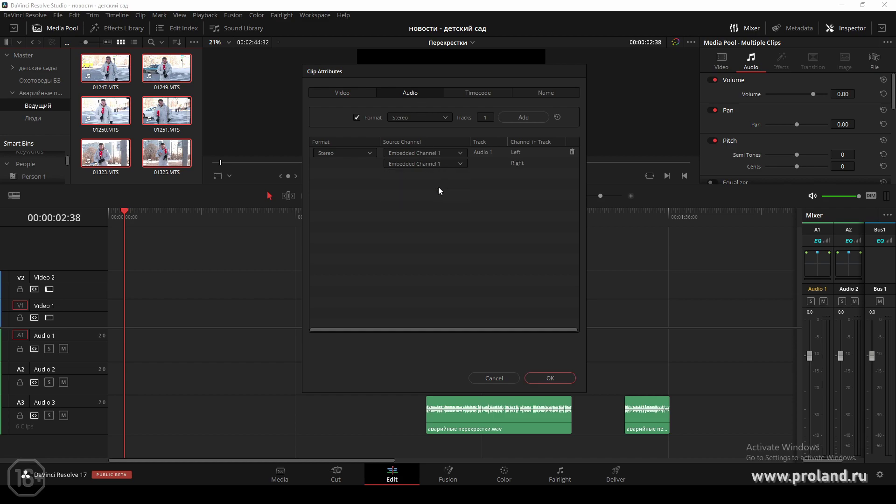
click(545, 379)
Play 01251.MTS in the source viewer to check its audio.
click(180, 116)
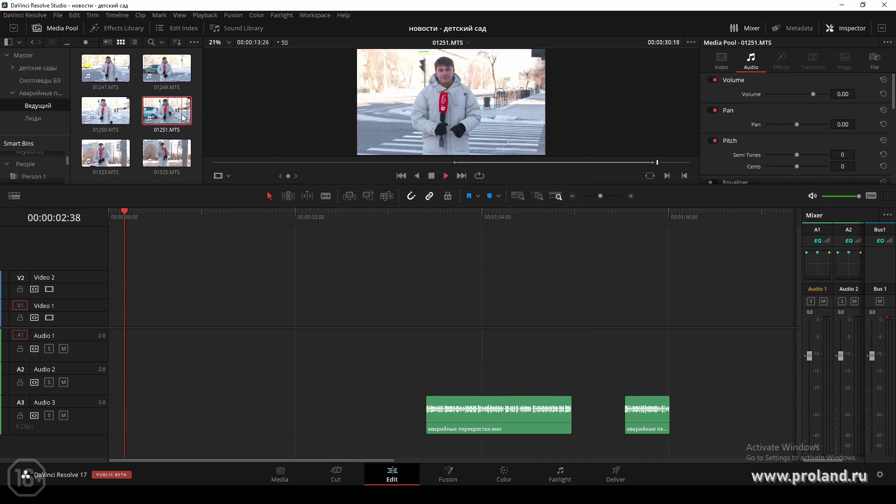
key(space)
click(510, 163)
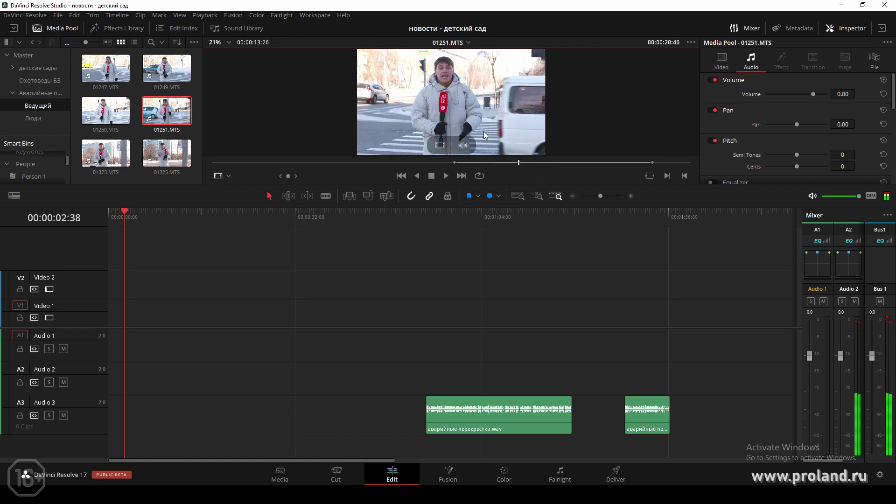
Add 01251.MTS at the timeline start on V1/A1 and lower its volume by a few dB.
mouse_move(483, 130)
mouse_down()
mouse_move(135, 332)
mouse_move(114, 332)
mouse_up()
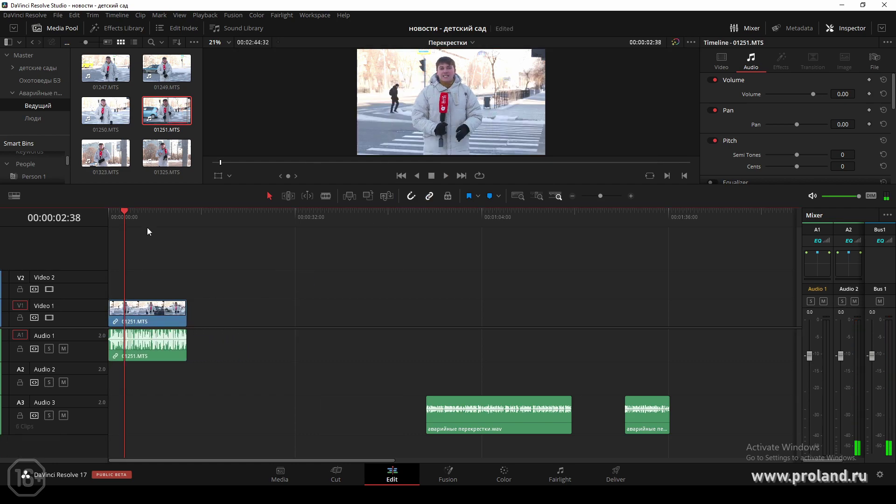
click(630, 196)
click(631, 196)
click(630, 196)
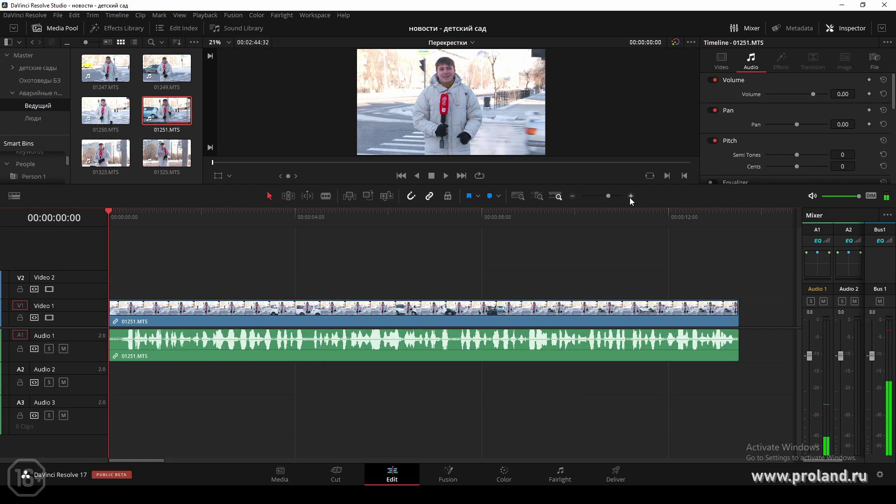
drag(95, 361, 93, 377)
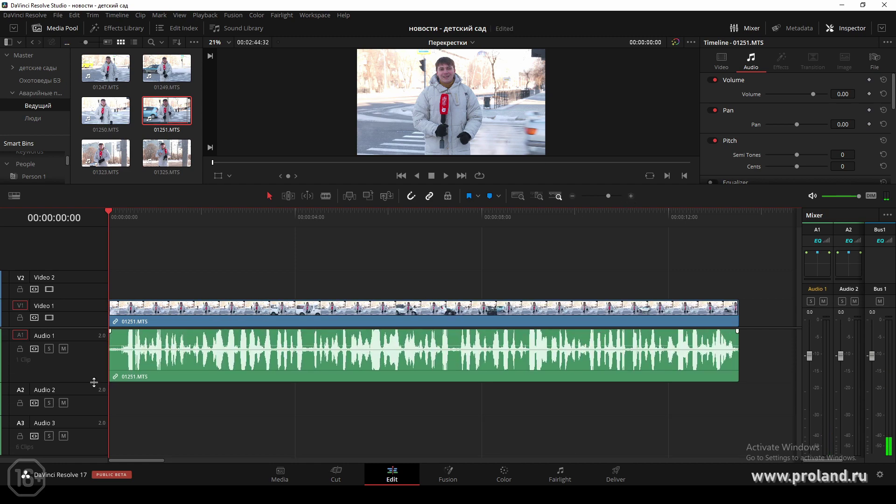
key(space)
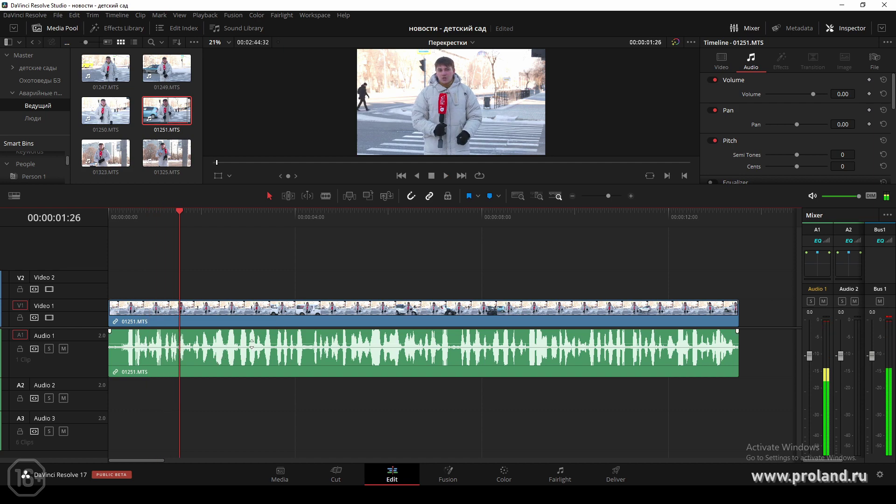
drag(253, 343, 253, 342)
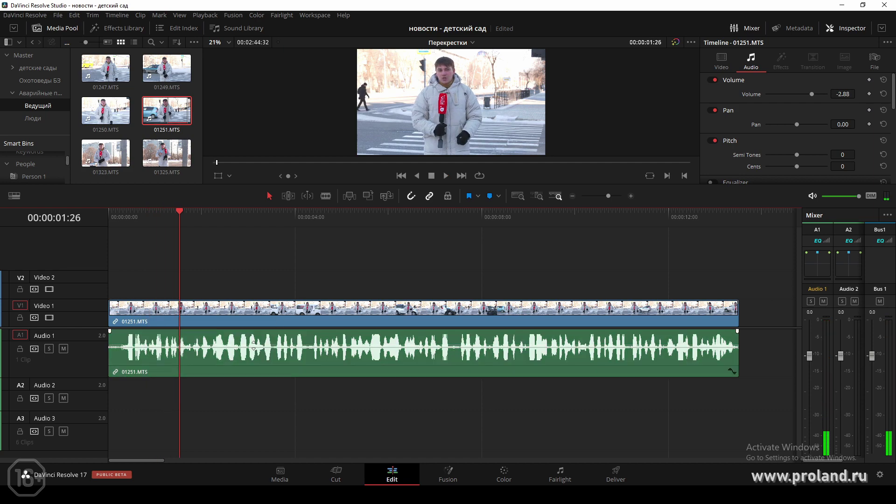
Play the edit back and extend the interview clip's end slightly.
click(109, 219)
key(space)
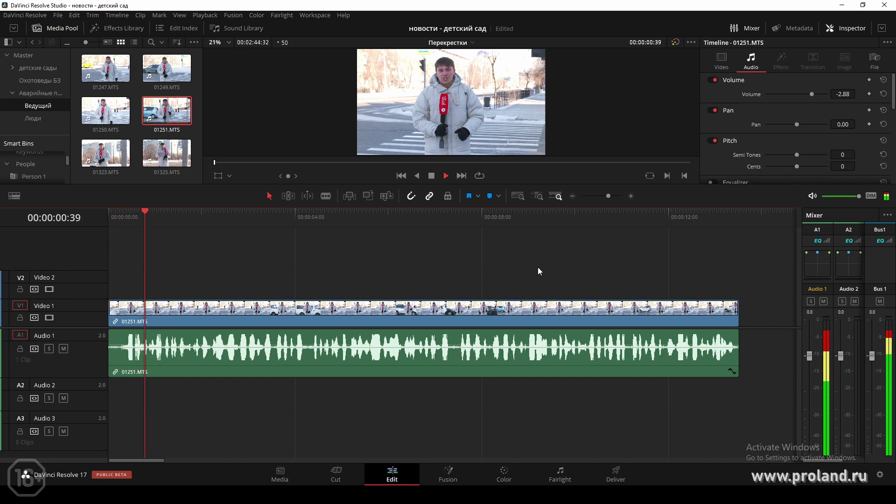
key(space)
drag(738, 308, 746, 308)
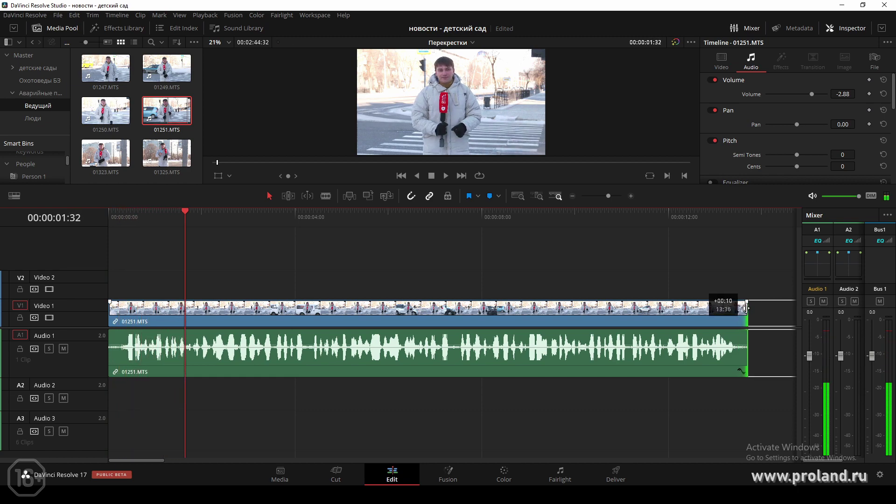
click(310, 214)
key(space)
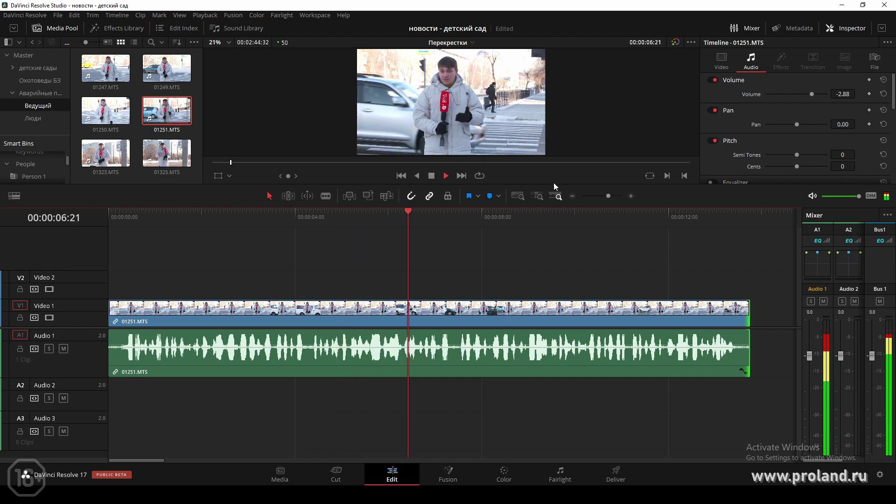
Move the аварийные перекрестки.wav clip on Audio 3 to start right after 01251.MTS.
drag(552, 184, 553, 207)
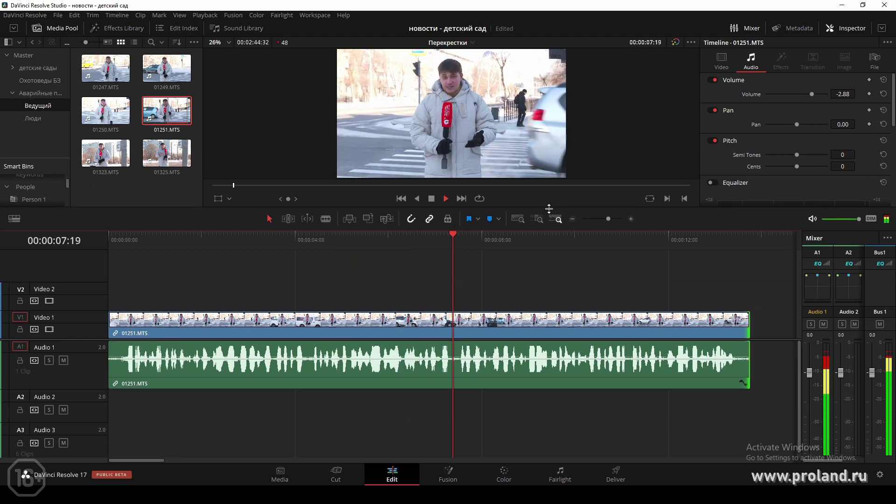
click(572, 221)
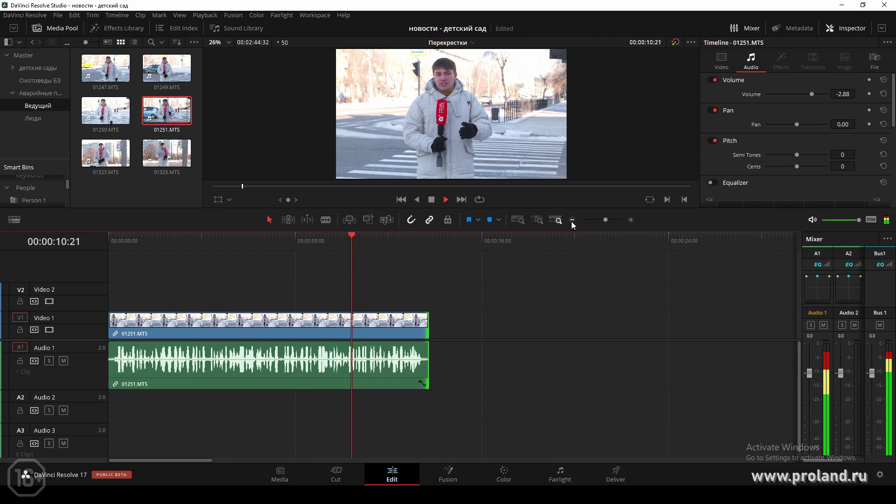
click(572, 221)
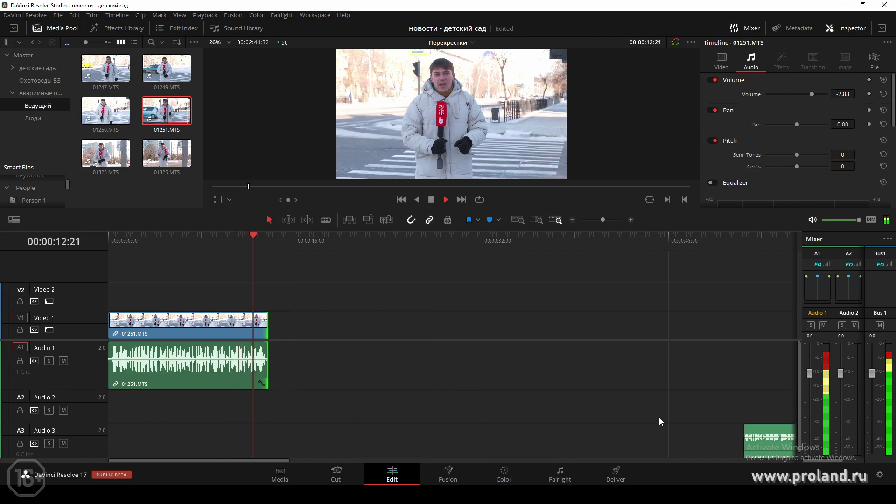
key(space)
mouse_move(770, 429)
mouse_down()
mouse_move(328, 424)
mouse_move(291, 455)
mouse_up()
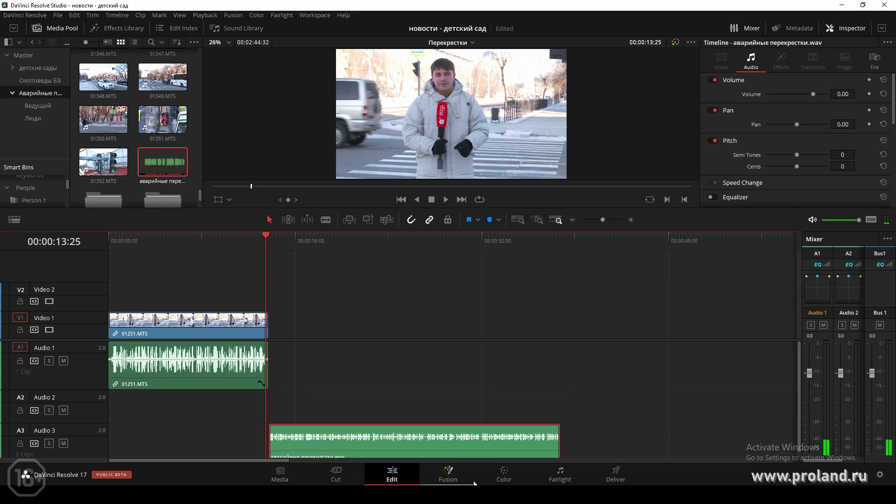
Compare the timecode notes with timeline playback around 37 seconds.
key(alt+Tab)
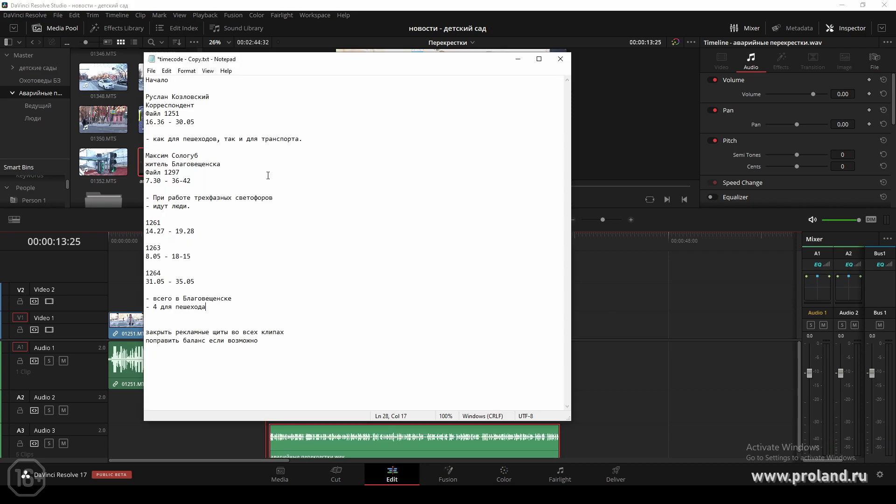
key(alt+Tab)
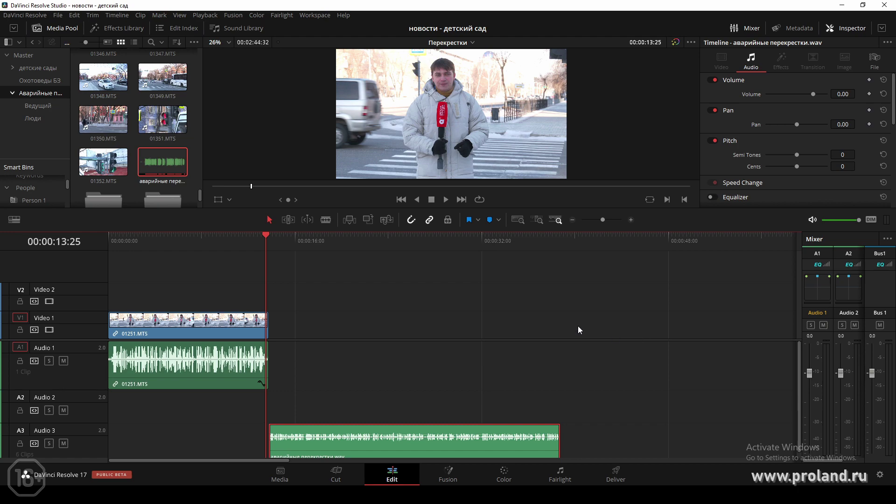
key(space)
click(545, 248)
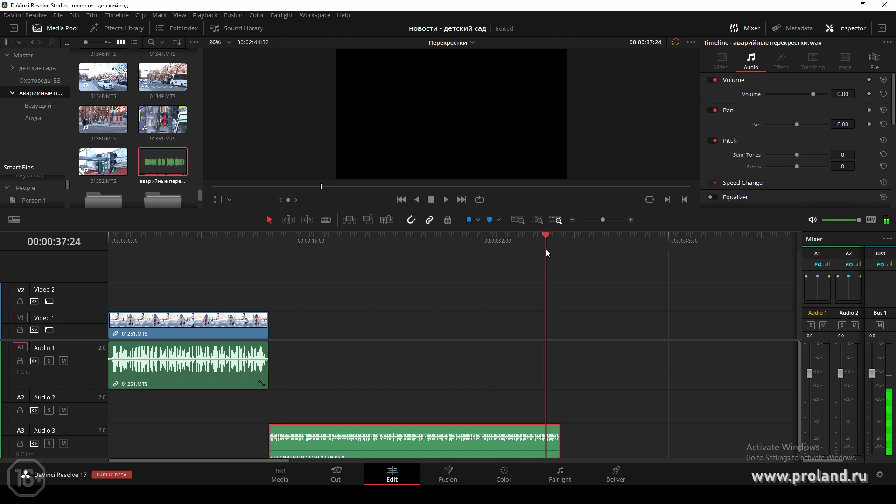
key(space)
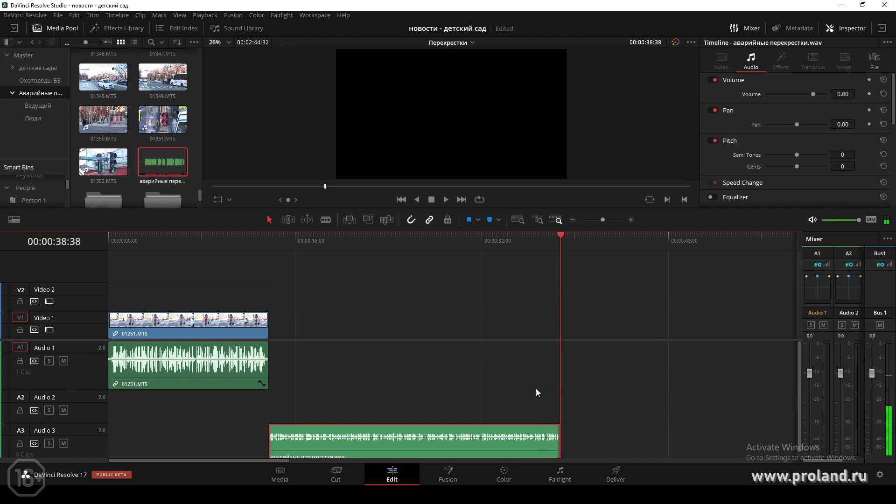
drag(267, 460, 321, 460)
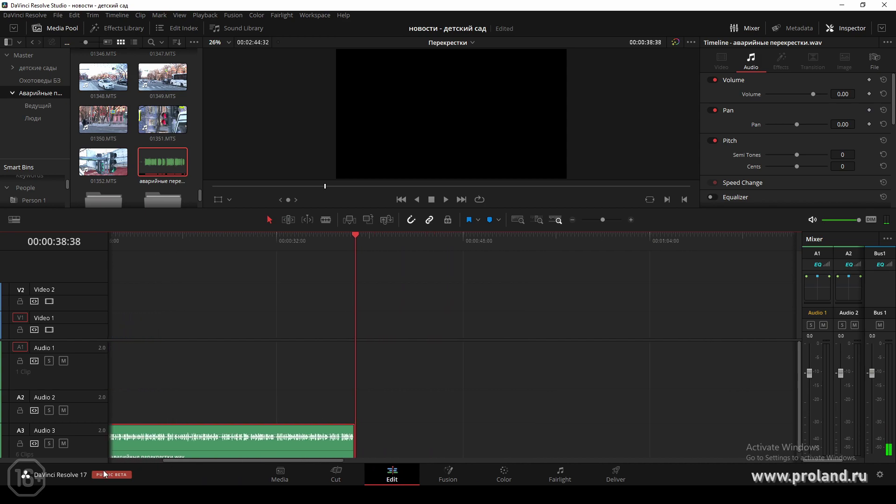
Open the Люди bin of interview clips and bring the timecode notes back to the front.
key(alt+Tab)
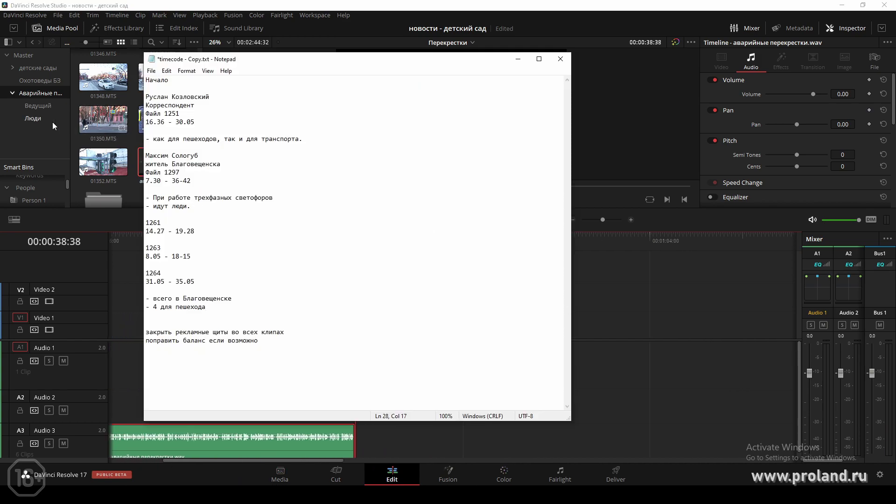
click(37, 119)
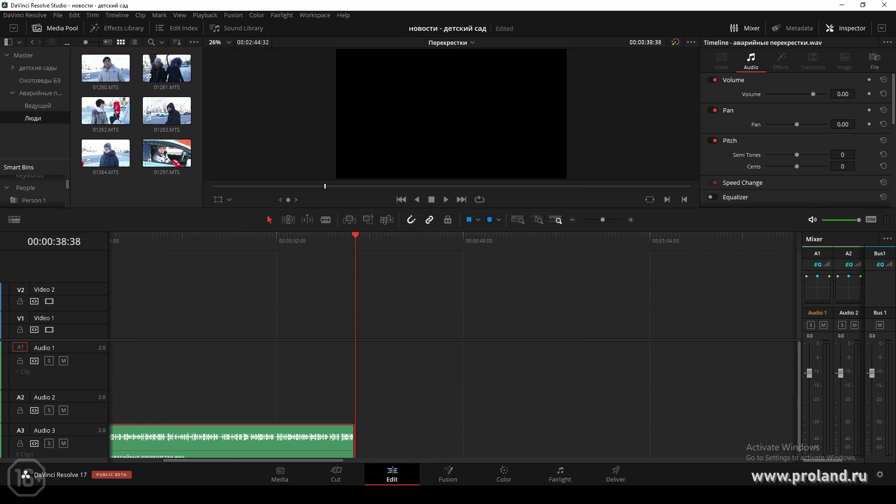
key(alt+Tab)
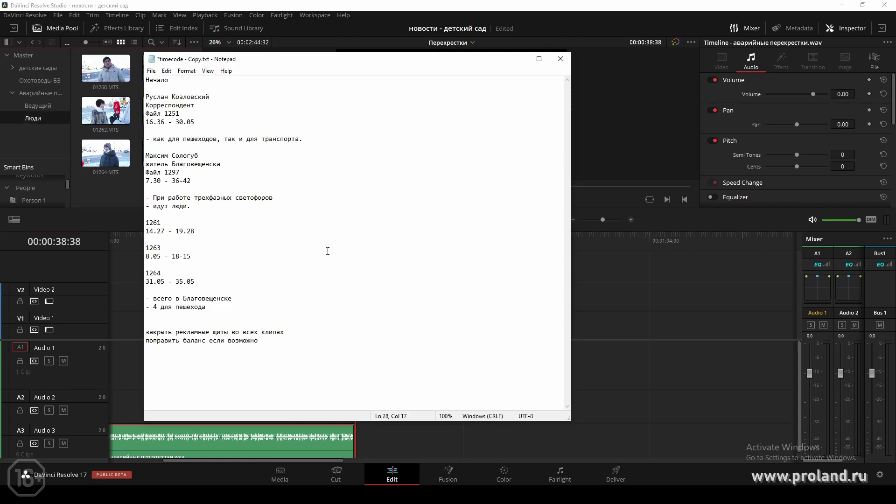
Load interview clip 01297.MTS into the source viewer and scrub to about 7 seconds.
click(110, 196)
click(166, 154)
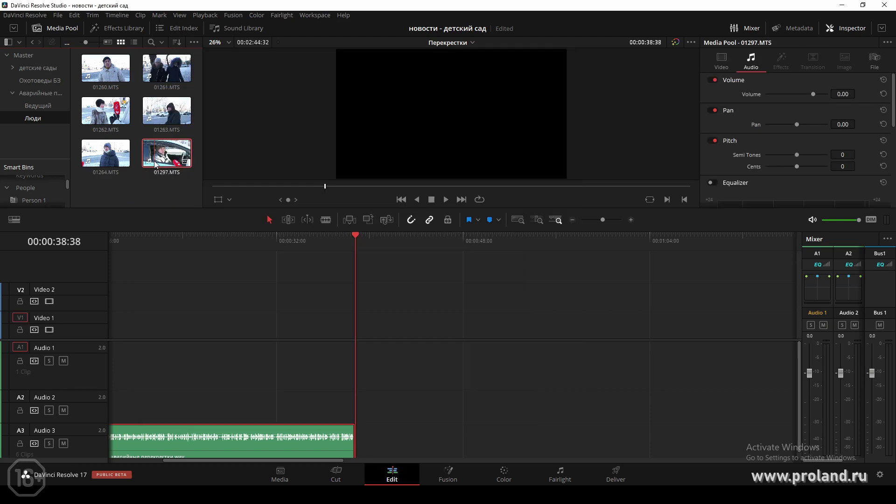
drag(262, 186, 305, 186)
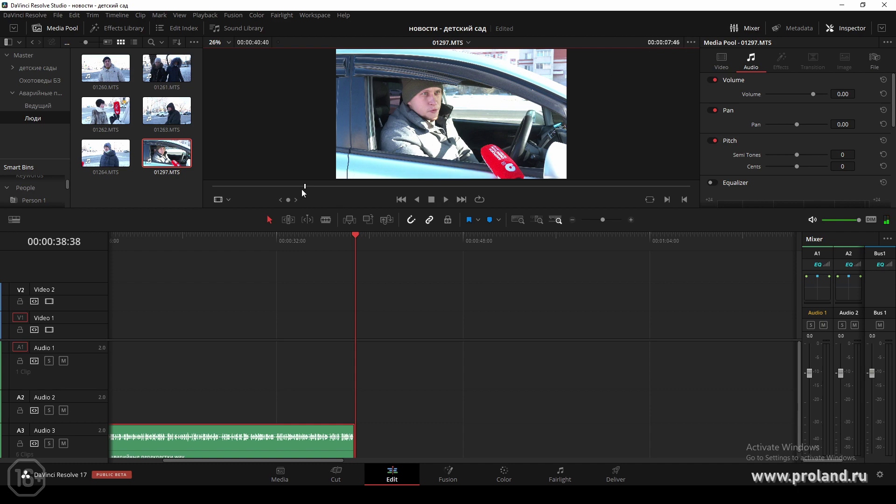
drag(301, 187, 295, 186)
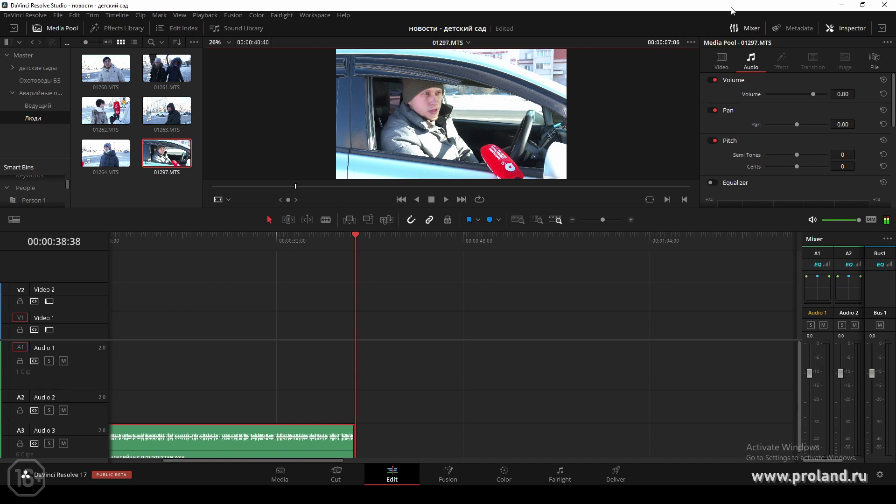
Turn on Show Full Clip Audio Waveform and play 01297.MTS from about 6 seconds.
click(694, 43)
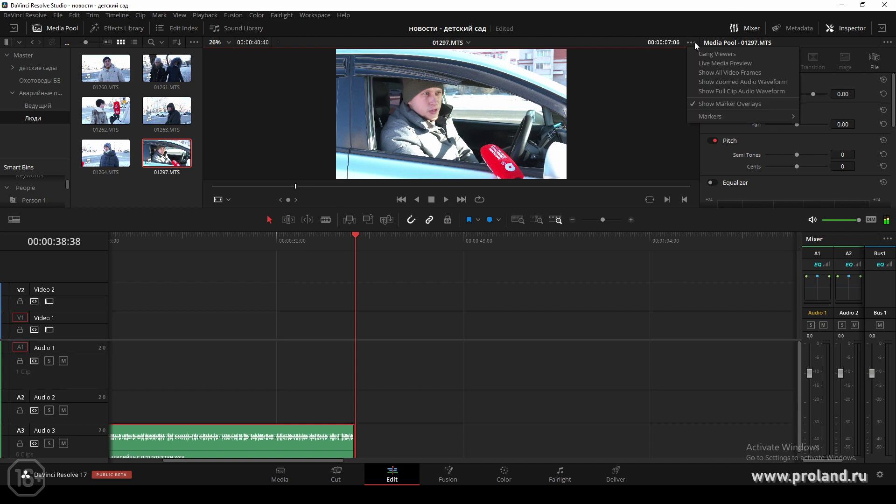
click(698, 91)
drag(295, 186, 286, 187)
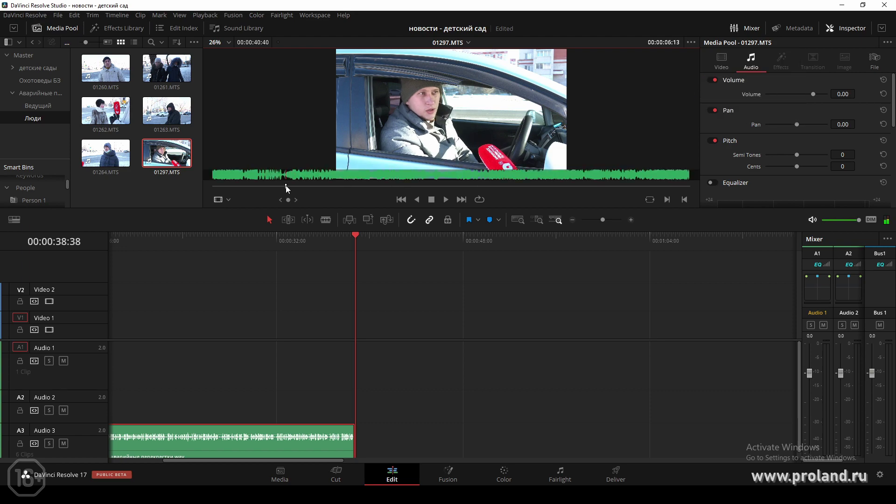
key(space)
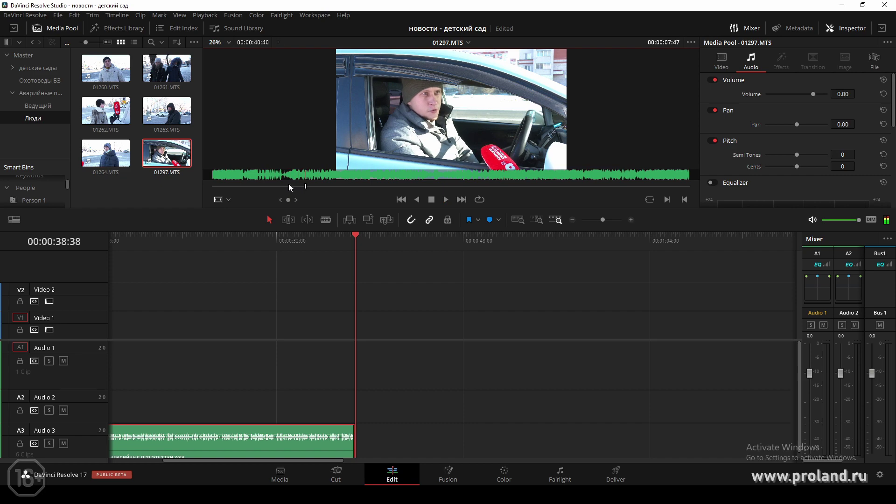
click(291, 186)
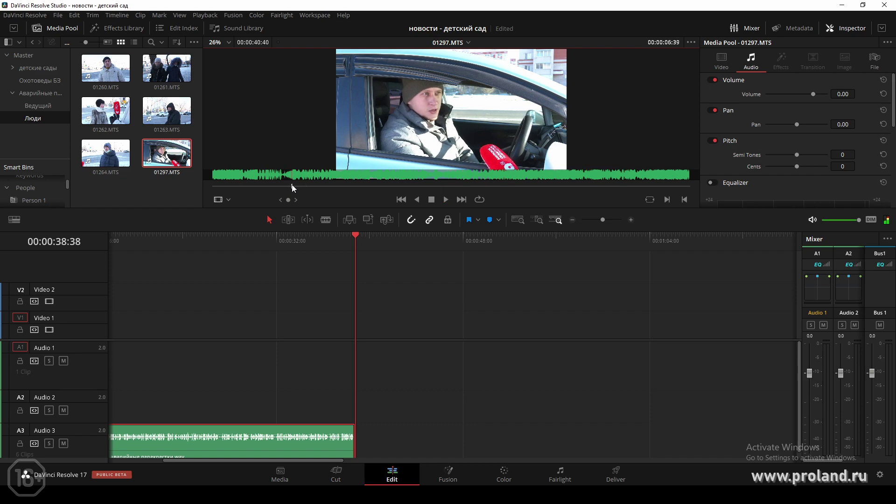
Select all six Люди clips and switch their right channel to a different embedded source in Clip Attributes.
key(ctrl+a)
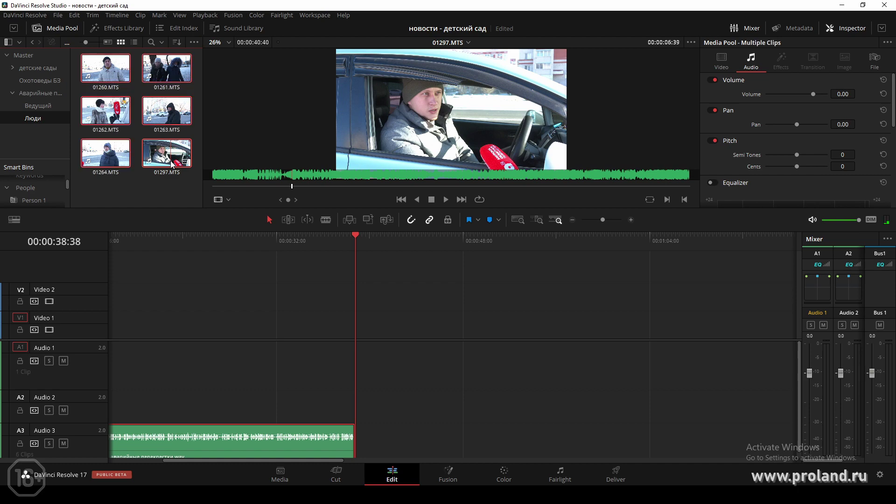
right_click(172, 163)
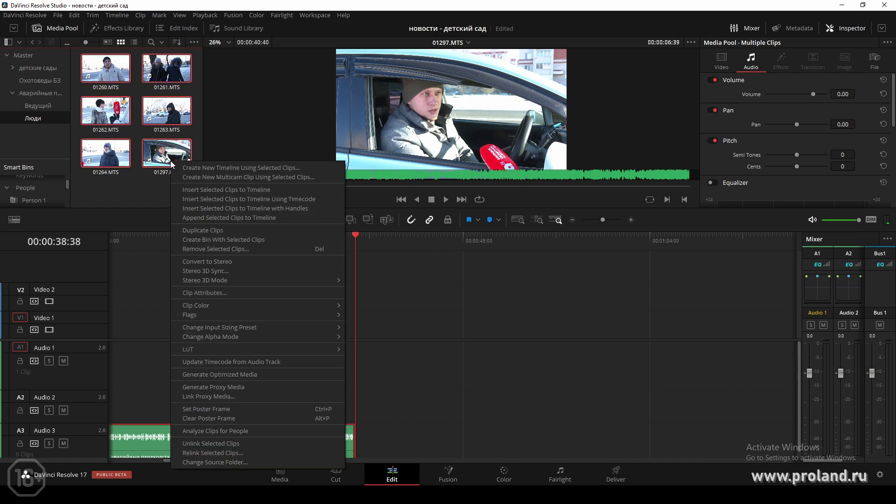
click(224, 290)
click(422, 166)
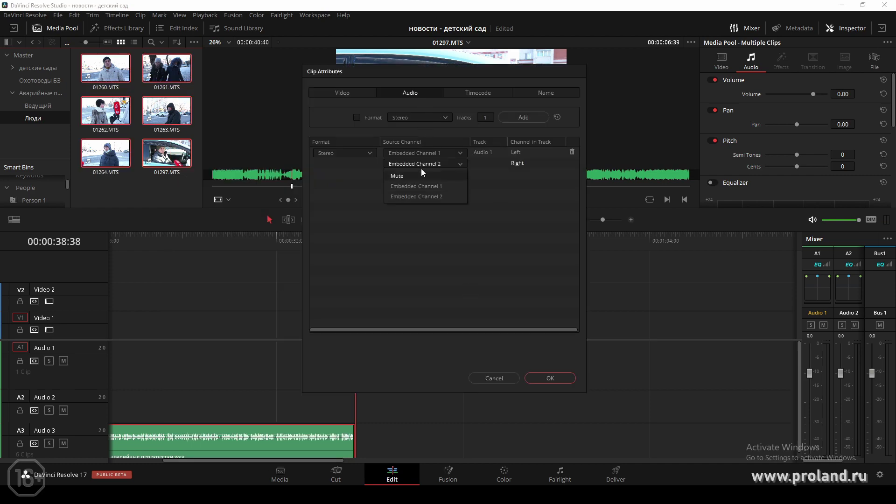
click(421, 184)
click(532, 378)
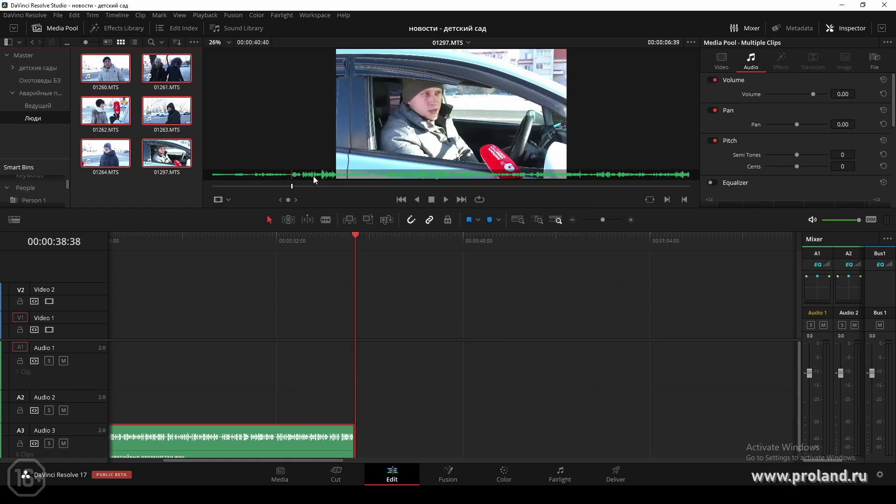
Mark the In point on 01297.MTS and play through the section.
key(i)
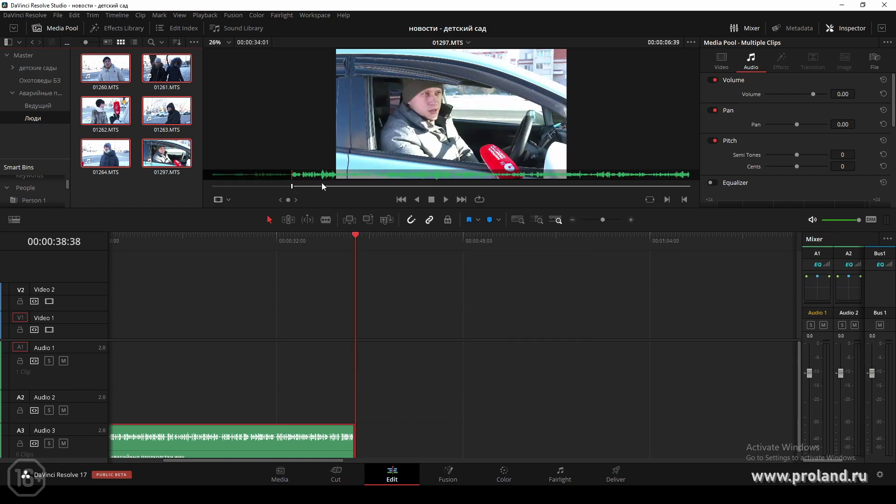
key(space)
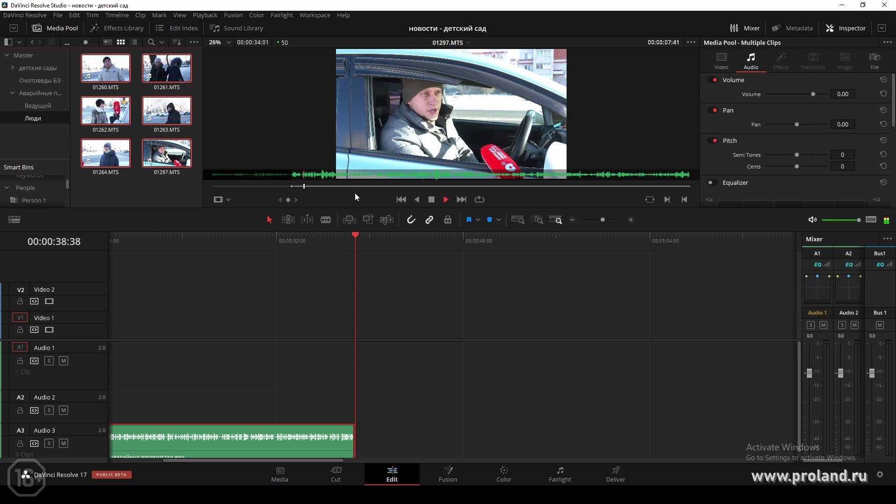
click(301, 187)
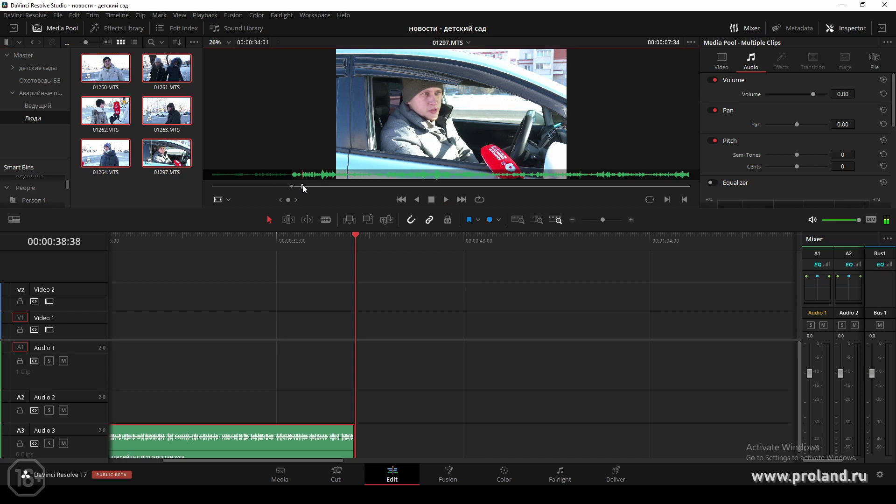
key(l)
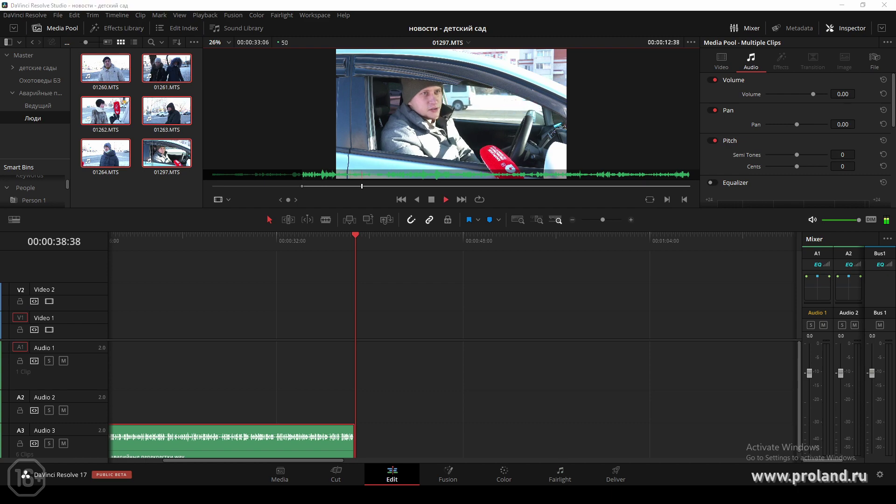
Check the timecode notes, mark the Out at about 25 seconds, and drop the section onto V1.
key(alt+Tab)
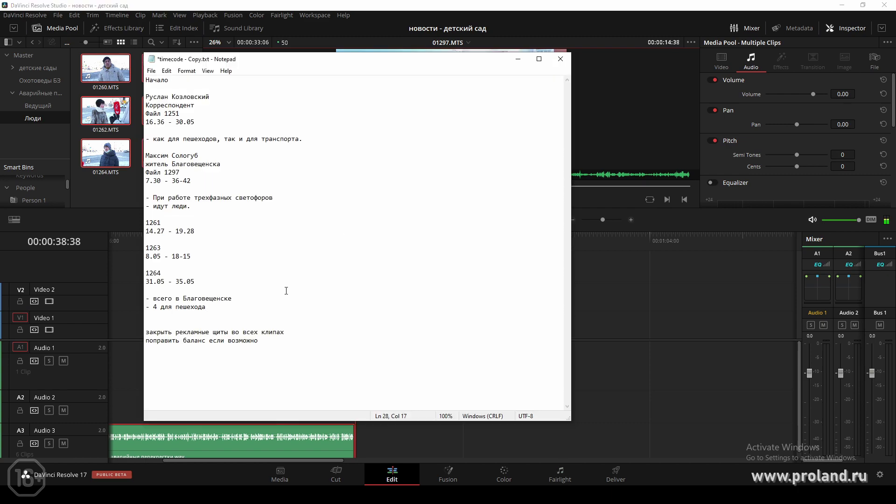
click(602, 8)
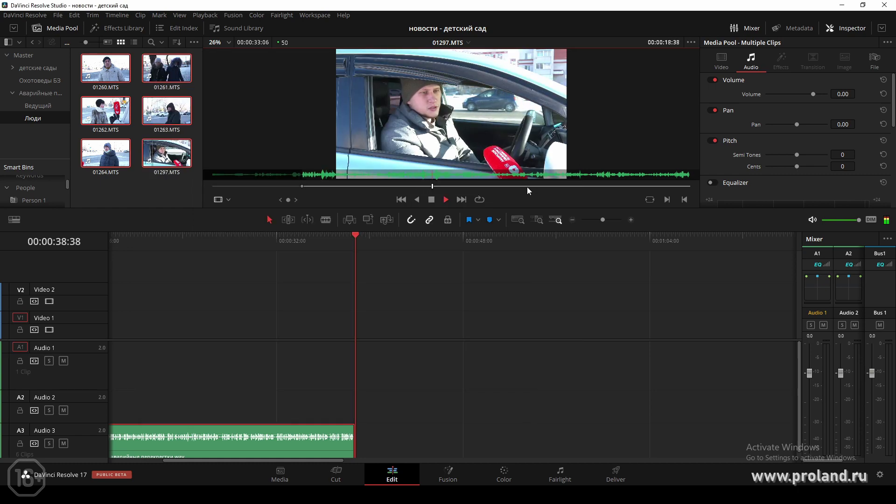
drag(458, 185, 645, 188)
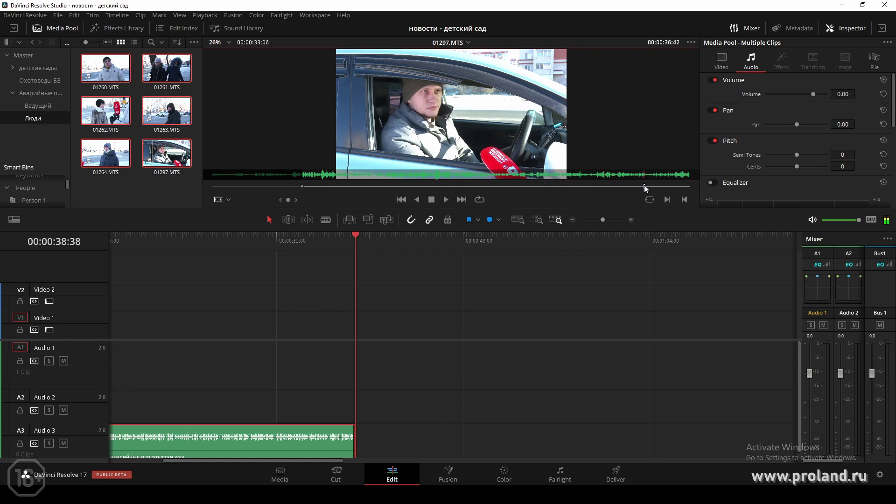
key(o)
mouse_move(589, 131)
mouse_down()
mouse_move(419, 348)
mouse_move(362, 339)
mouse_up()
Zoom in on the cut and nudge 01297.MTS on V1/A1 into line with the playhead.
click(571, 221)
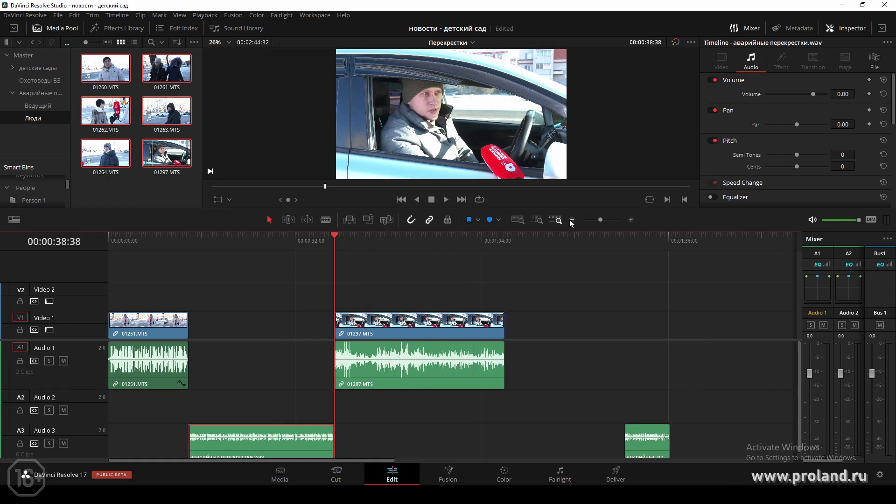
click(137, 246)
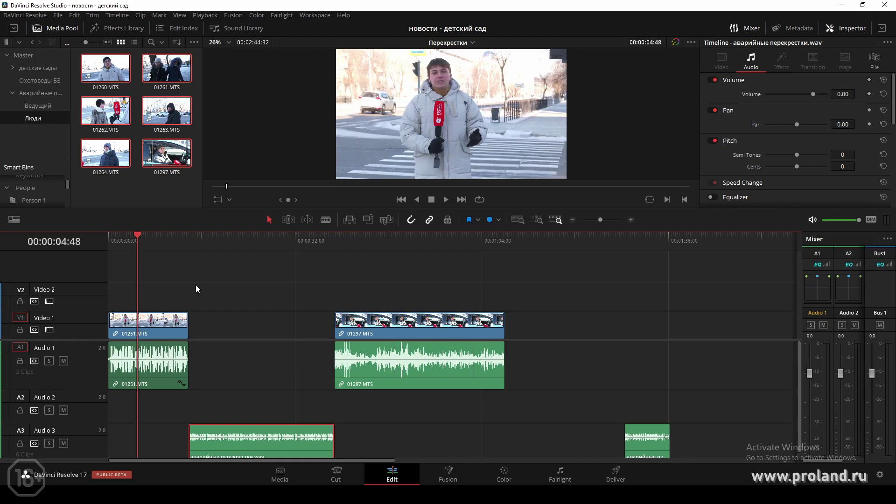
click(333, 243)
click(630, 219)
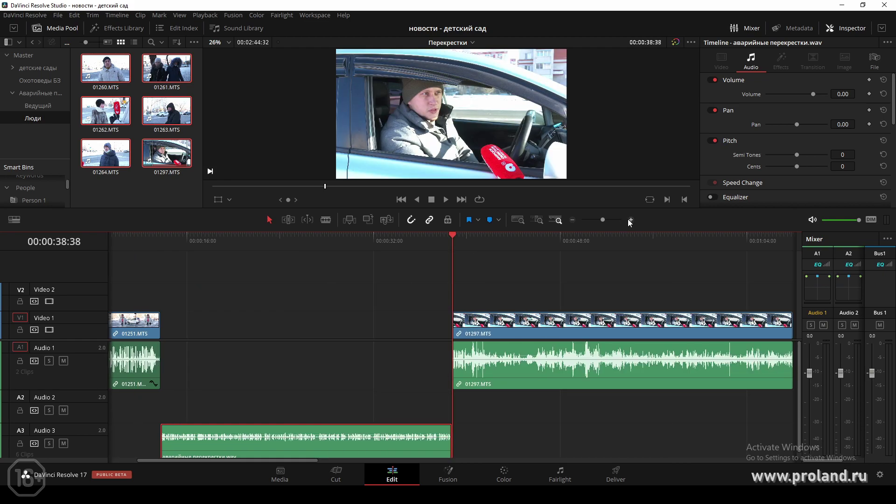
click(631, 220)
drag(514, 322, 523, 322)
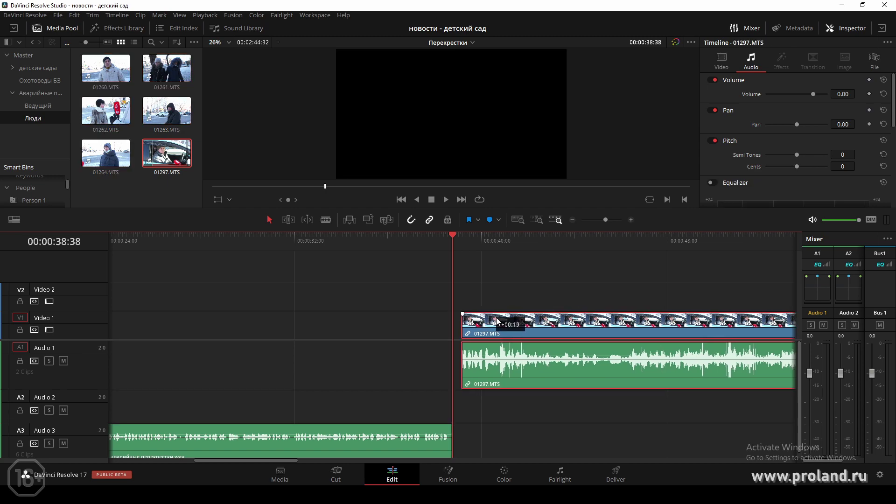
key(/)
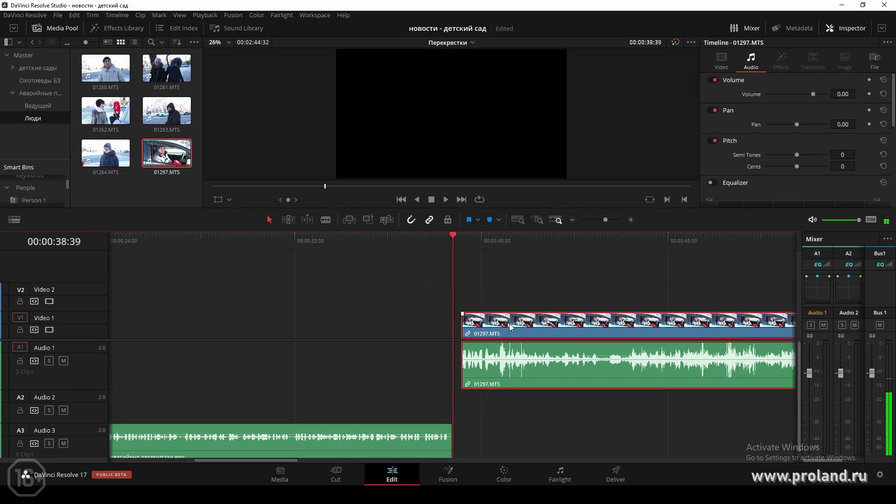
drag(511, 329, 506, 329)
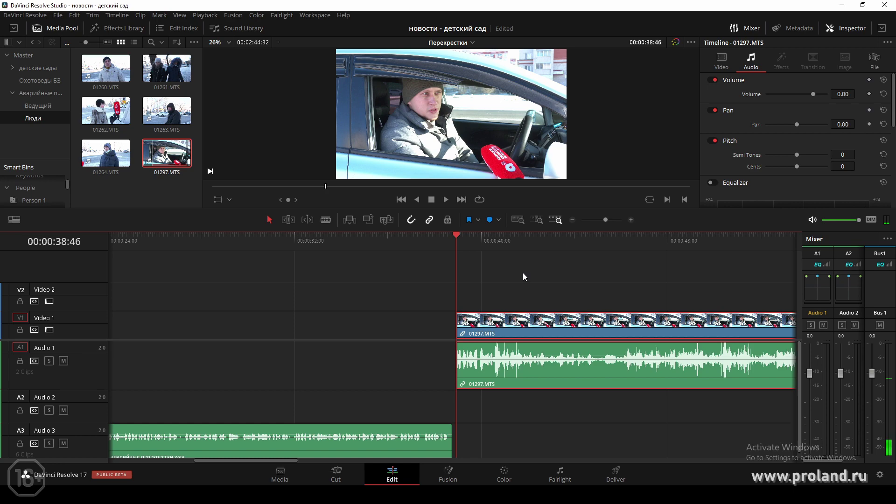
key(space)
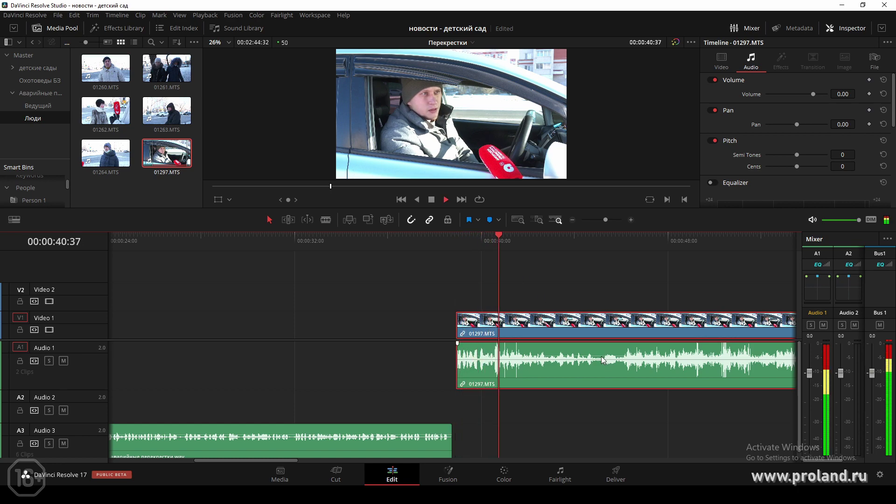
key(space)
Lower the interview volume to -0.96 dB and move the A3 music clip up to the interview's end.
drag(595, 352, 598, 352)
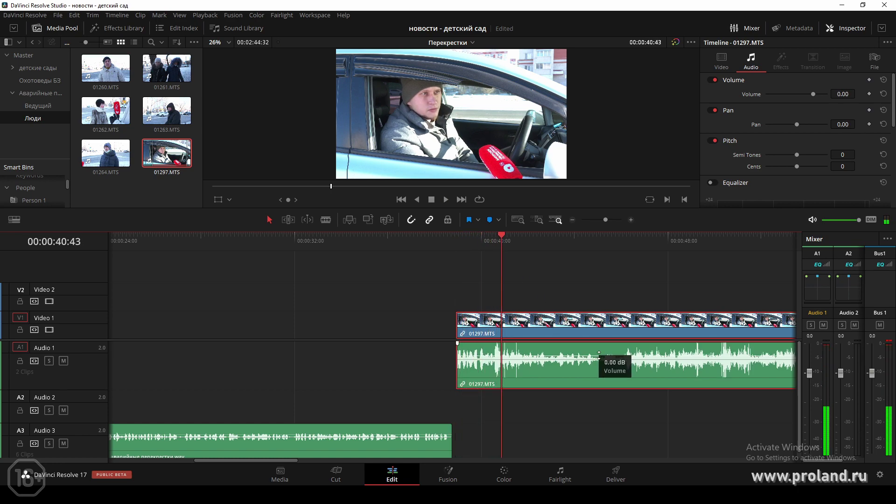
click(573, 220)
click(572, 220)
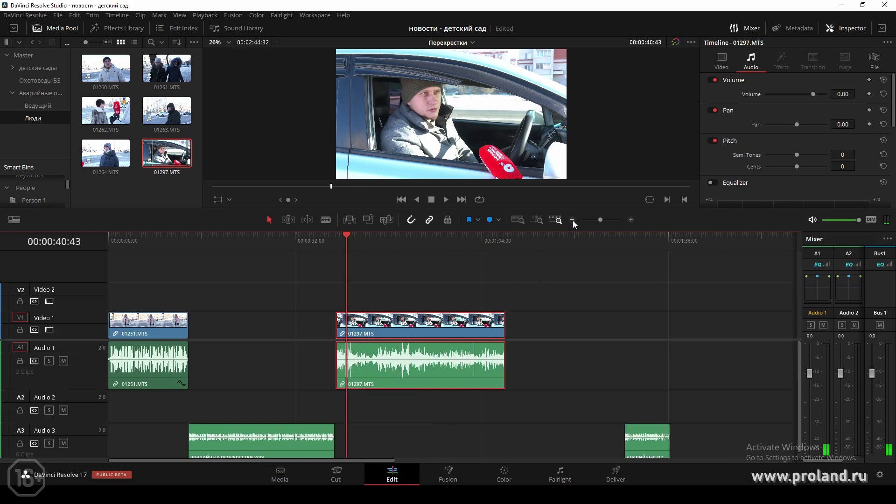
drag(655, 427, 536, 424)
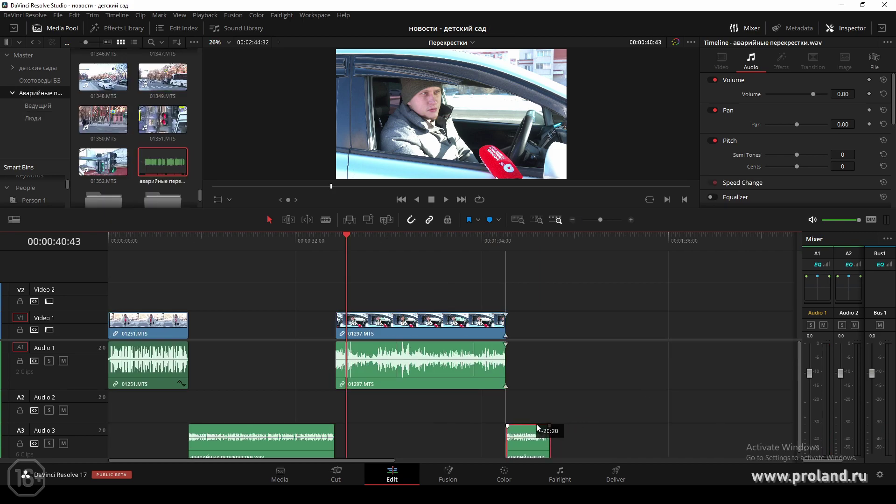
click(488, 245)
key(space)
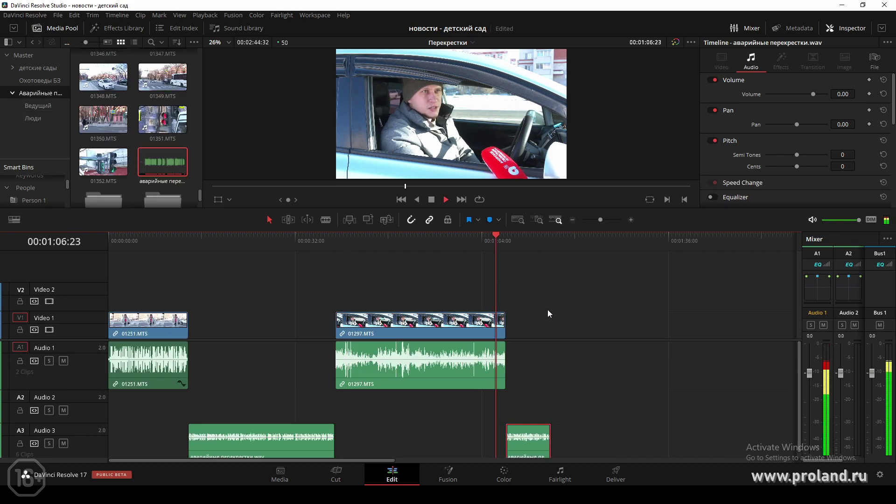
key(space)
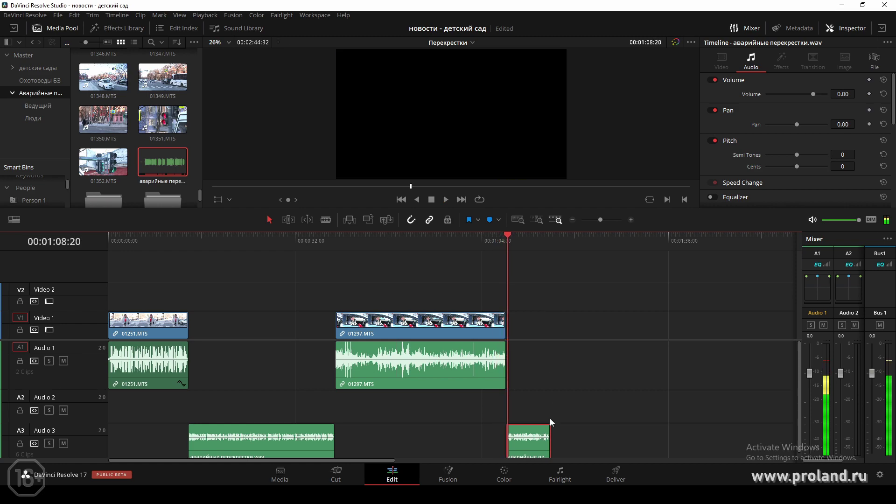
drag(523, 433, 525, 433)
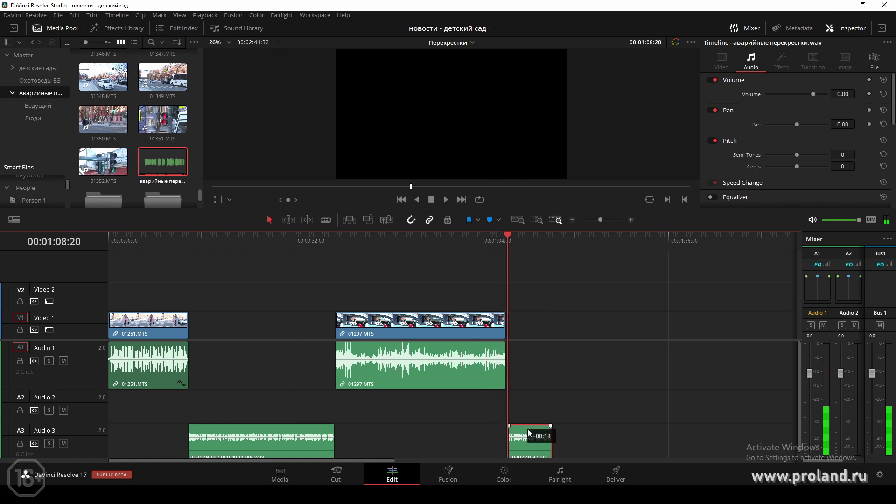
click(574, 220)
Check the timecode notes, review playback around 1:13, and switch to the Люди bin.
key(alt+Tab)
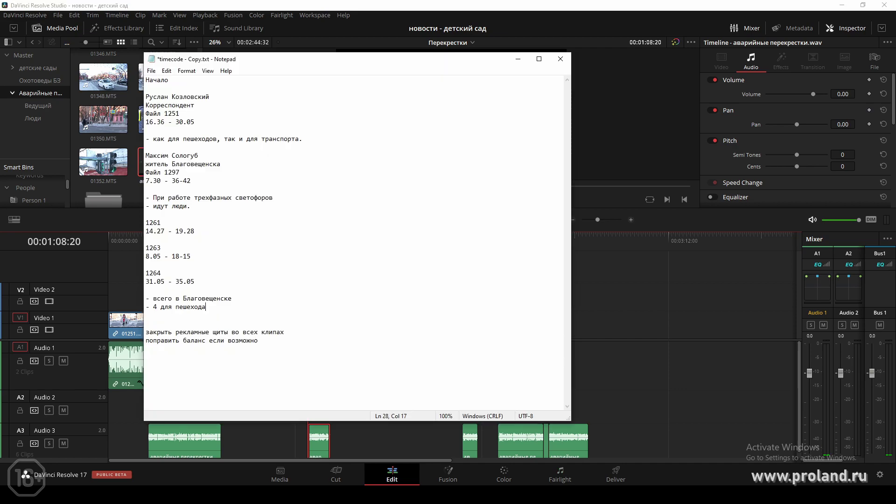
click(651, 329)
click(321, 242)
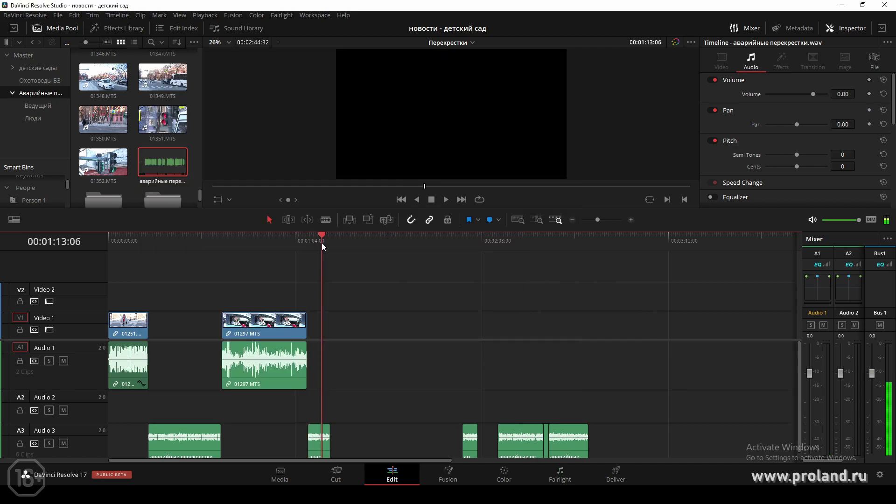
click(632, 217)
key(space)
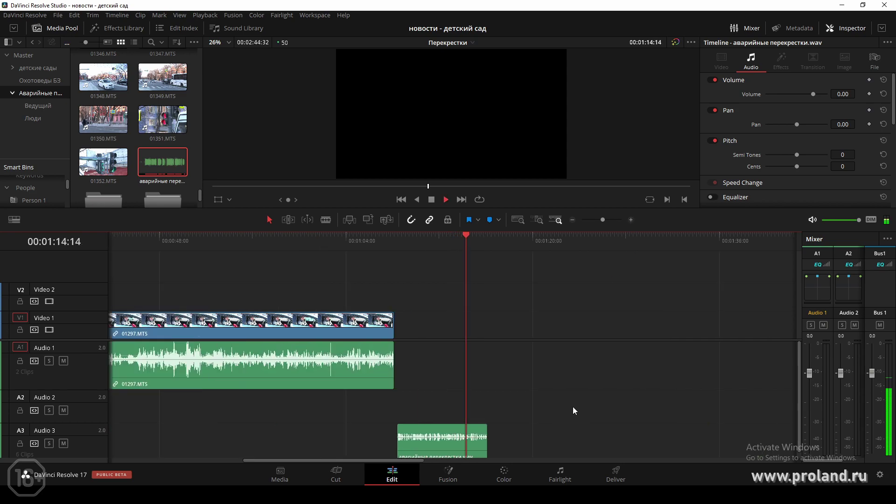
drag(393, 461, 429, 462)
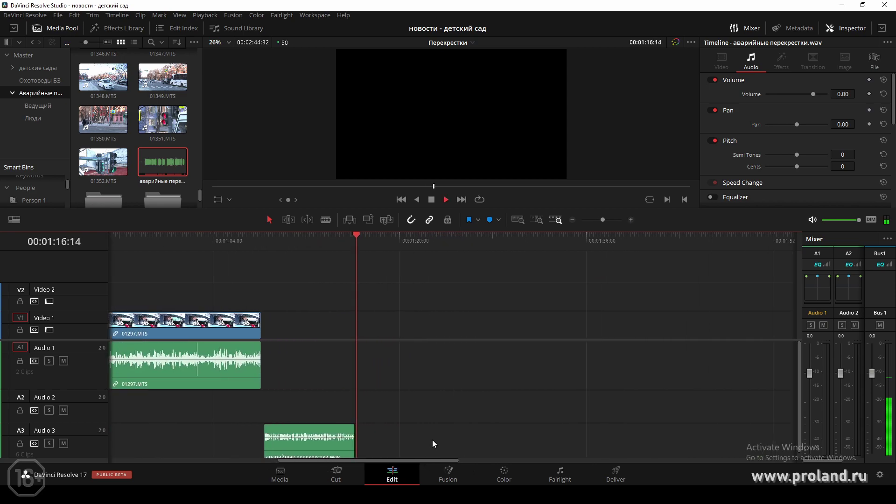
key(space)
click(33, 118)
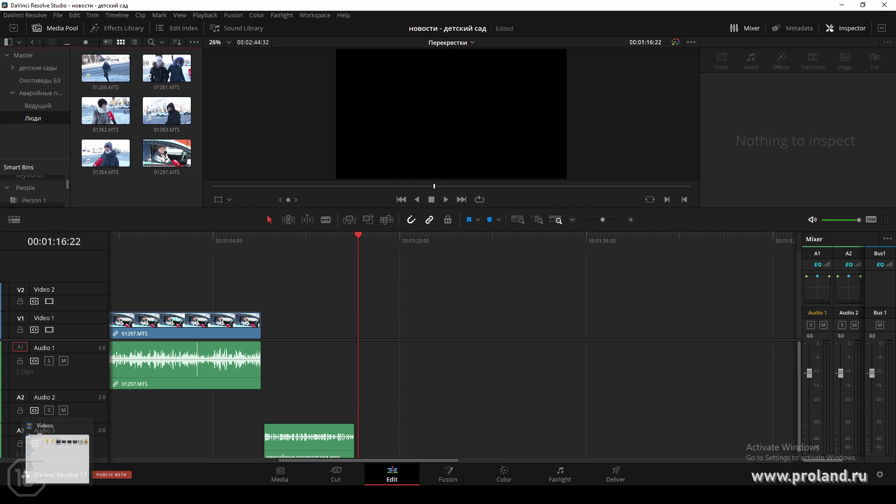
Play from just after the music ends and compare it with the timecode notes.
click(233, 244)
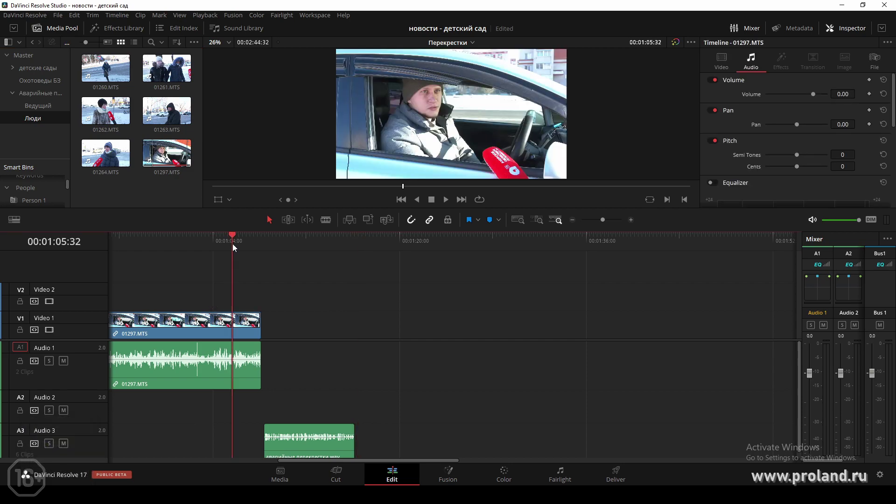
click(358, 247)
key(space)
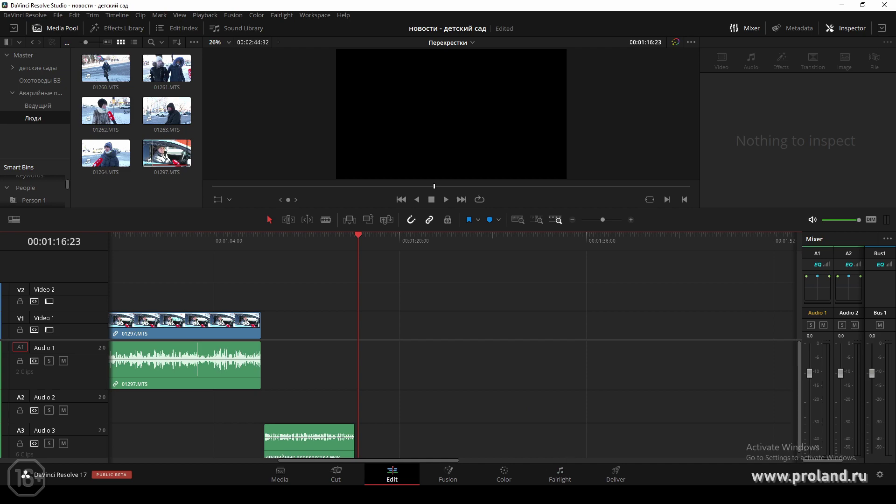
key(alt+Tab)
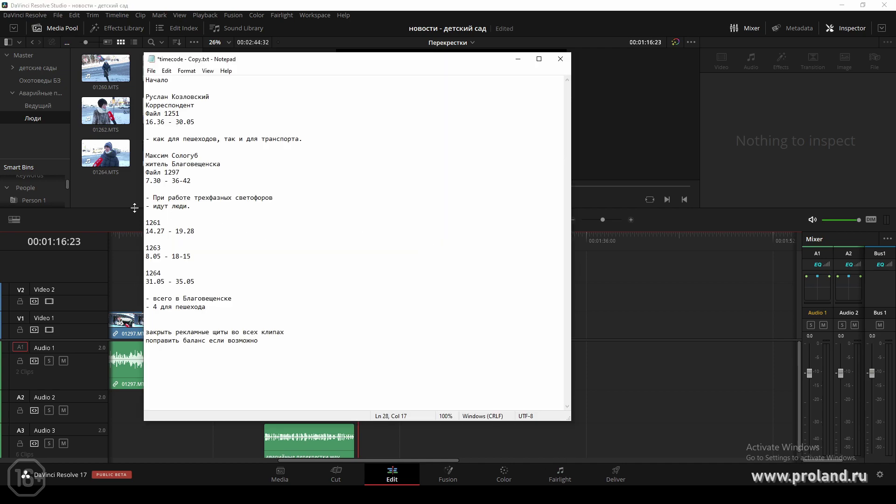
click(116, 198)
Open 01261.MTS in the source viewer, check its noted timecodes, and scrub to the wanted part.
double_click(167, 68)
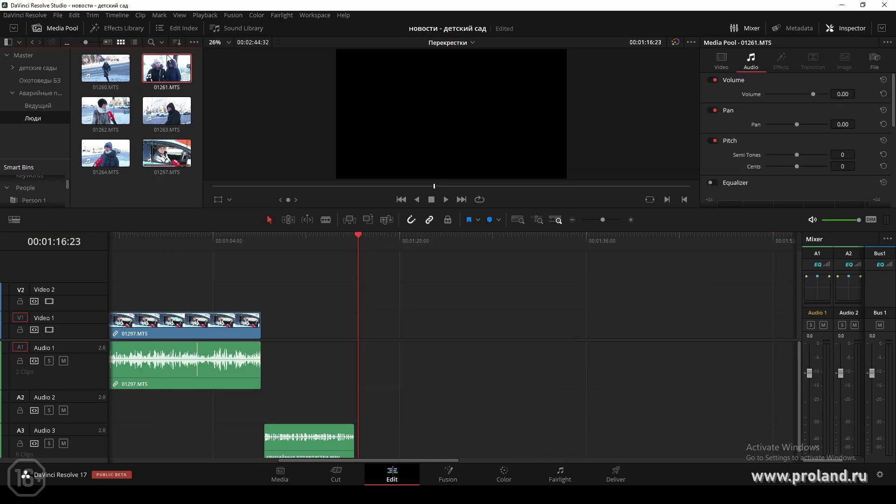
key(alt+Tab)
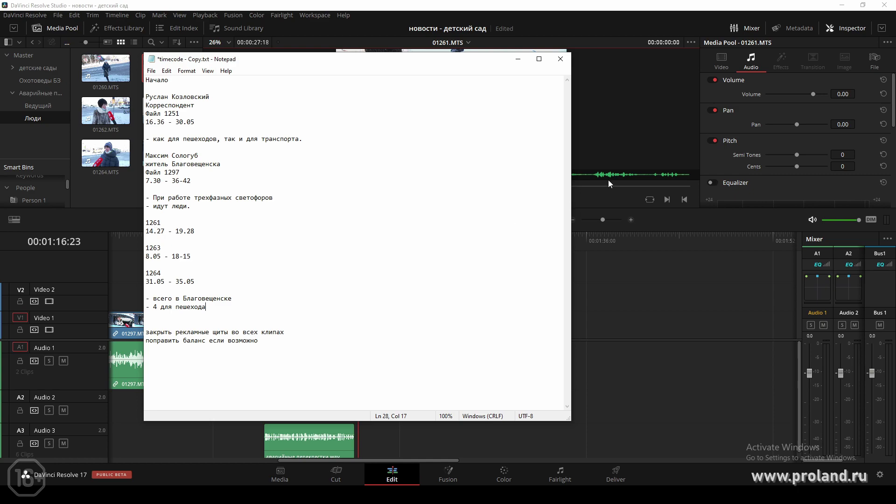
click(609, 127)
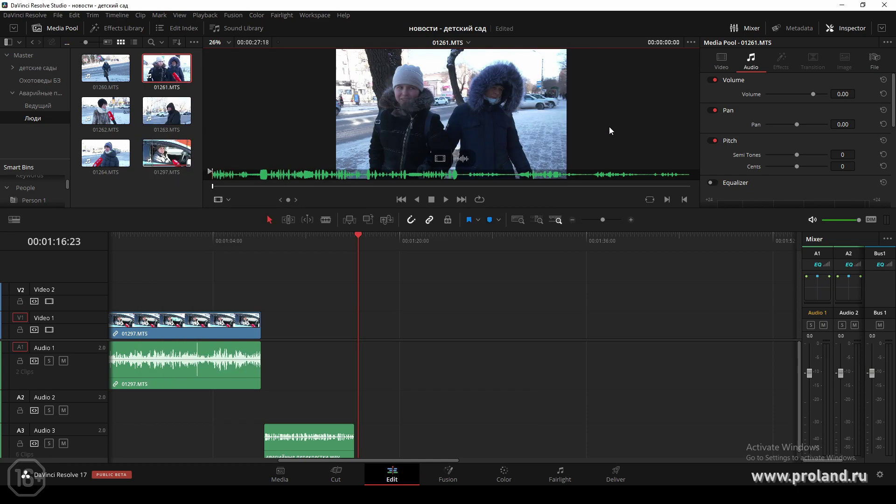
click(271, 187)
mouse_move(271, 186)
mouse_down()
mouse_move(517, 188)
mouse_move(468, 189)
mouse_up()
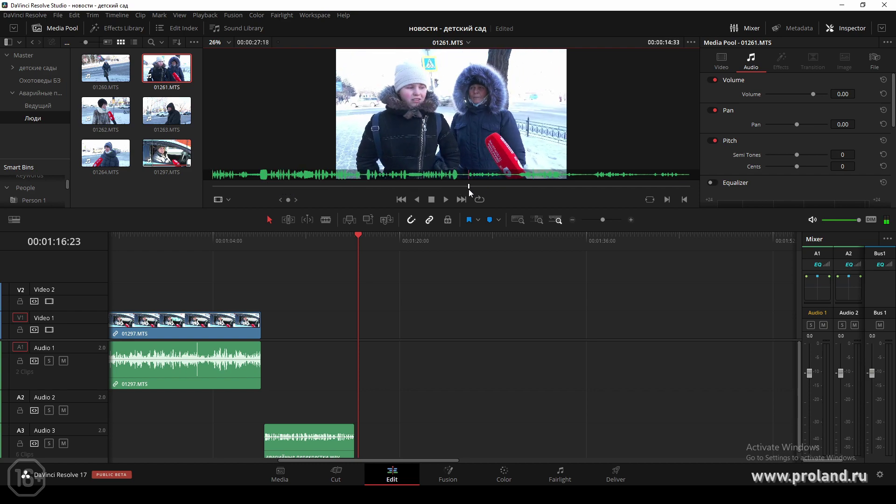
Mark In and Out on 01261.MTS and drop the section onto V1/A1 at 1:16:23.
key(i)
key(space)
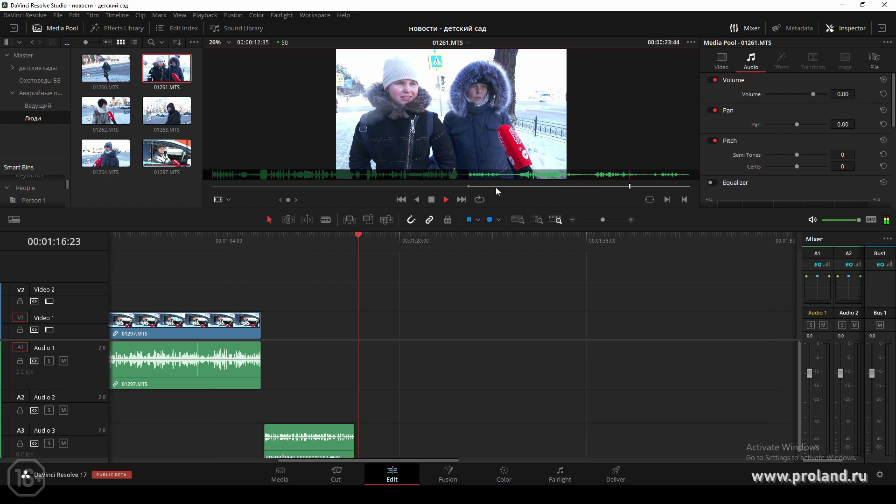
key(space)
key(o)
mouse_move(487, 152)
mouse_down()
mouse_move(452, 271)
mouse_move(466, 343)
mouse_up()
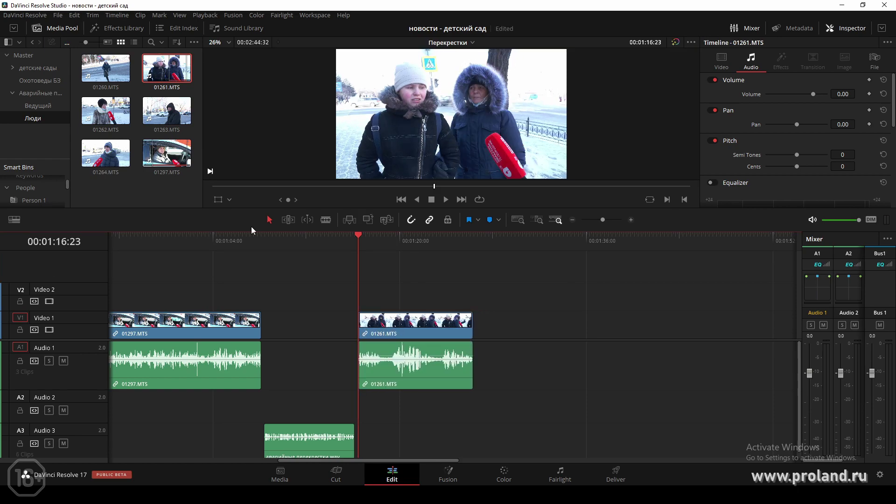
Review the edit from the car interview around 1:03, then park near 01:20.
click(210, 243)
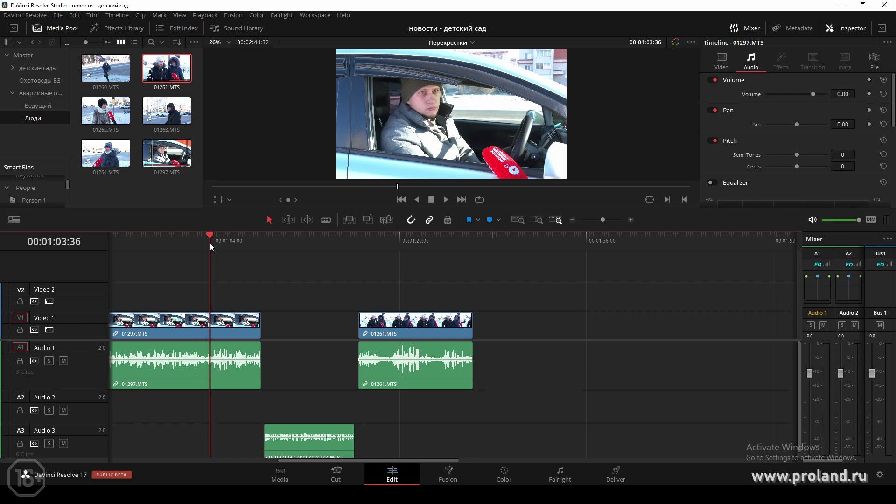
key(space)
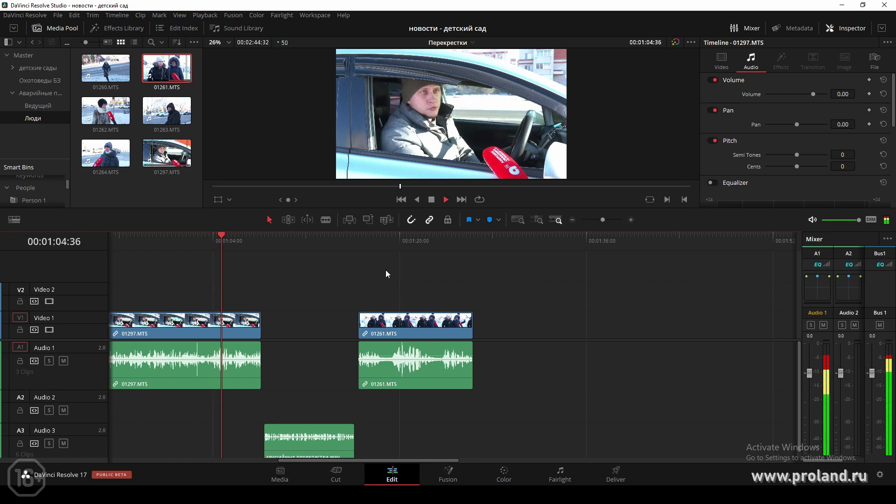
click(403, 242)
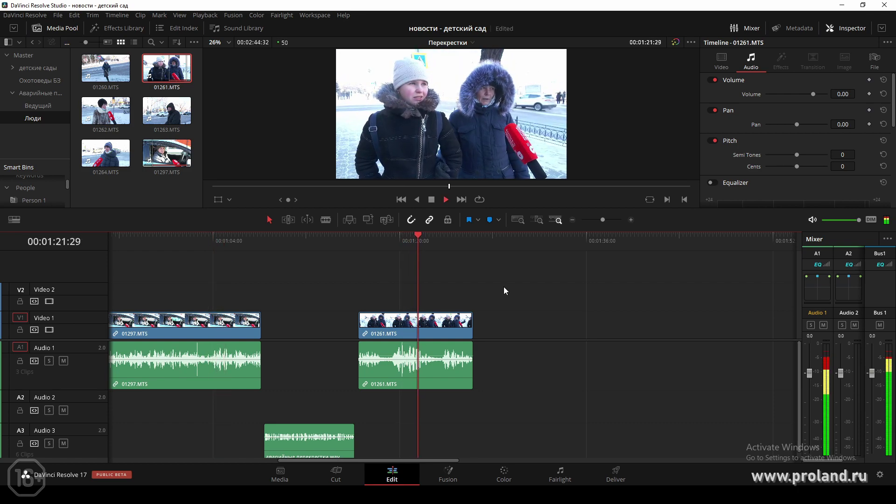
drag(446, 460, 473, 460)
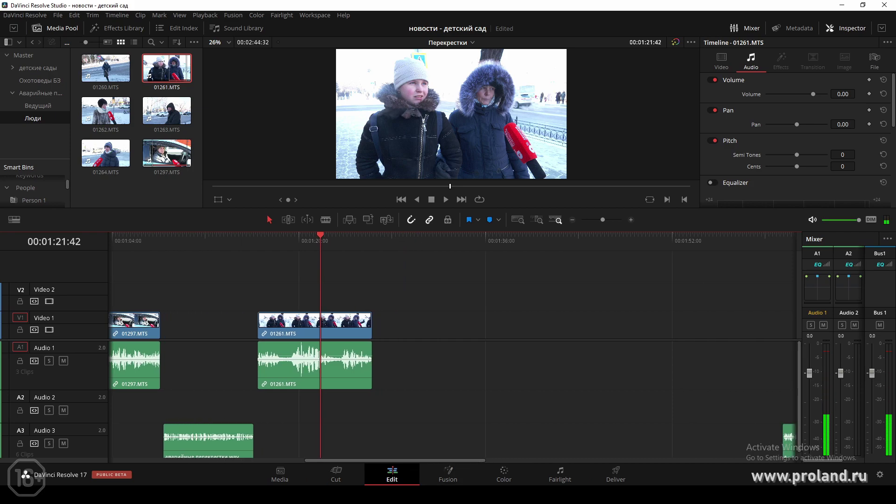
Check the timecode notes and load 01263.MTS into the source viewer.
key(alt+Tab)
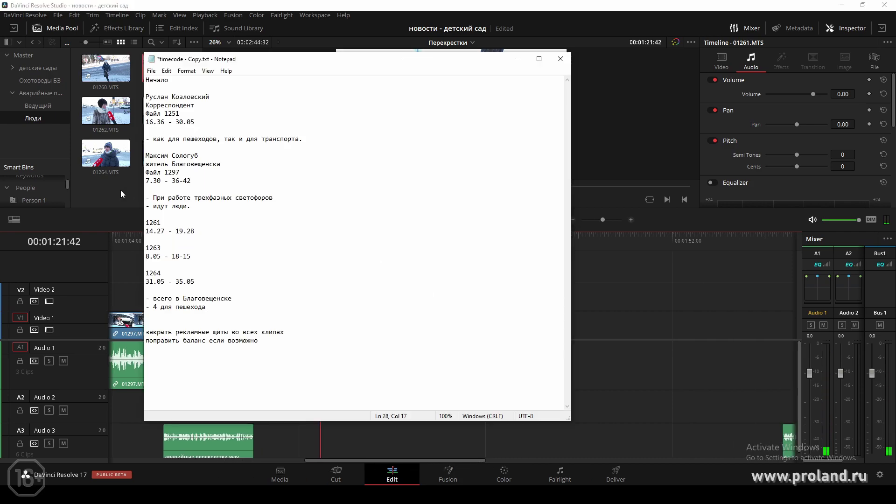
click(119, 189)
click(160, 117)
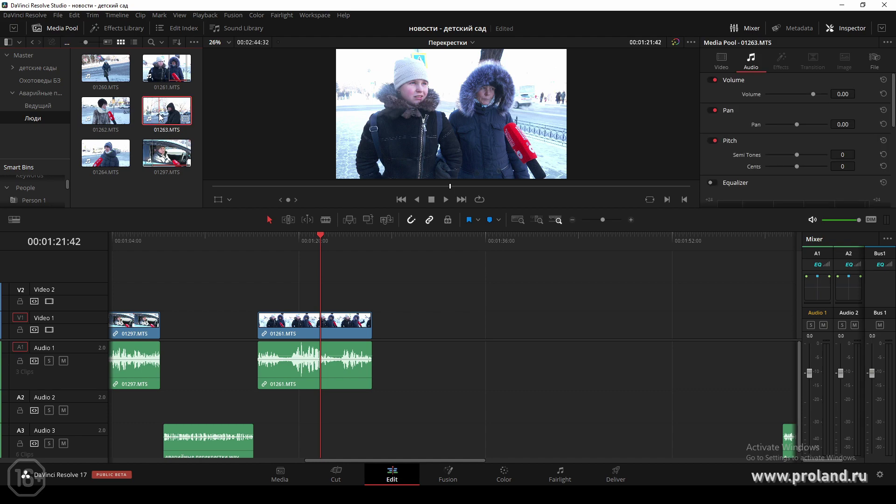
double_click(159, 117)
key(alt+Tab)
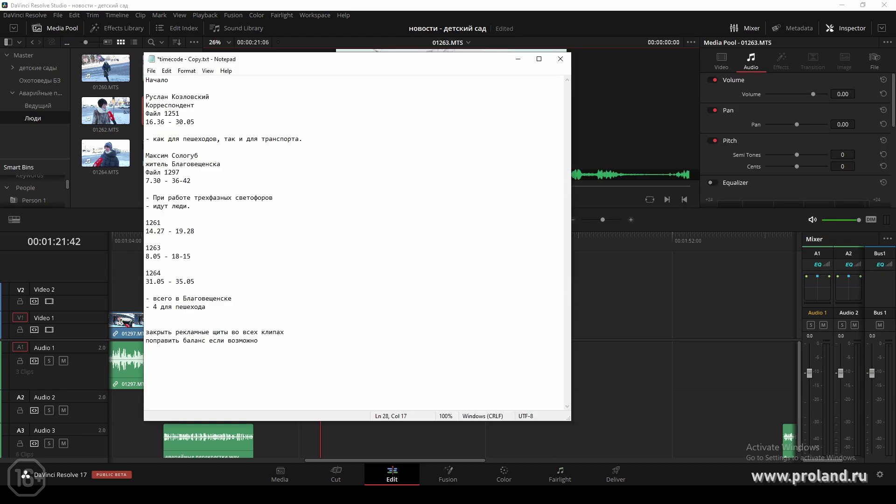
Reselect 01263.MTS and mark its in point at 00:00:08:06.
click(105, 192)
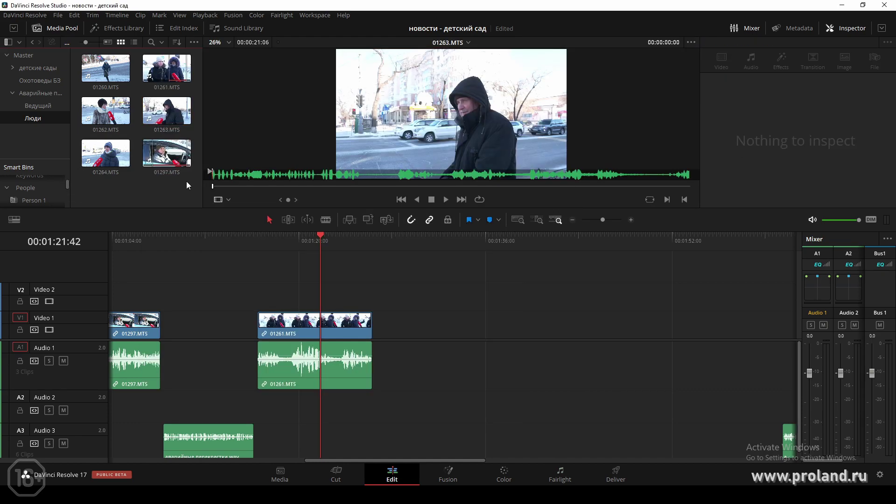
click(167, 111)
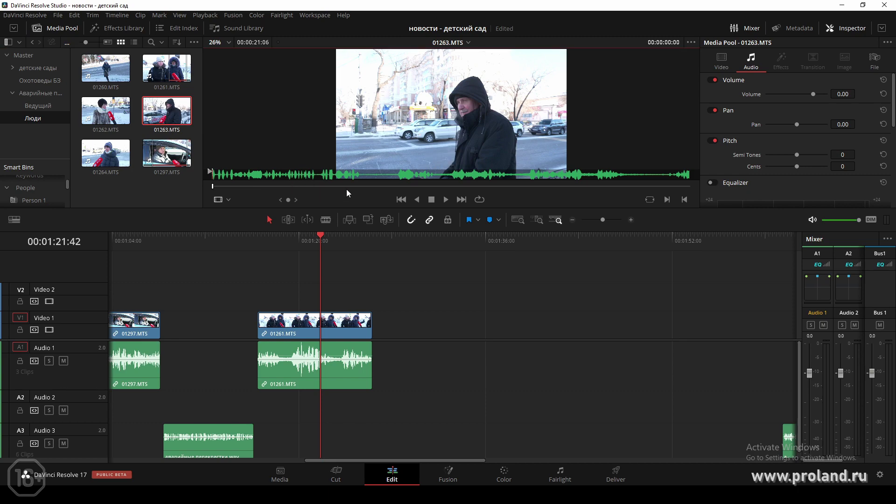
drag(346, 186, 396, 187)
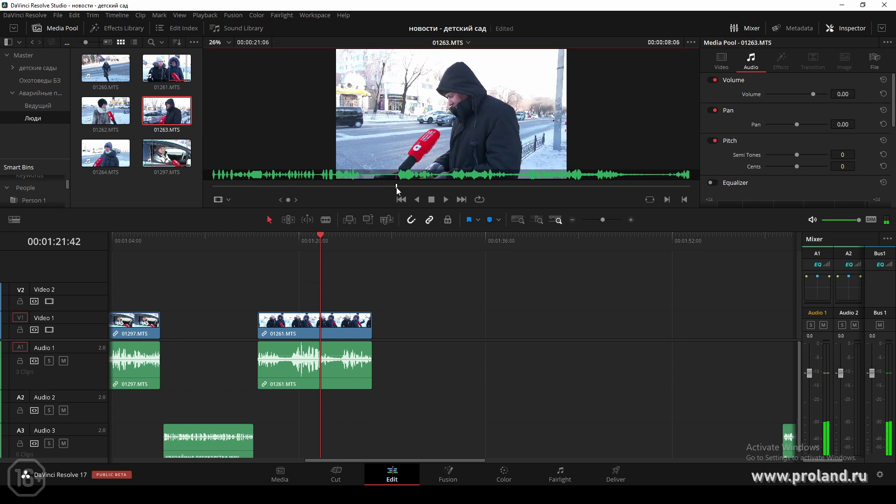
key(i)
Review the clip past the in point and mark the out point at 00:00:16:22.
key(space)
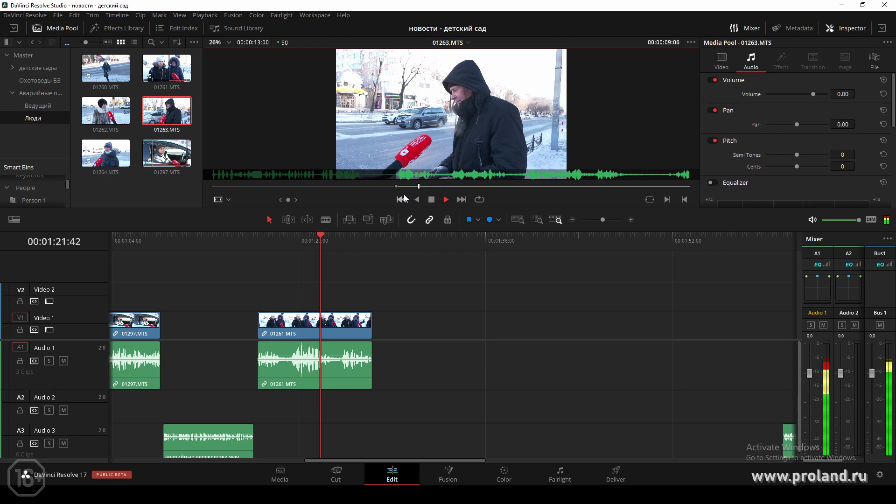
key(l)
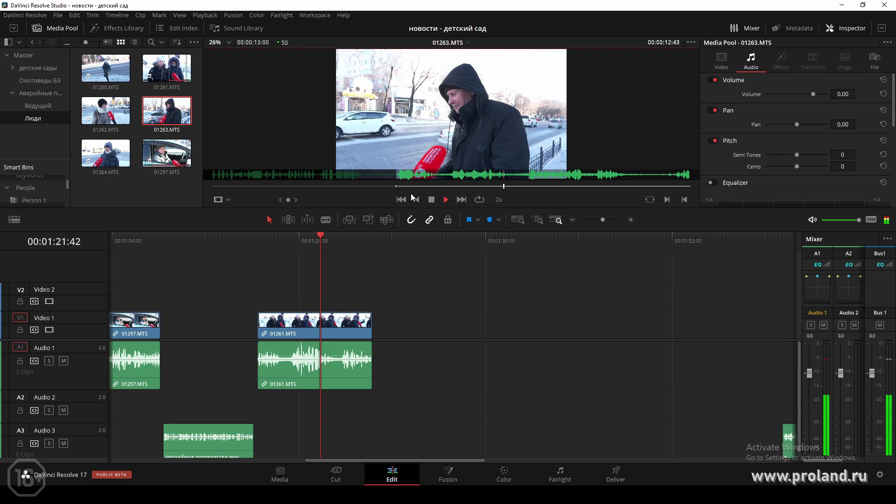
key(space)
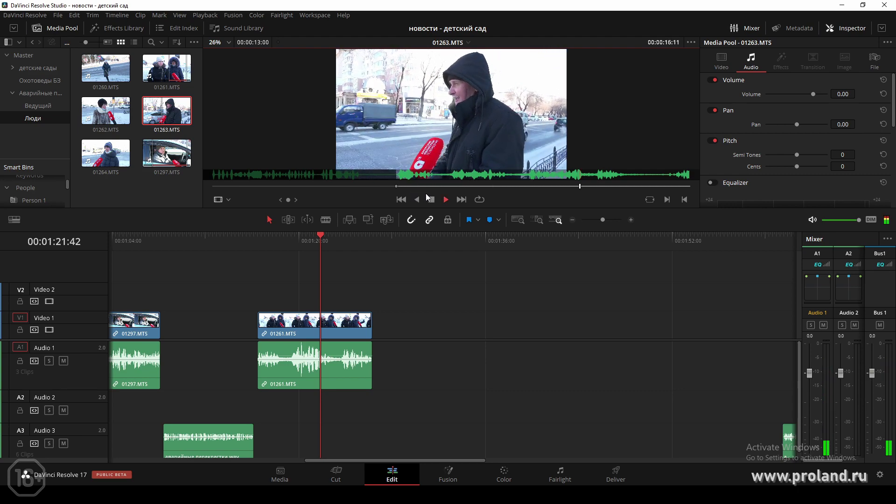
key(space)
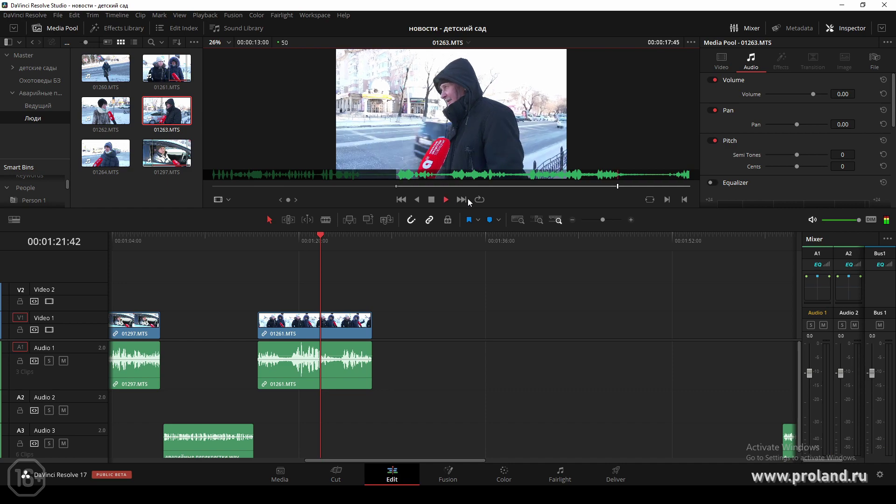
key(space)
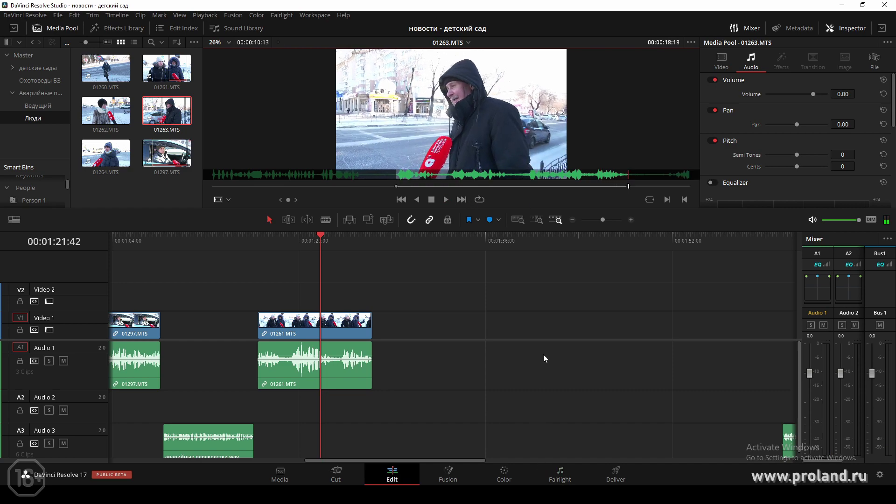
key(alt+Tab)
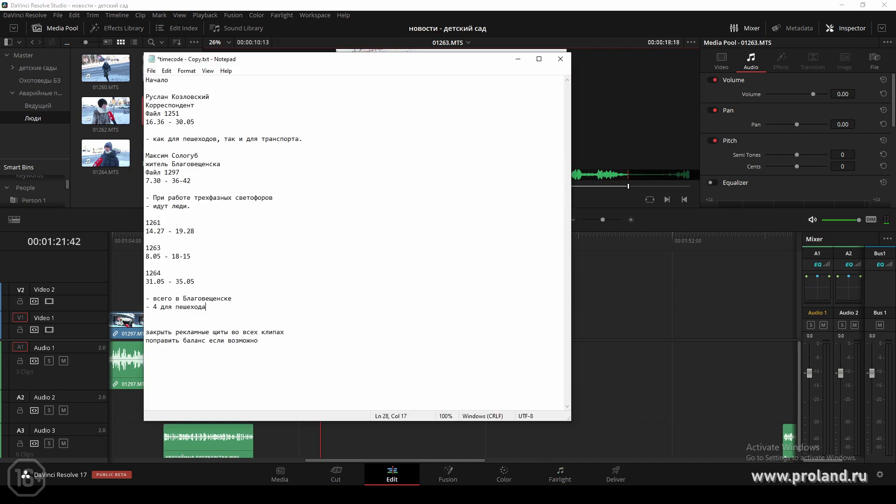
key(alt+Tab)
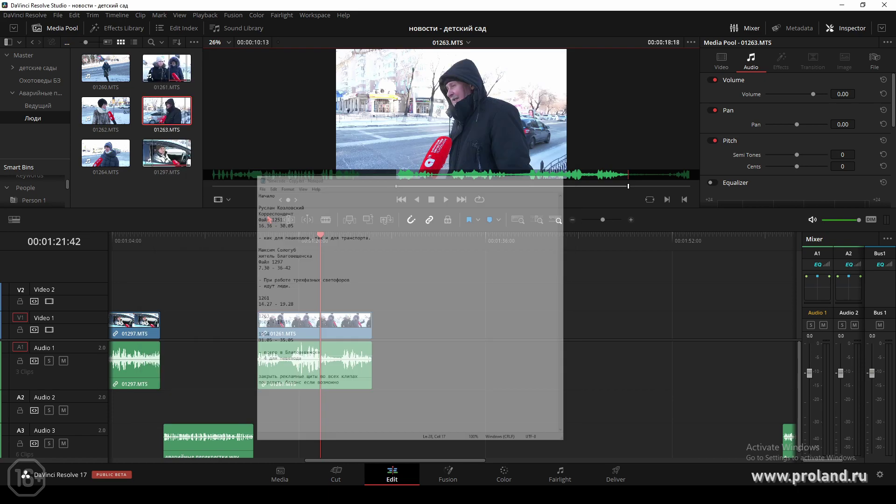
click(585, 186)
key(o)
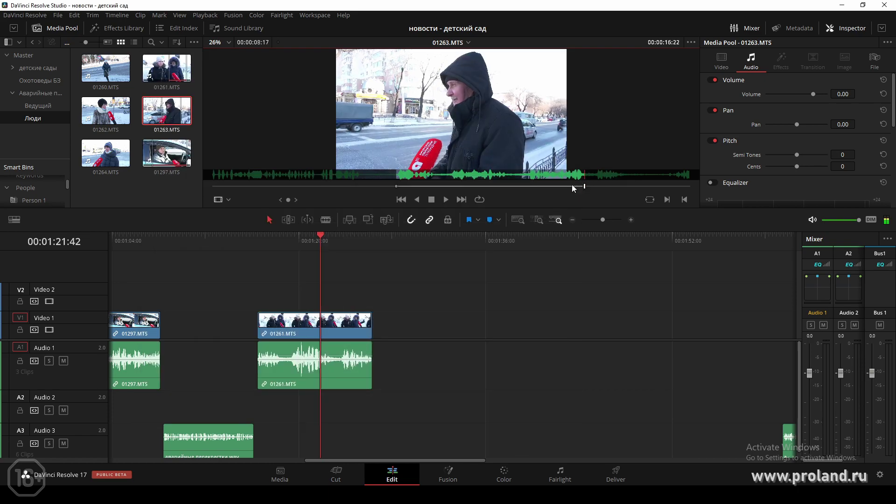
key(space)
Place the marked 01263.MTS section right after 01261 on V1/A1 and review the cut.
drag(467, 116, 397, 336)
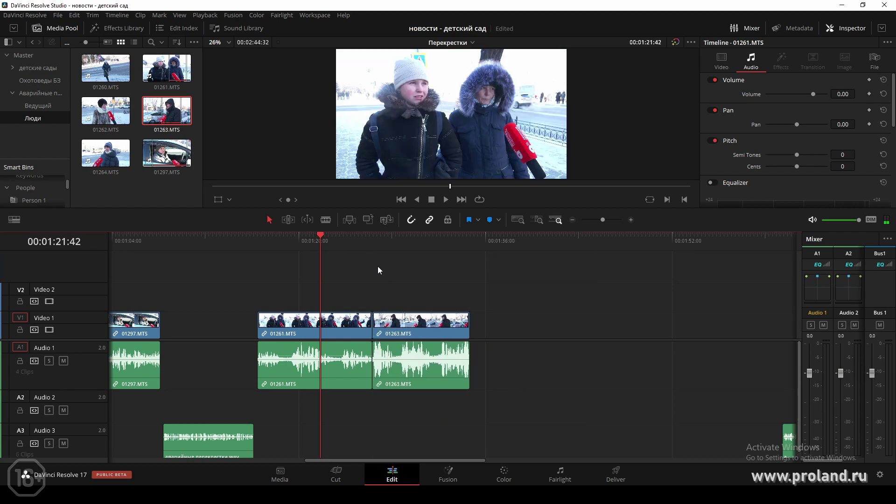
click(357, 244)
click(404, 243)
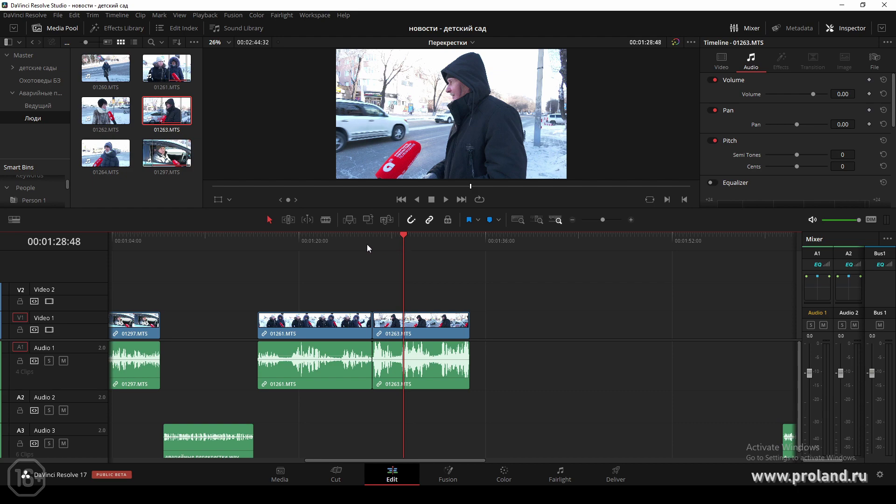
click(355, 242)
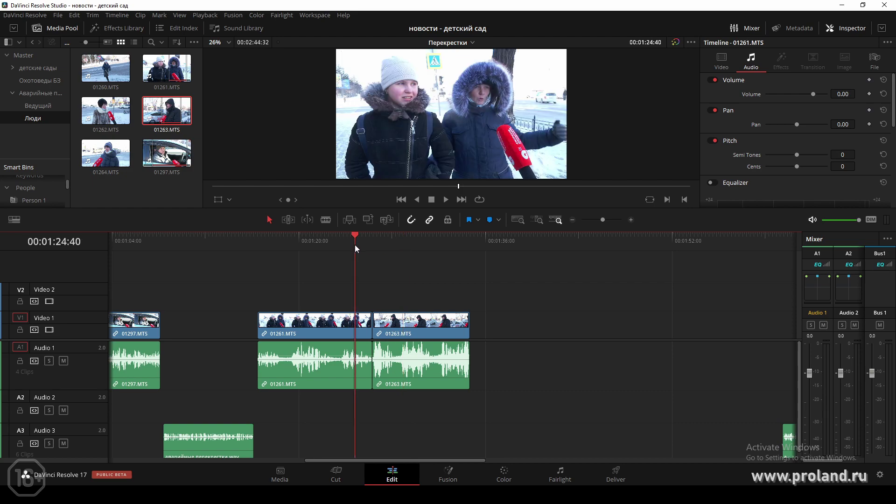
drag(354, 245, 372, 251)
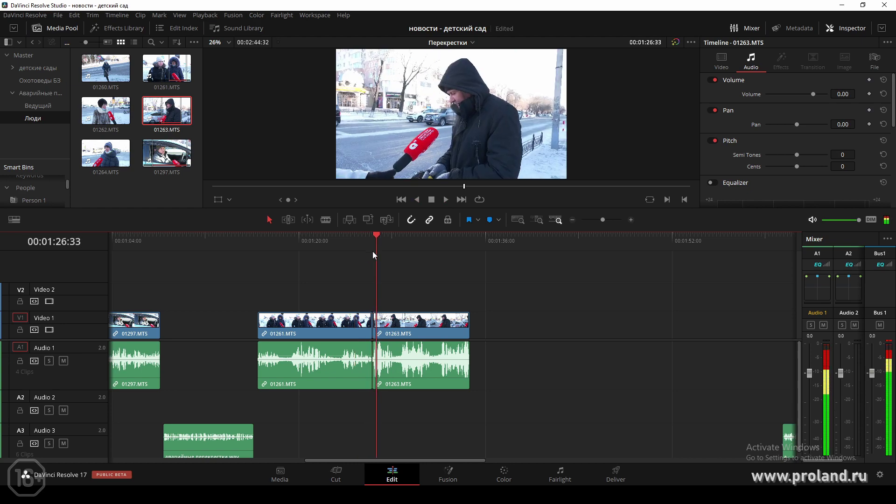
Add a short audio fade-out at the end of 01263.MTS on Audio 1.
drag(426, 460, 448, 459)
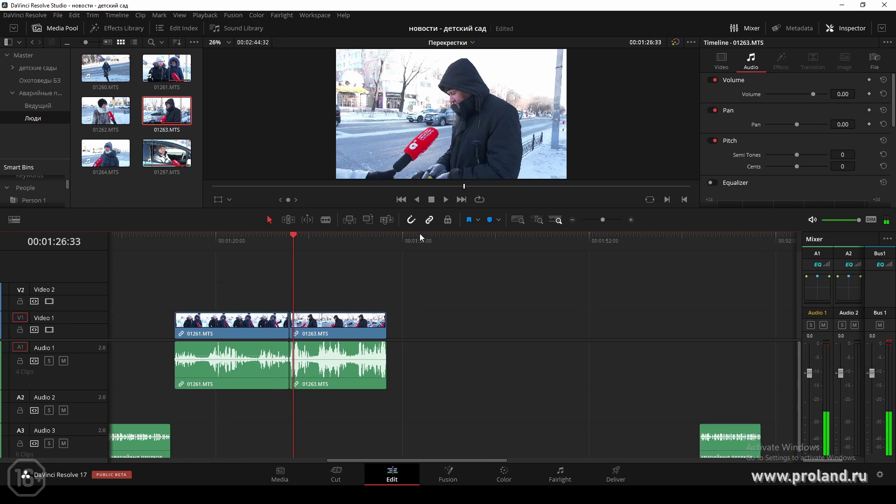
click(385, 242)
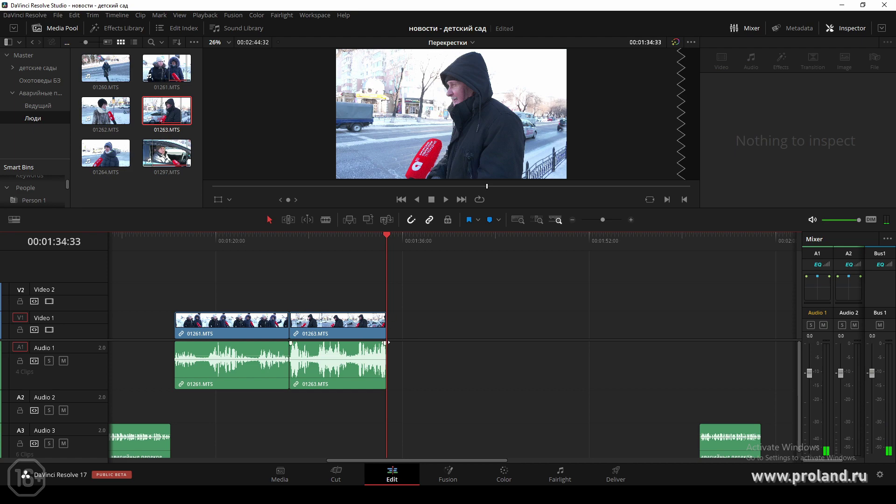
drag(388, 342, 386, 344)
click(630, 220)
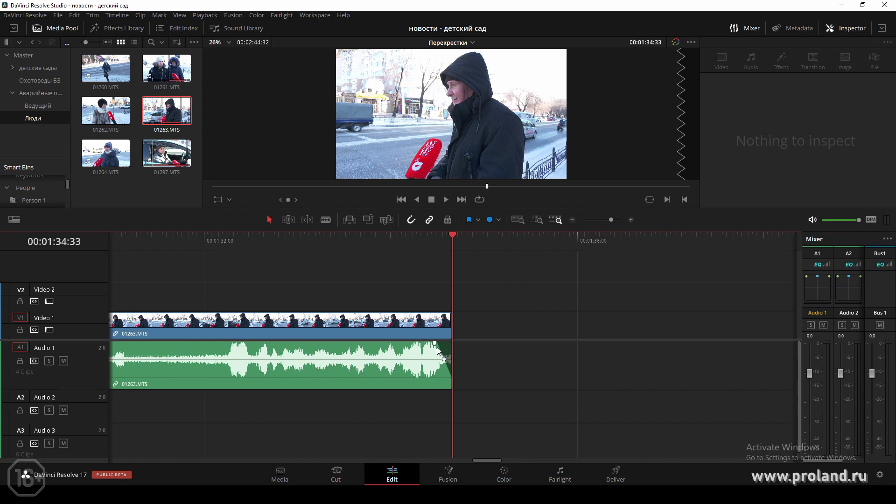
drag(437, 348, 442, 343)
click(572, 222)
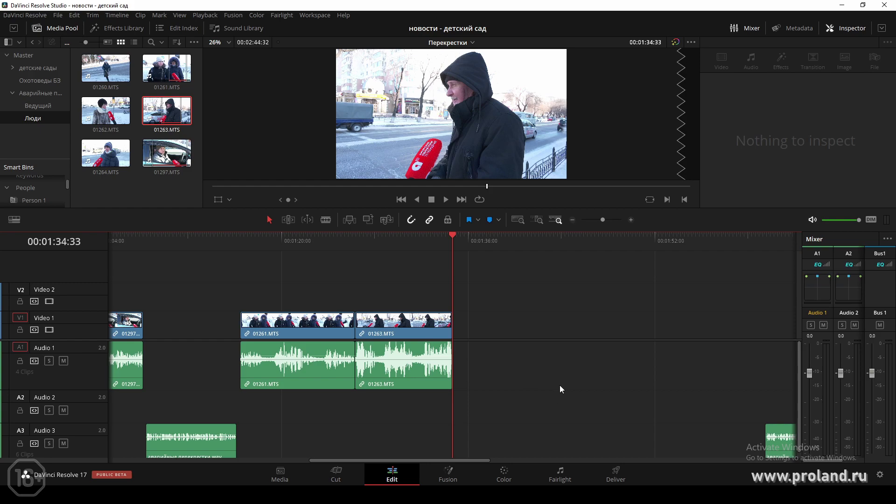
click(542, 499)
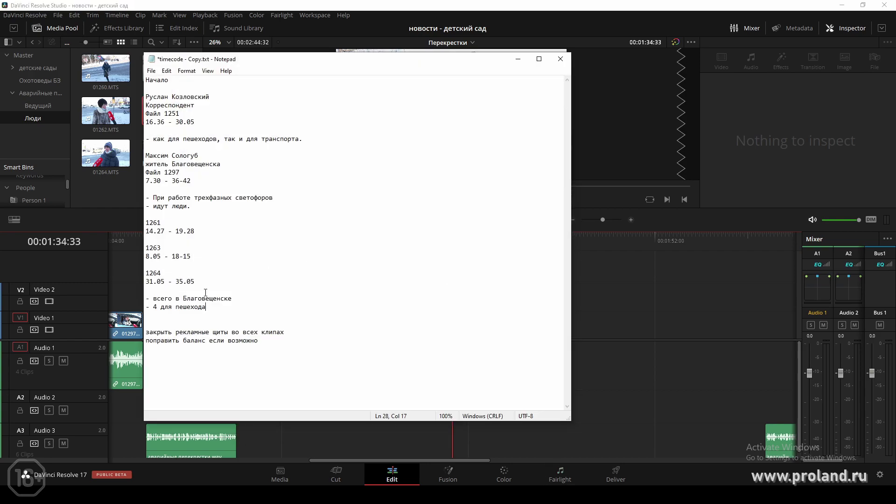
Load 01264.MTS as source, check its timecodes in the notes, and scrub to about 29:12.
click(105, 194)
click(107, 163)
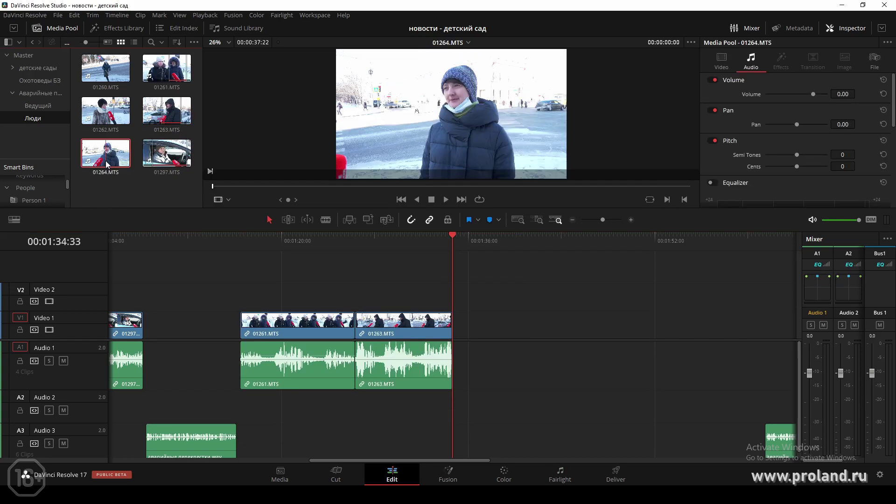
key(alt+Tab)
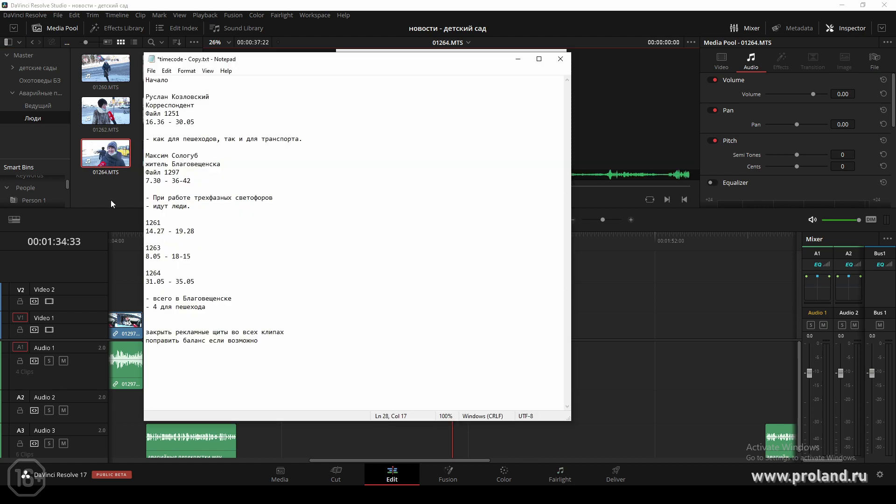
click(112, 164)
drag(400, 186, 605, 193)
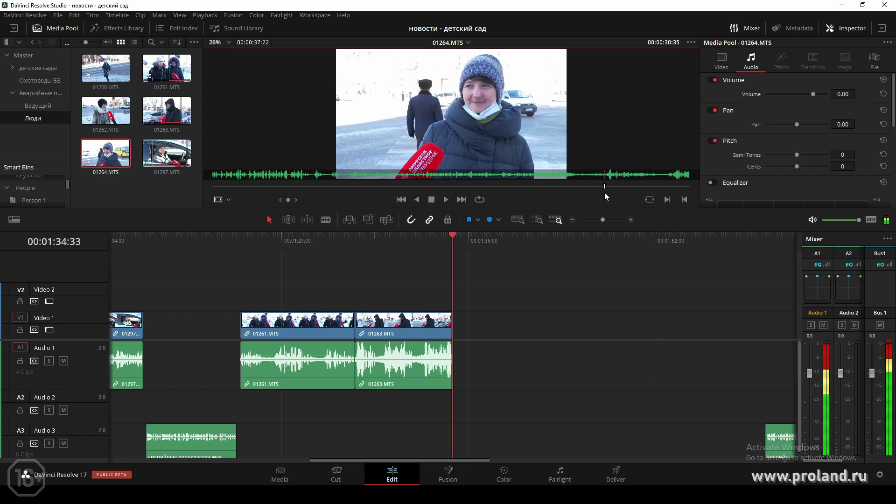
Mark 30:38 to 35:08 in 01264.MTS and drop it on V1/A1 after 01263.
key(i)
key(space)
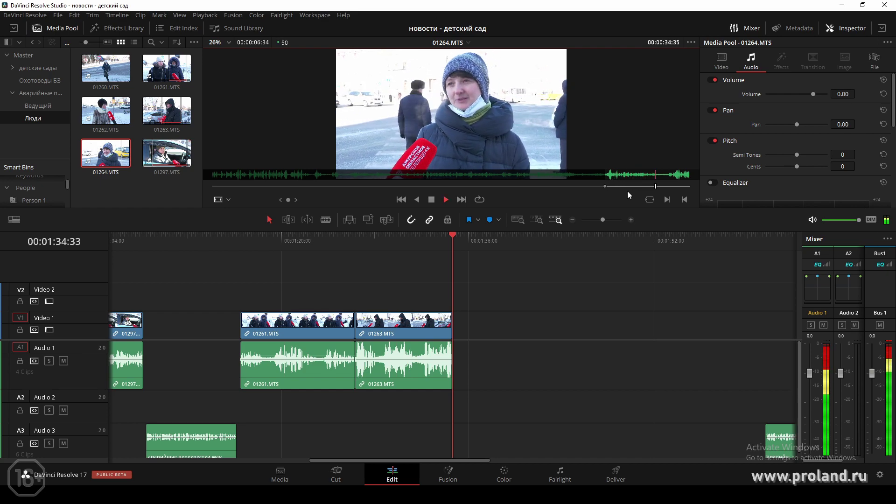
key(space)
key(o)
mouse_move(599, 153)
mouse_down()
mouse_move(563, 124)
mouse_move(489, 326)
mouse_up()
Find the trim point at 36:05 in clip 01264 and trim its start to it.
click(630, 220)
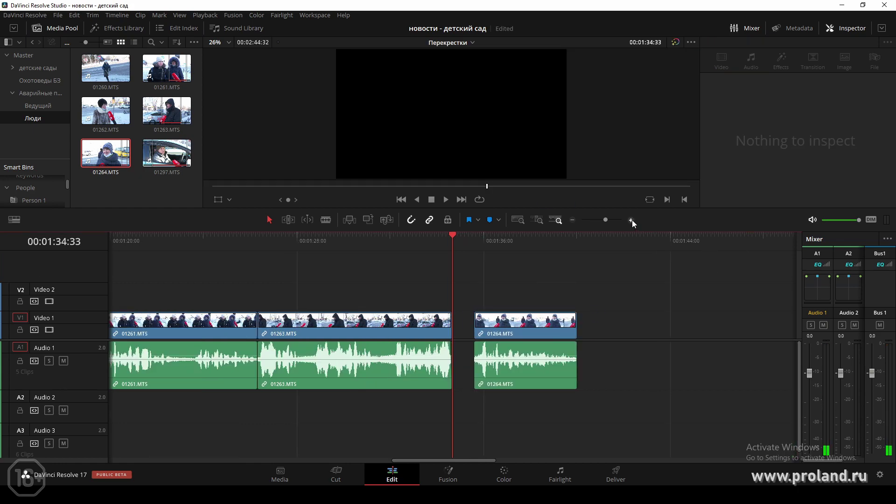
click(631, 219)
click(490, 245)
key(space)
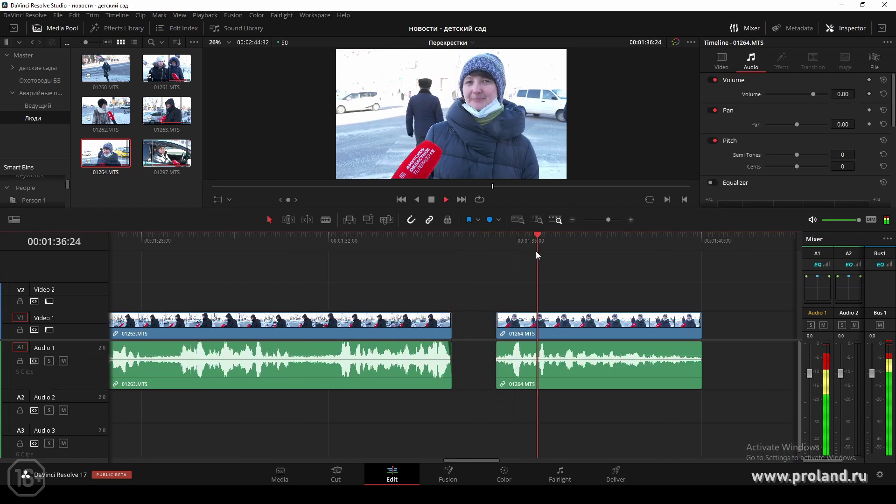
click(522, 245)
click(520, 245)
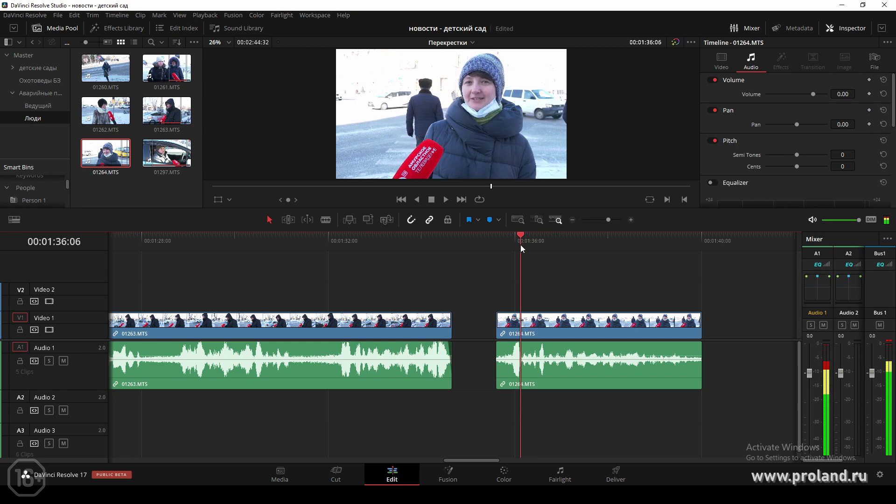
key(space)
click(520, 244)
key(space)
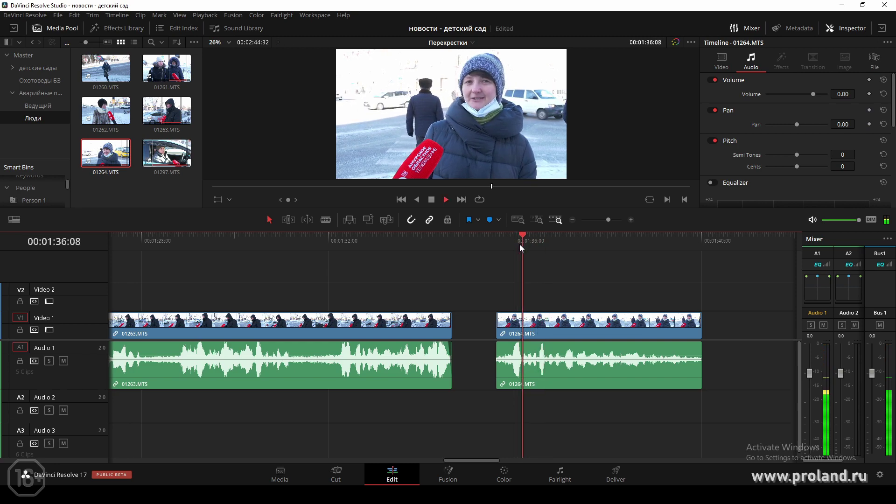
click(519, 245)
drag(497, 322, 523, 330)
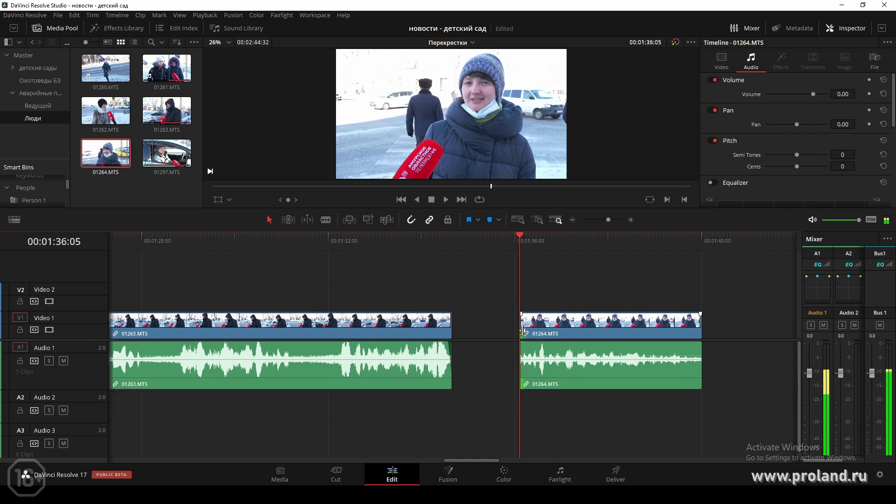
key(space)
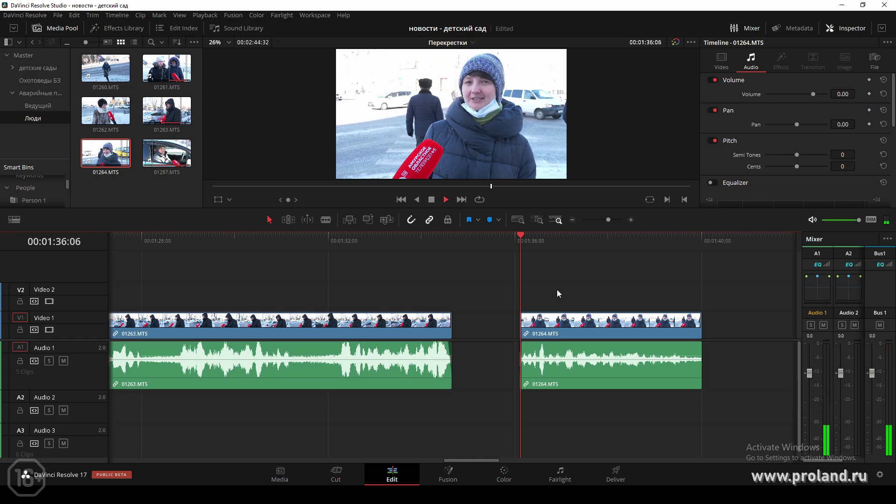
click(520, 258)
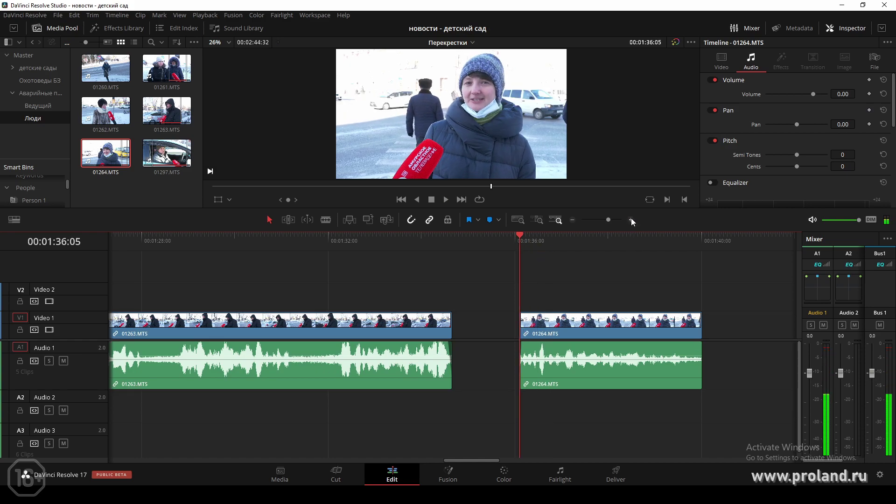
Extend the start of 01264 a few frames earlier and play the adjusted head.
click(631, 220)
drag(456, 320, 440, 321)
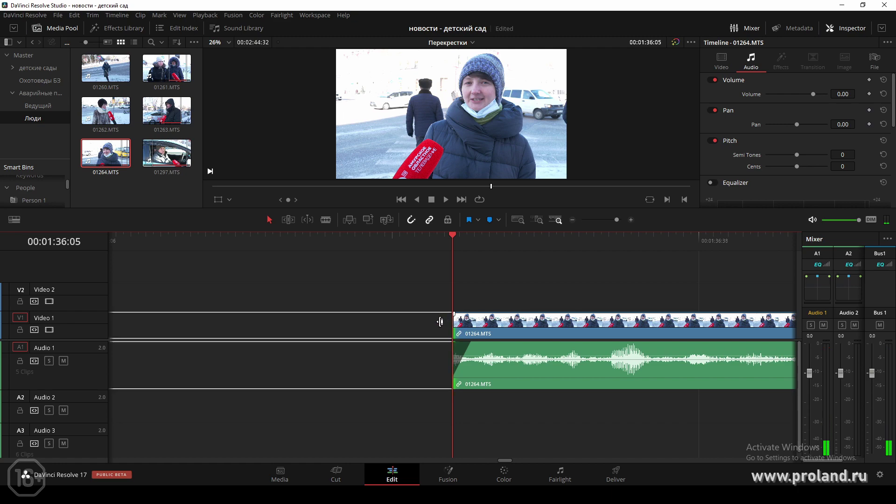
click(426, 239)
key(space)
key(space)
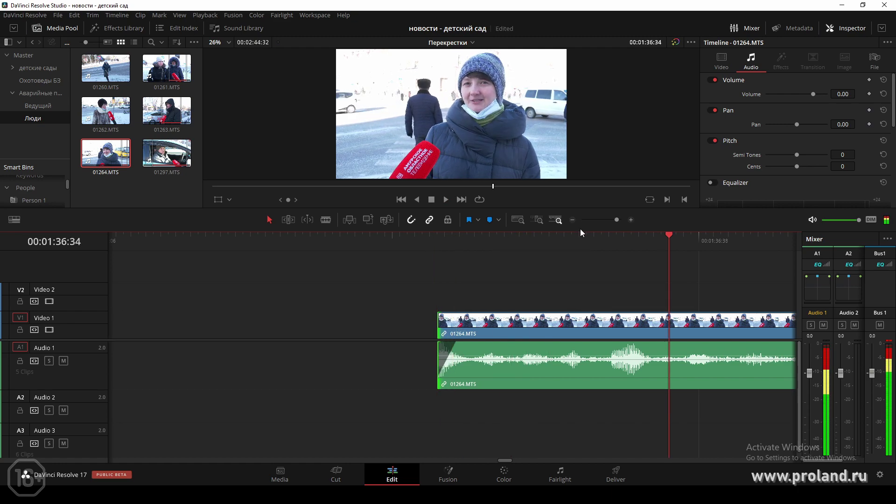
click(573, 220)
Delete the gap before 01264 so it follows 01263 directly, then review the cut.
click(573, 220)
click(391, 332)
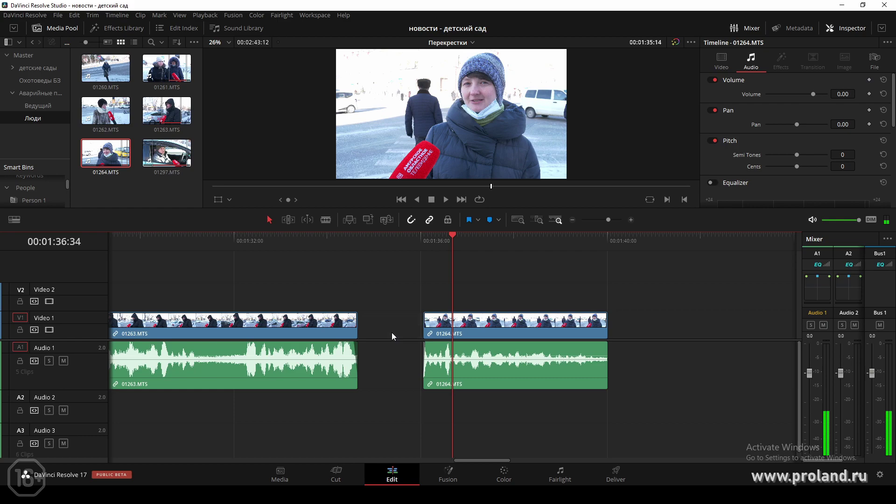
key(Delete)
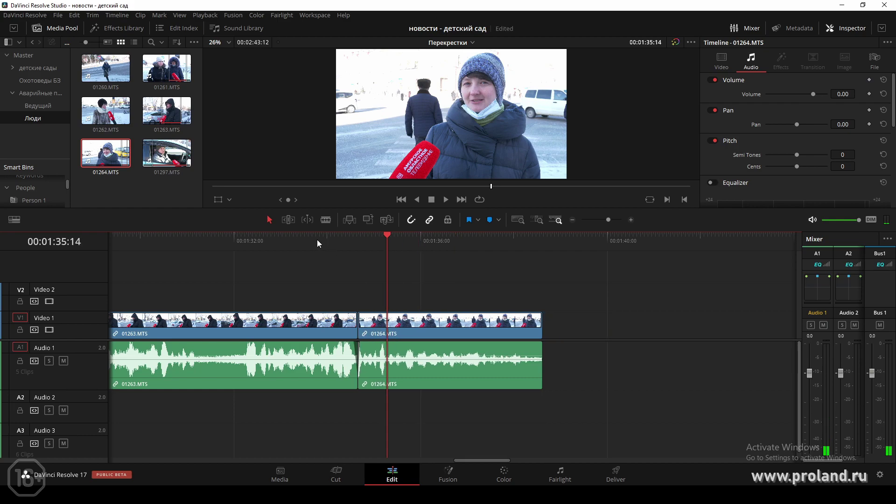
click(317, 239)
key(space)
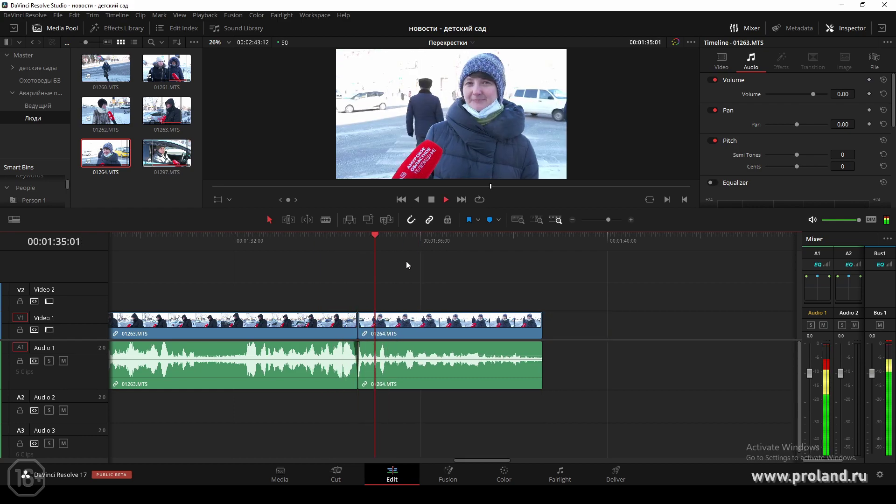
click(572, 220)
click(571, 219)
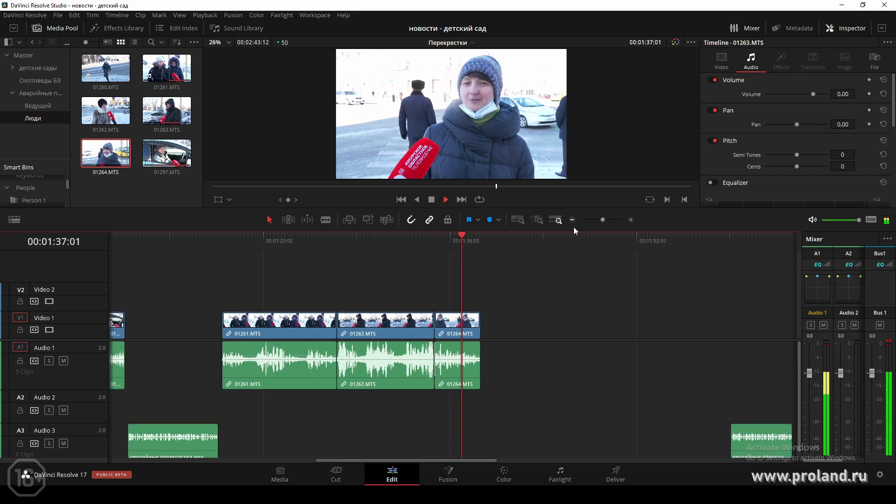
Snap the first Audio 3 music clip to the playhead and butt the next one after it.
key(space)
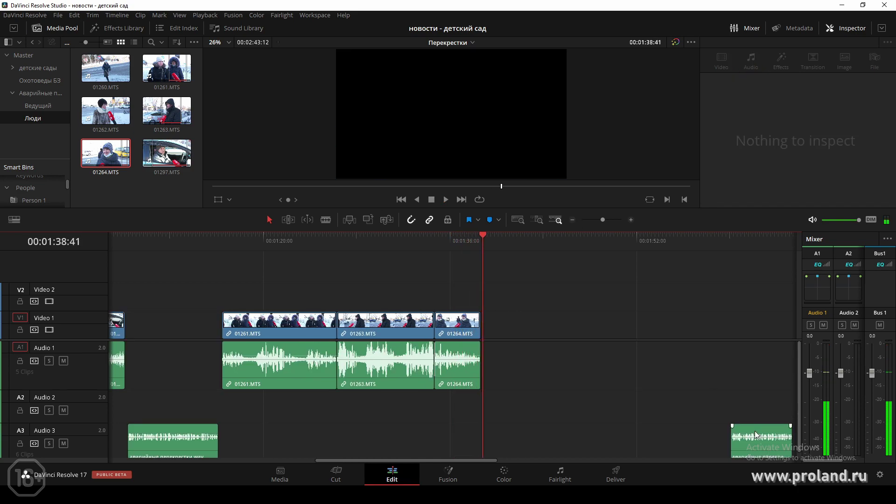
drag(754, 430, 510, 429)
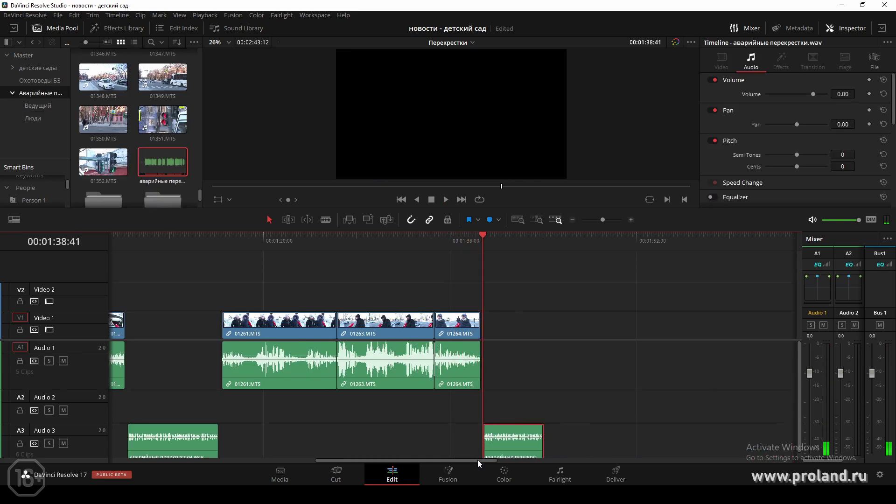
drag(477, 459, 535, 459)
key(alt+Tab)
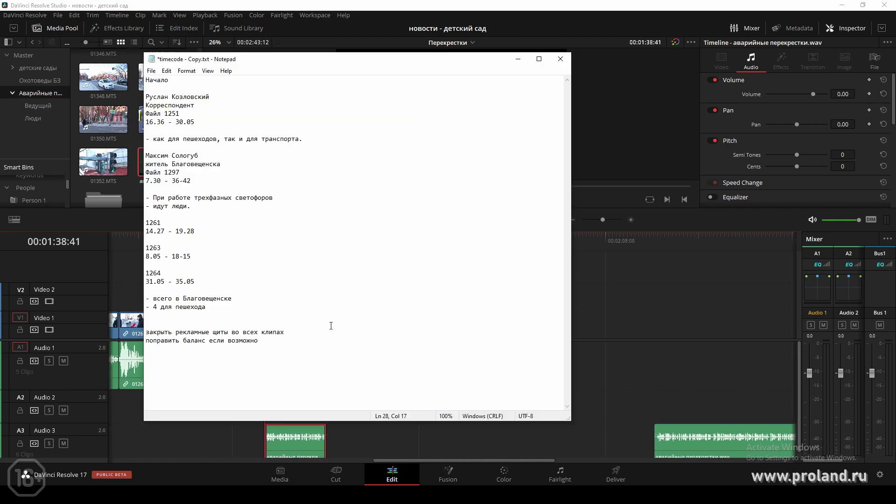
click(617, 326)
drag(691, 432, 369, 432)
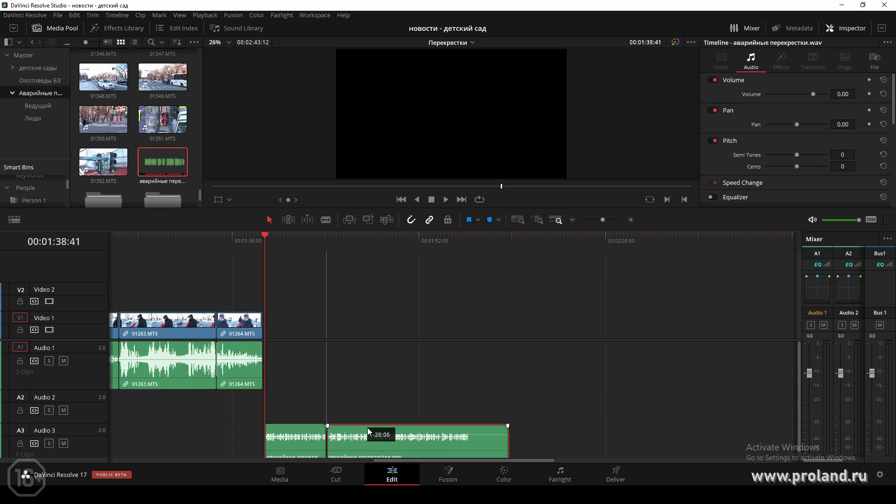
Move the last music clip against the others and zoom out to the whole edit.
click(573, 220)
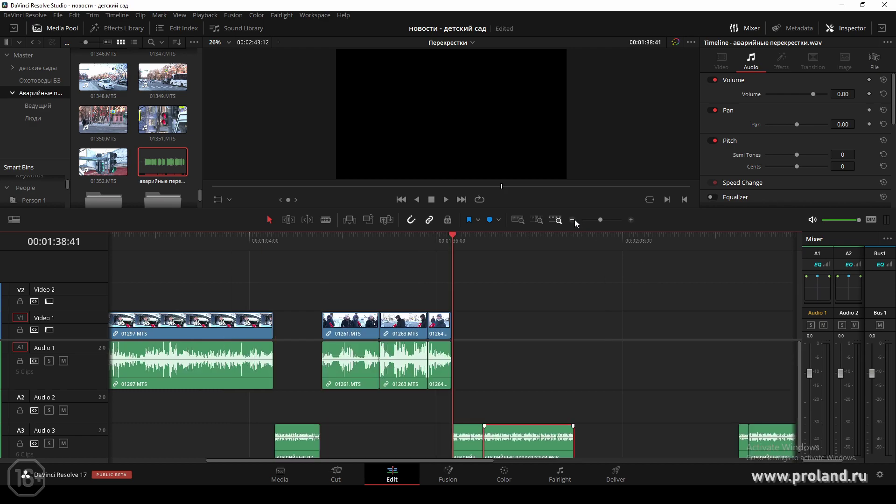
mouse_move(723, 410)
mouse_down()
mouse_move(769, 434)
mouse_move(604, 433)
mouse_up()
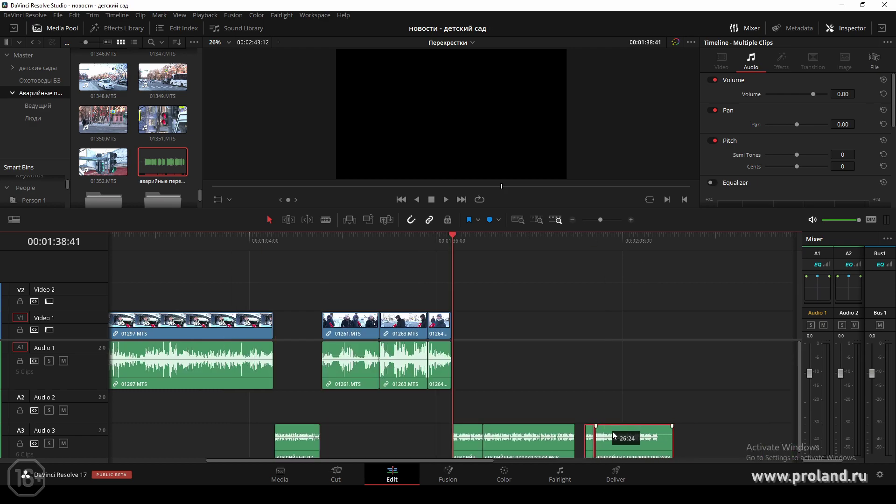
drag(508, 459, 583, 460)
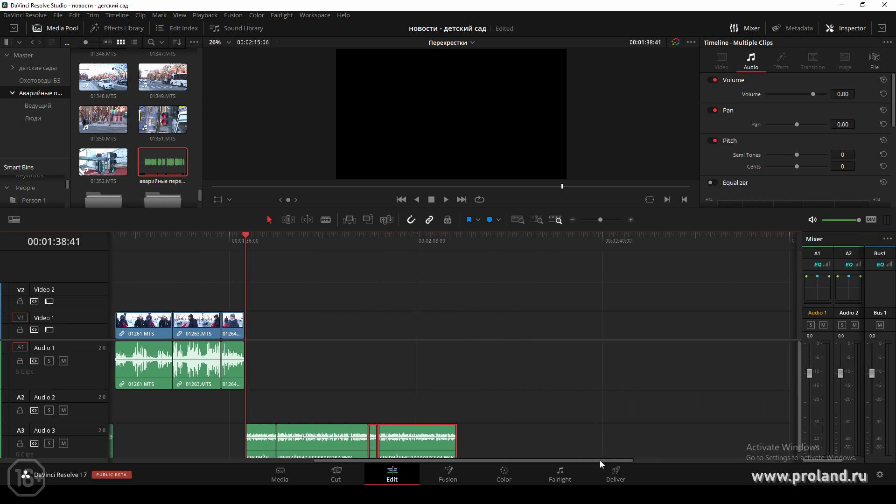
click(507, 254)
key(End)
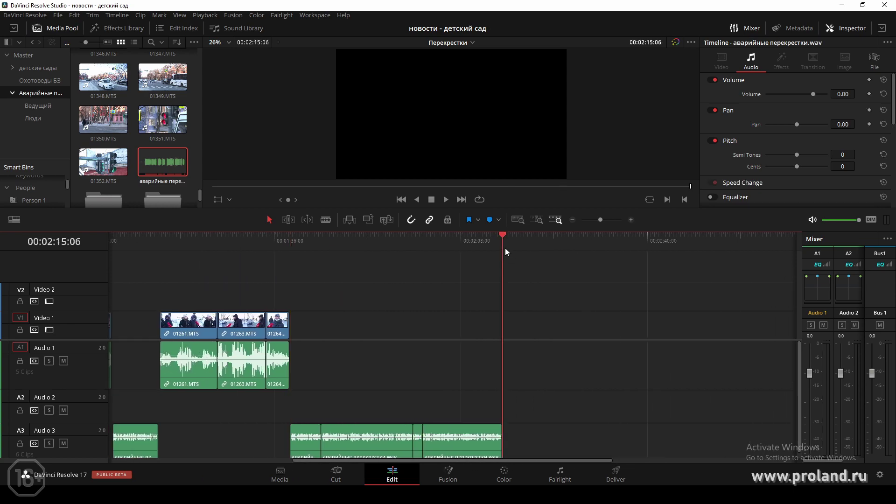
click(574, 220)
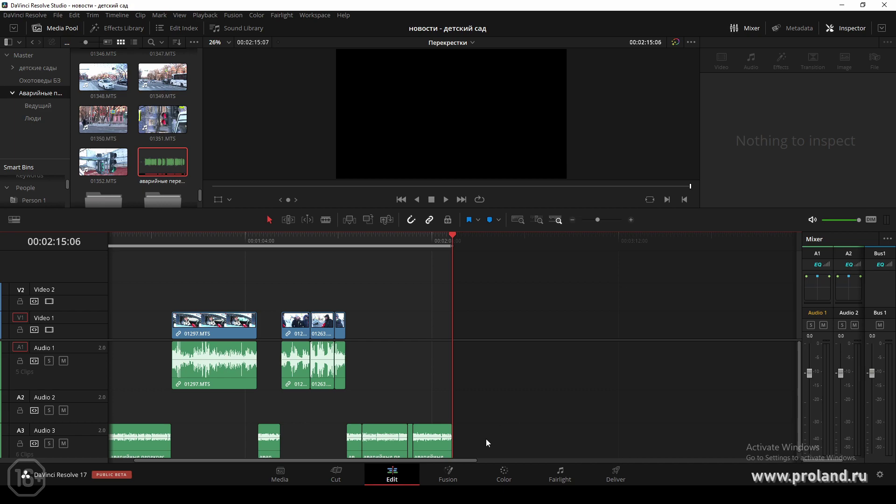
drag(470, 460, 267, 459)
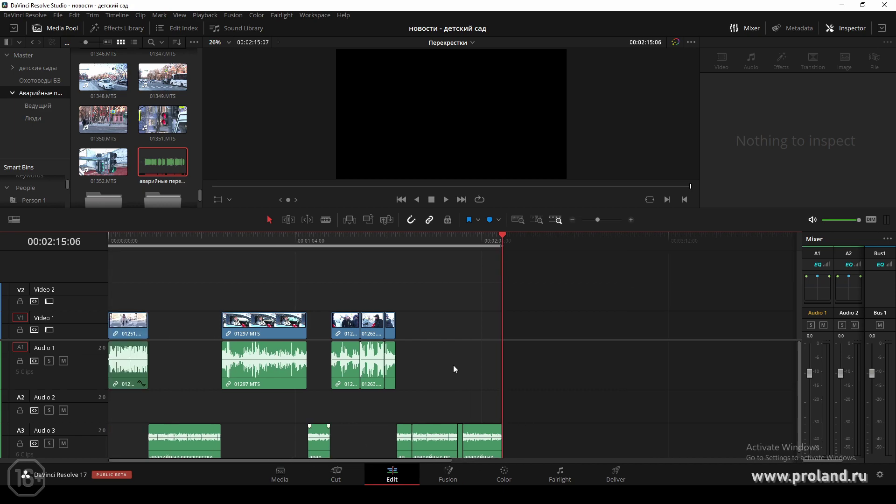
Move every interview clip from V1/A1 up to Video 2 and Audio 2.
mouse_move(441, 356)
mouse_down()
mouse_move(140, 374)
mouse_move(133, 396)
mouse_up()
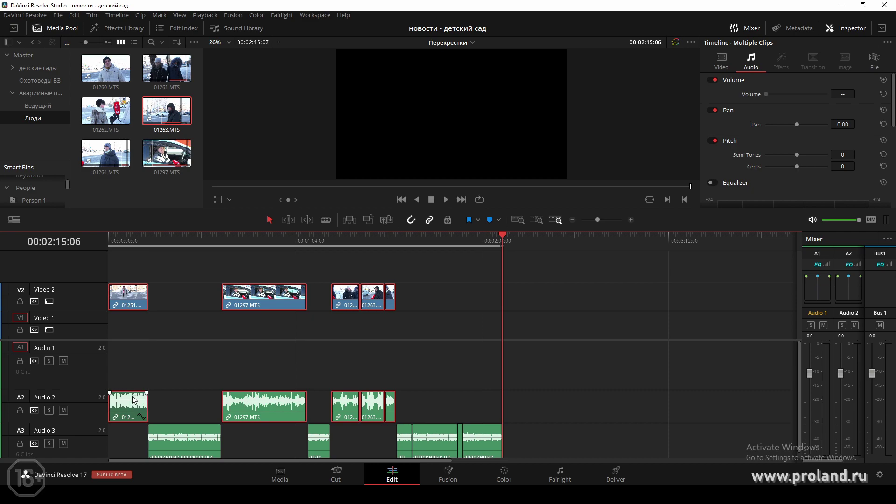
click(198, 354)
click(148, 243)
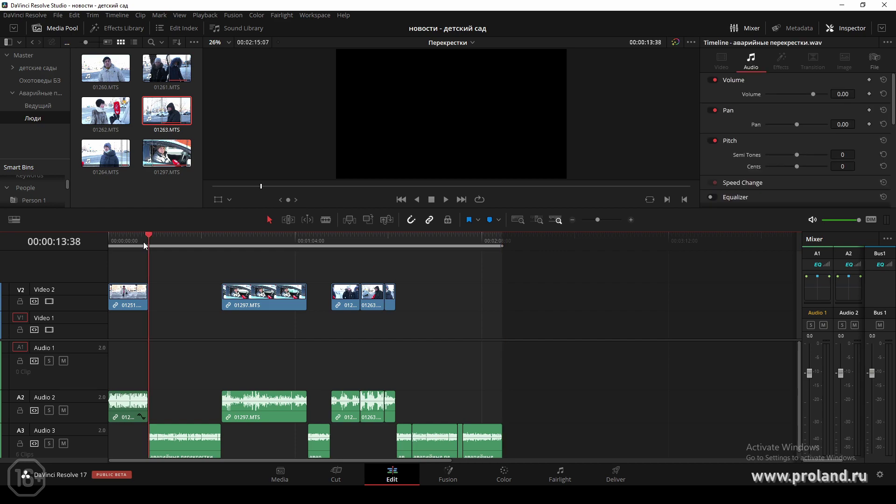
Review the end of 01251.MTS and open the Аварийные перекрестки street-footage bin.
click(630, 219)
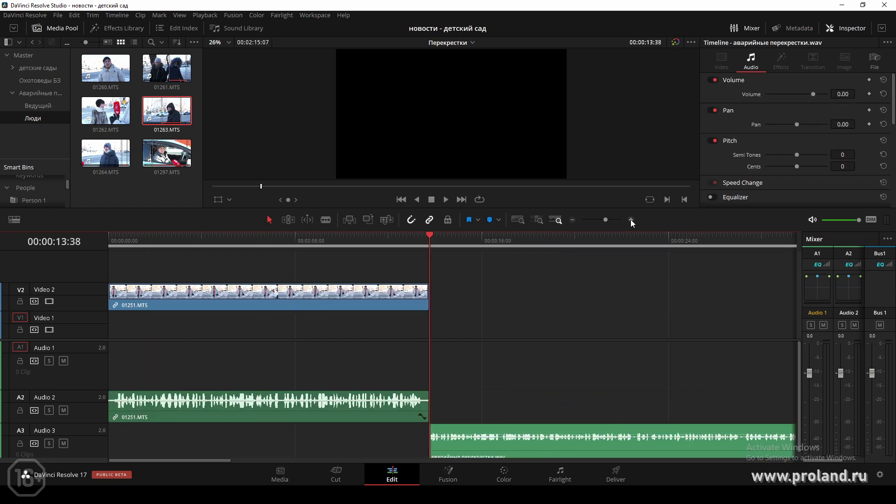
drag(203, 460, 231, 460)
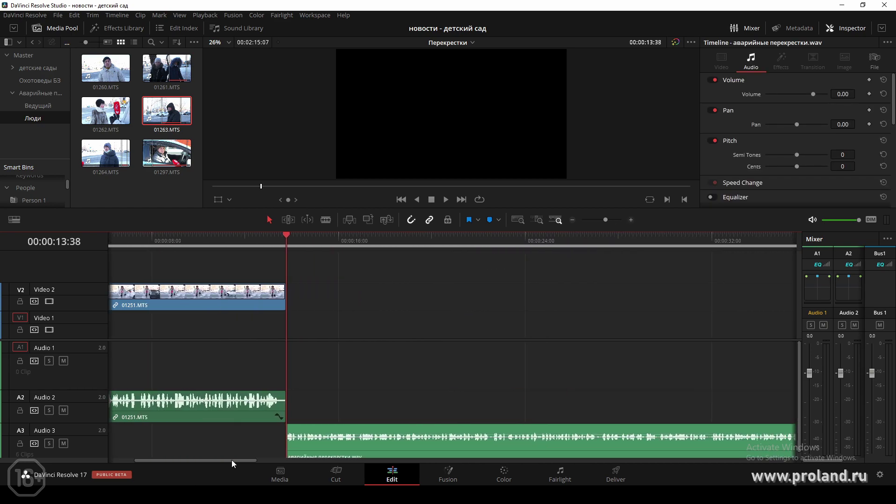
click(223, 243)
key(space)
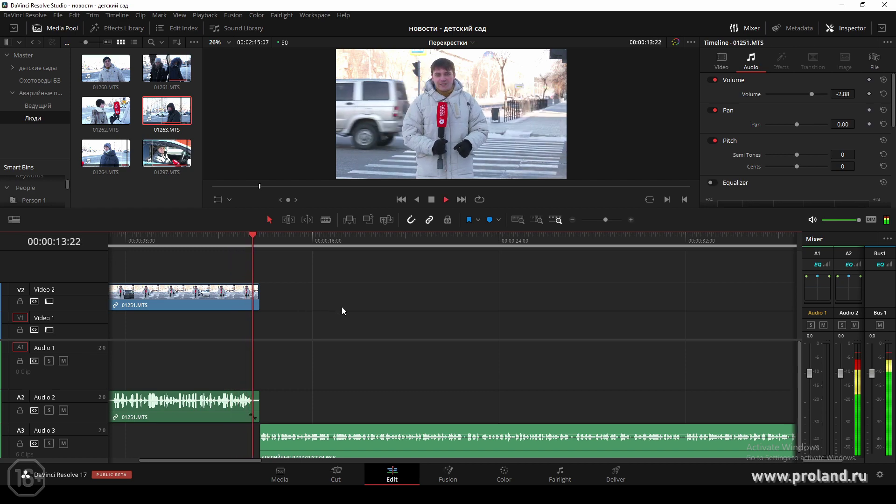
click(45, 93)
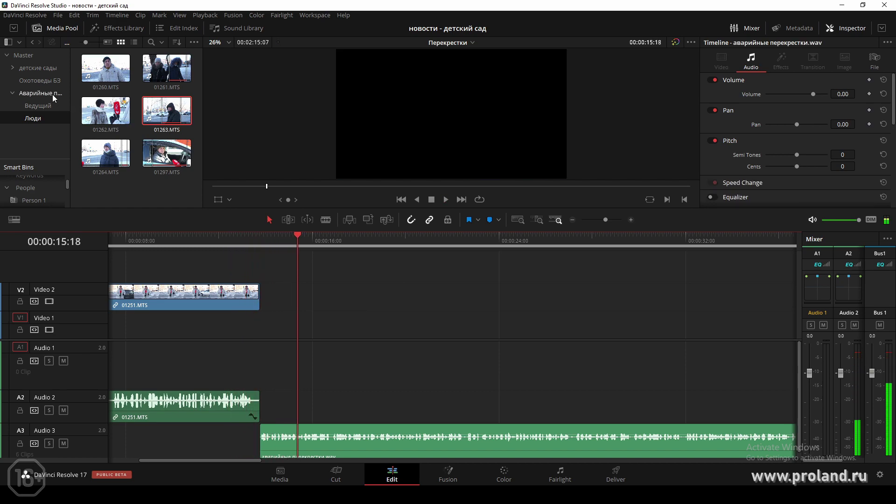
click(14, 29)
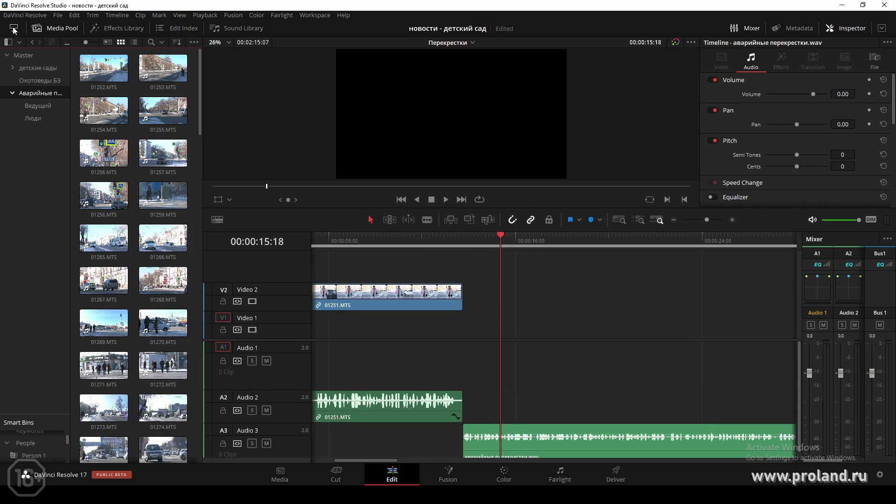
Give the Media Pool clip area the full left-side height.
click(13, 29)
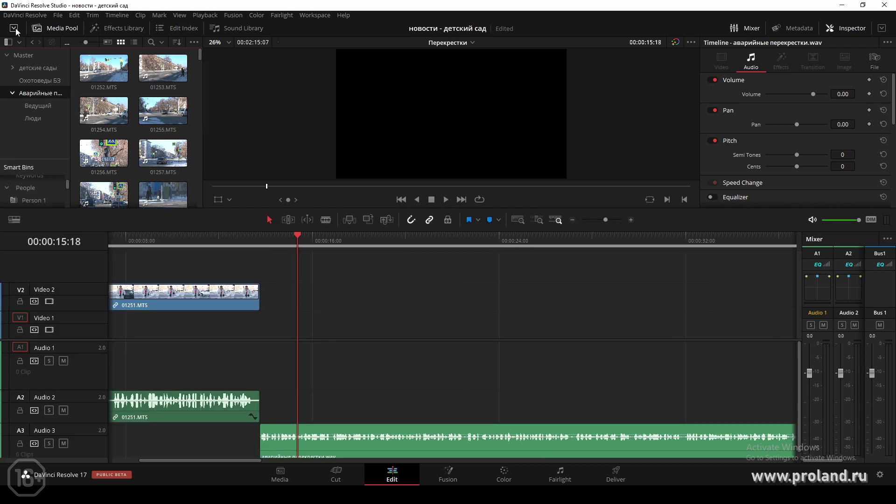
click(14, 29)
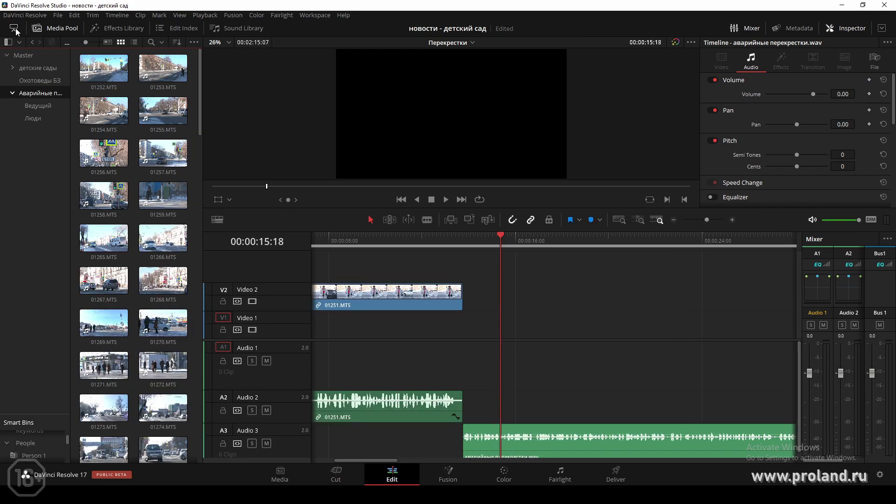
mouse_move(200, 120)
mouse_down()
mouse_move(201, 438)
mouse_move(200, 110)
mouse_up()
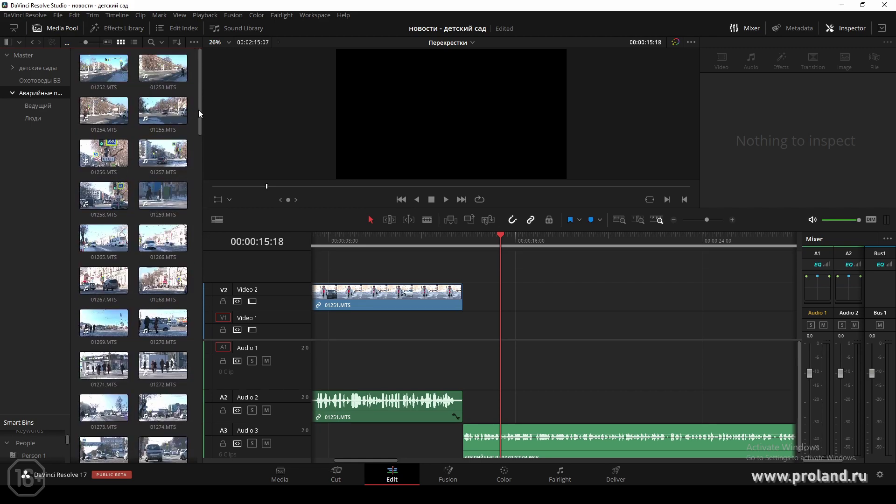
click(43, 27)
click(43, 26)
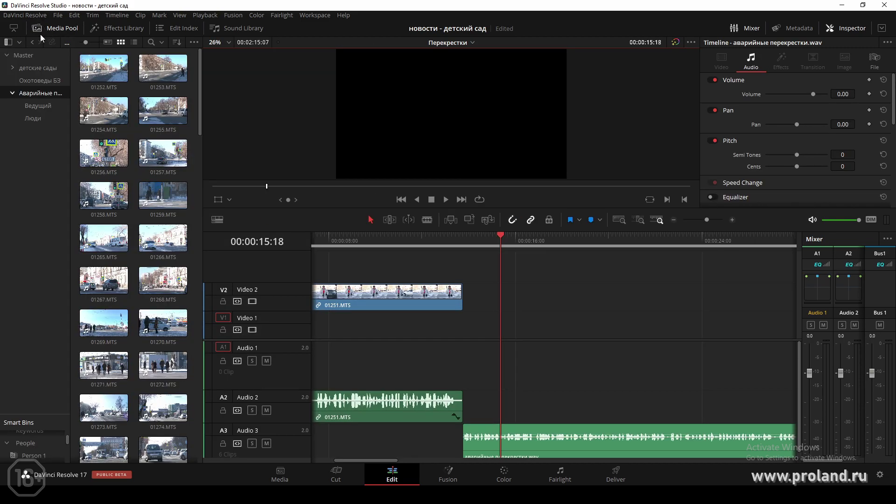
Hide the bin list and close the Mixer and Inspector to restore dual viewers.
click(8, 43)
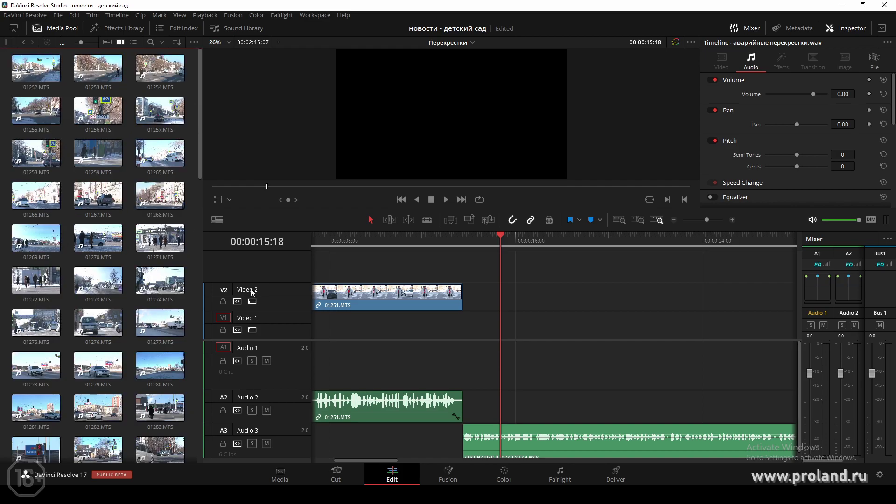
mouse_move(200, 160)
mouse_down()
mouse_move(200, 194)
mouse_move(198, 151)
mouse_up()
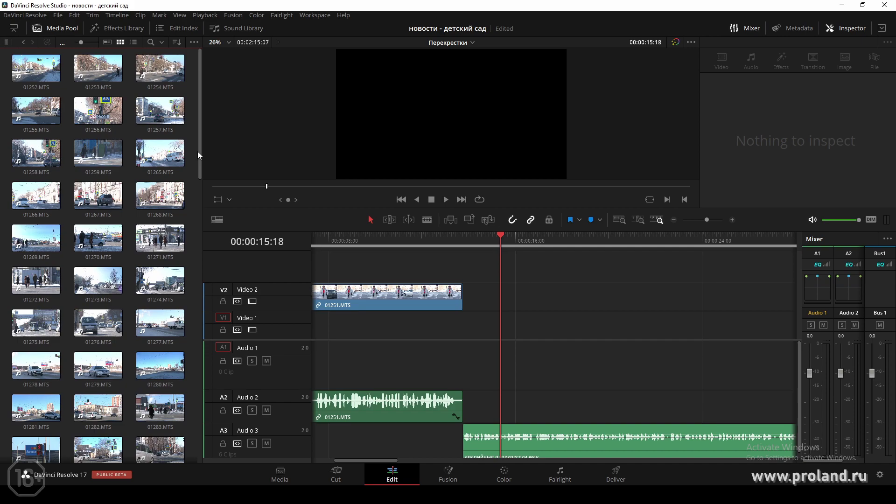
click(745, 30)
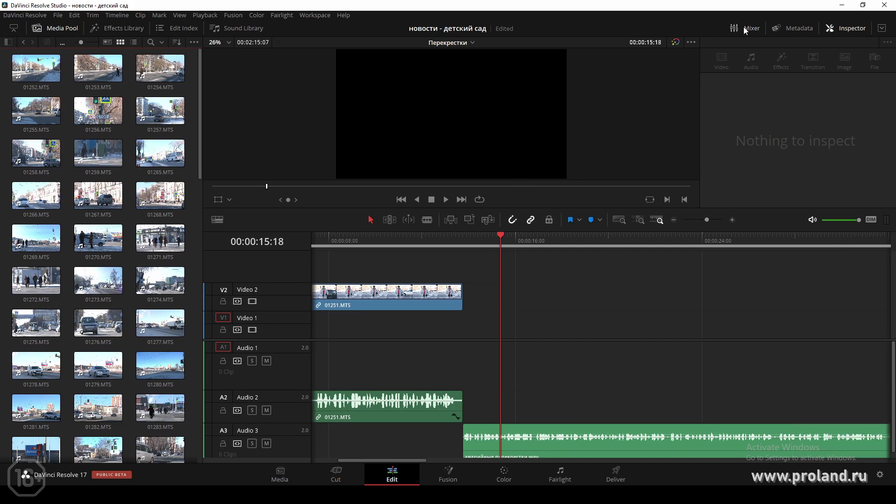
click(835, 26)
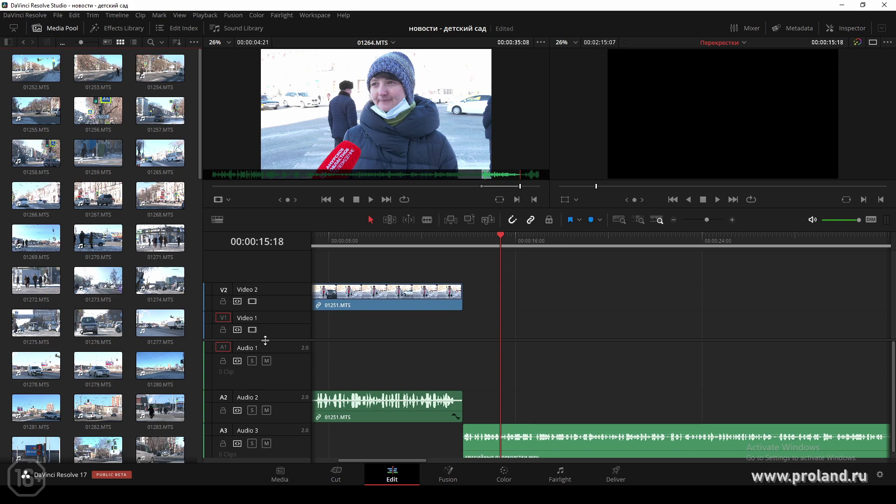
Park the playhead at the end of interview clip 01251.MTS on Video 2.
click(458, 239)
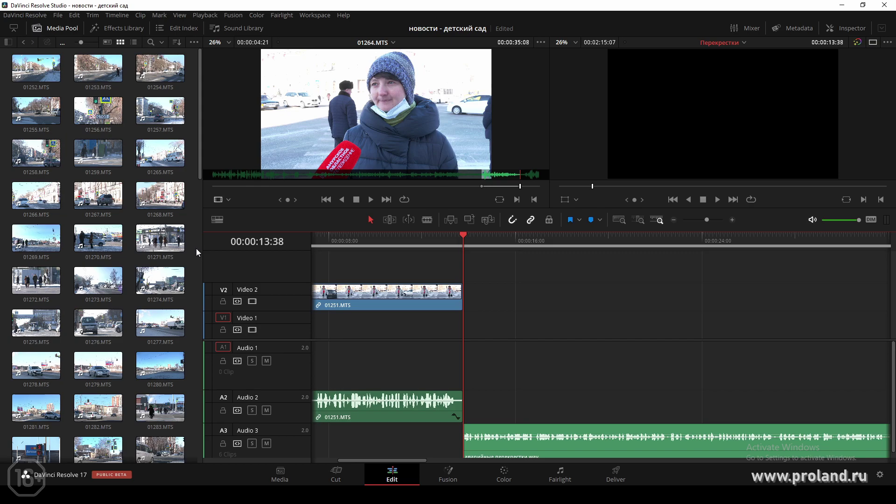
scroll(194, 248, down, 5)
scroll(194, 248, down, 5)
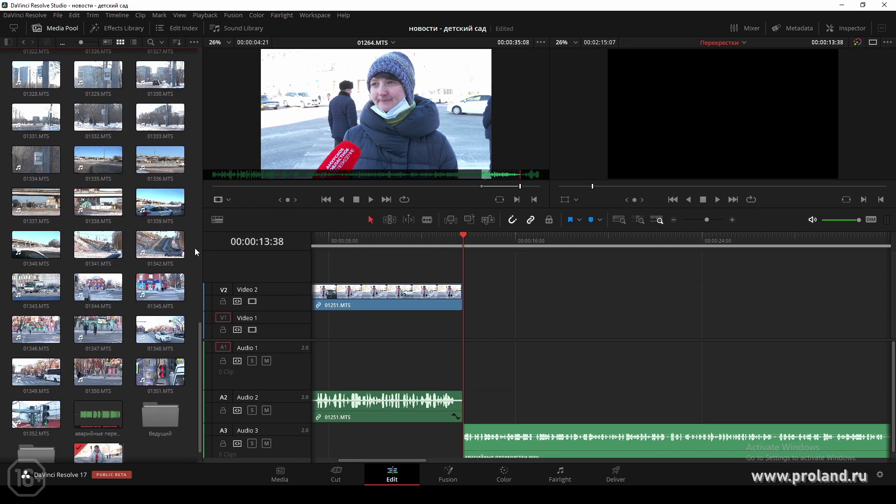
scroll(194, 247, up, 10)
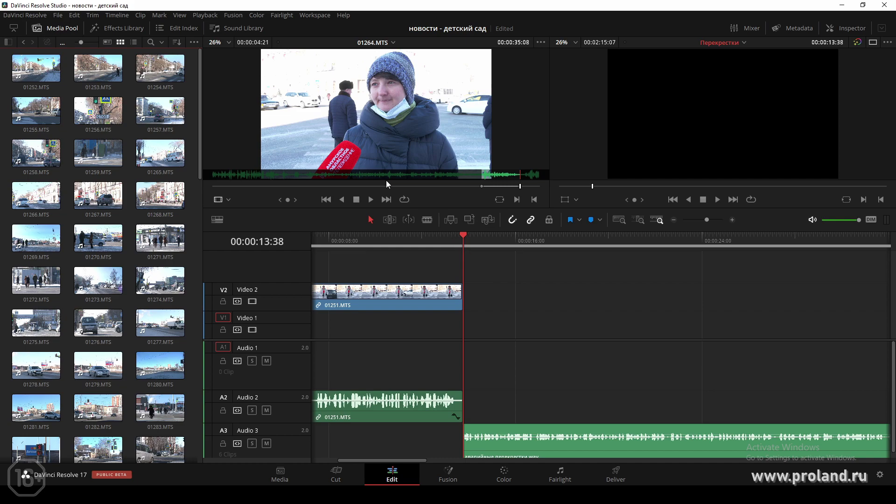
Load street clip 01252.MTS, preview it, and place it on V1/A1 at the playhead.
click(53, 82)
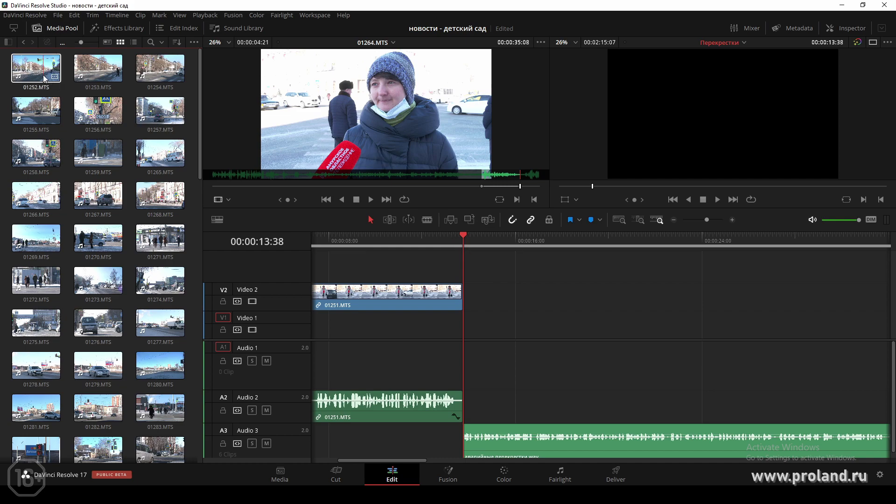
double_click(43, 75)
key(space)
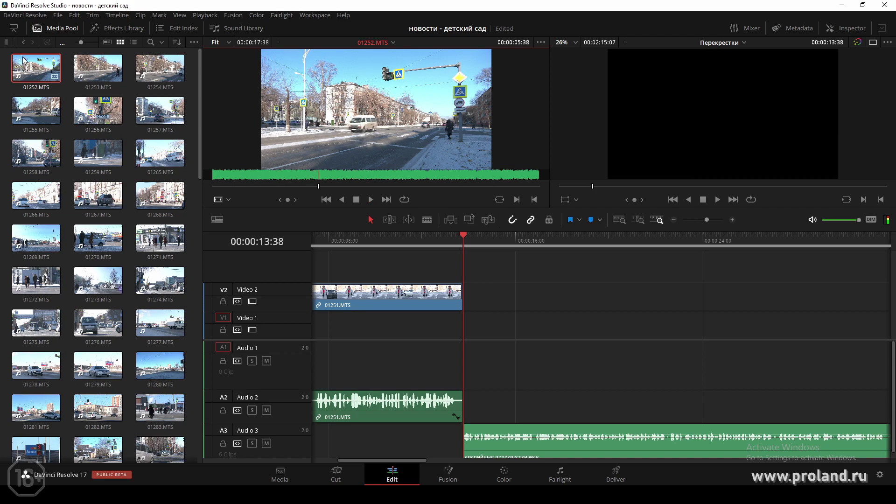
mouse_move(27, 60)
mouse_down()
mouse_move(474, 301)
mouse_move(467, 332)
mouse_up()
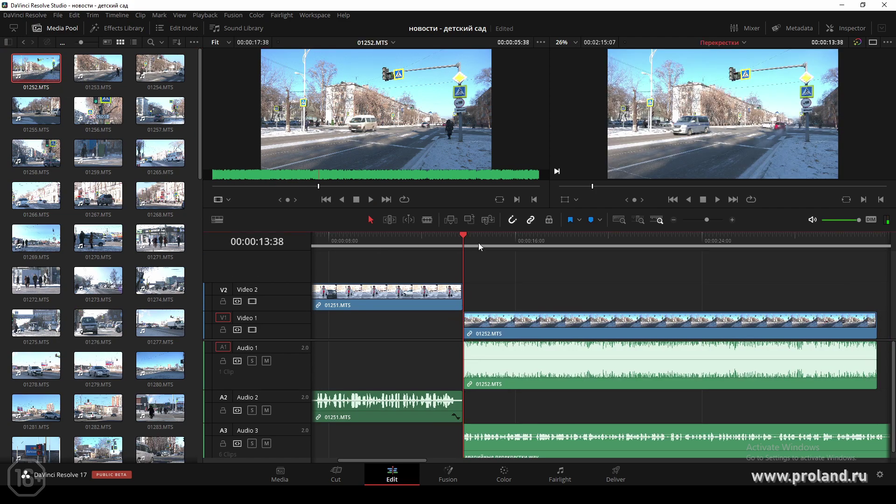
click(478, 240)
key(space)
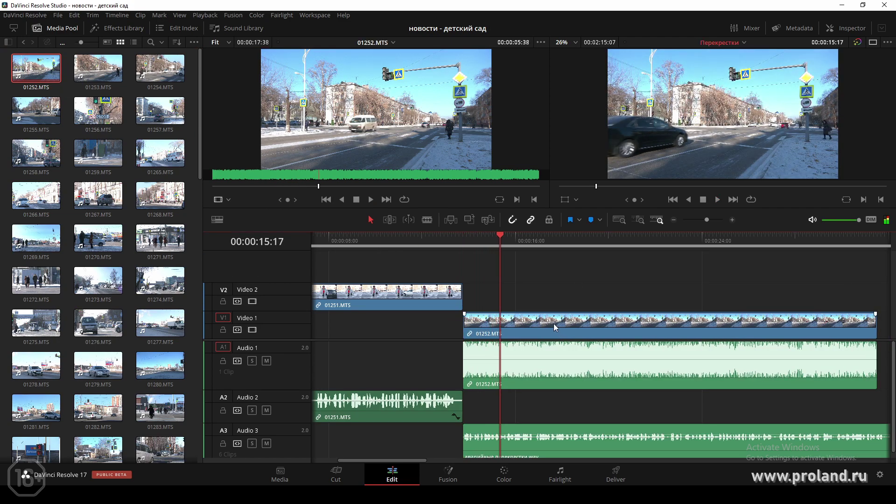
right_click(555, 357)
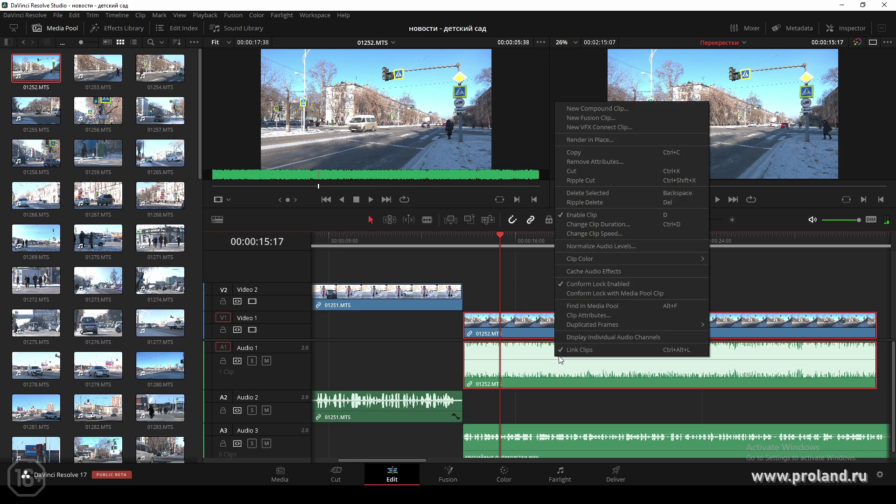
click(590, 316)
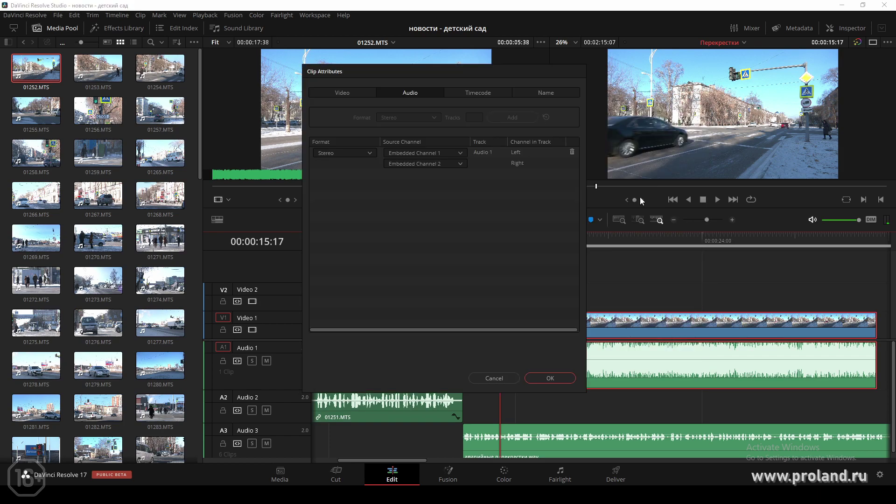
click(456, 160)
click(440, 183)
click(548, 379)
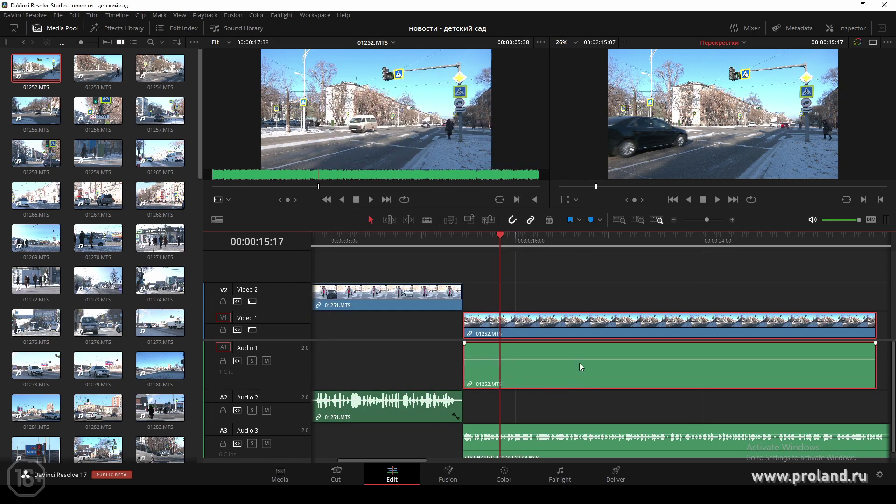
right_click(525, 352)
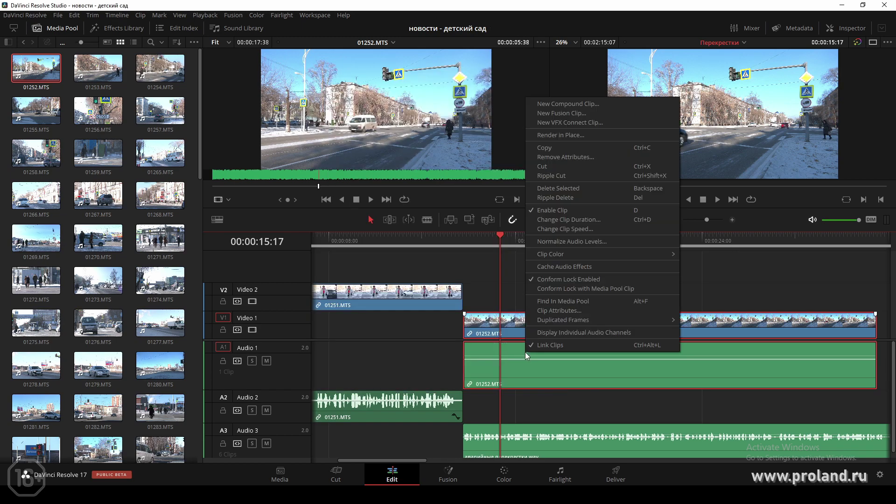
click(499, 349)
key(Delete)
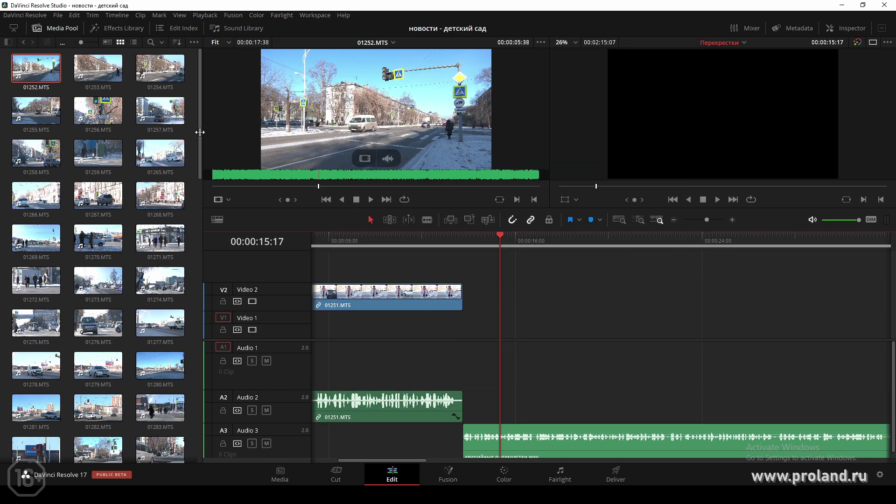
Set Embedded Channel 2 as the first audio source channel for street clips up to 01352.MTS.
scroll(80, 287, down, 10)
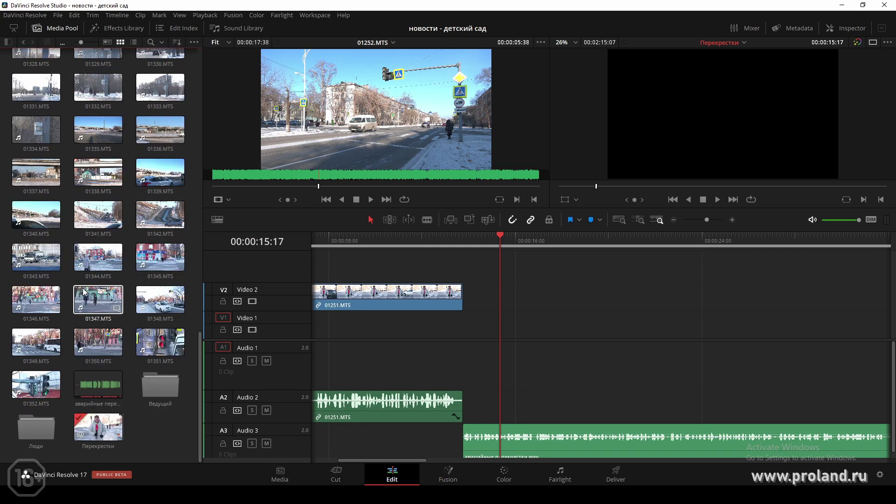
shift+click(49, 381)
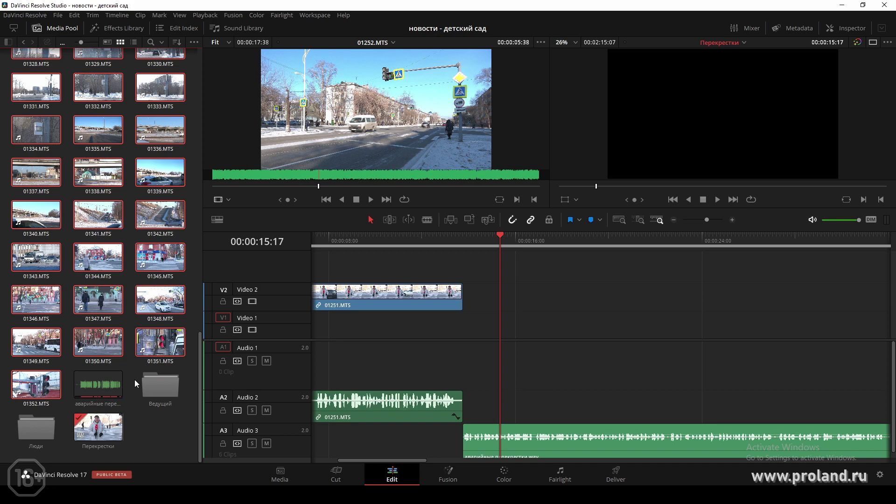
right_click(99, 259)
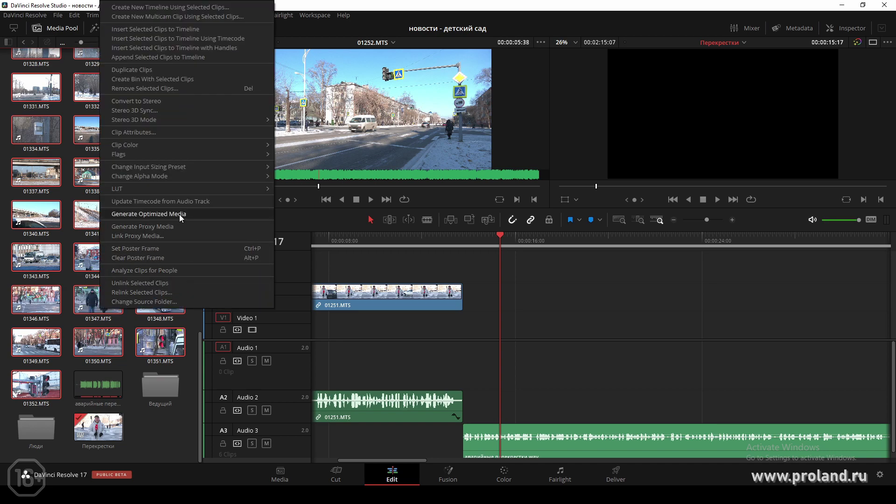
click(161, 132)
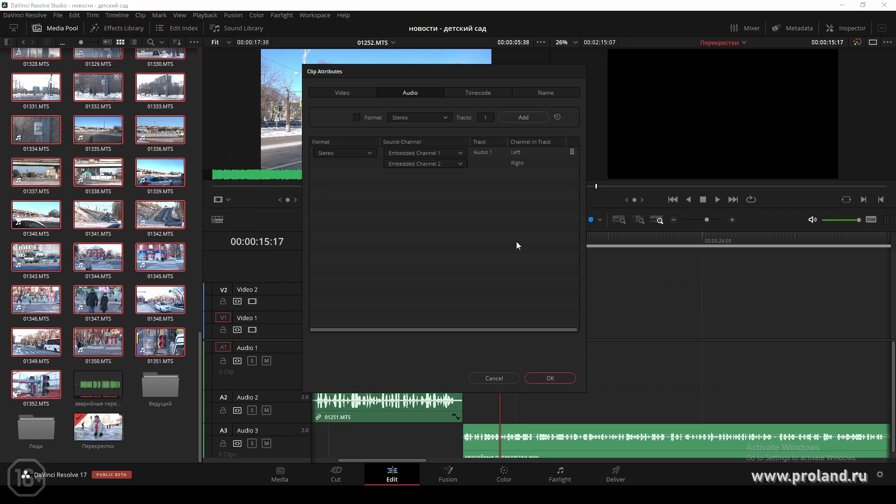
click(446, 153)
click(444, 179)
click(549, 376)
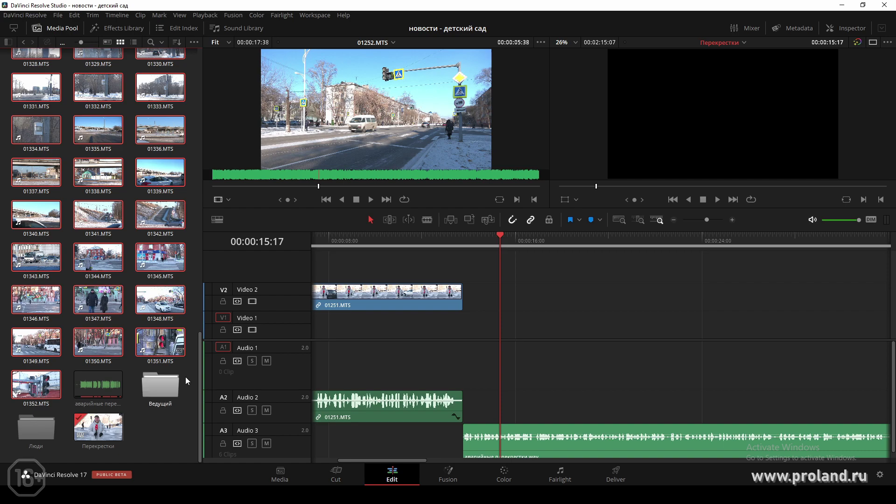
scroll(185, 371, up, 10)
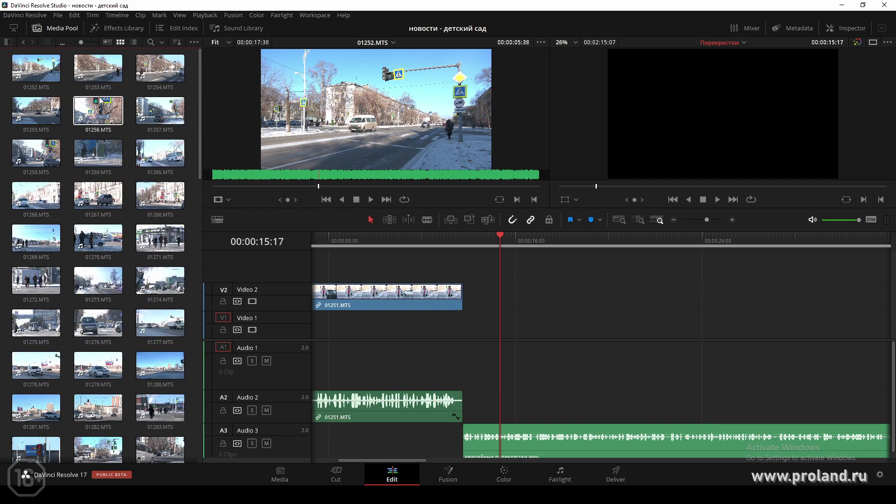
After previewing 01252.MTS, place street shot 01257.MTS on V1/A1, snapped to the end of 01251.MTS.
click(39, 75)
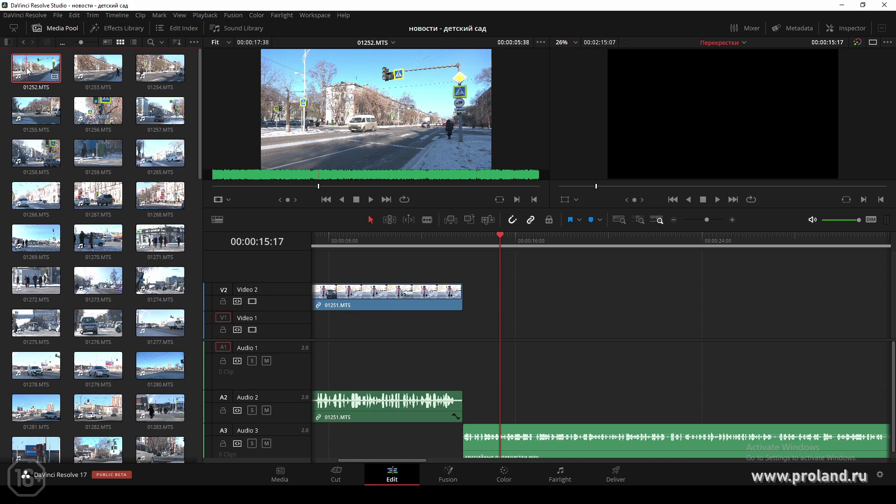
click(445, 239)
key(space)
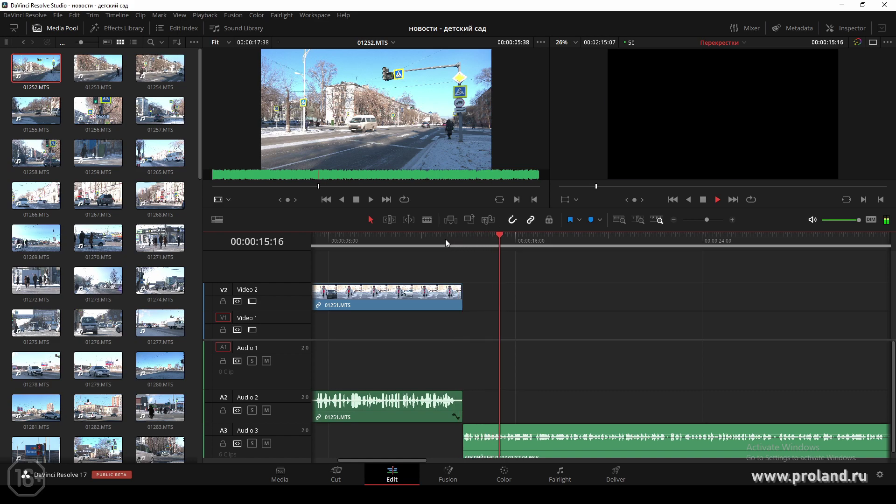
click(33, 72)
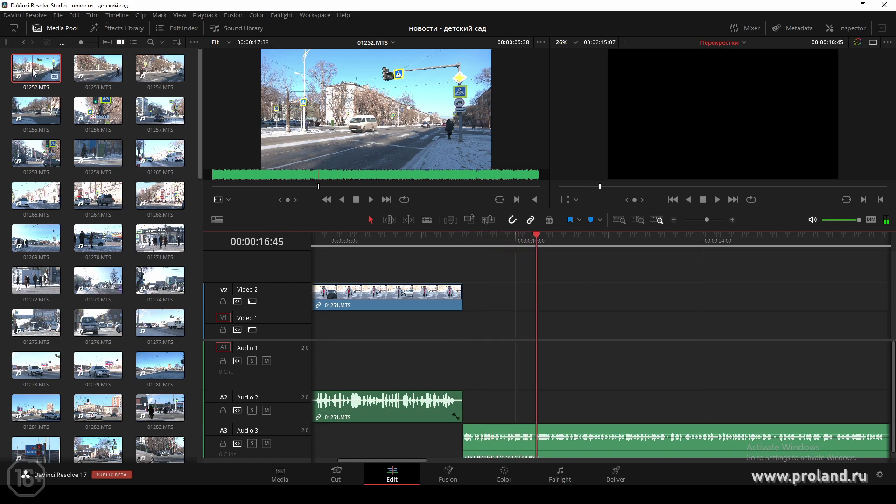
drag(325, 186, 332, 186)
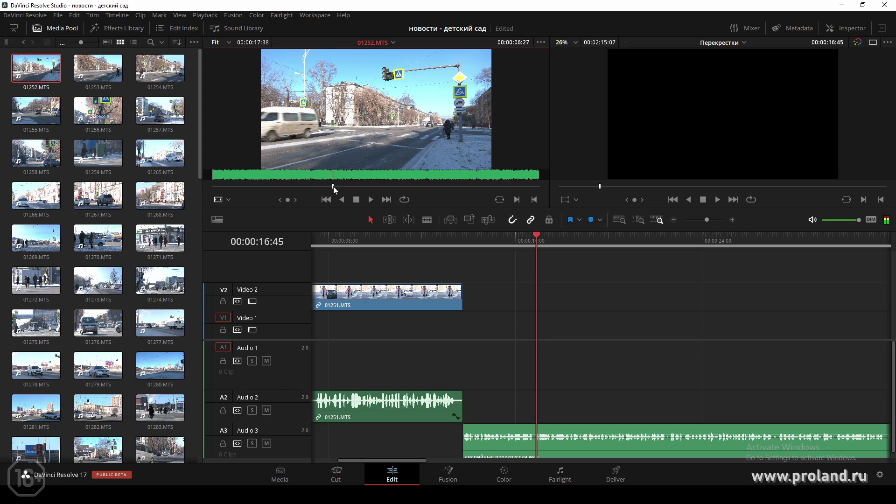
click(160, 111)
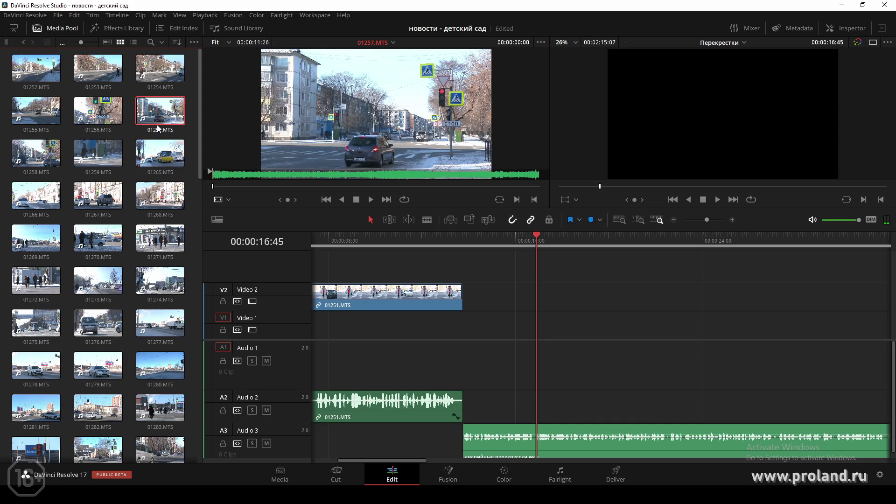
mouse_move(157, 120)
mouse_down()
mouse_move(412, 237)
mouse_move(488, 334)
mouse_up()
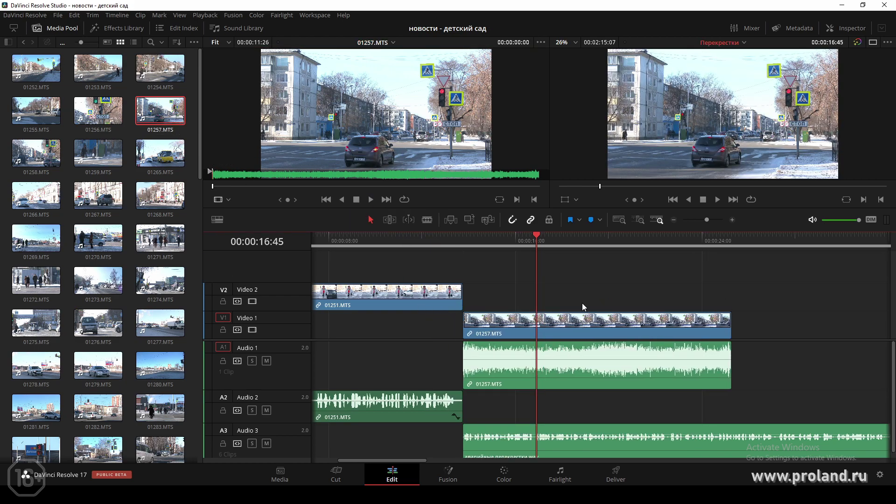
Show the Mixer and lower the Audio 1 fader to -30 dB, checking by playback.
click(748, 29)
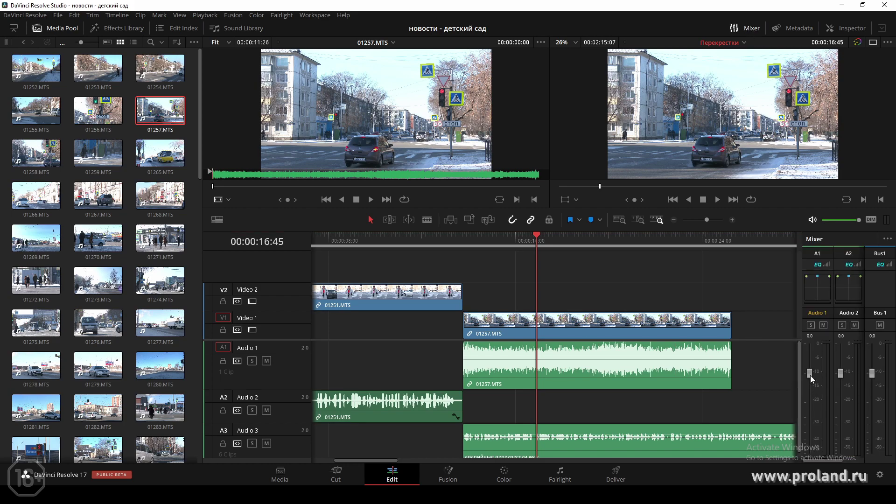
drag(811, 394, 811, 407)
click(460, 242)
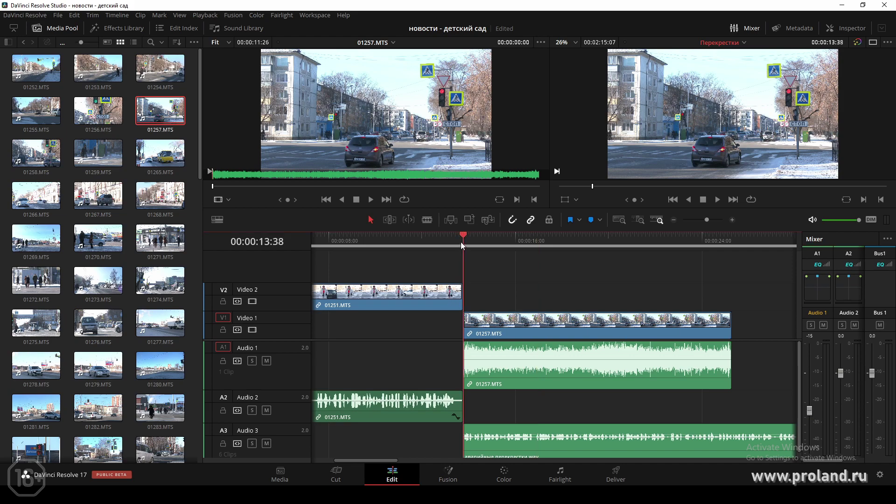
key(space)
drag(810, 414, 810, 426)
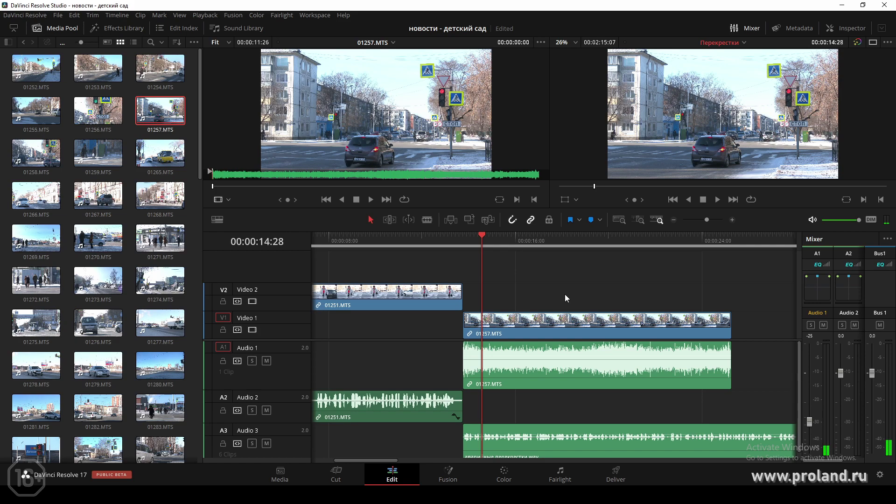
key(space)
key(space)
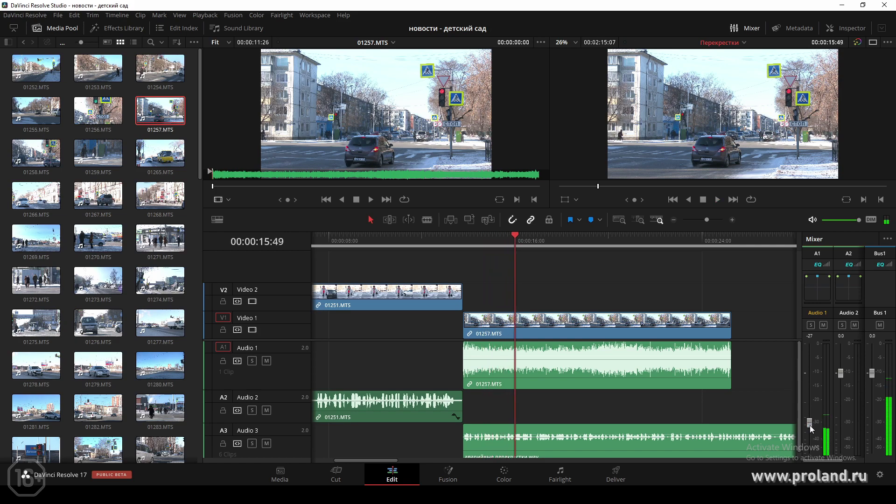
drag(809, 421, 807, 428)
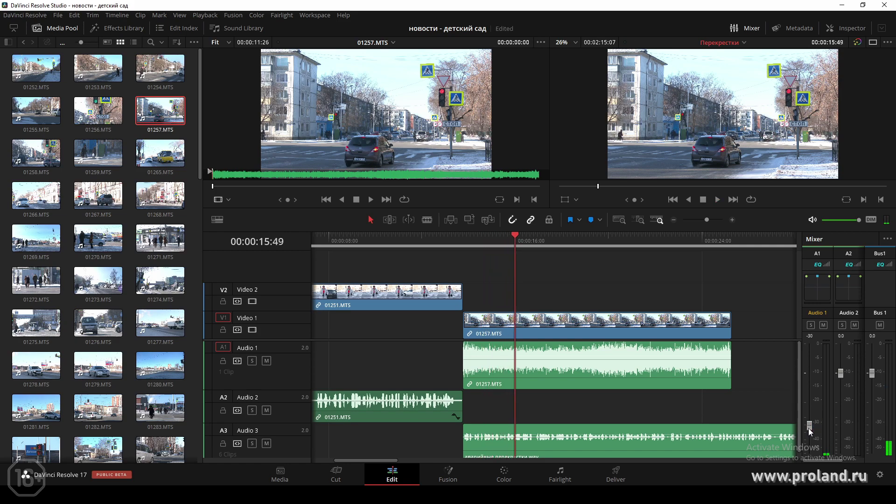
key(space)
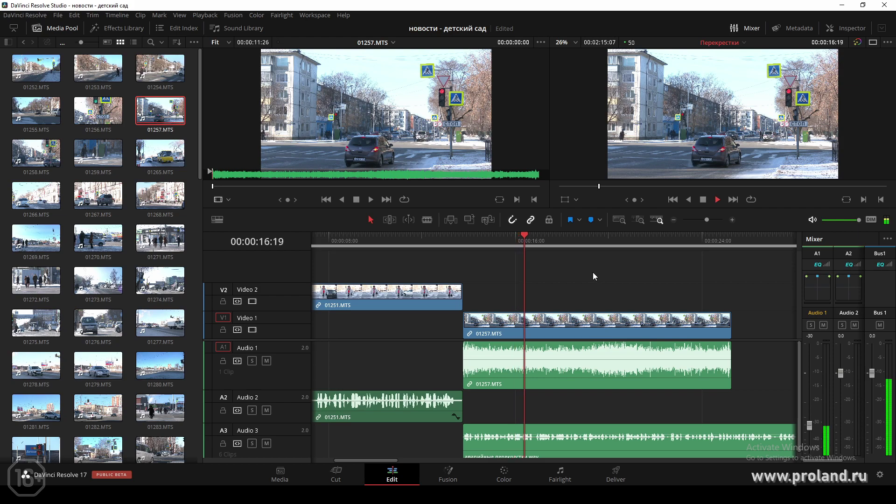
key(space)
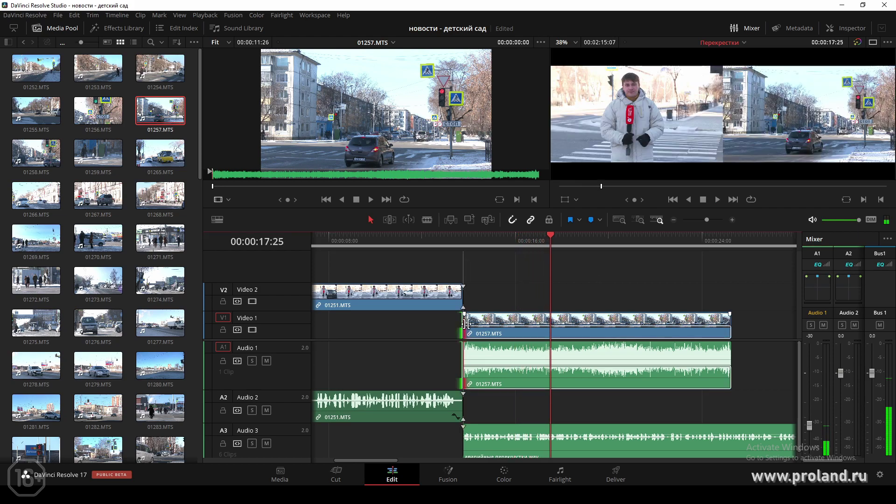
Trim the end of 01257.MTS on V1/A1 back to 00:00:17:36, checking with playback.
drag(464, 322, 506, 318)
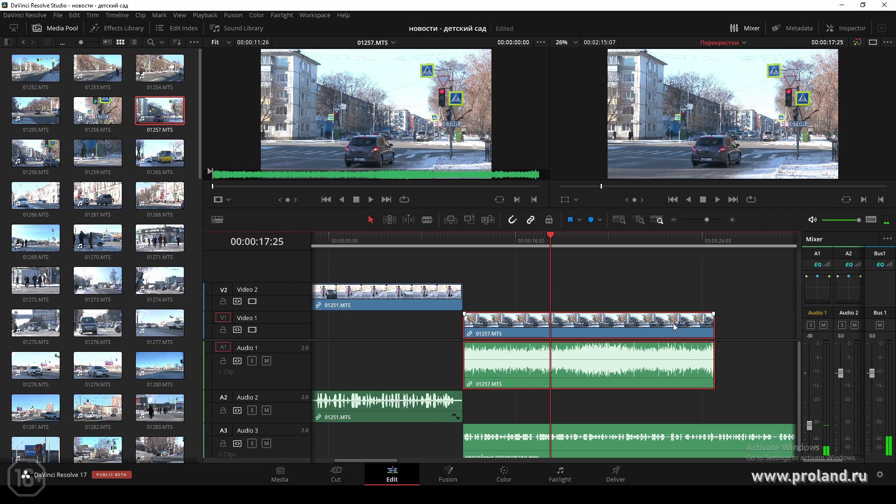
drag(709, 321, 696, 321)
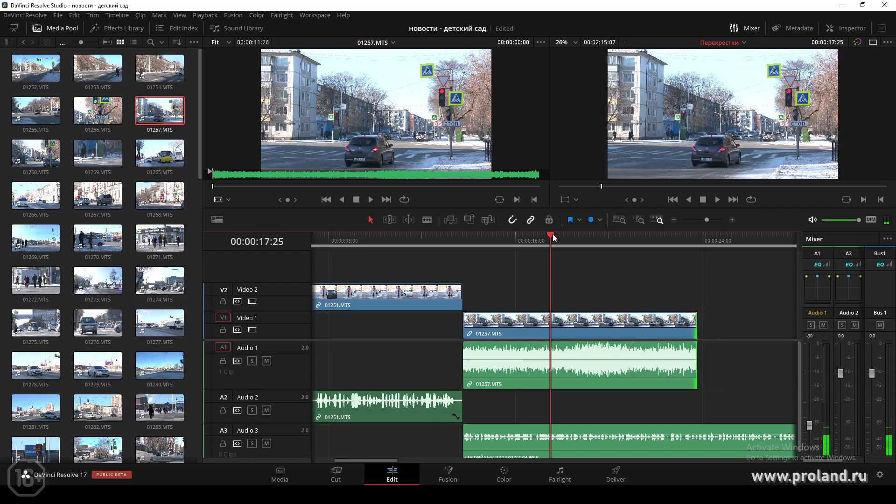
click(458, 239)
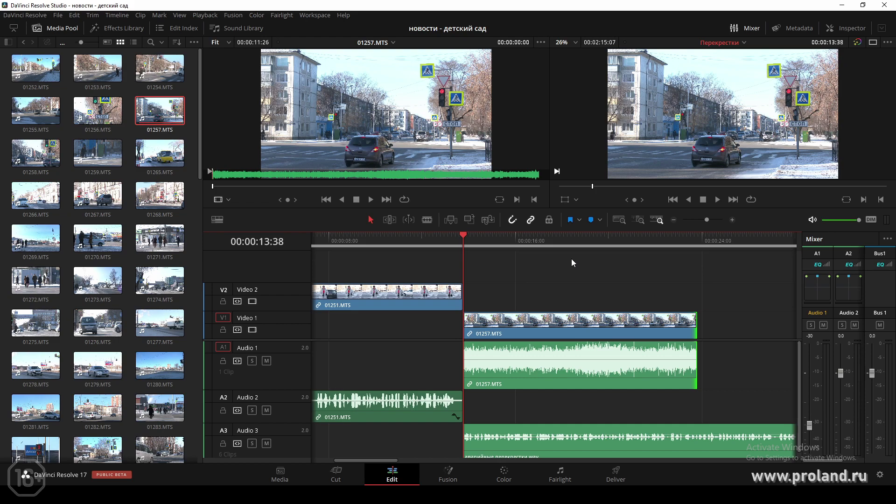
key(space)
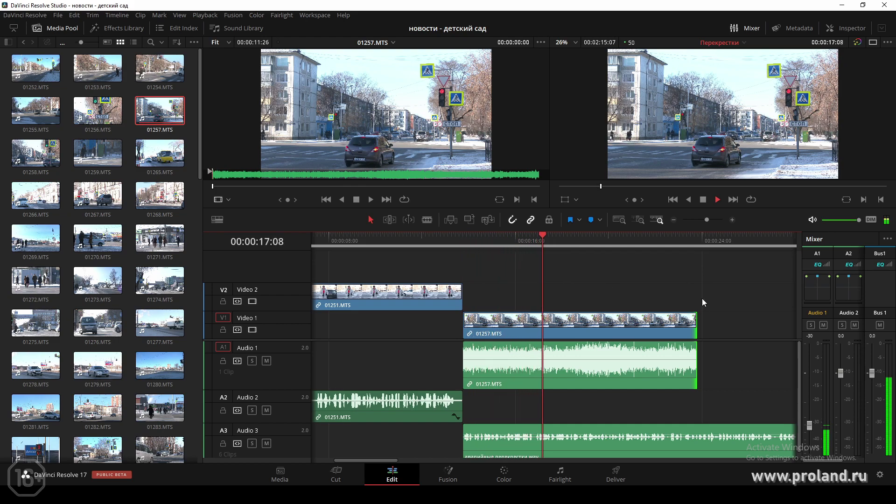
drag(696, 326, 553, 326)
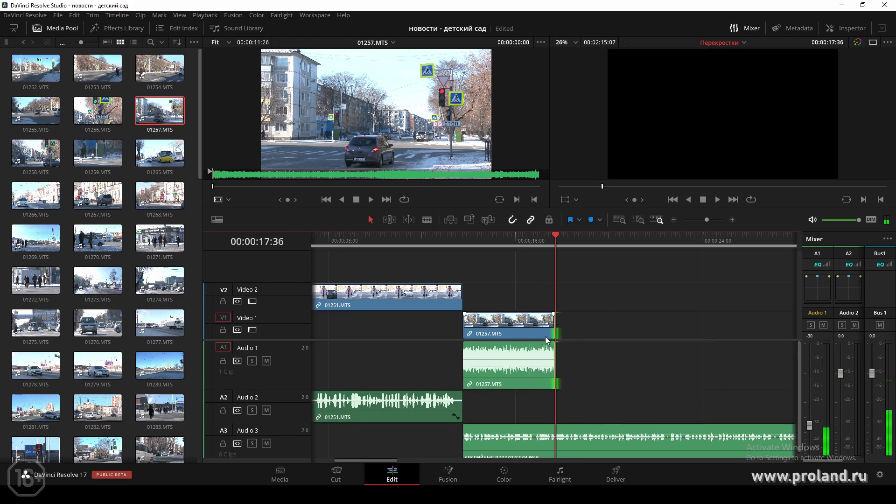
drag(389, 458, 405, 460)
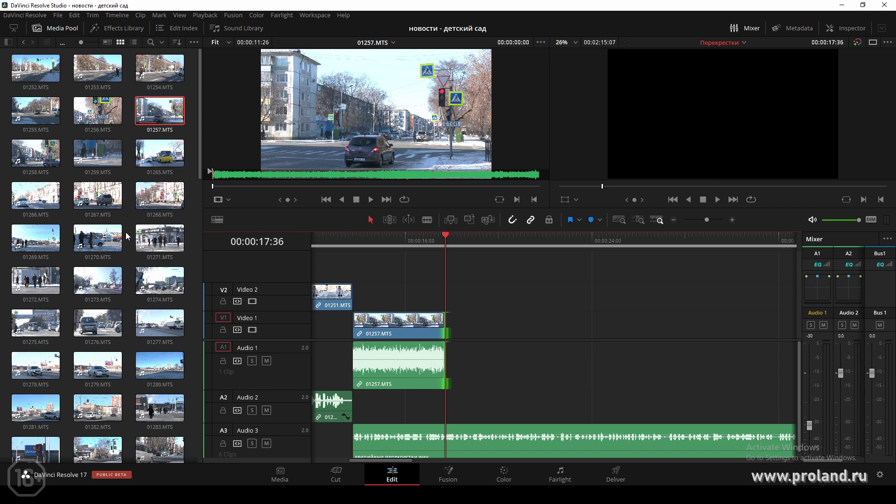
After previewing 01286.MTS, place street shot 01312.MTS on V1/A1 after 01257.MTS and play it.
scroll(125, 233, down, 5)
click(155, 219)
double_click(155, 219)
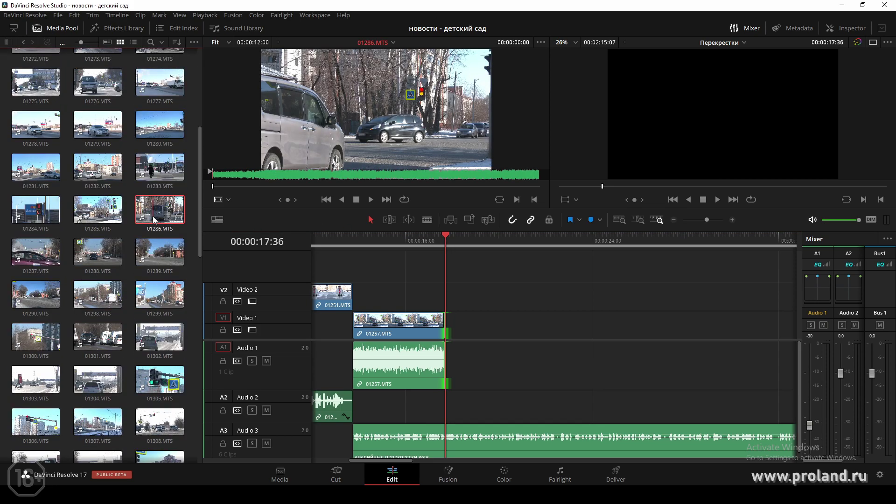
click(274, 185)
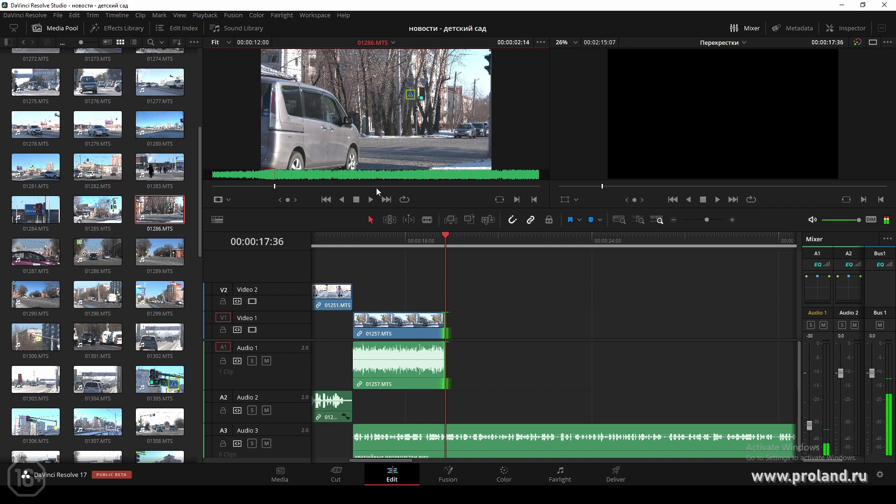
click(459, 186)
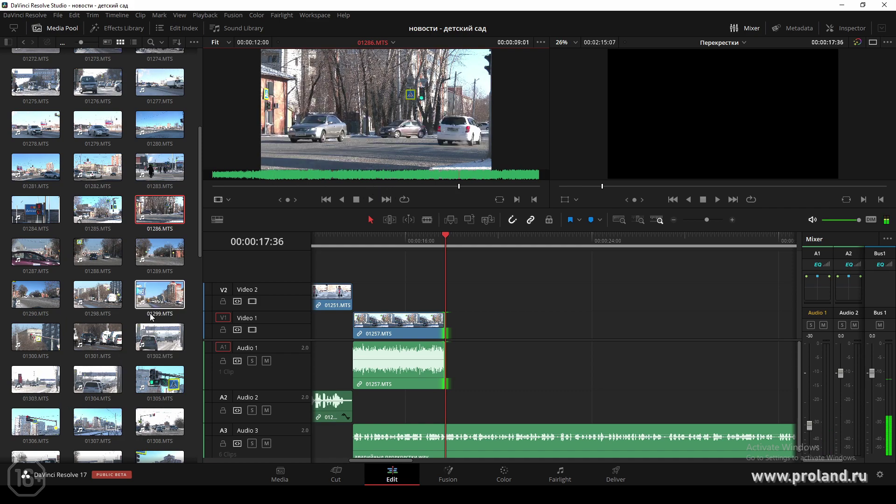
scroll(104, 301, down, 5)
double_click(35, 266)
drag(376, 154, 452, 329)
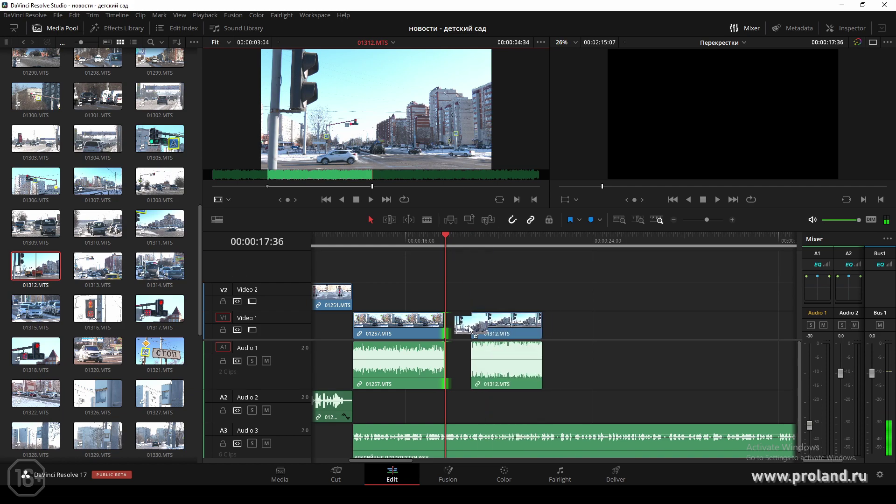
key(space)
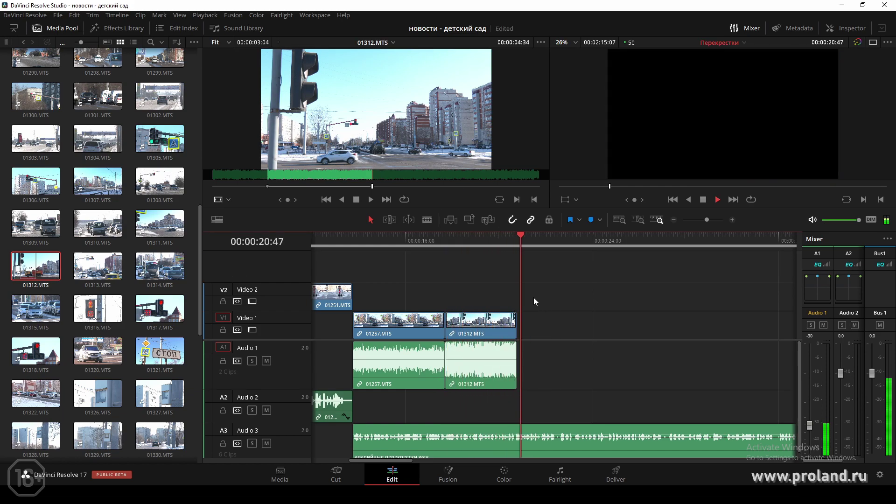
key(space)
Mark an In/Out section of 01336.MTS and place it on V1/A1 after 01312.MTS.
scroll(137, 293, down, 4)
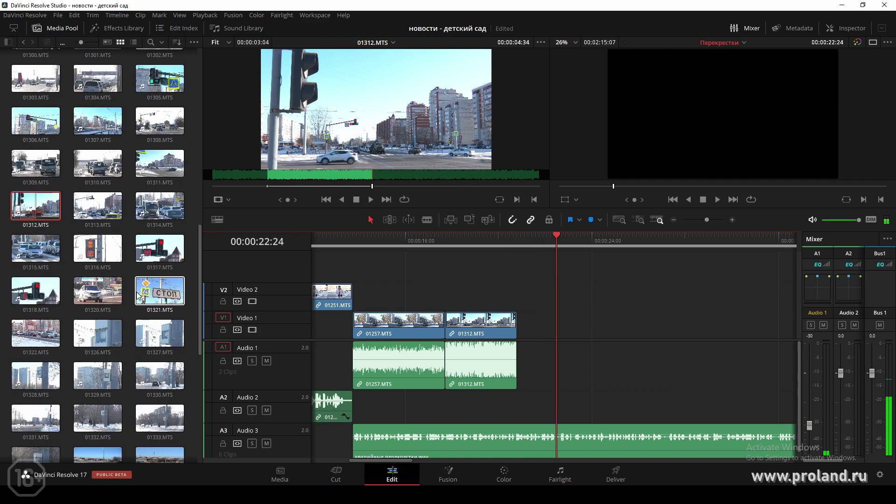
click(36, 213)
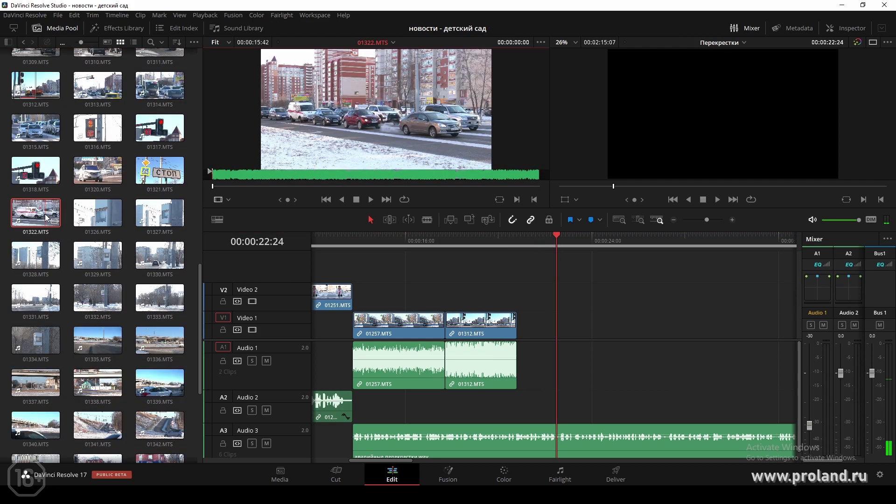
click(160, 340)
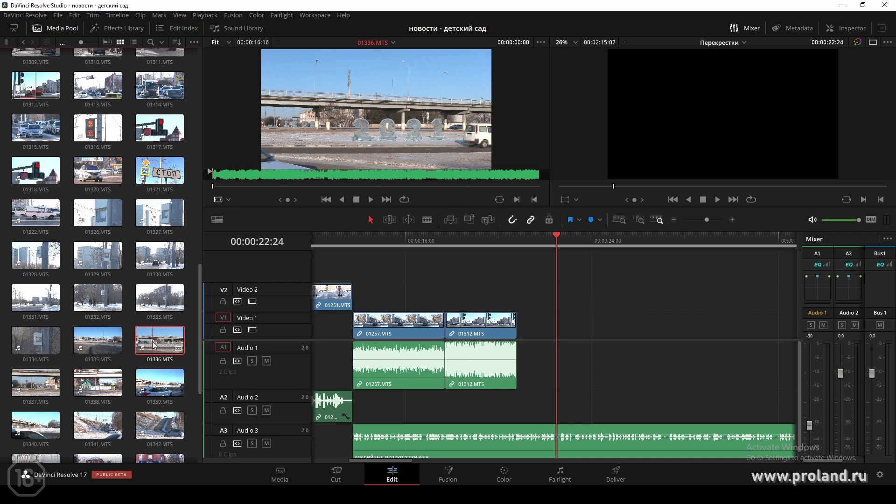
mouse_move(356, 170)
click(290, 187)
key(i)
click(406, 186)
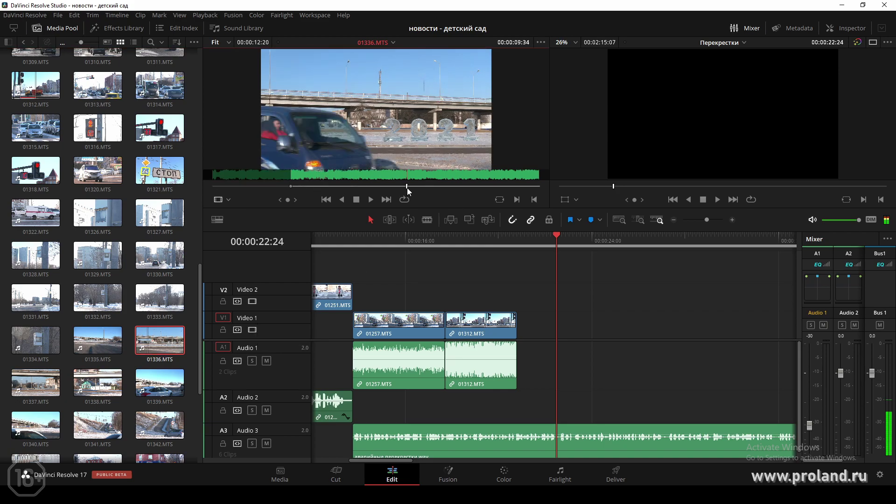
key(o)
drag(480, 168, 528, 323)
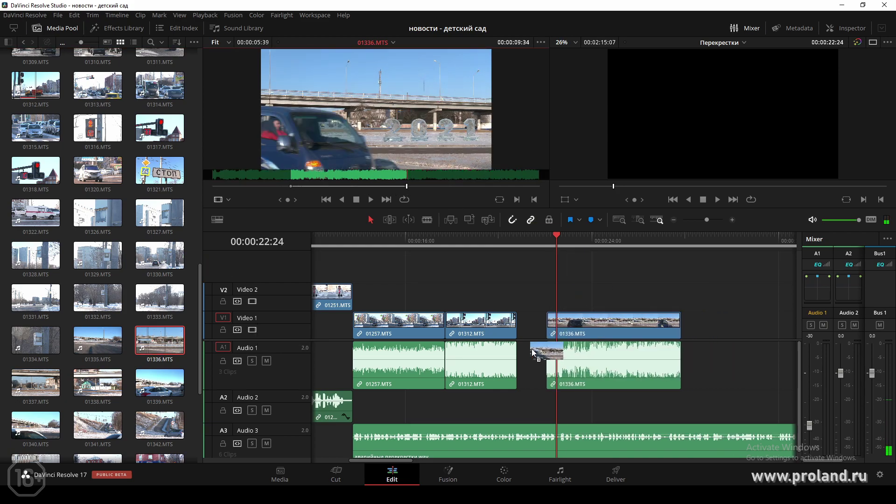
Play the new 01336.MTS clip and shorten its end slightly.
click(511, 241)
key(space)
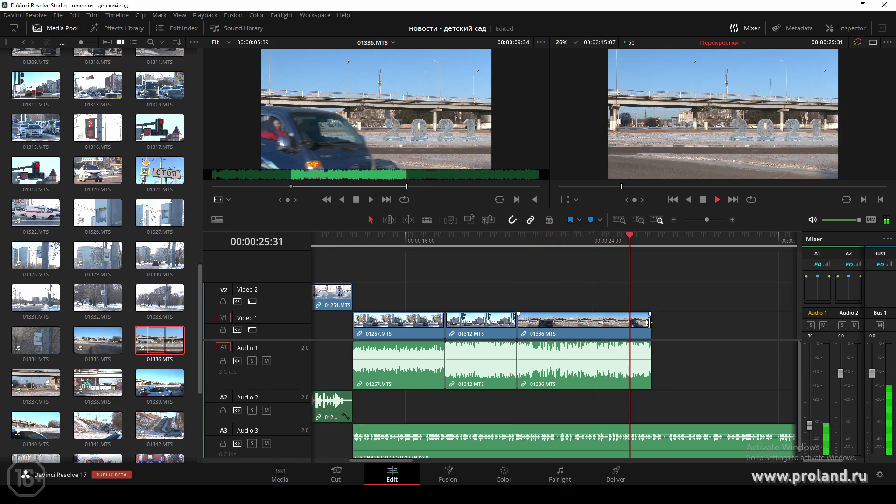
drag(648, 322, 641, 322)
scroll(63, 321, down, 3)
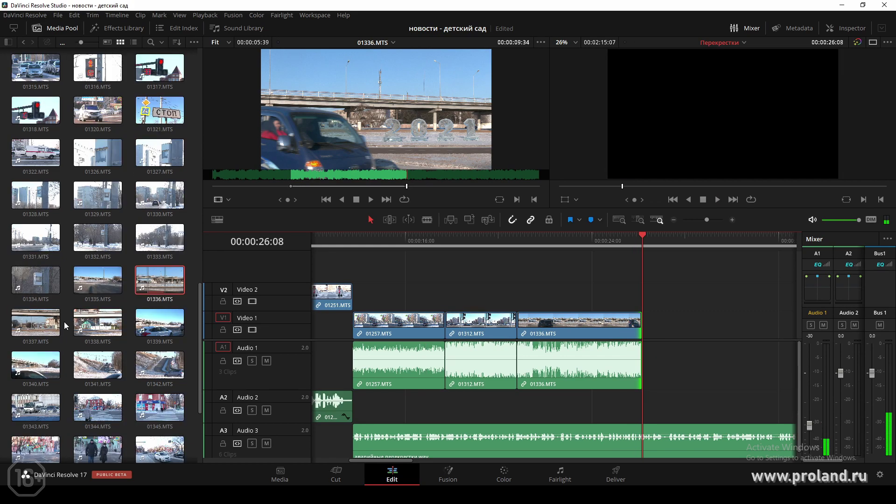
Mark an Out point in 01341 and place it on V1/A1 after 01336, reviewing playback.
click(94, 311)
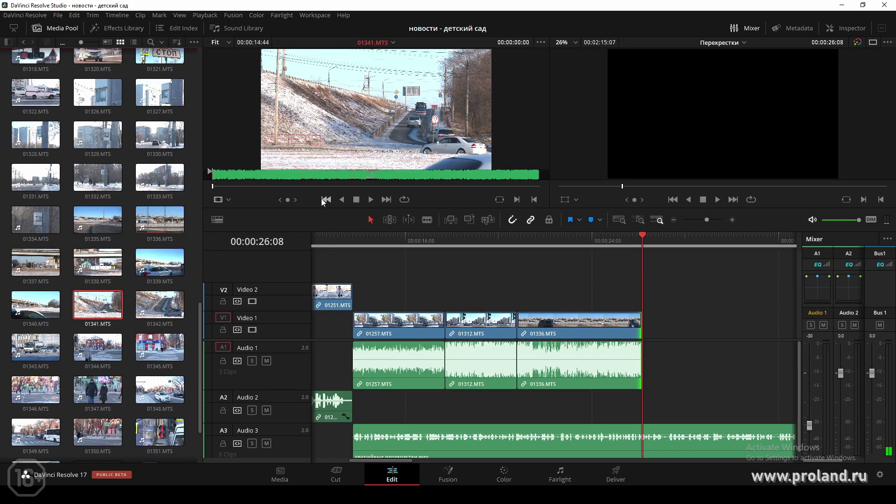
mouse_move(362, 187)
mouse_down()
mouse_move(374, 186)
mouse_move(365, 186)
mouse_up()
key(o)
drag(376, 154, 662, 320)
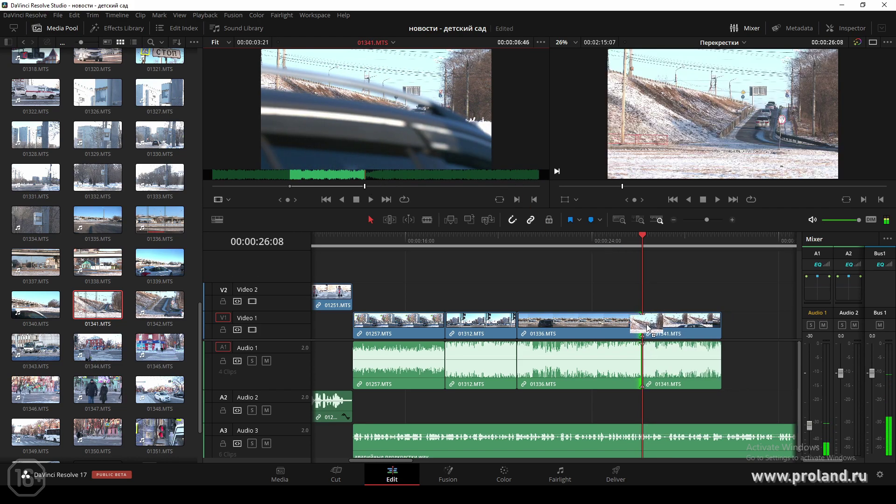
key(space)
drag(390, 460, 418, 459)
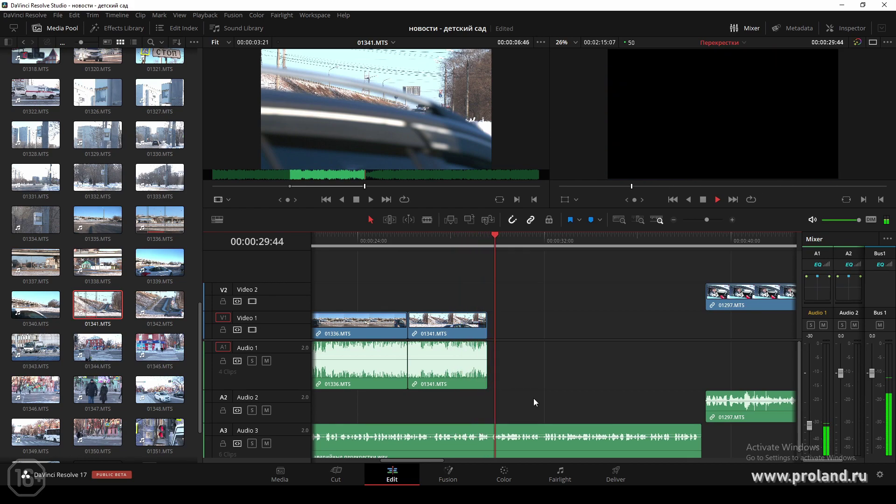
key(space)
scroll(156, 301, down, 2)
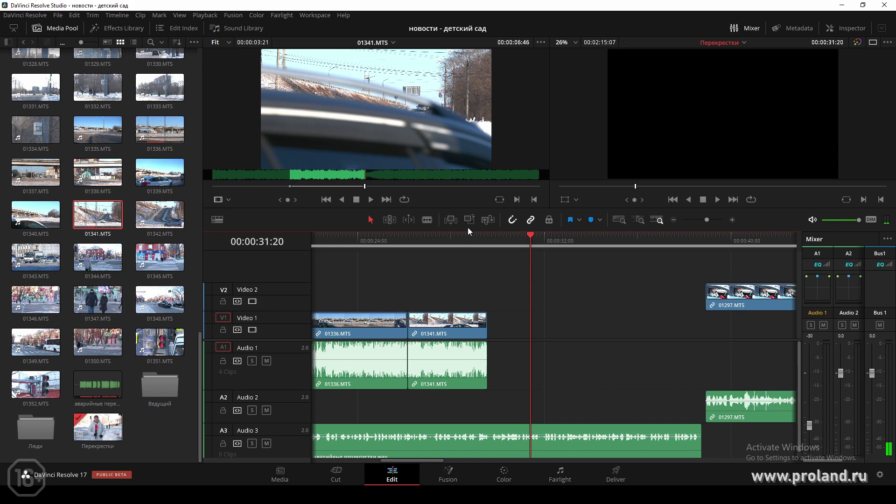
click(449, 240)
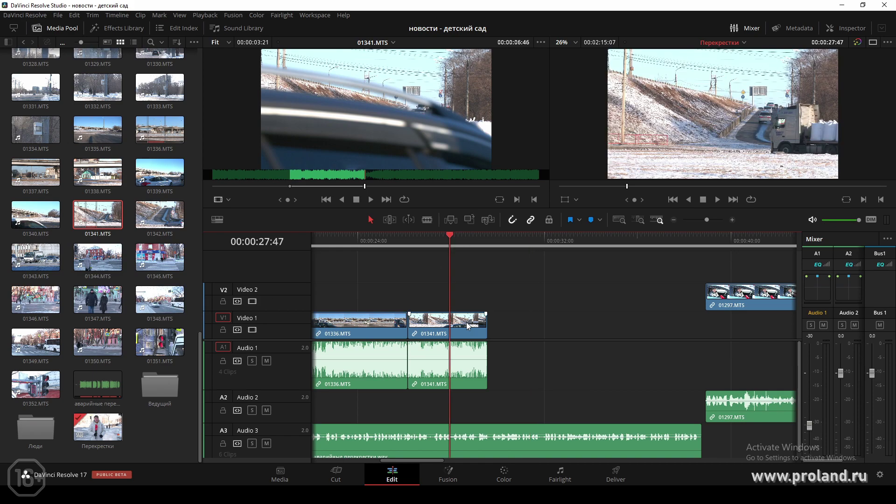
Mark In/Out points in 01347 and place it on V1/A1 after 01341.
click(103, 299)
click(298, 186)
key(i)
click(399, 186)
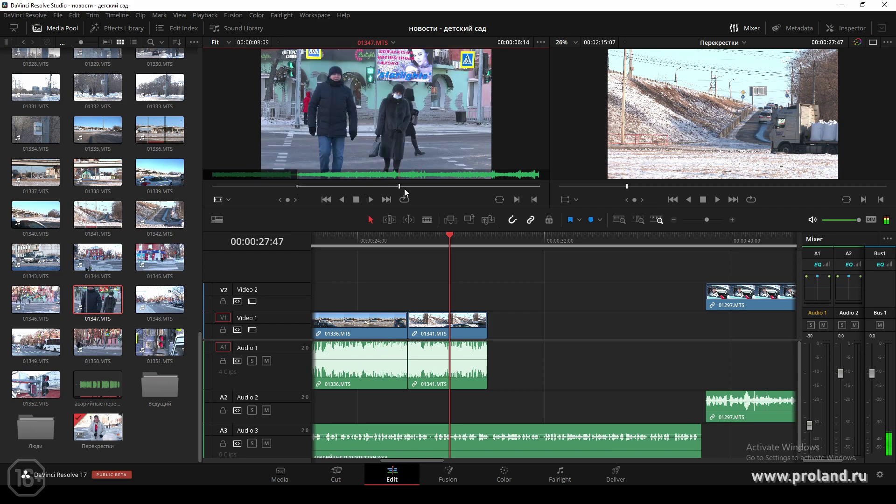
key(o)
drag(472, 135, 493, 322)
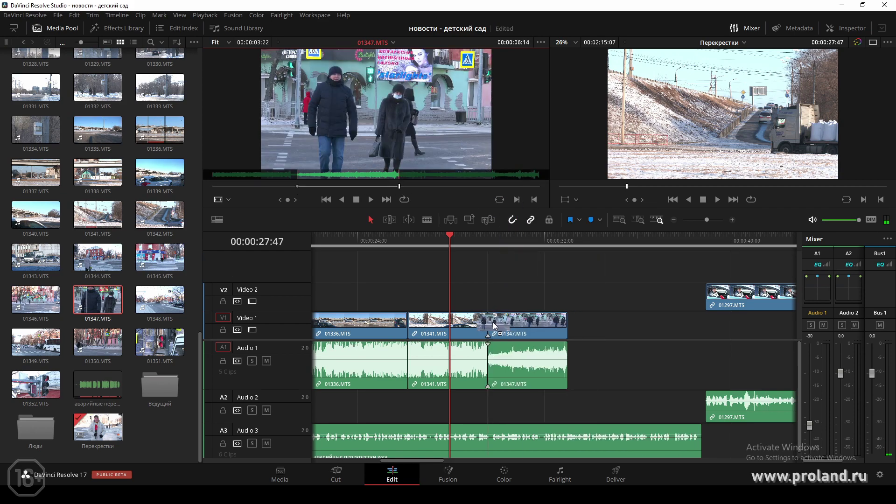
key(space)
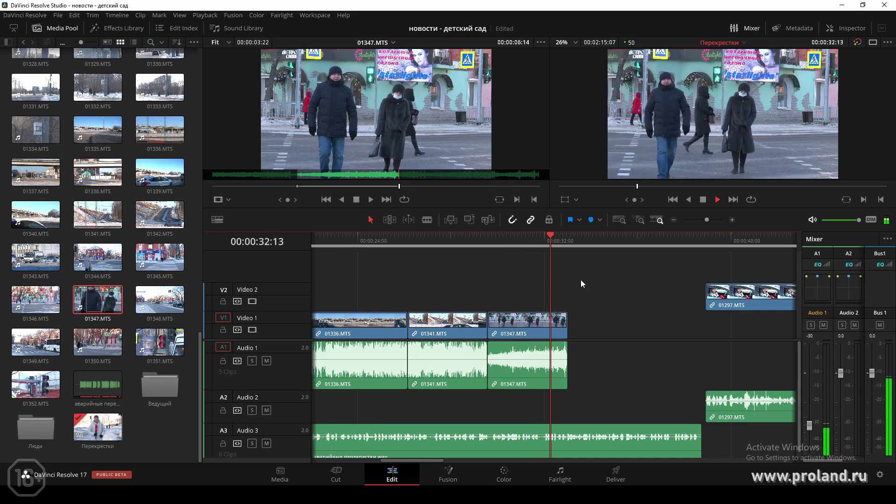
After trying 01344, mark In/Out points in 01346 and place it on V1/A1 after 01347.
click(105, 259)
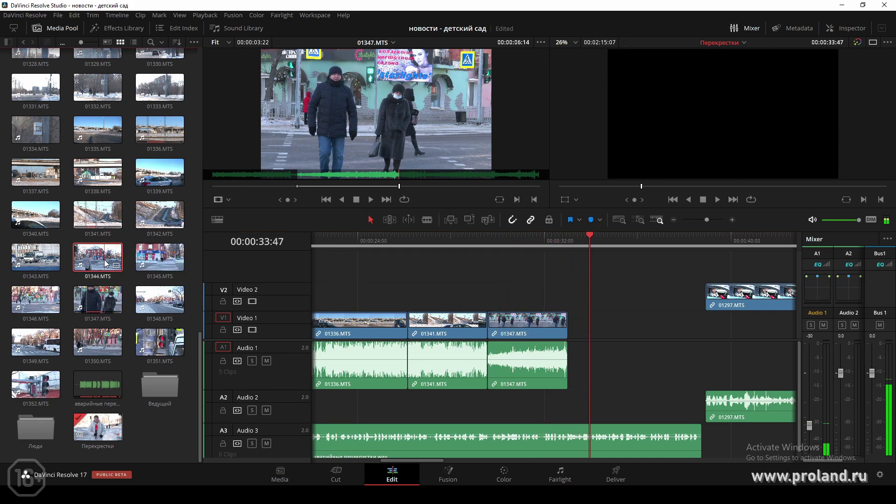
click(273, 186)
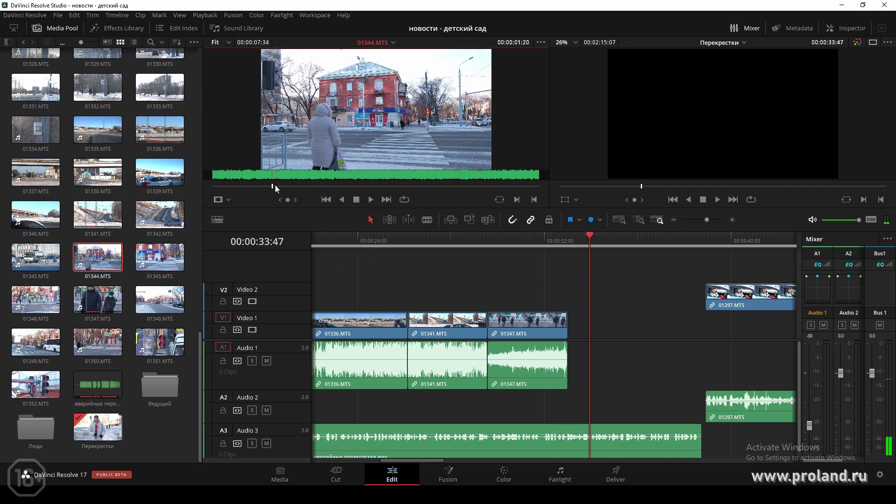
key(i)
click(371, 186)
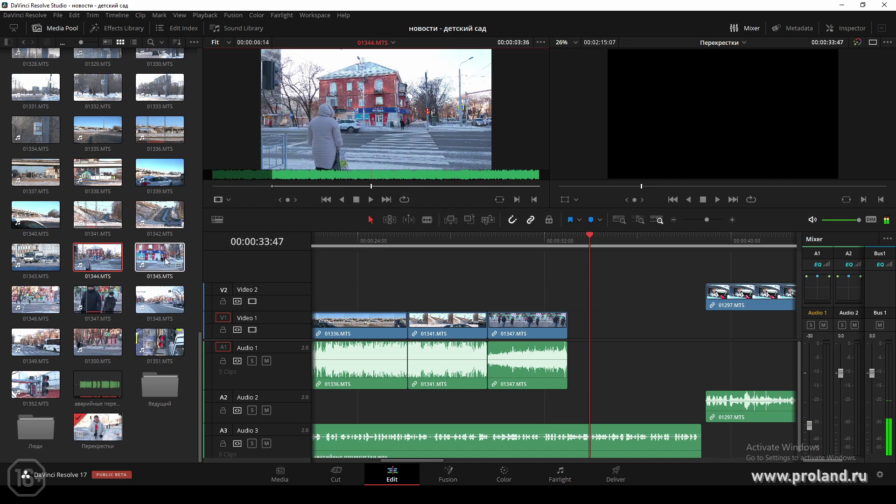
click(36, 299)
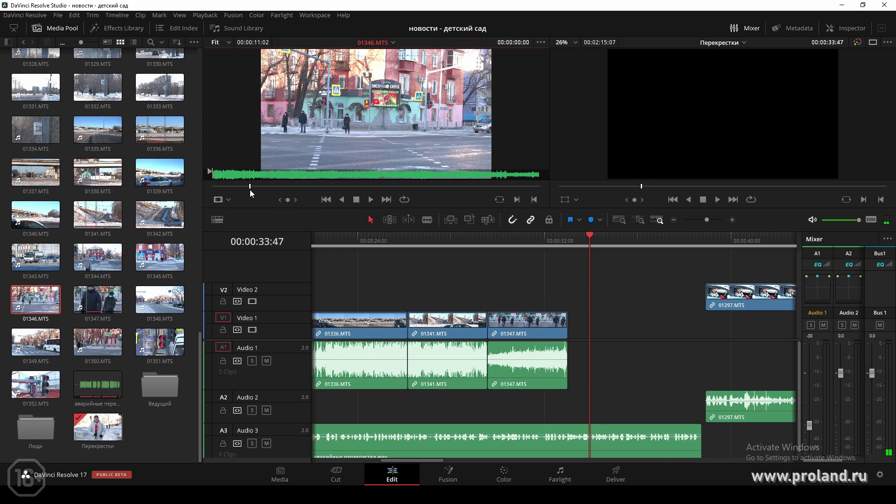
click(250, 187)
key(i)
click(432, 186)
key(o)
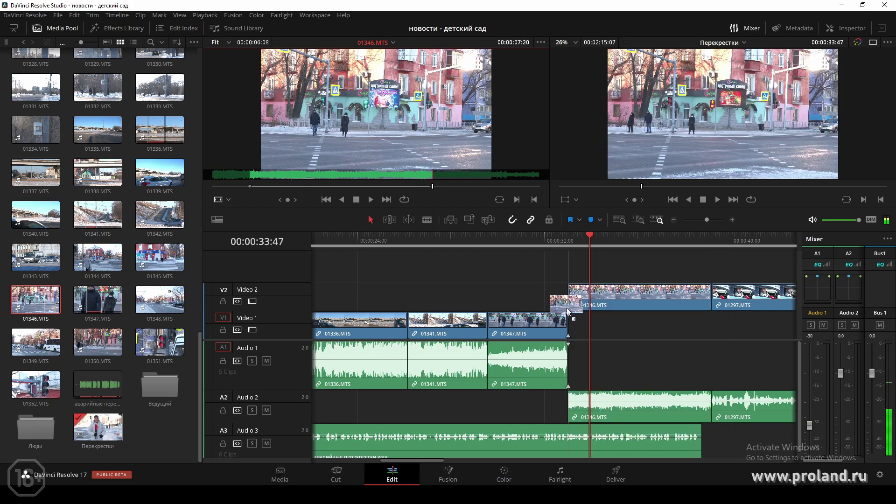
drag(422, 136, 569, 326)
Play from 01346 and trim its end to meet the 01297 interview.
click(562, 241)
key(space)
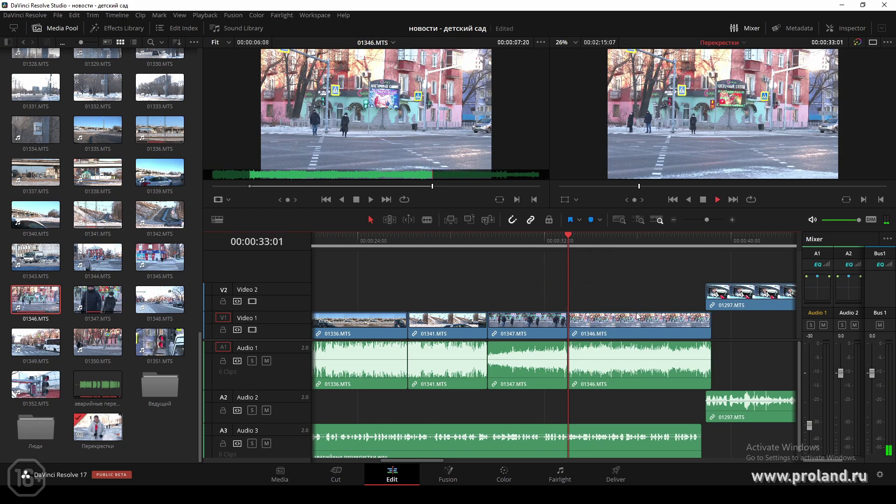
drag(709, 326, 703, 327)
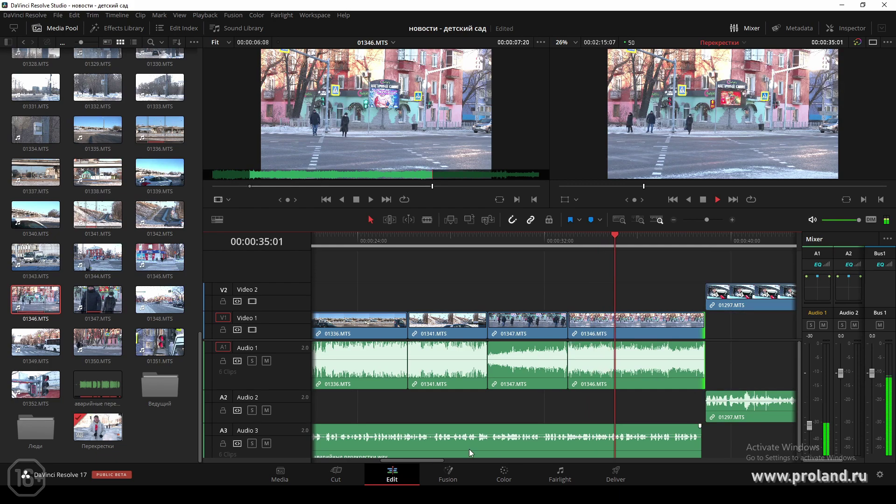
drag(426, 459, 449, 459)
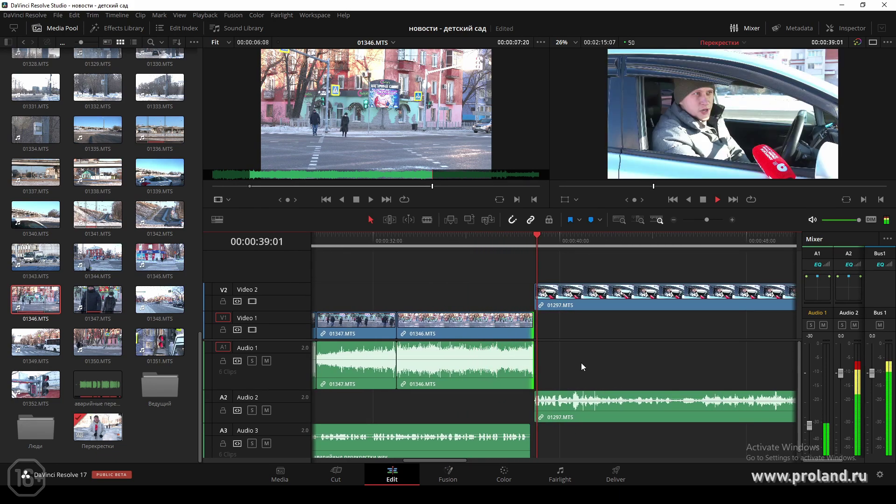
key(space)
mouse_move(446, 460)
mouse_down()
mouse_move(757, 458)
mouse_move(341, 472)
mouse_up()
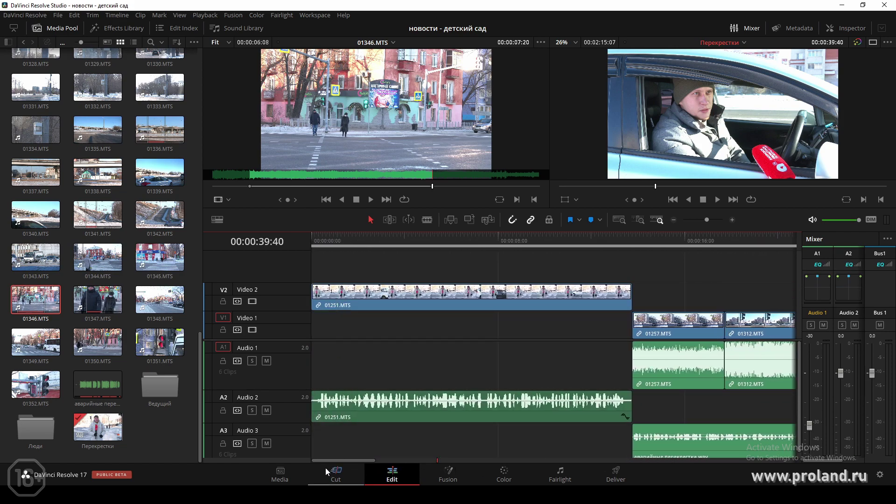
click(394, 240)
key(alt+Tab)
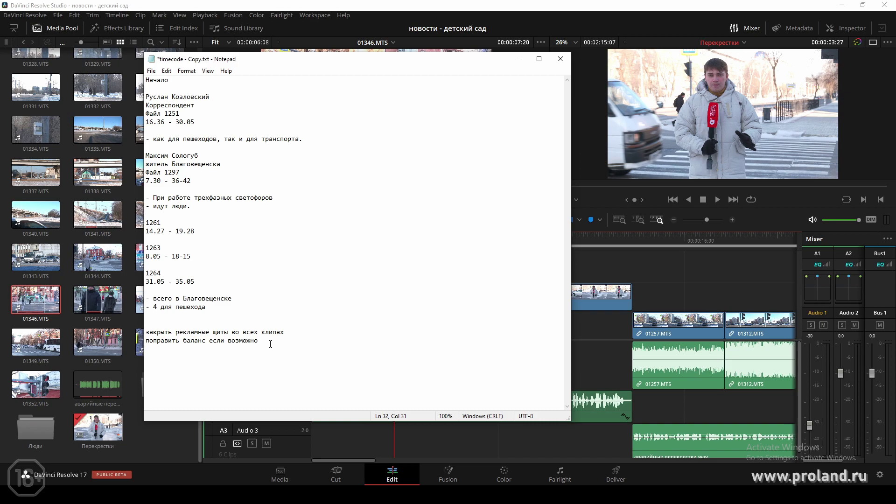
click(681, 278)
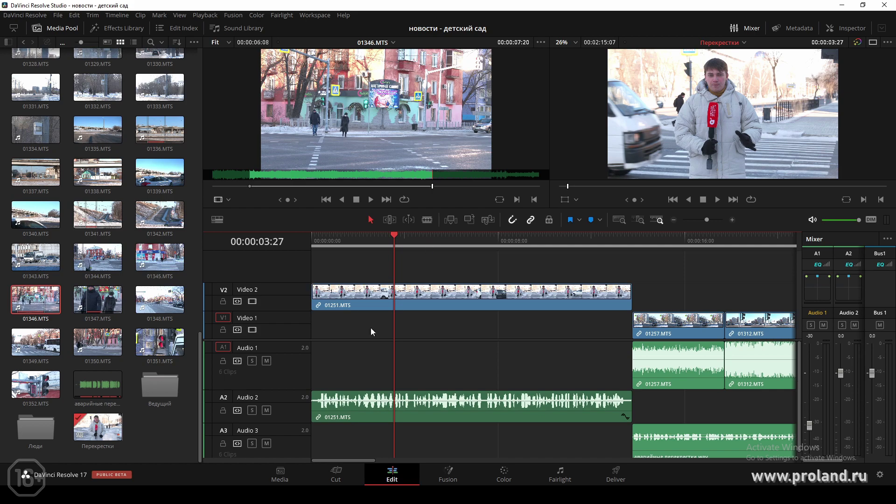
click(456, 238)
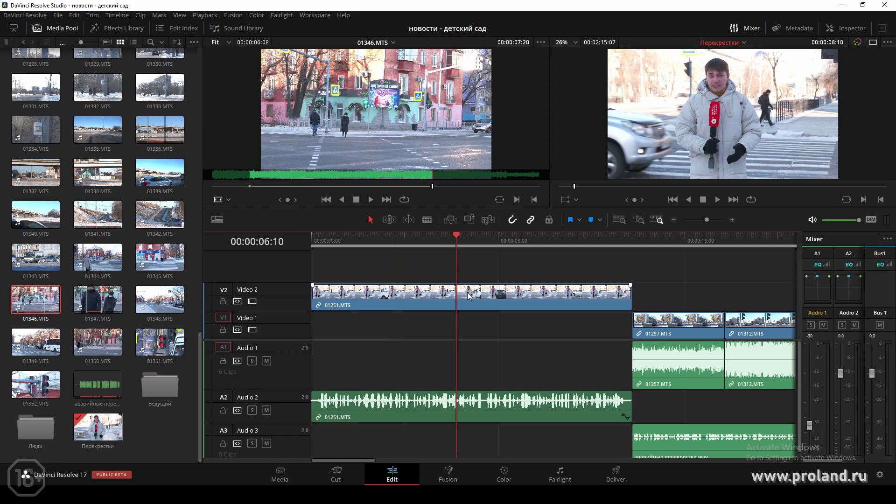
drag(324, 237, 306, 235)
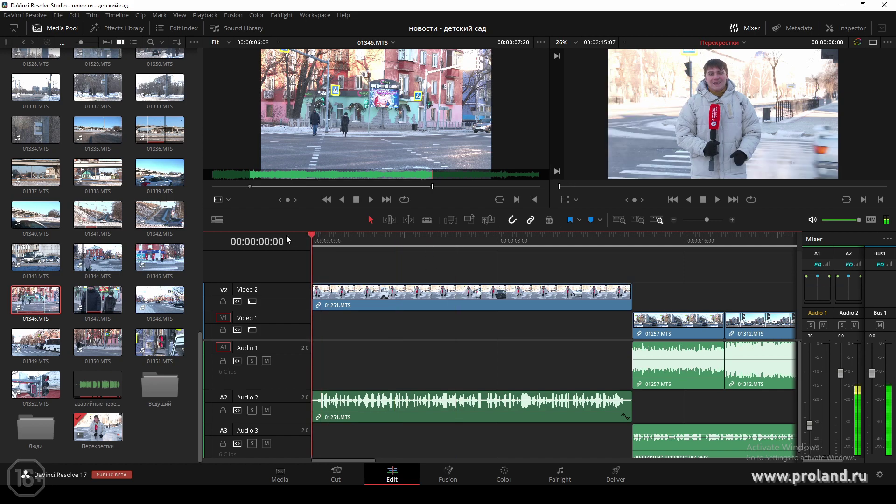
key(space)
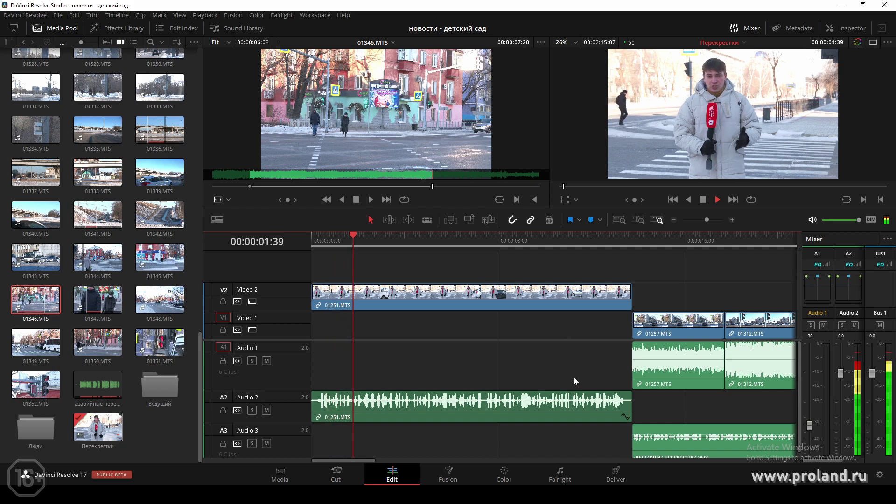
key(space)
click(570, 298)
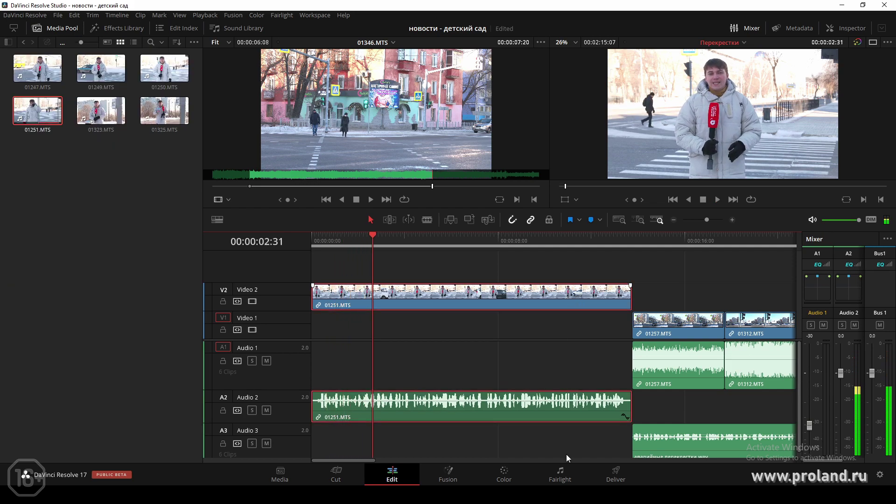
Switch to the Color page and show the Curves palette for the 01251.MTS presenter shot.
click(514, 471)
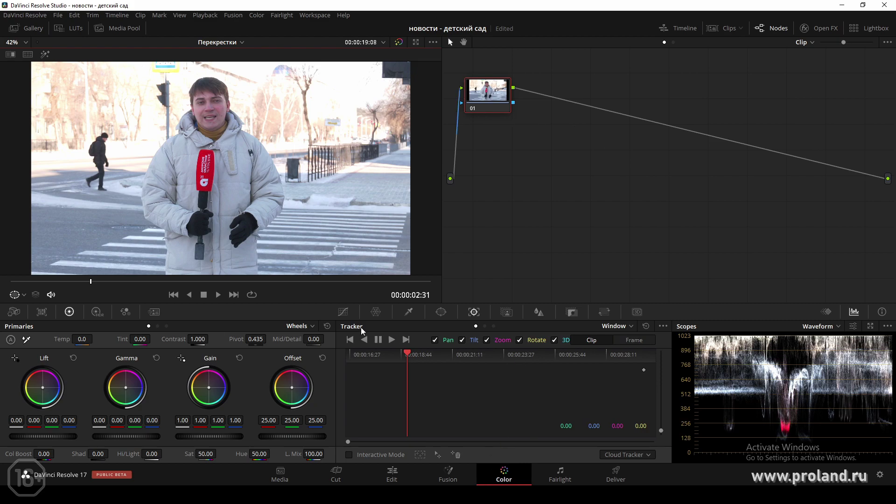
click(343, 312)
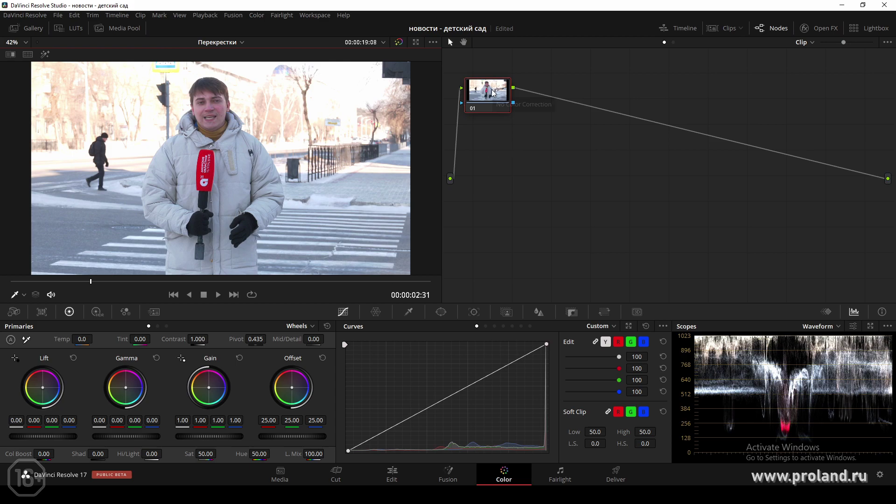
Add a serial node 02 after node 01.
drag(492, 92, 524, 123)
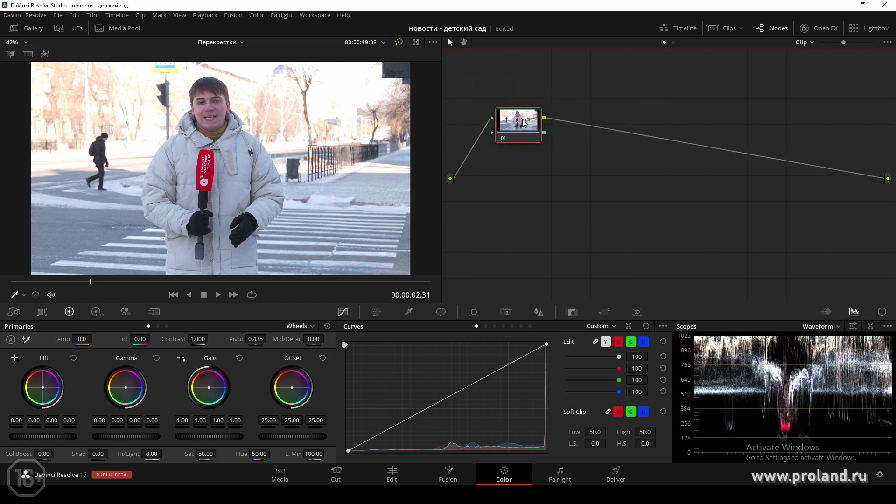
right_click(523, 123)
mouse_move(578, 148)
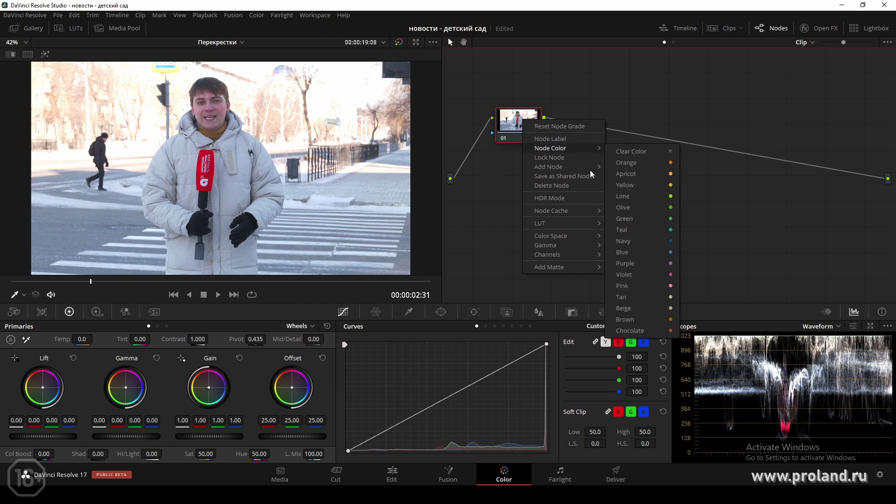
mouse_move(583, 167)
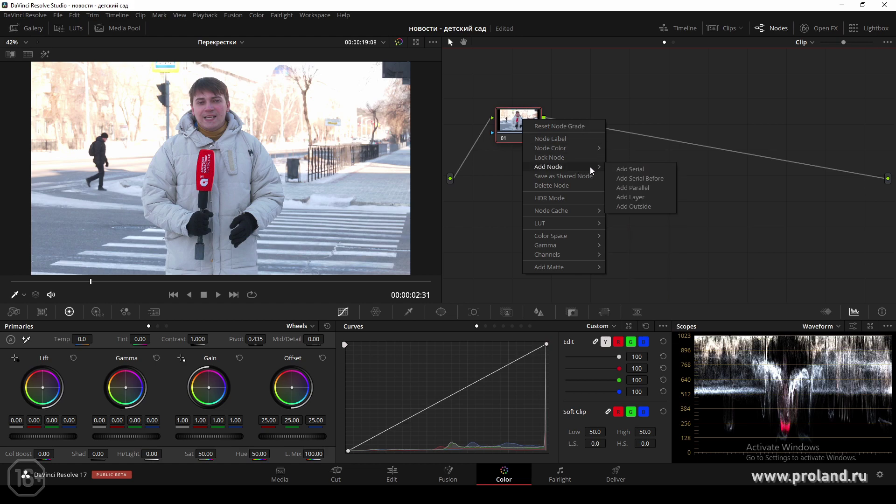
click(620, 171)
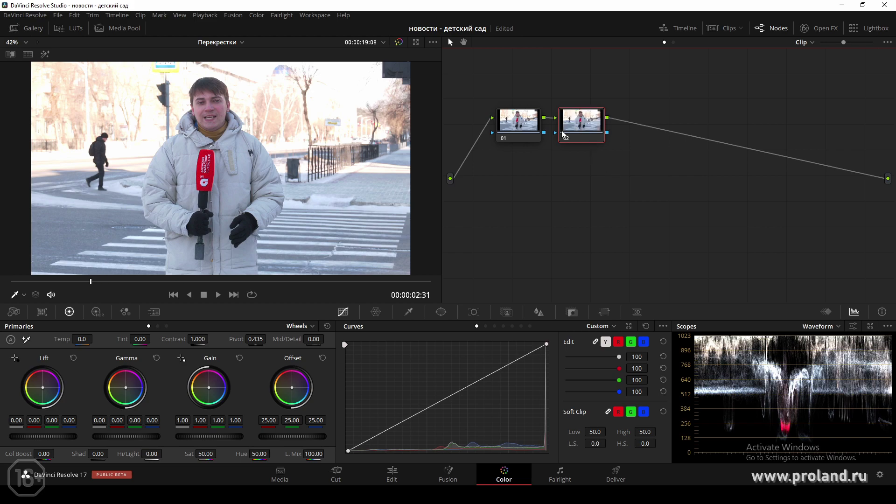
Darken node 02 with Lift -0.05, Gamma -0.14 and Gain 0.90.
mouse_move(125, 437)
mouse_down()
mouse_move(115, 436)
mouse_move(149, 438)
mouse_up()
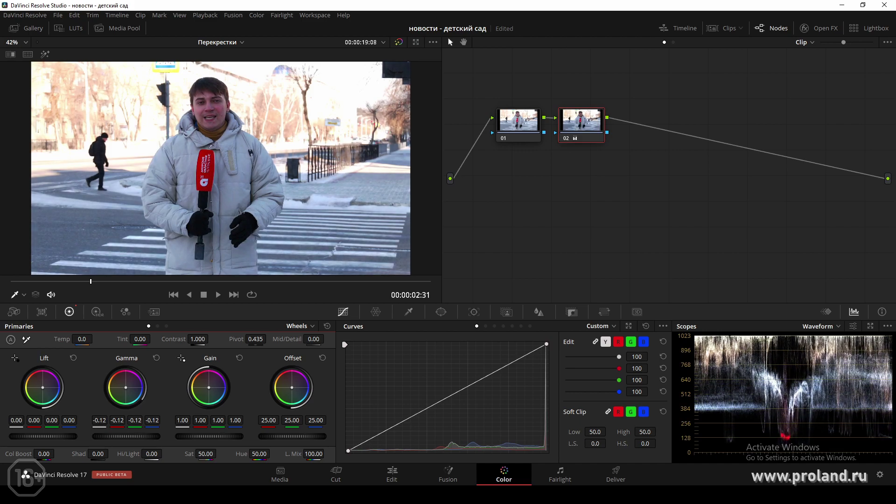
drag(43, 438, 41, 439)
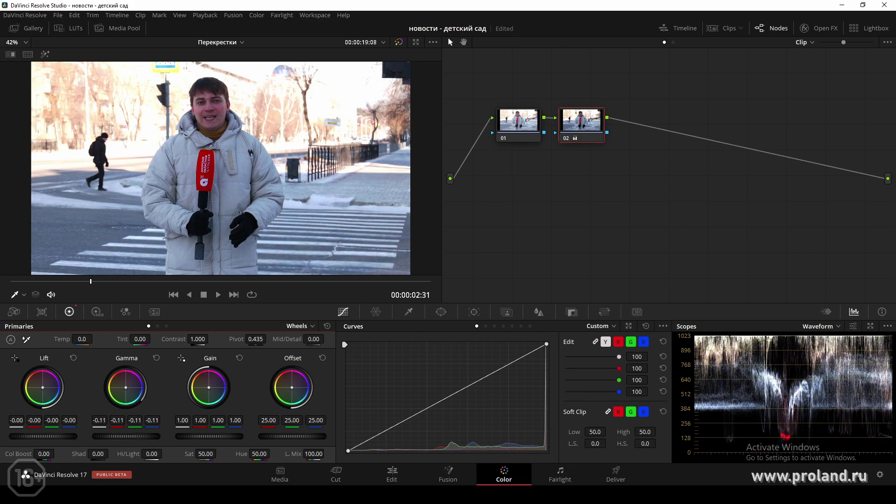
drag(225, 441, 214, 437)
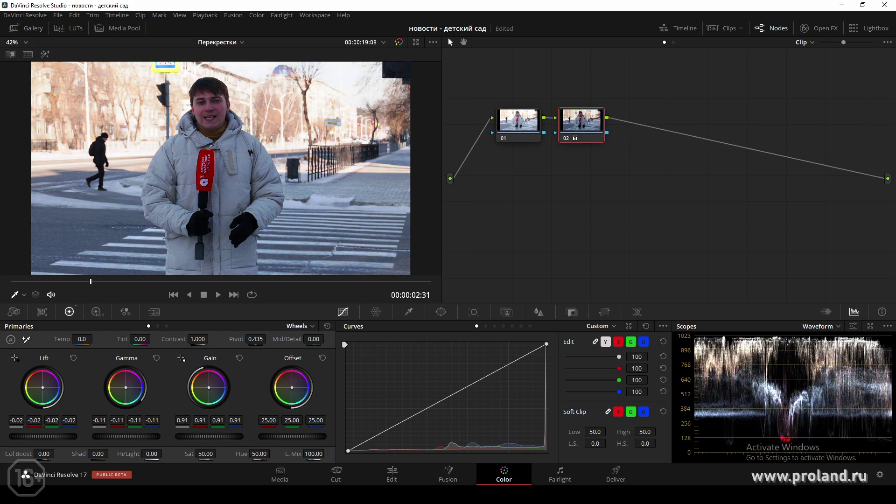
drag(278, 441, 324, 437)
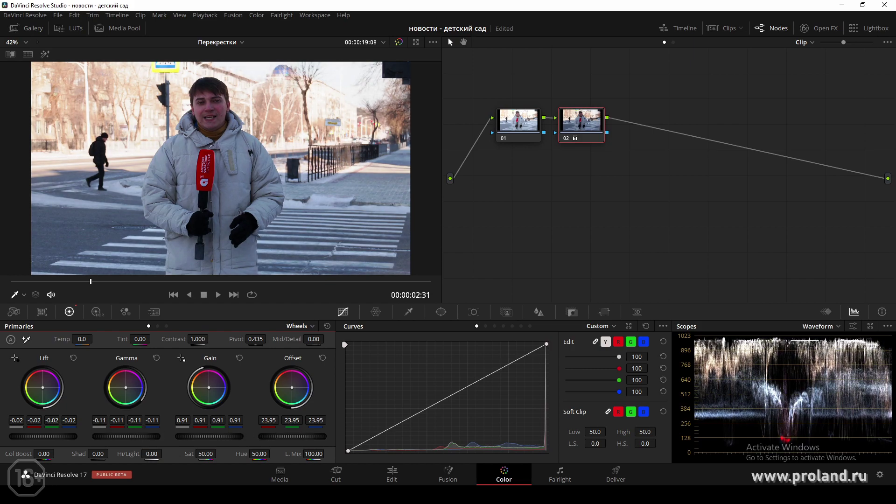
drag(140, 437, 131, 436)
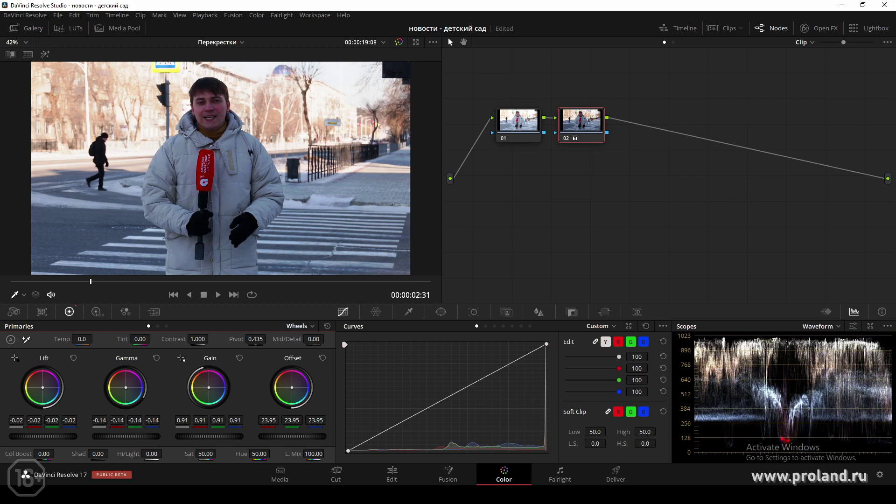
drag(204, 440, 201, 439)
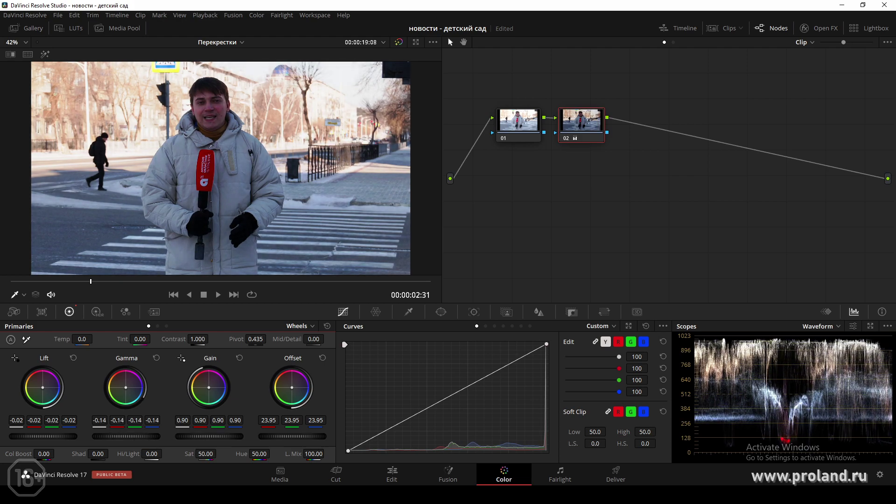
drag(46, 436, 36, 436)
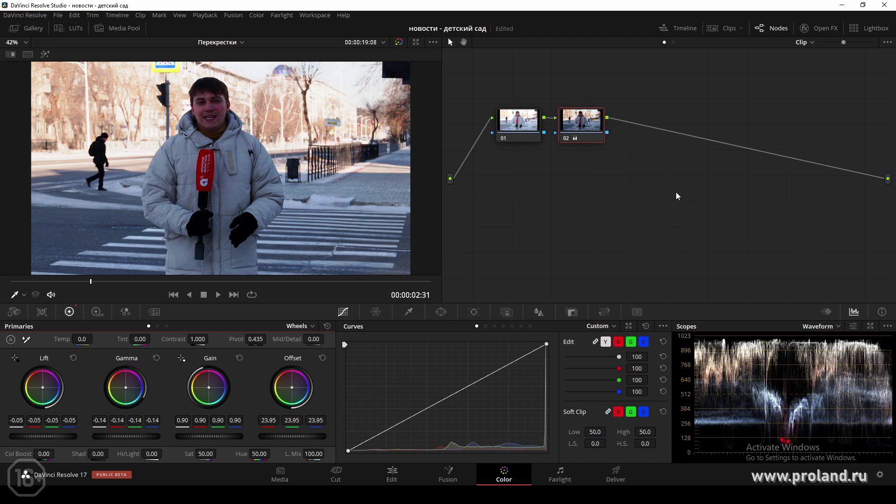
Add a serial node 03 after node 02.
right_click(581, 124)
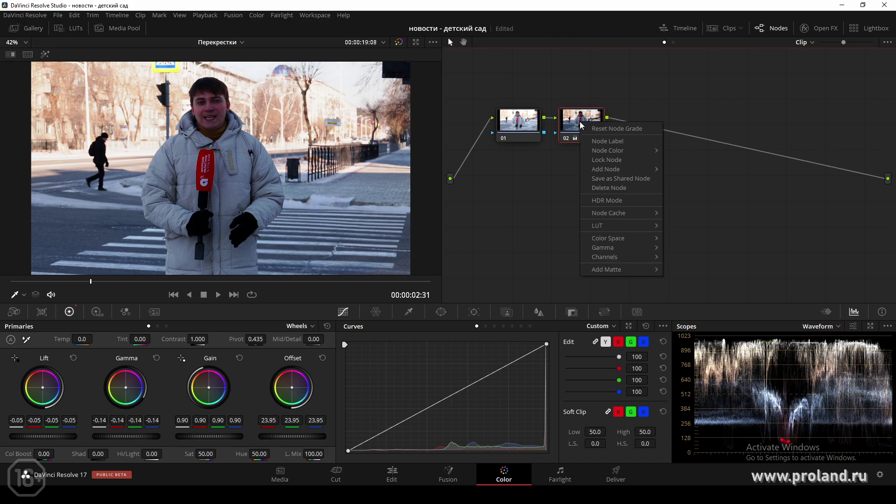
mouse_move(606, 169)
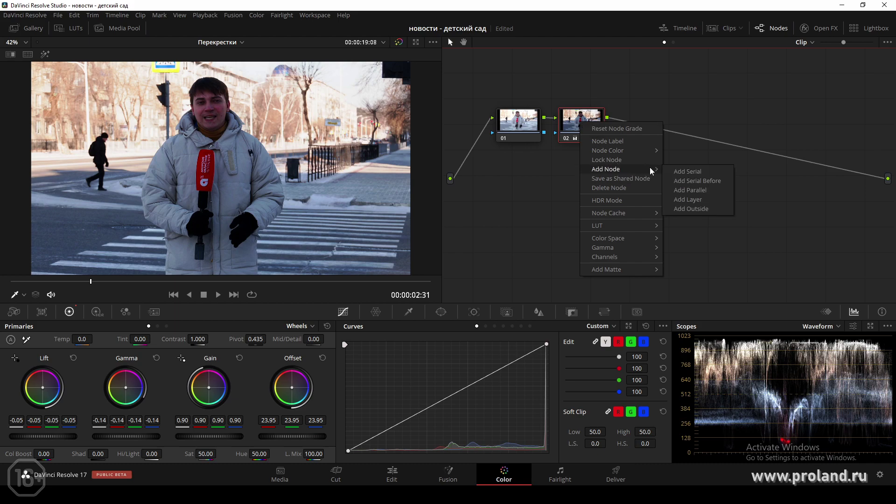
click(674, 173)
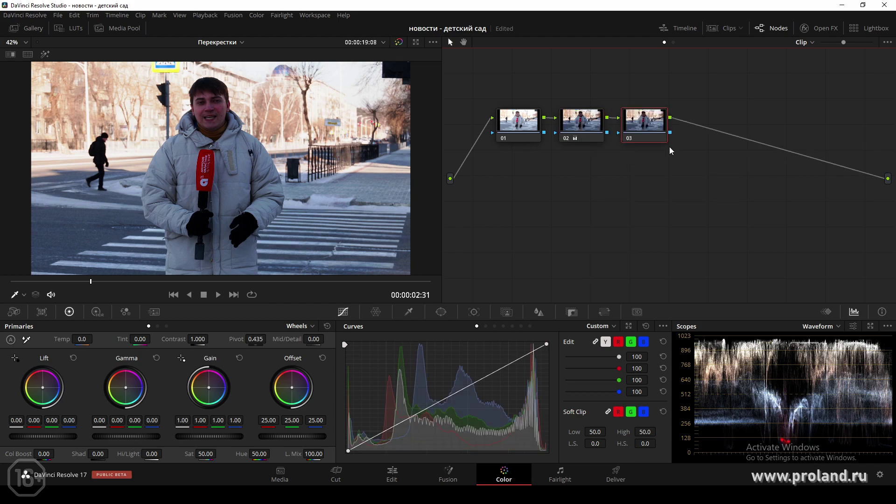
Place a small circular window over the reporter's face and check it during playback.
click(440, 311)
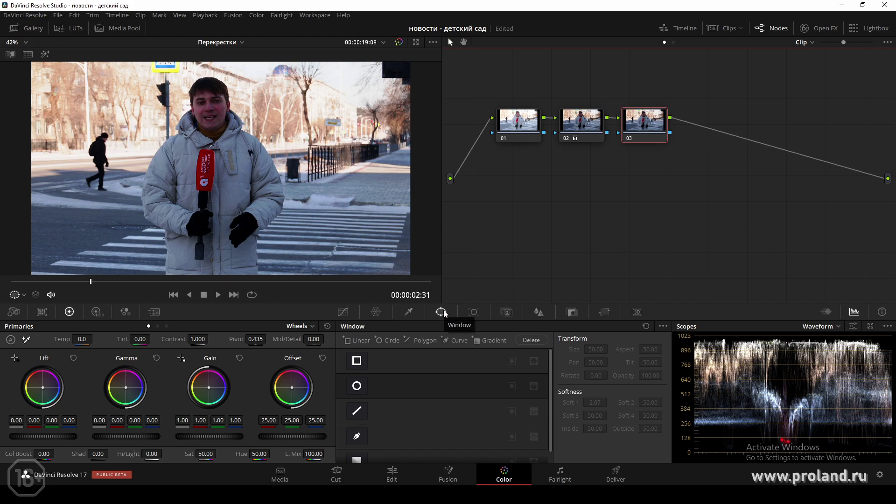
click(358, 387)
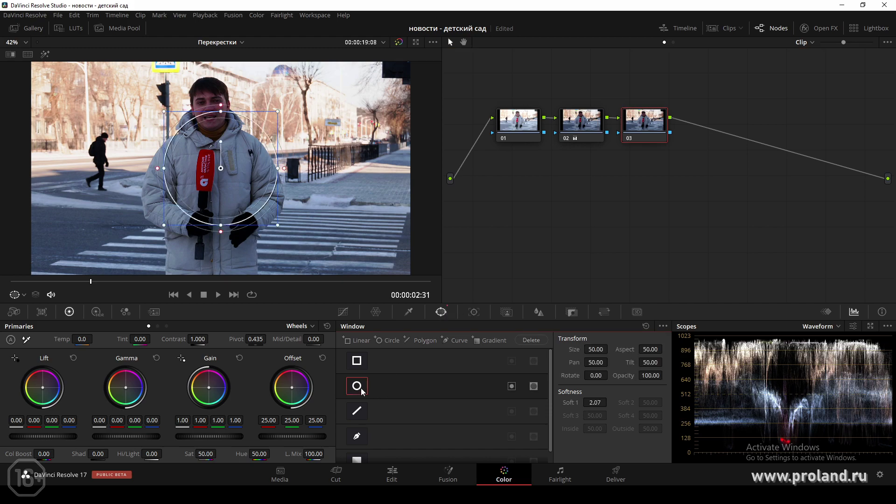
drag(221, 165, 209, 106)
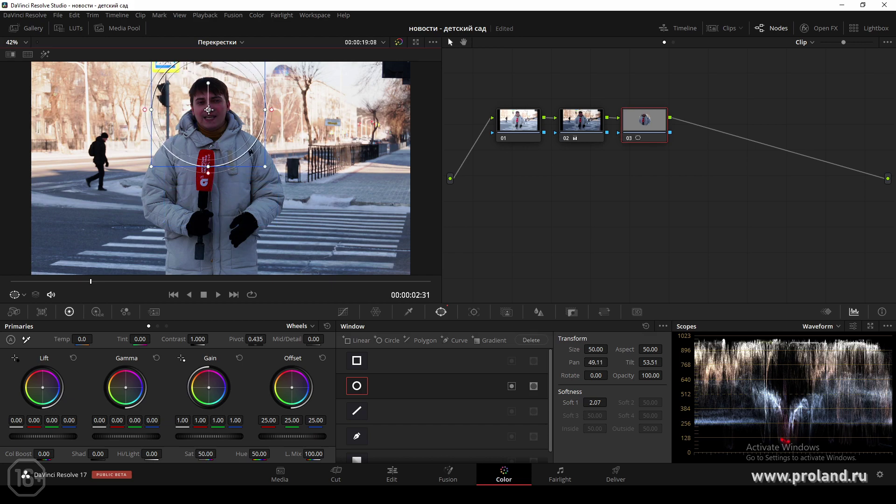
drag(269, 169, 230, 138)
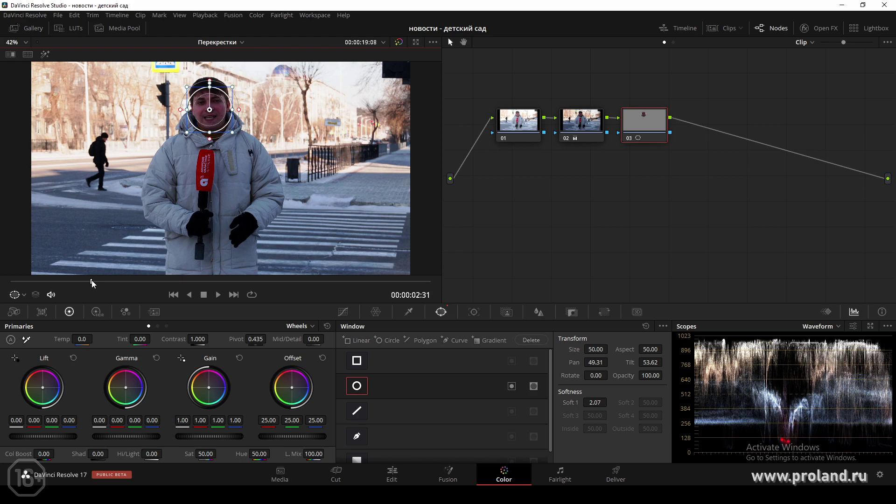
mouse_move(91, 281)
mouse_down()
mouse_move(256, 282)
mouse_move(9, 287)
mouse_up()
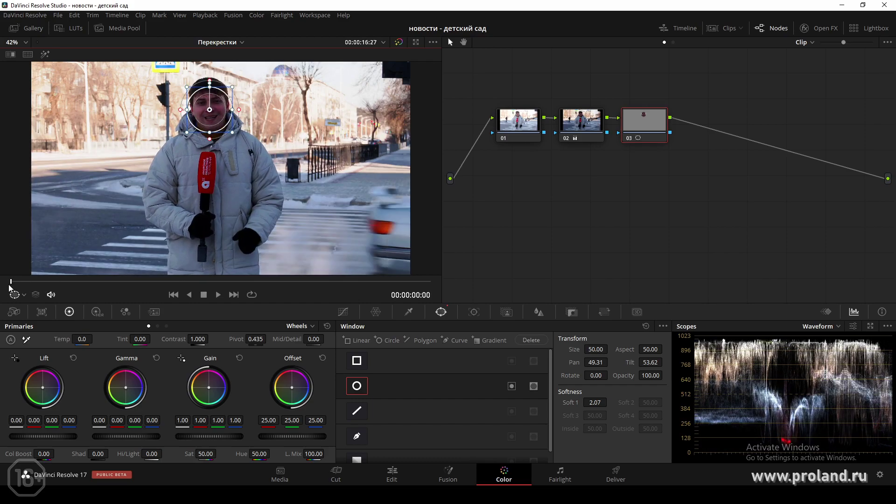
Track the face window forward through the clip, then return to an earlier frame.
click(473, 312)
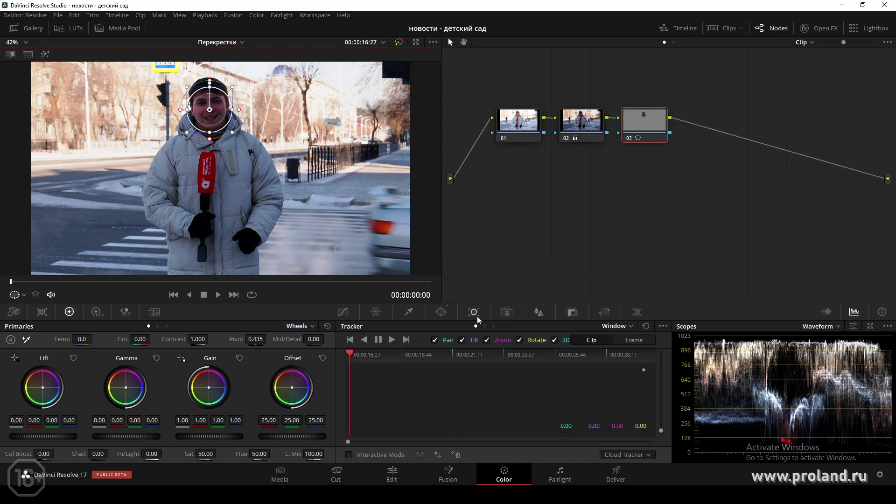
click(391, 341)
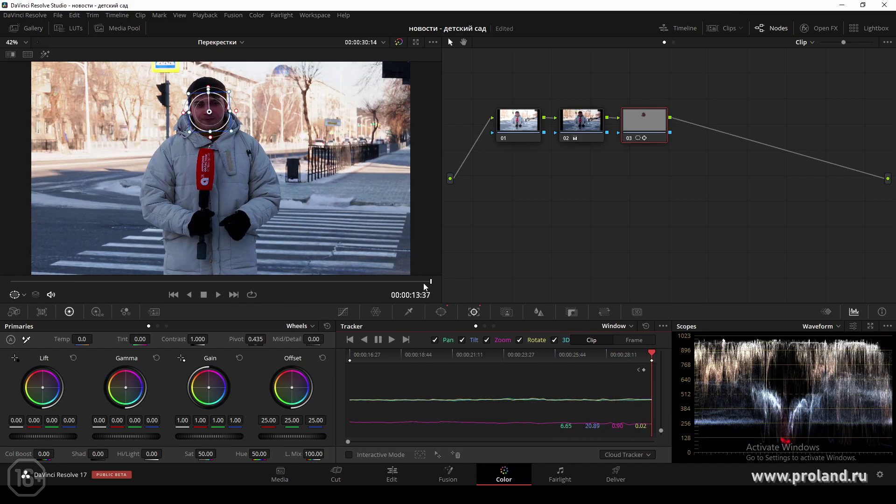
mouse_move(424, 282)
mouse_down()
mouse_move(145, 289)
mouse_move(218, 293)
mouse_move(206, 293)
mouse_up()
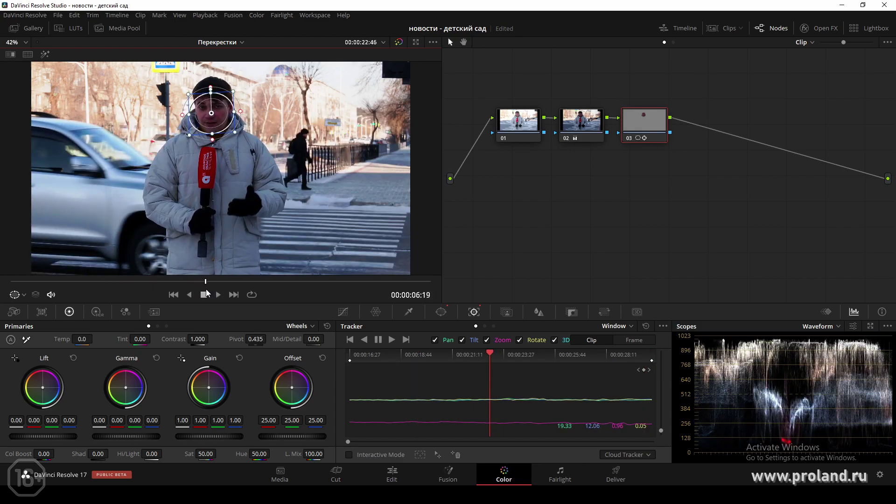
Brighten the face inside the window and warm it with Temp 340.
mouse_move(122, 436)
mouse_down()
mouse_move(130, 436)
mouse_move(122, 437)
mouse_up()
drag(191, 437, 206, 437)
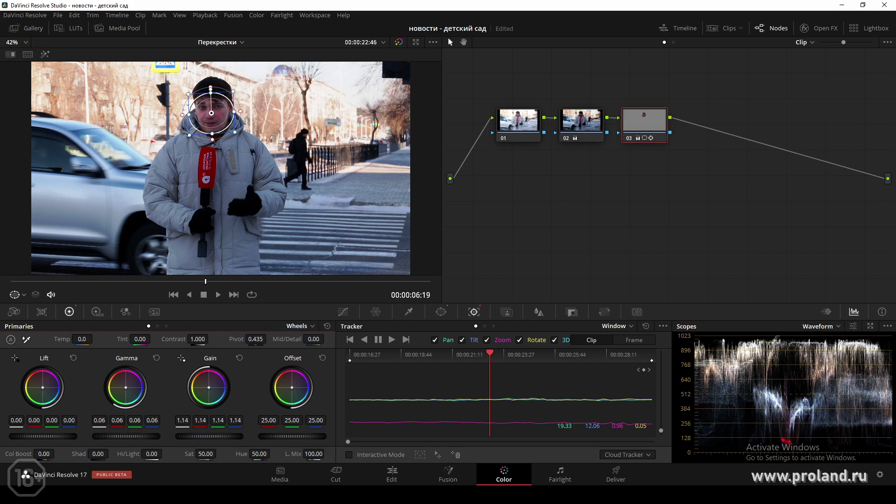
drag(277, 437, 280, 436)
drag(52, 438, 52, 436)
drag(84, 339, 96, 338)
click(394, 477)
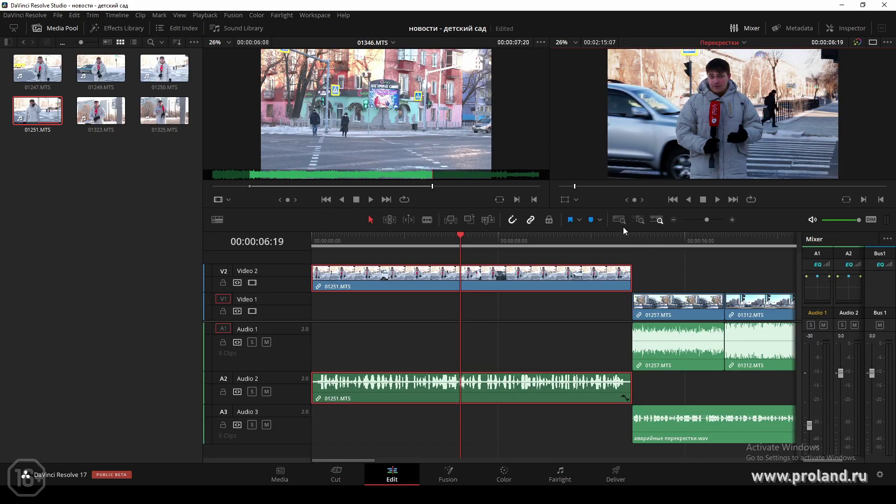
click(872, 43)
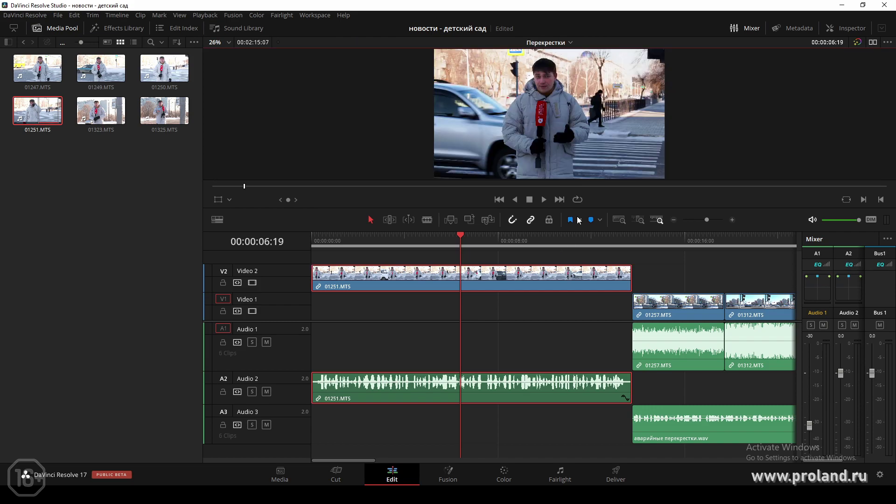
drag(577, 207, 576, 298)
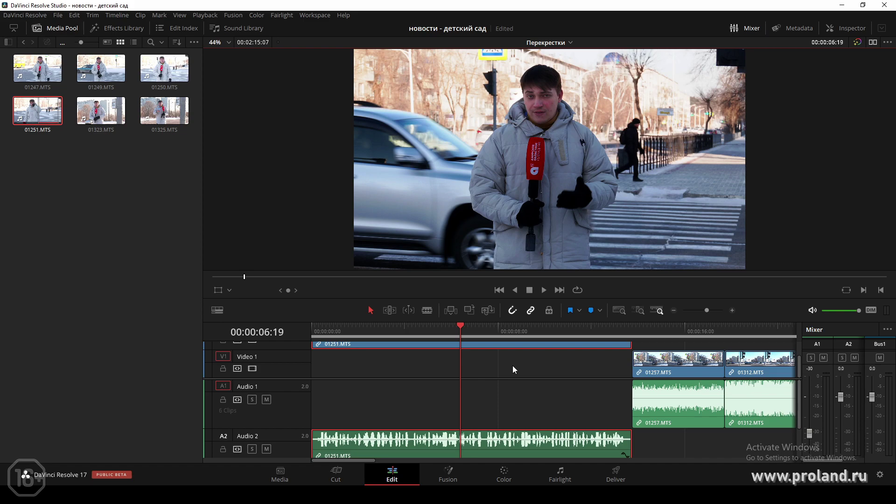
click(857, 43)
click(857, 43)
click(857, 43)
click(857, 43)
click(857, 43)
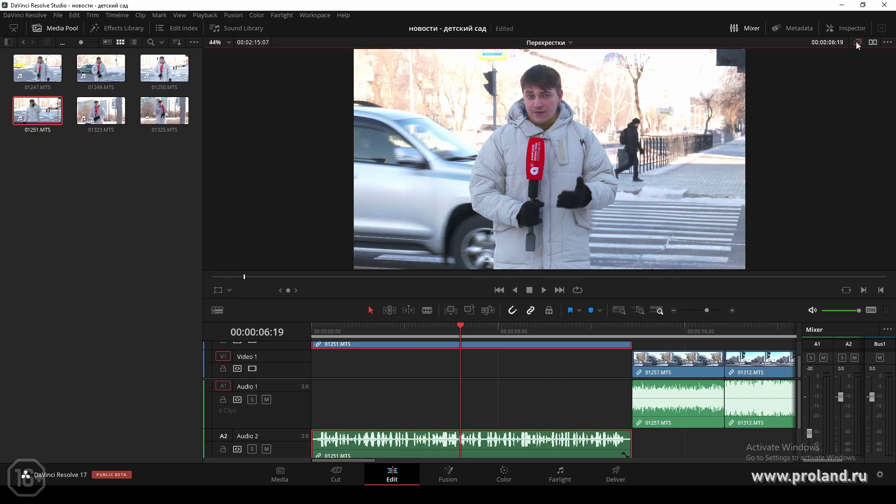
click(857, 42)
click(857, 42)
click(857, 43)
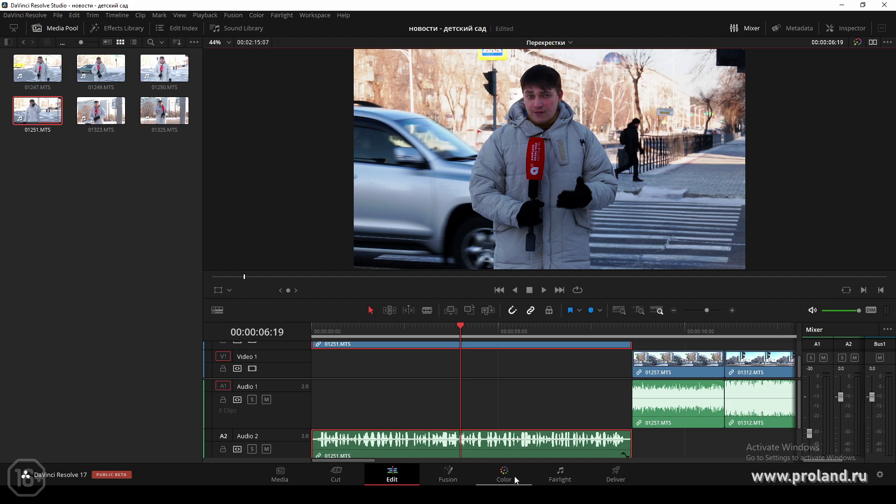
Play back the timeline at double speed, stop, and narrow the media pool.
click(632, 329)
key(space)
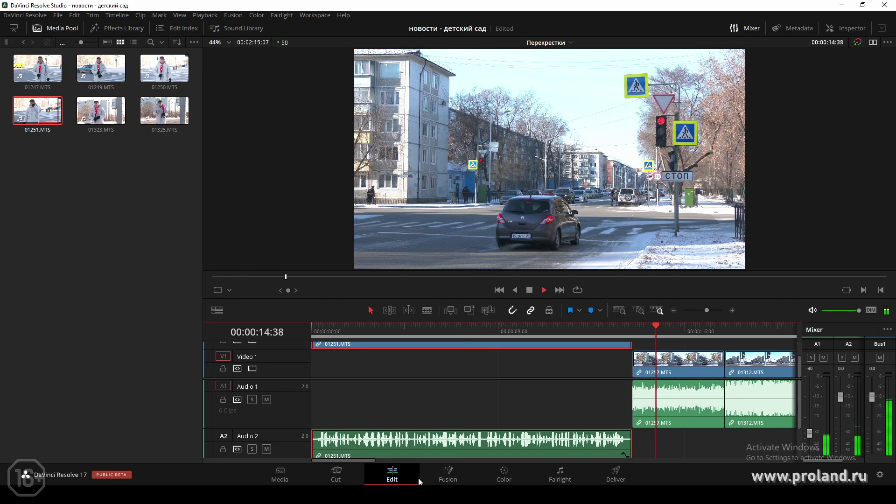
drag(359, 461, 385, 460)
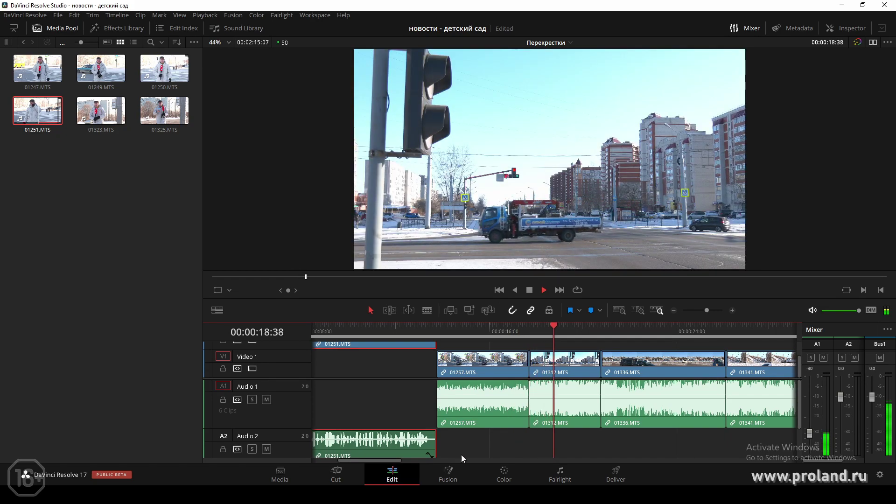
key(l)
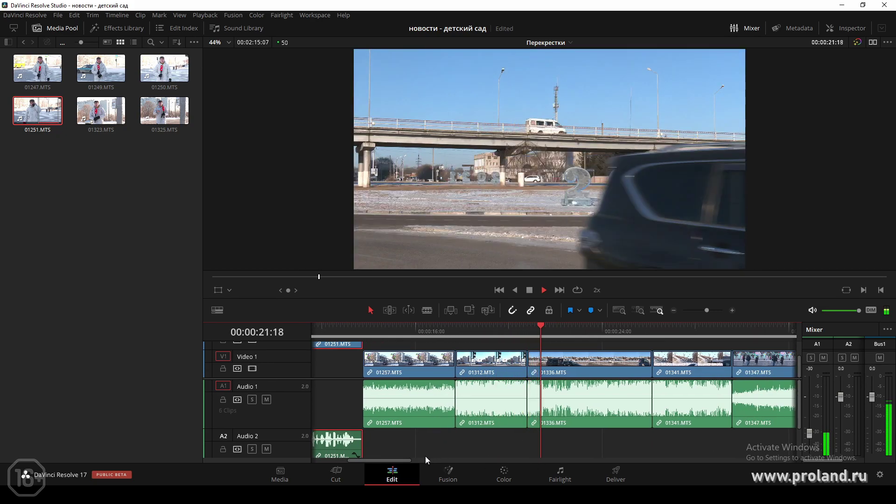
key(k)
drag(390, 460, 415, 459)
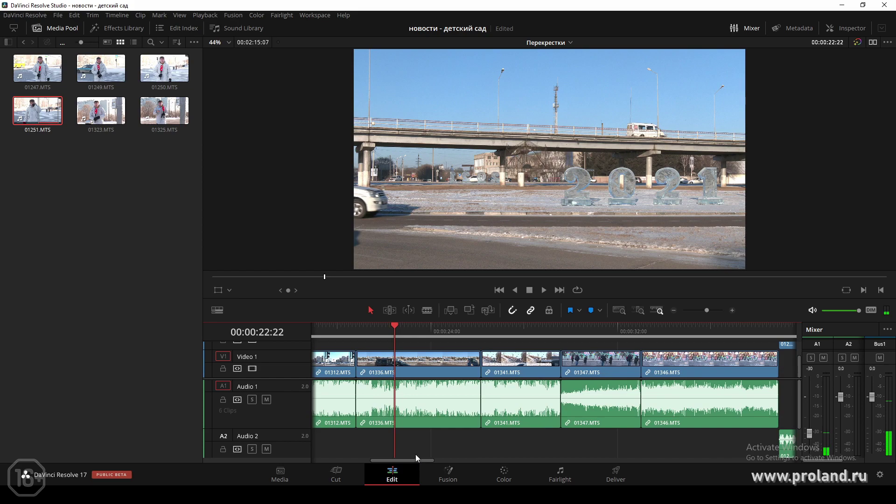
drag(202, 210, 73, 212)
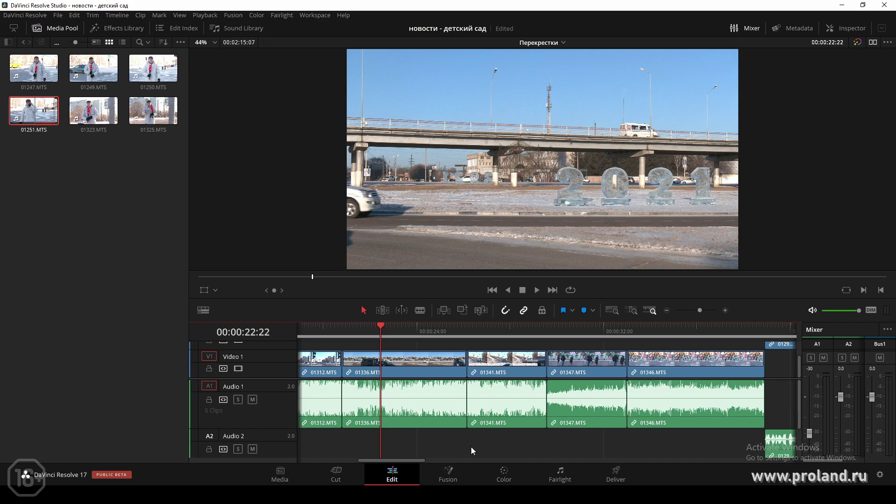
Scrub to the crosswalk clip 01347.MTS at 00:00:30:45 and open it on the Color page.
click(424, 330)
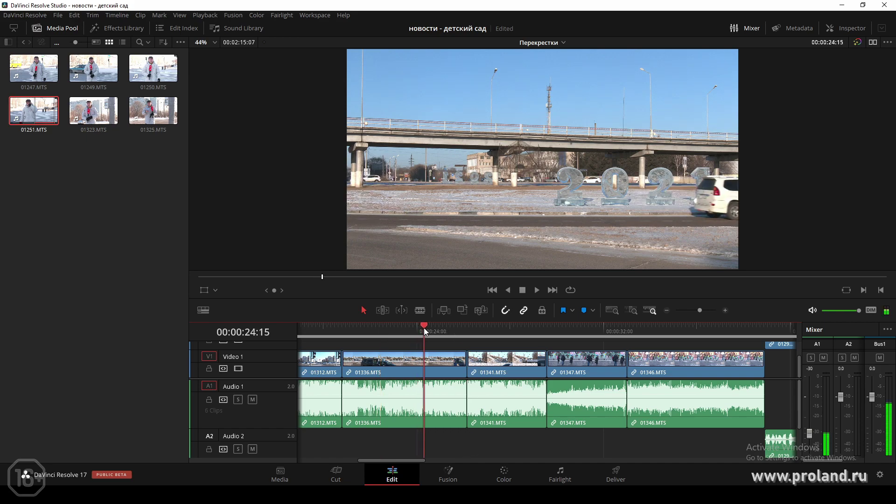
click(487, 329)
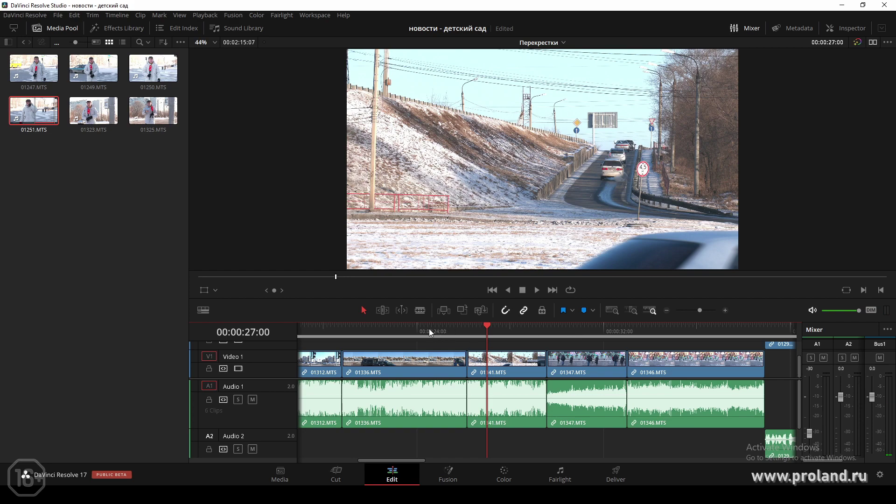
click(429, 328)
click(492, 330)
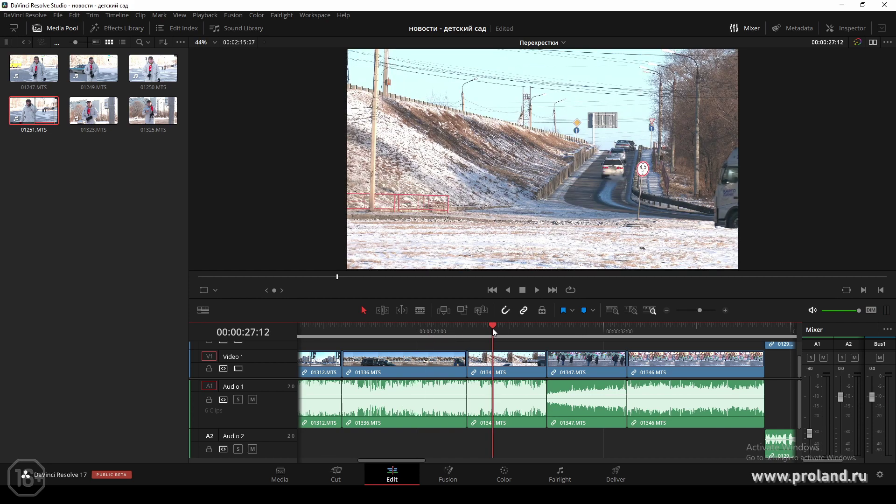
click(578, 331)
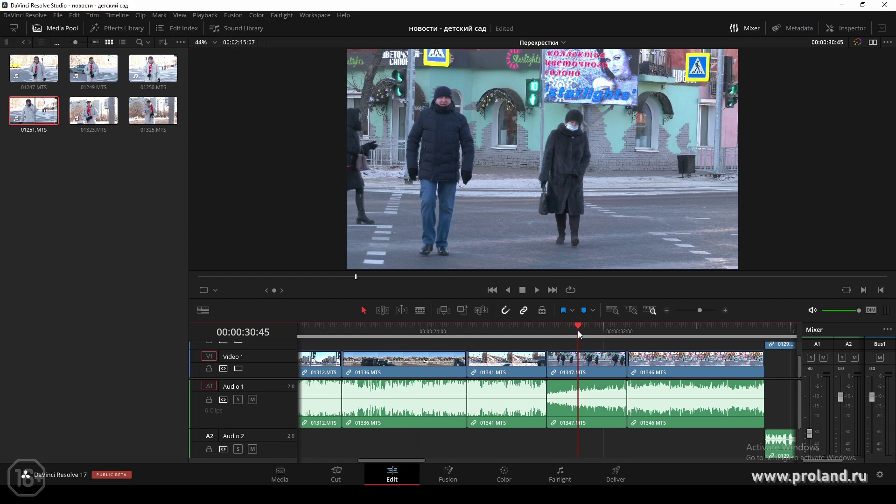
click(588, 358)
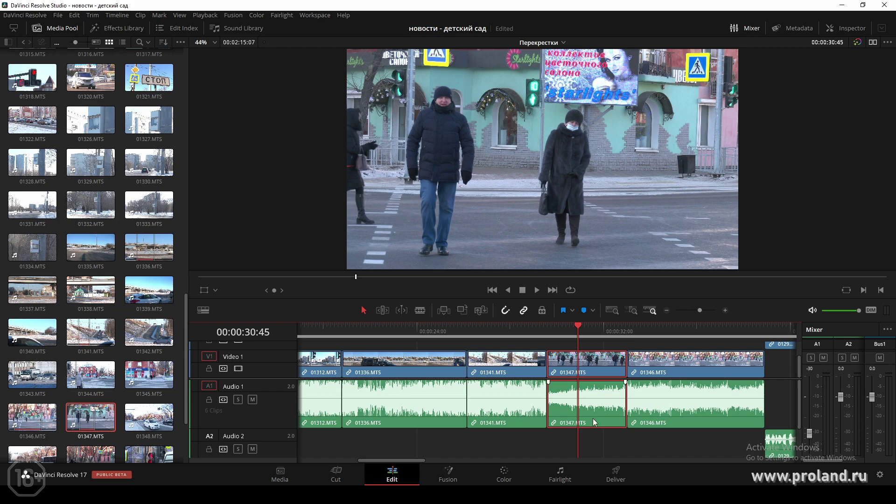
key(shift+6)
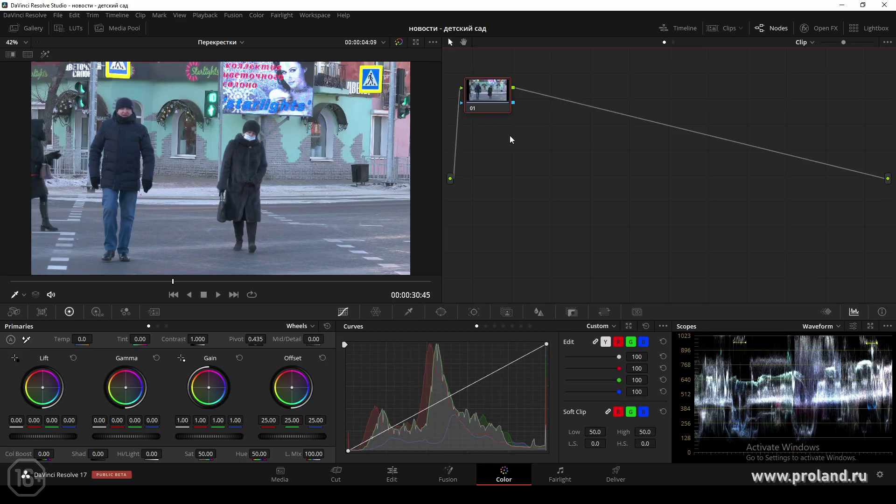
Preview clip 05 in the clip strip, then return to billboard clip 06 and hide the strip.
click(717, 29)
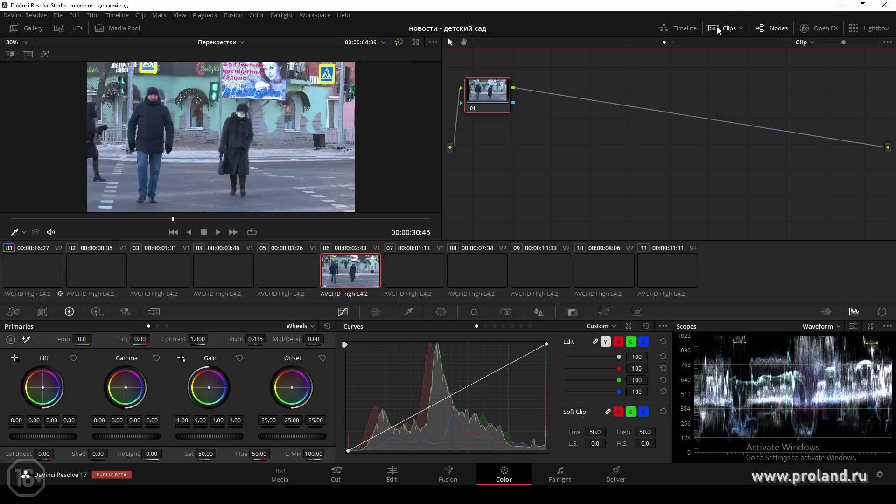
click(287, 277)
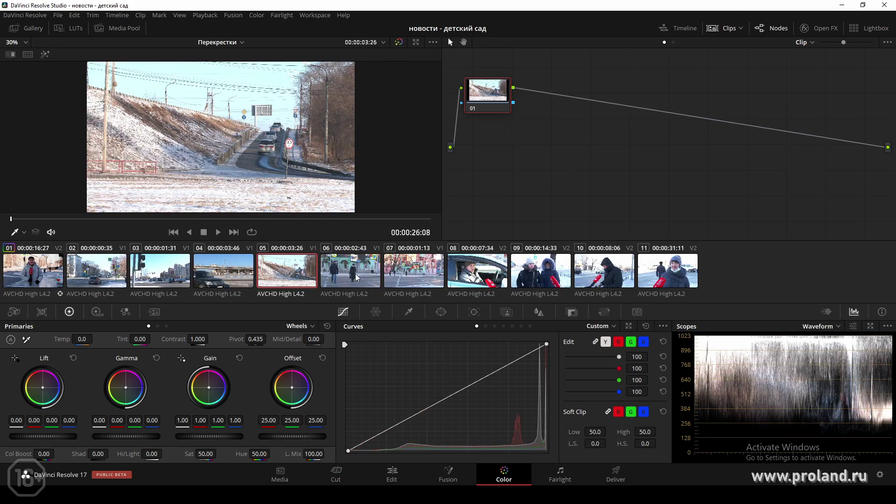
click(364, 277)
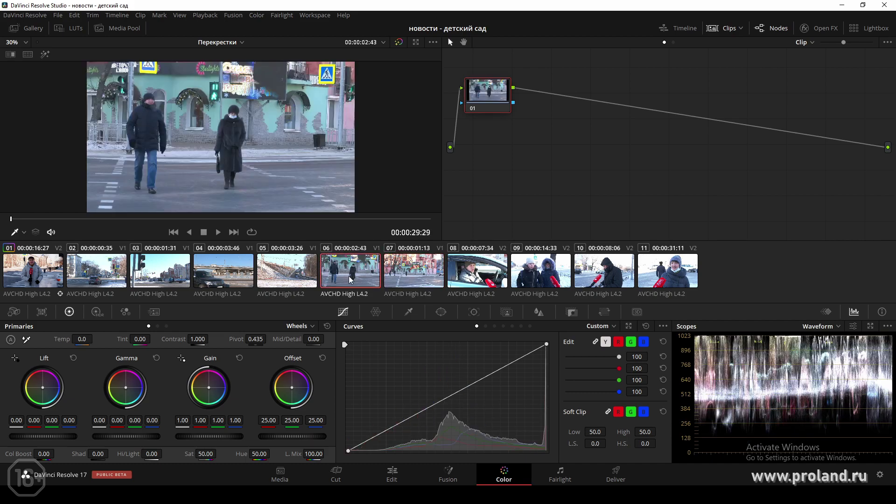
click(716, 29)
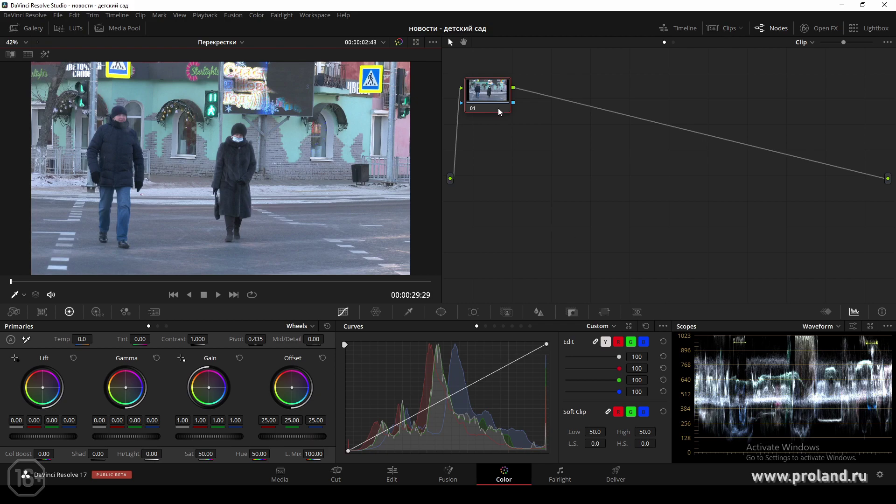
Add a serial node 02 after node 01.
right_click(491, 96)
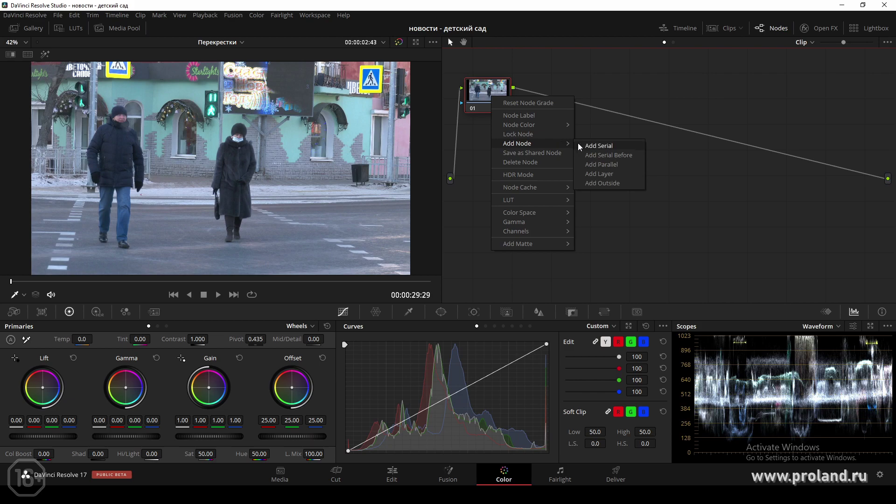
click(584, 145)
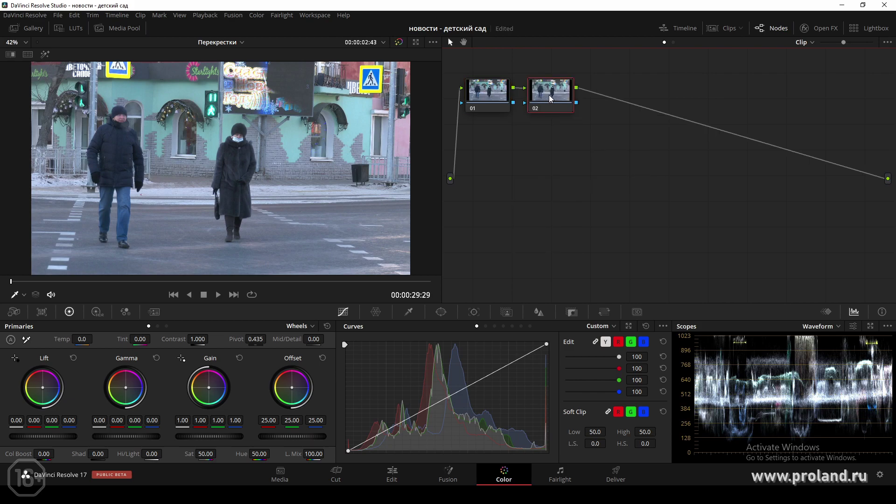
drag(549, 95, 554, 95)
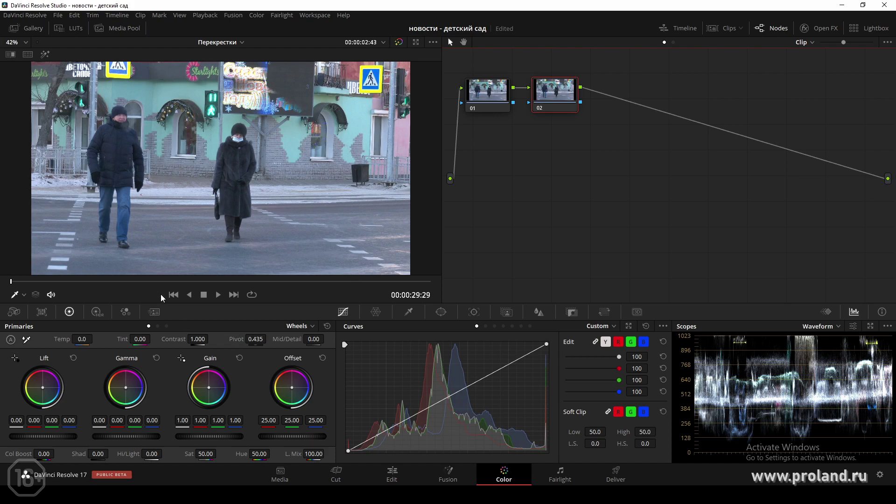
Go to the billboard frame at 04:06 and enable a Curve window on node 02.
click(166, 280)
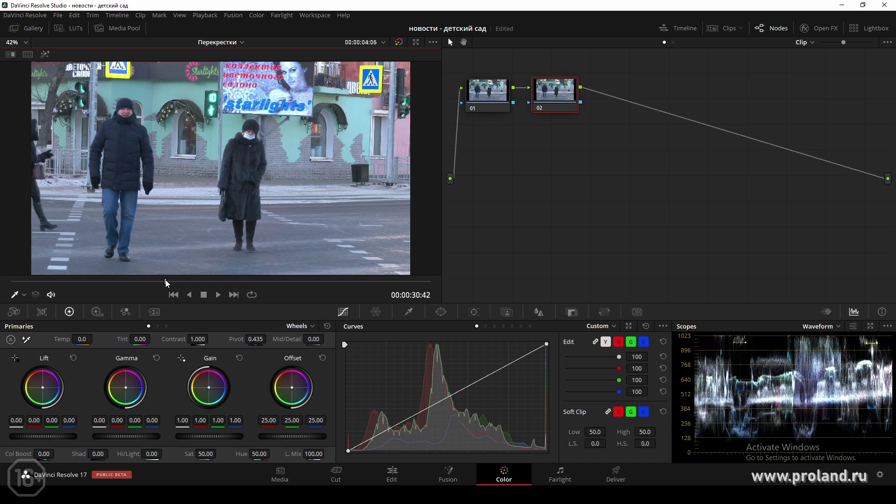
click(409, 314)
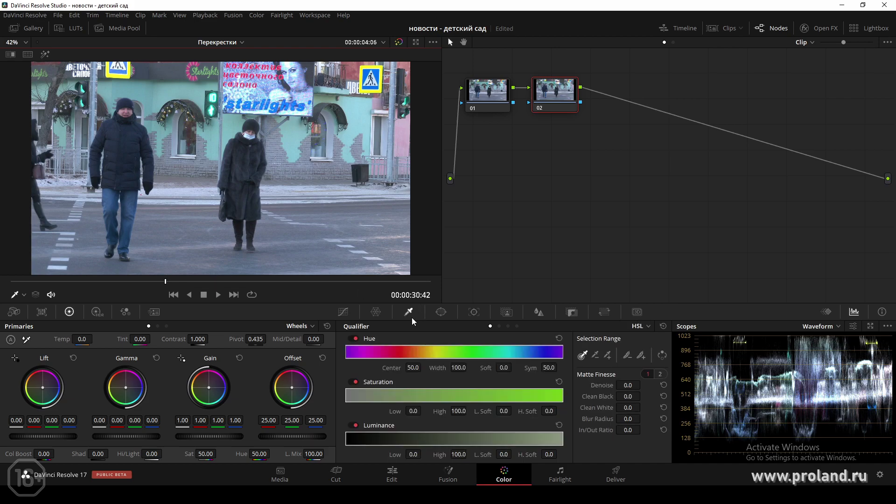
click(443, 314)
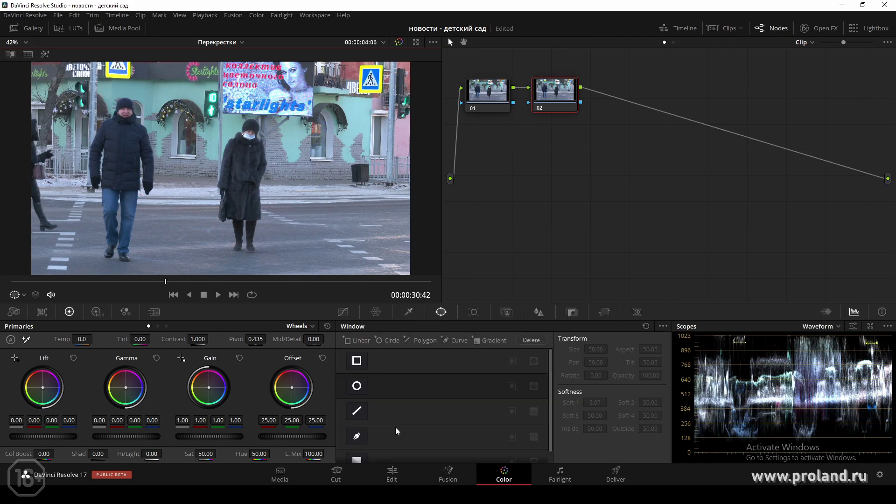
click(364, 436)
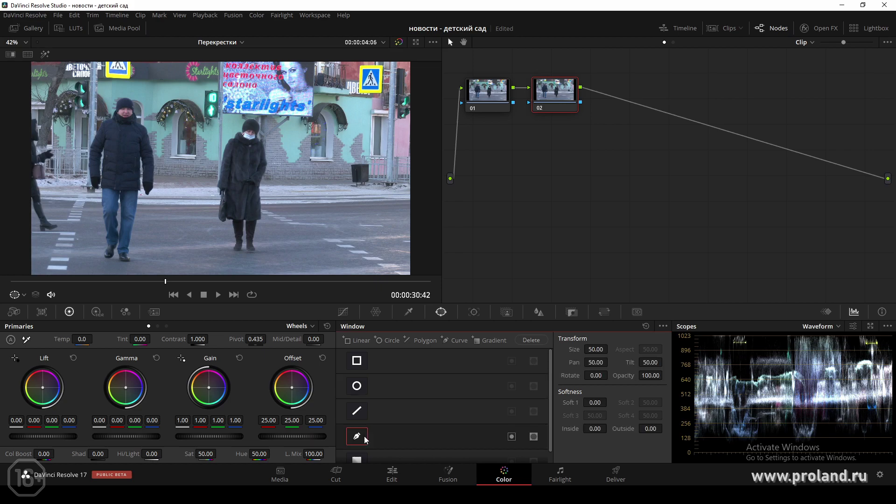
Trace the billboard with a closed six-point curve window outline.
scroll(317, 74, down, 1)
click(306, 69)
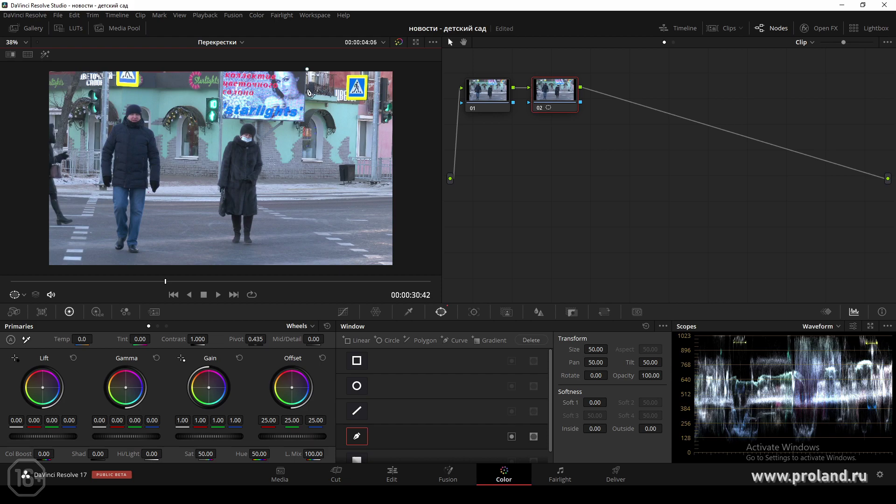
click(304, 121)
click(218, 118)
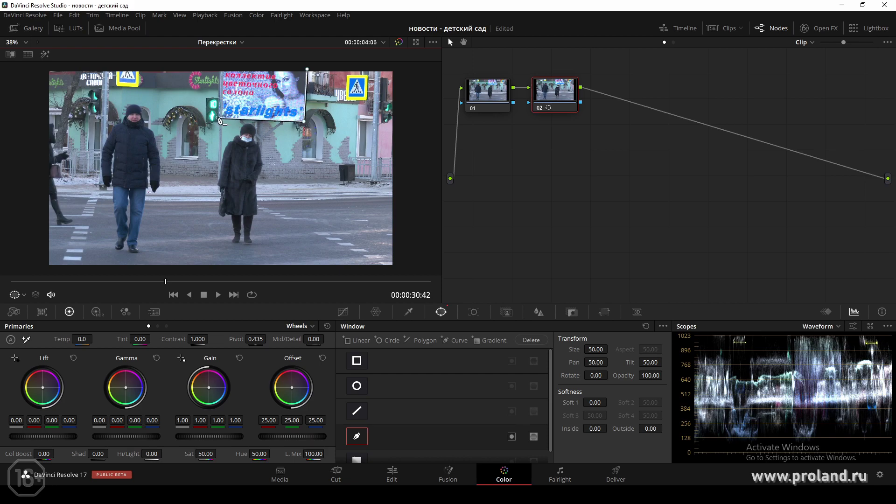
click(219, 89)
click(139, 86)
click(139, 69)
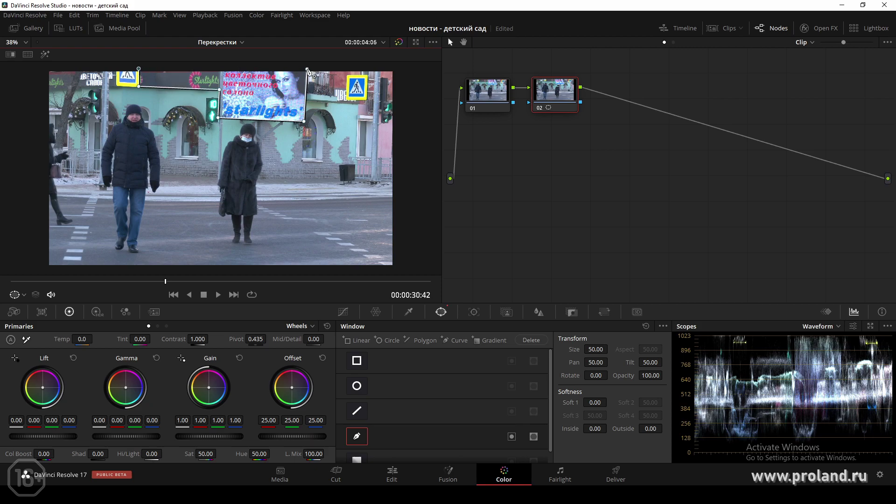
click(307, 69)
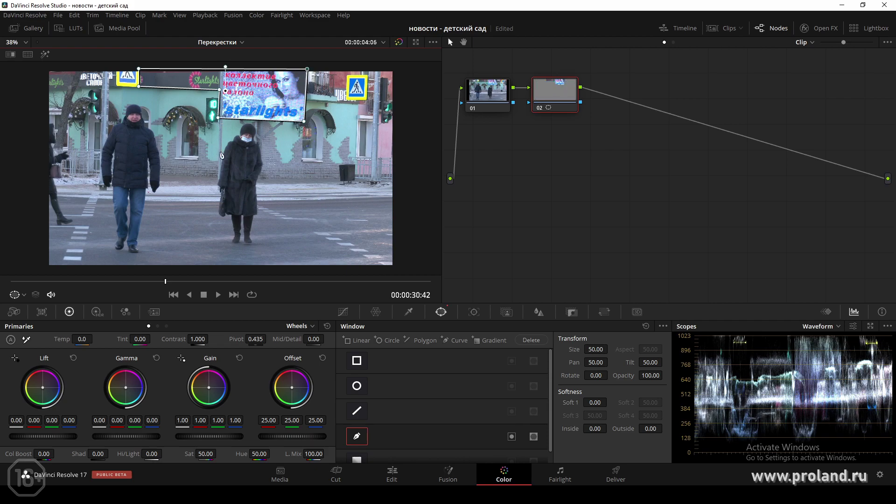
Inspect the outline at 100% viewer zoom, then fit the whole frame again.
scroll(221, 155, down, 2)
scroll(221, 154, up, 2)
scroll(221, 155, down, 2)
scroll(221, 155, up, 3)
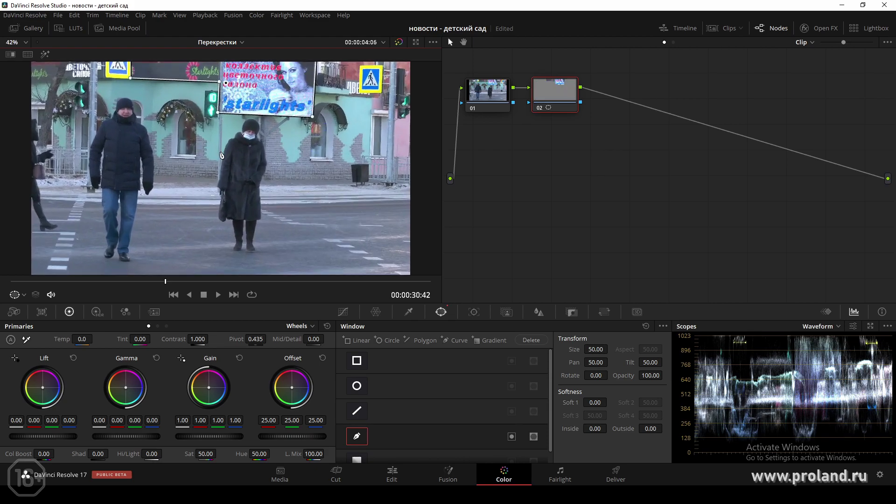
scroll(221, 155, down, 3)
scroll(221, 155, down, 1)
scroll(221, 155, up, 1)
scroll(221, 155, up, 1)
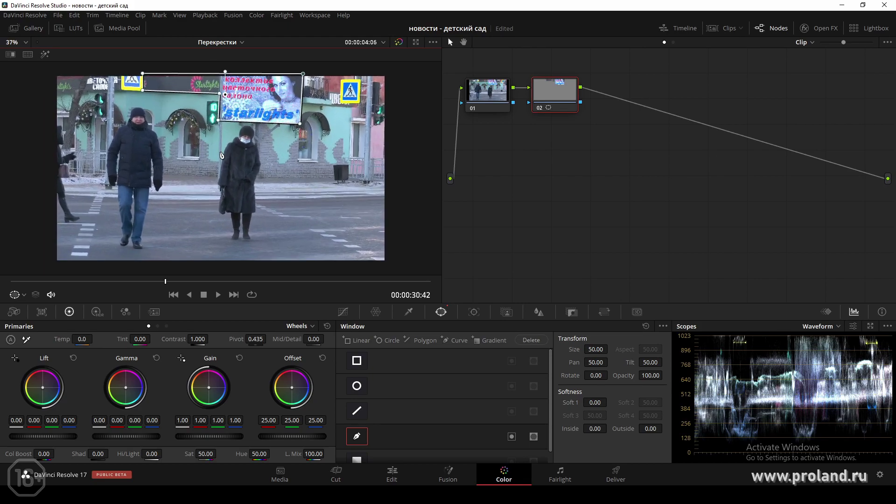
scroll(221, 155, up, 1)
scroll(221, 155, up, 1)
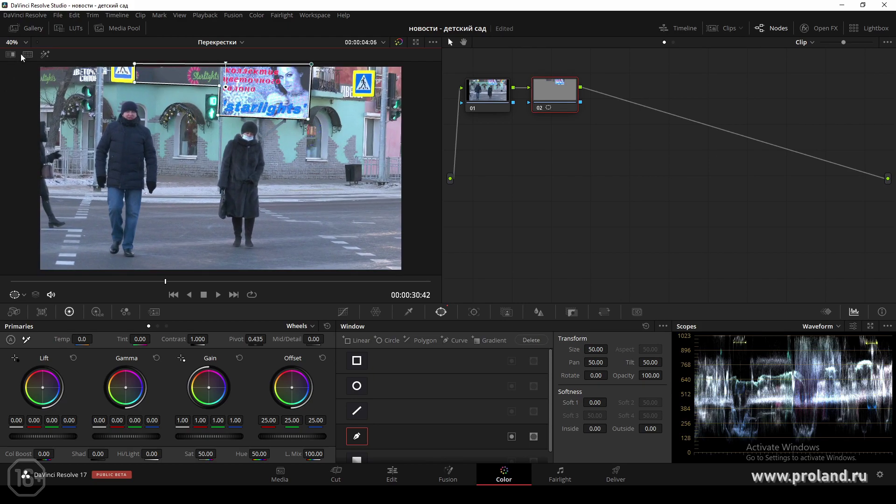
click(26, 42)
click(20, 113)
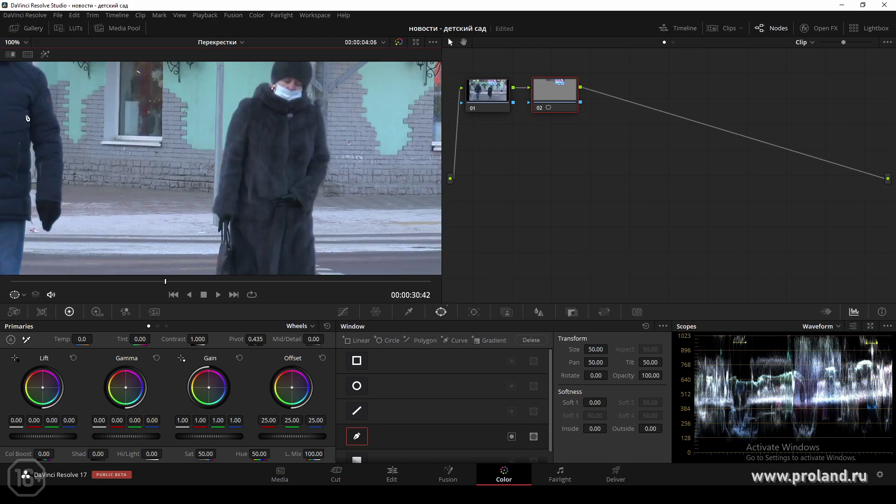
click(27, 42)
click(24, 54)
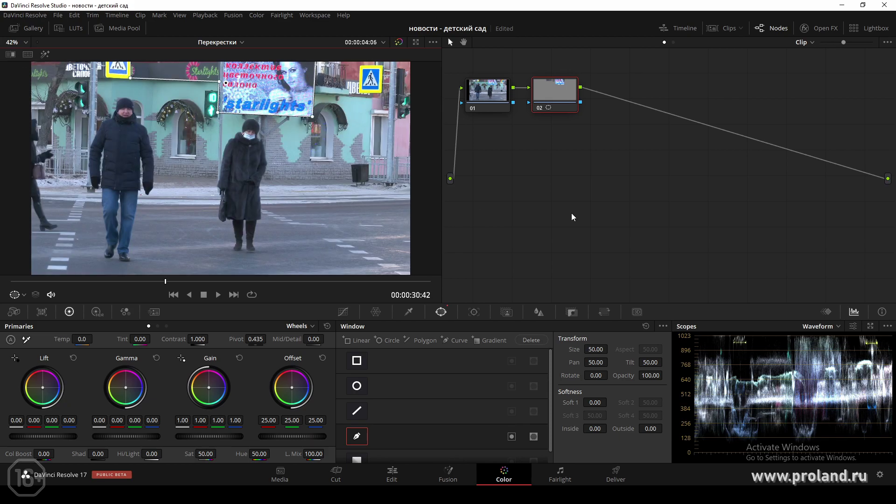
Nudge node 02 in the node graph and show the Effects Library.
drag(563, 99, 567, 102)
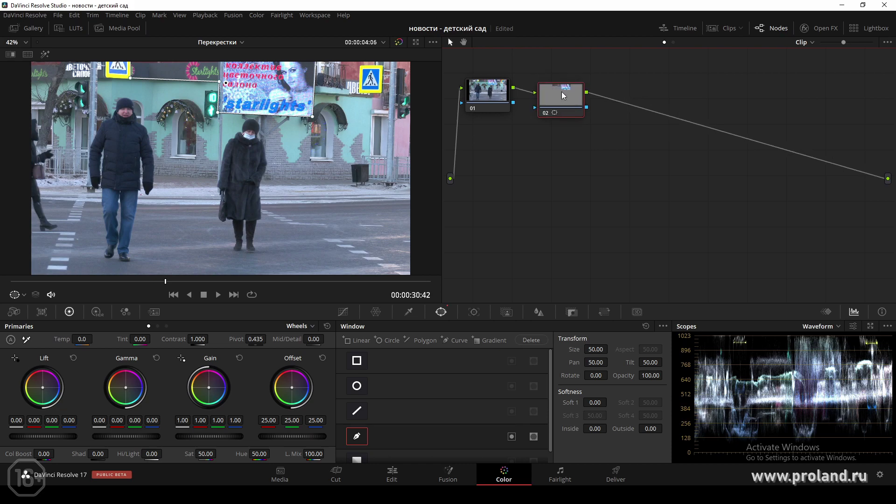
scroll(564, 93, up, 1)
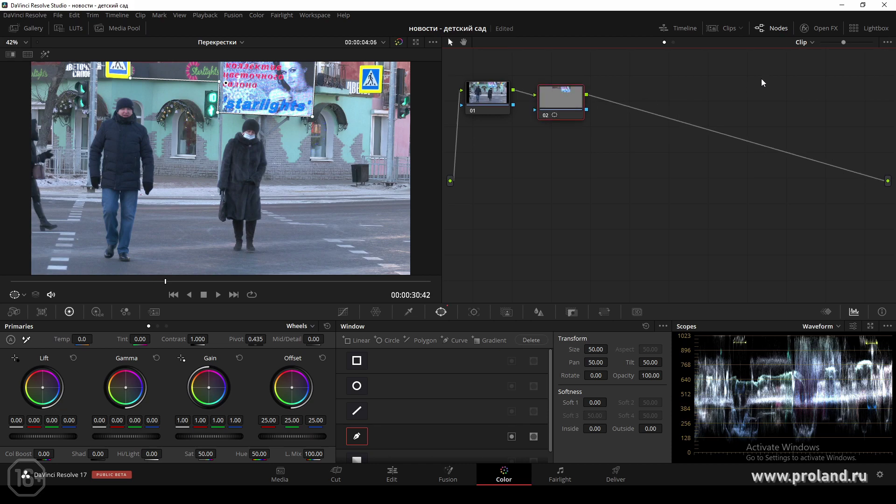
click(815, 26)
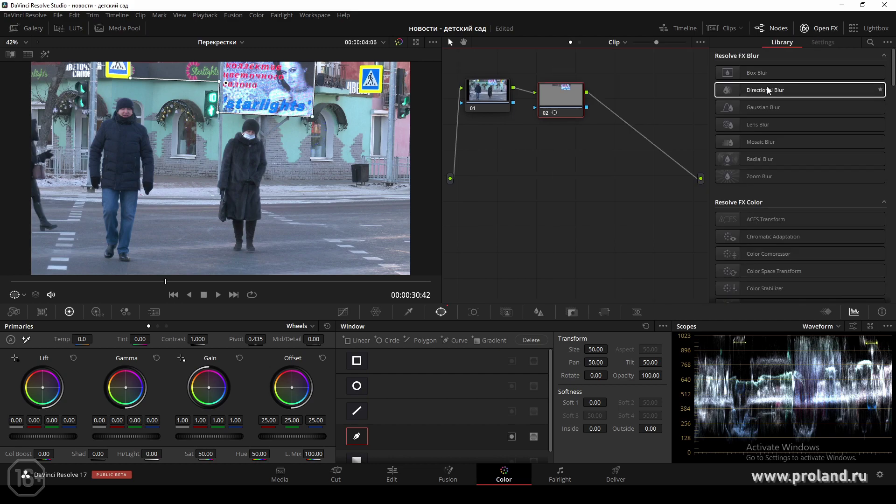
Drop Gaussian Blur onto node 02, blurring the Starlights billboard at strength 0.400.
drag(765, 108, 555, 93)
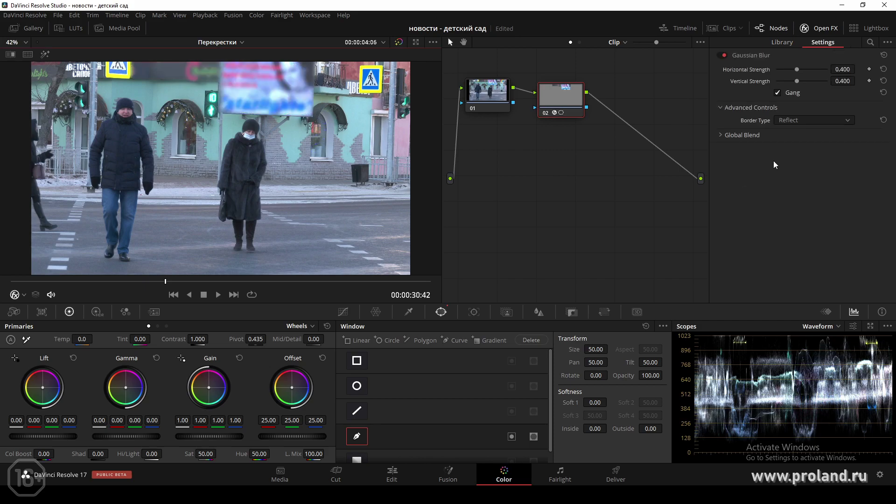
On the Edit page, play through the blurred shot and stop on clip 01346.
click(385, 475)
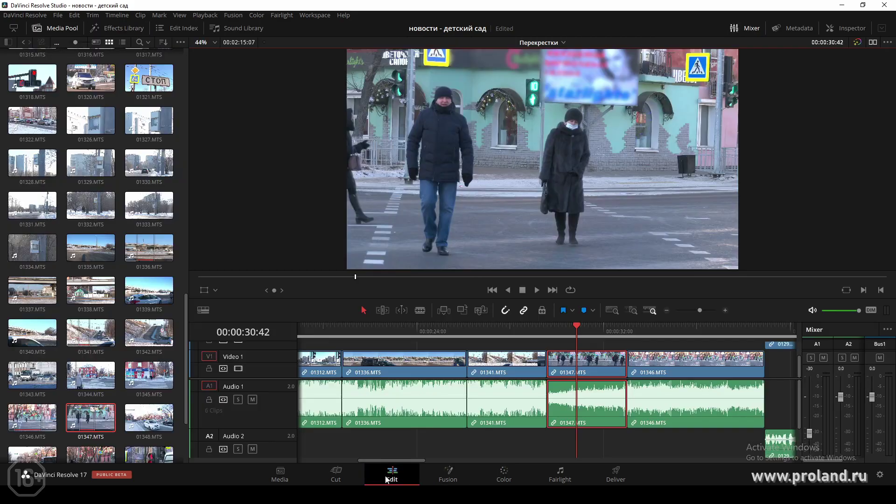
click(526, 329)
key(space)
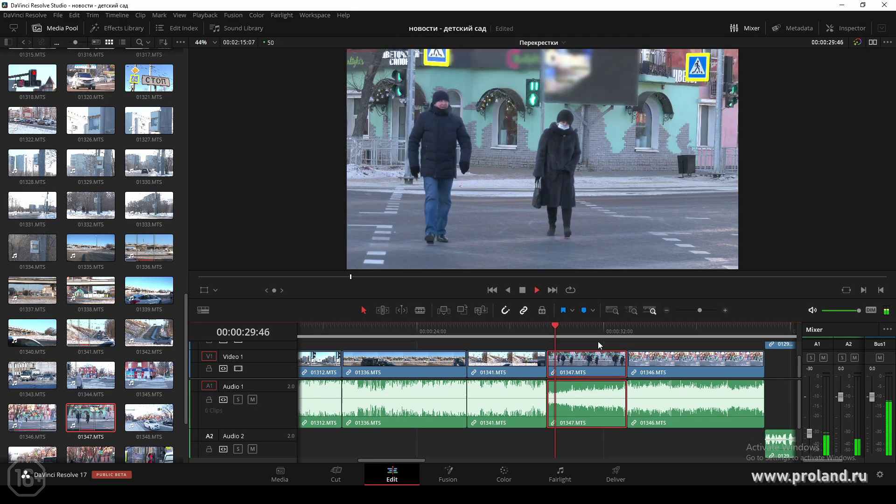
key(space)
drag(414, 460, 439, 458)
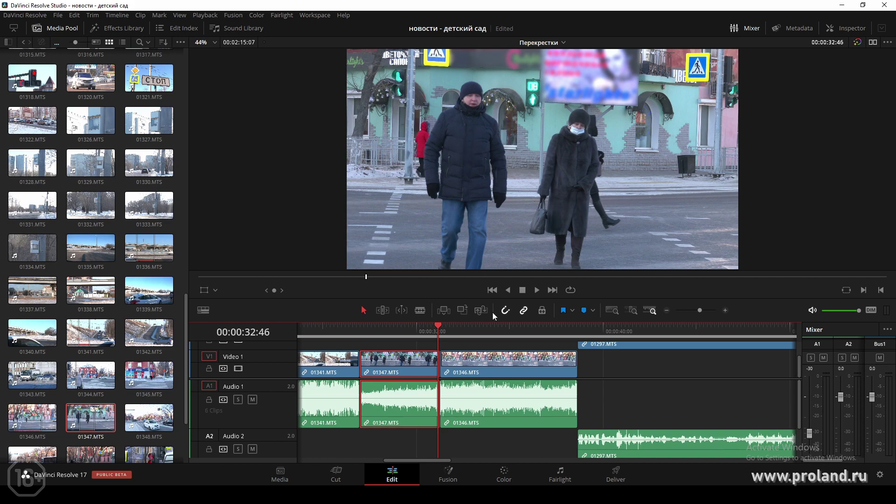
key(space)
click(515, 360)
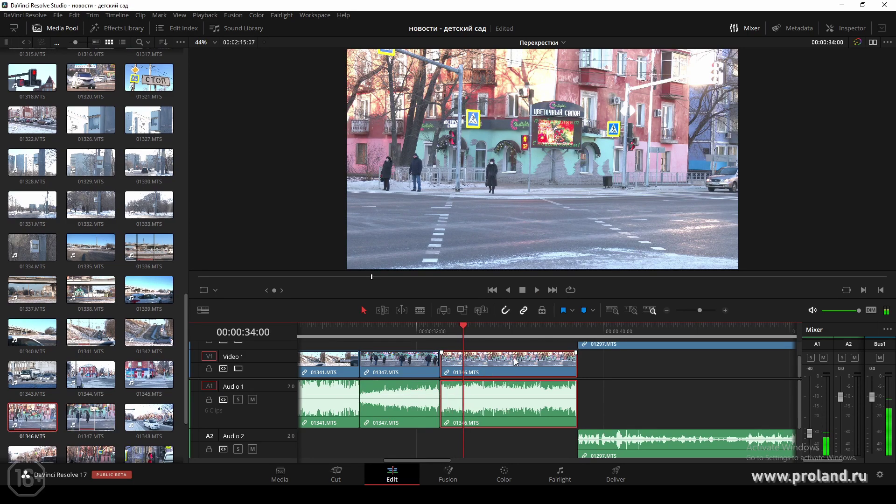
On the Color page, add a serial node 02 after node 01 for clip 01346.
click(503, 472)
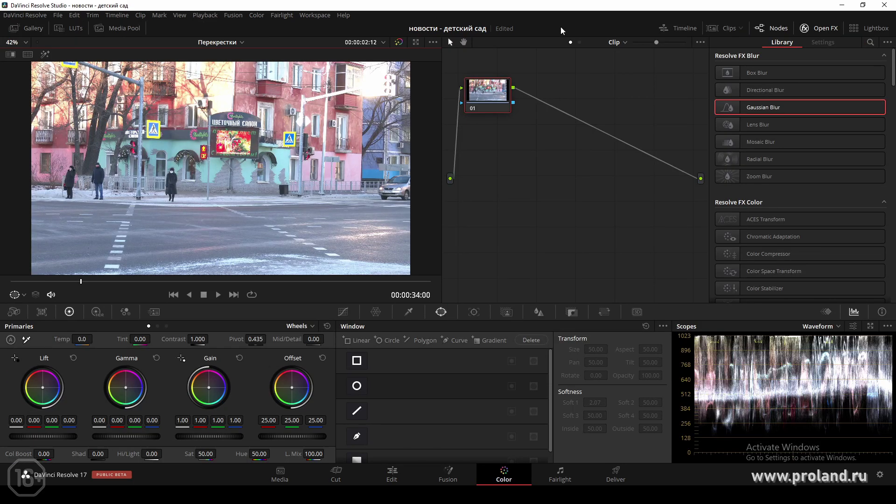
right_click(482, 95)
mouse_move(513, 119)
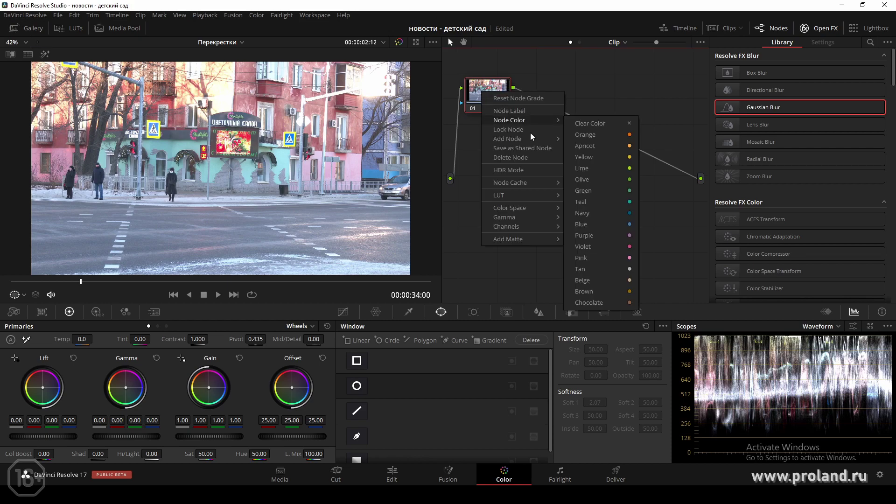
mouse_move(537, 139)
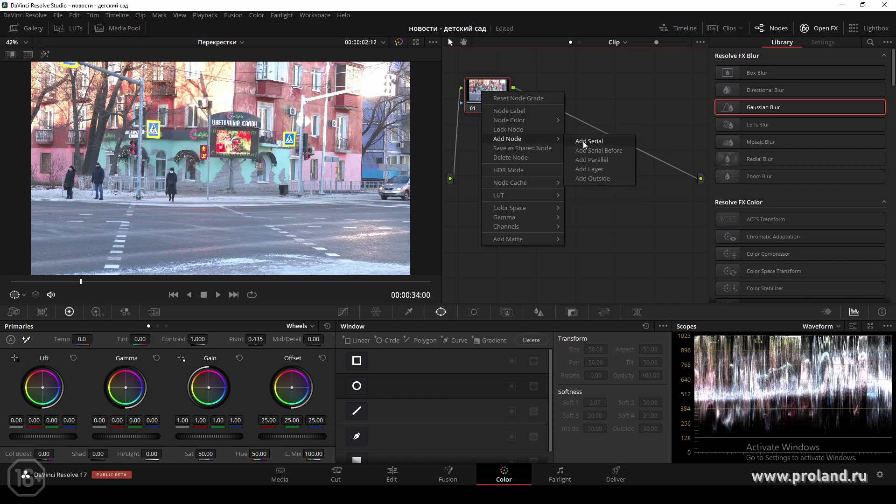
click(582, 141)
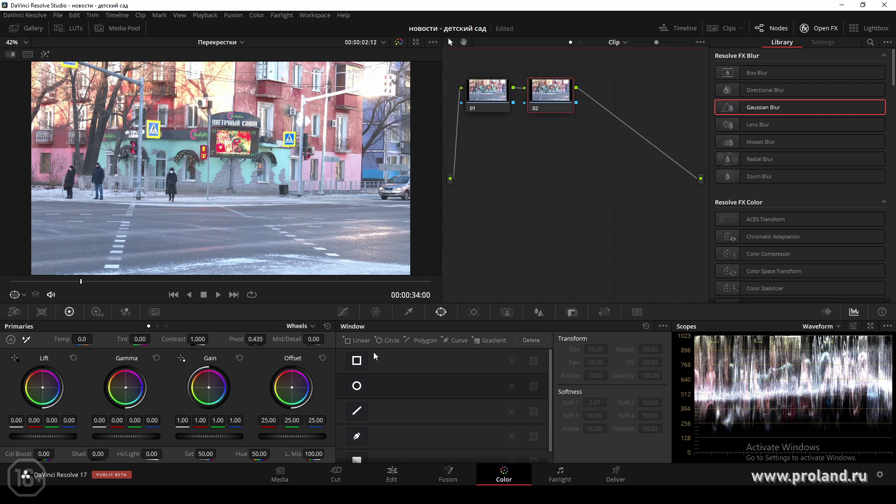
Draw a curve window around the flower-shop billboard.
click(357, 436)
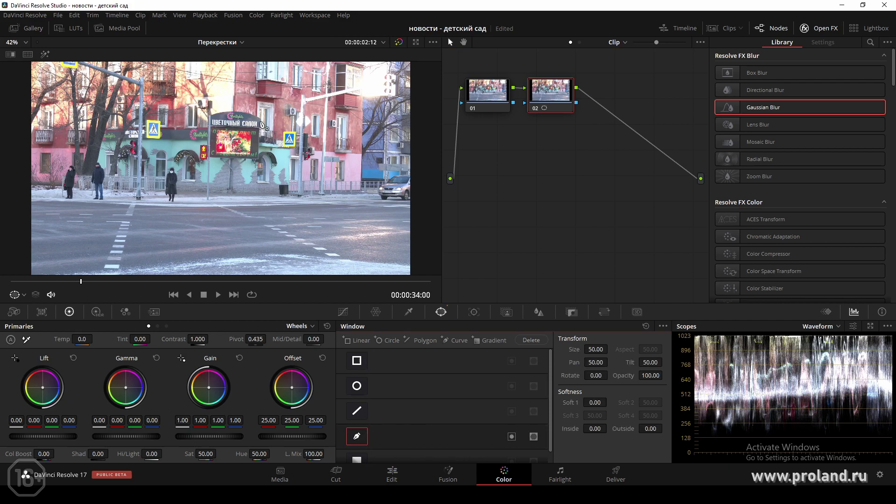
click(257, 158)
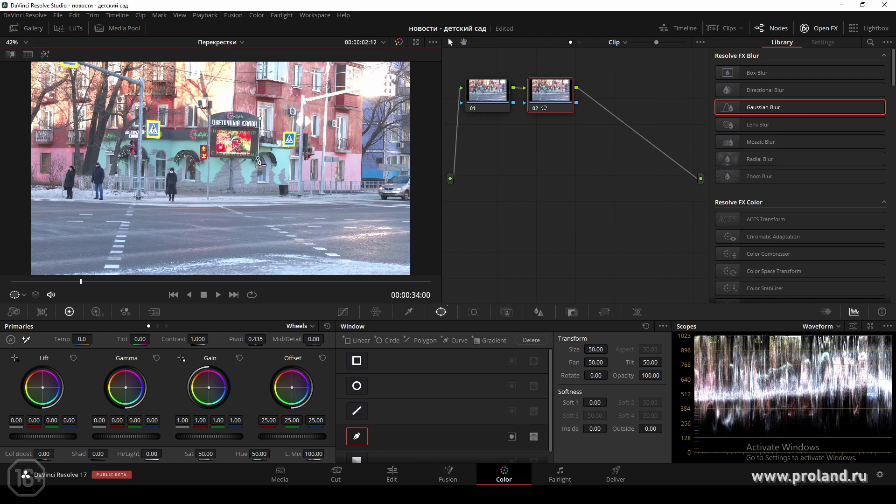
click(209, 156)
click(211, 116)
scroll(217, 108, up, 2)
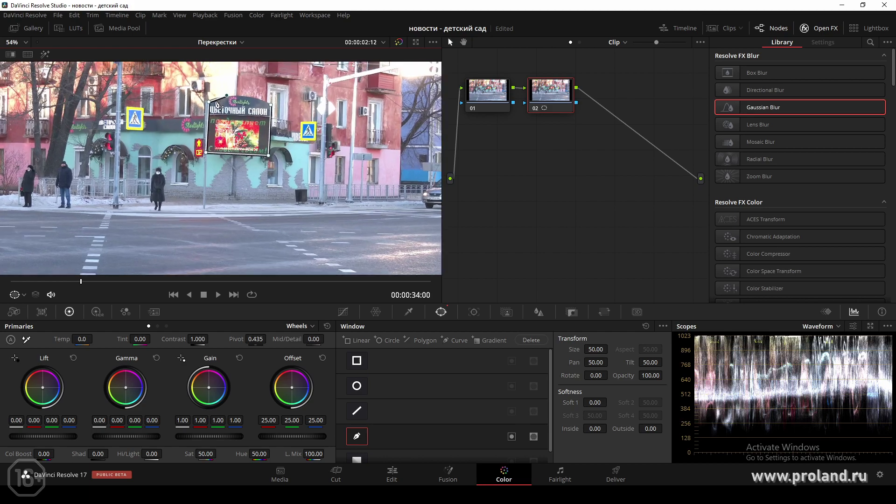
scroll(217, 109, up, 1)
scroll(217, 108, up, 1)
drag(267, 102, 262, 156)
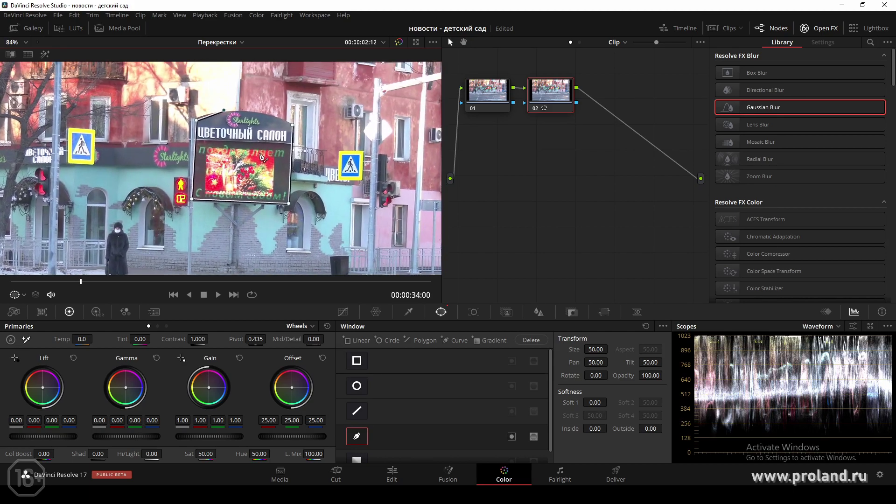
click(247, 114)
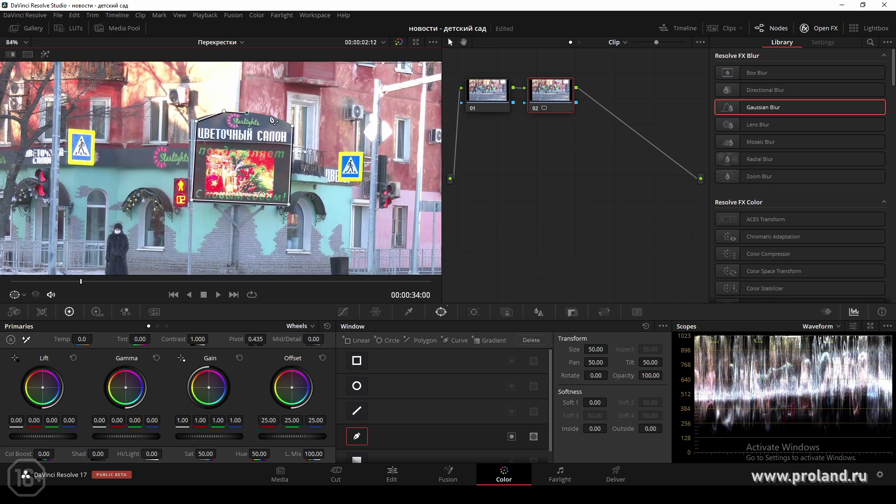
click(271, 115)
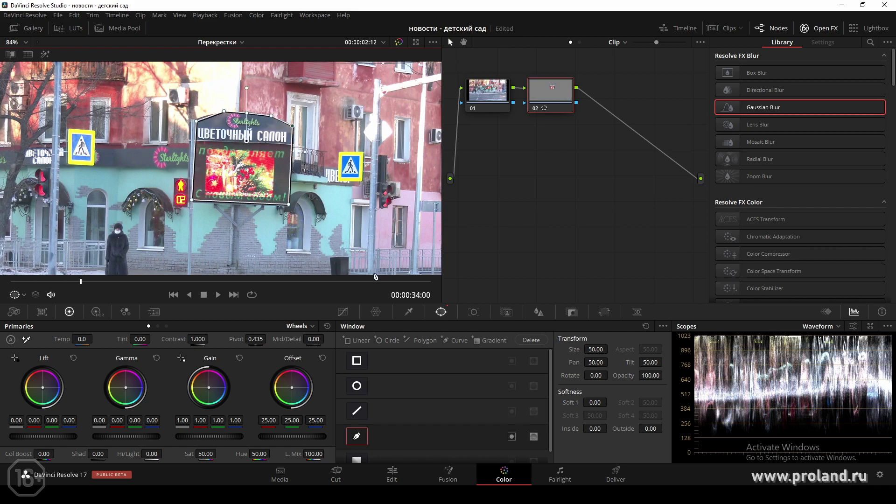
scroll(271, 237, left, 2)
scroll(271, 237, left, 5)
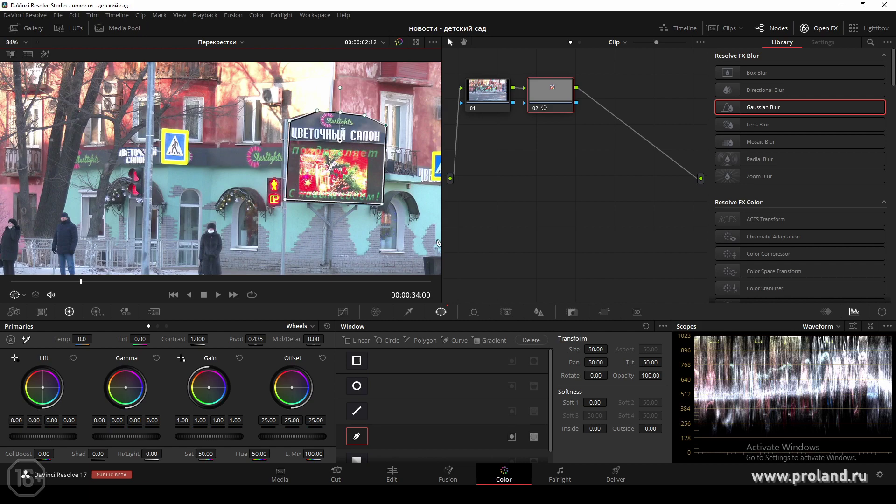
Add two more curve windows around the small sign and the leftmost shop sign.
click(449, 340)
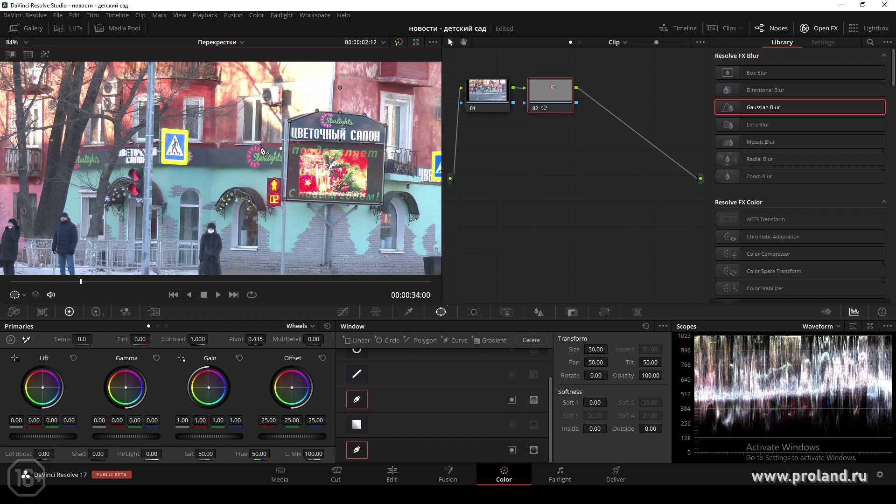
drag(280, 148, 261, 148)
click(241, 167)
click(281, 167)
click(280, 148)
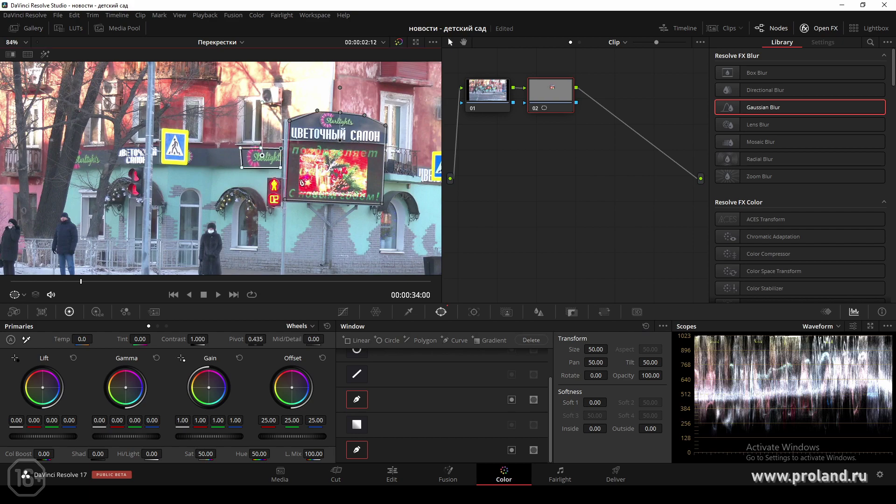
click(457, 342)
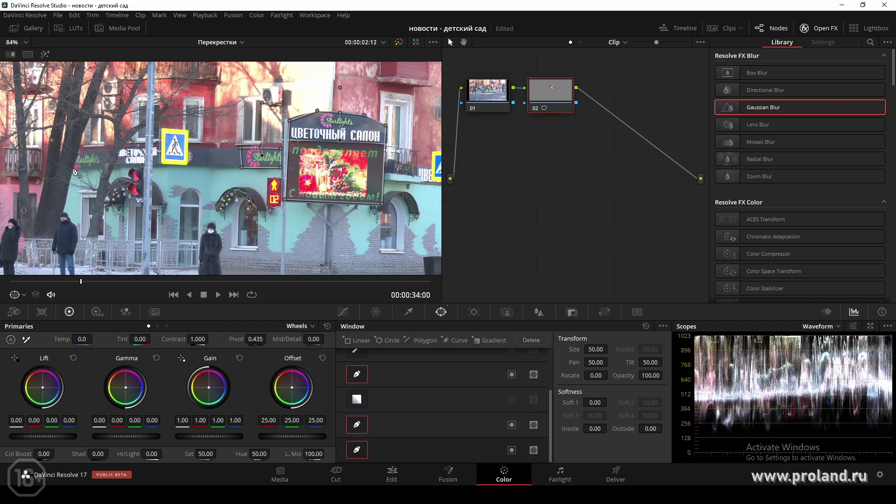
click(72, 169)
click(101, 168)
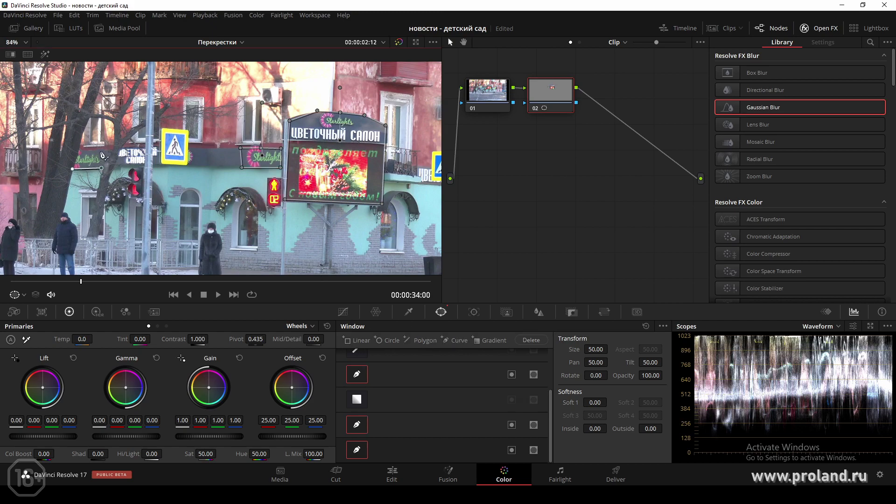
click(101, 151)
click(78, 150)
click(73, 169)
Apply Gaussian Blur to node 02 inside the windows and return to the Edit page.
drag(721, 107, 537, 97)
scroll(311, 228, down, 2)
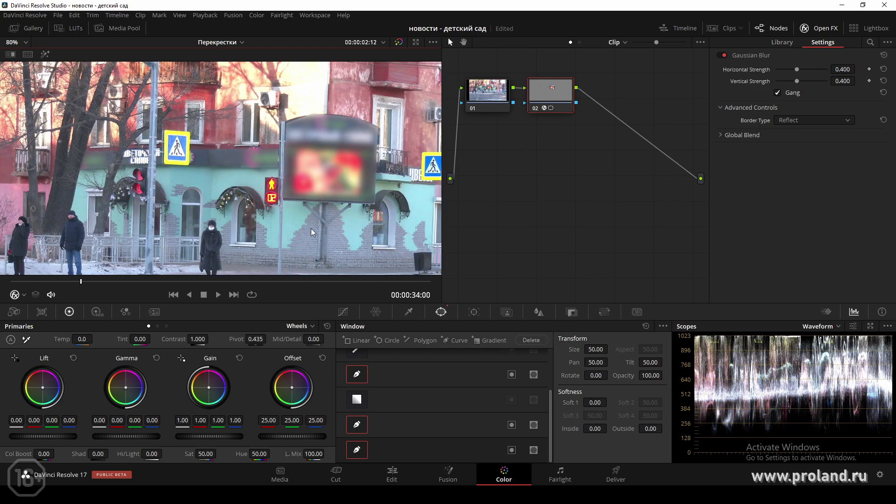
scroll(315, 226, down, 3)
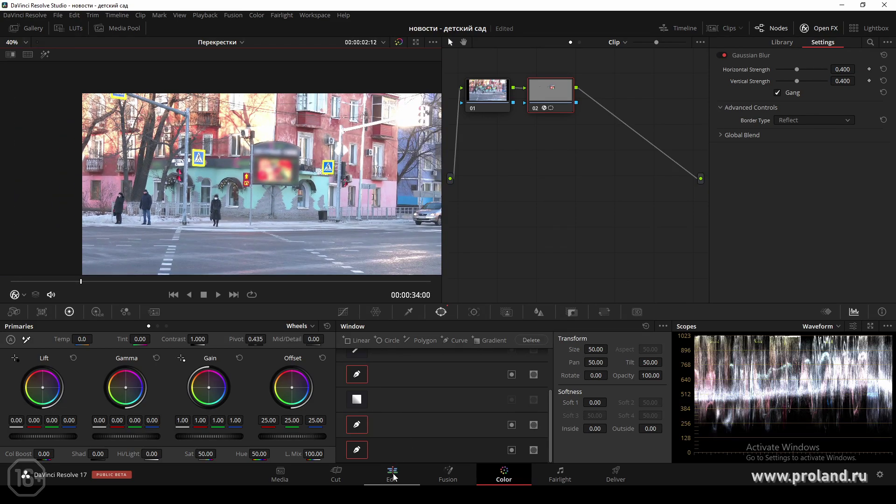
click(393, 476)
Play back from 00:00:32:06, then zoom out and enlarge the timeline to show all tracks.
click(419, 328)
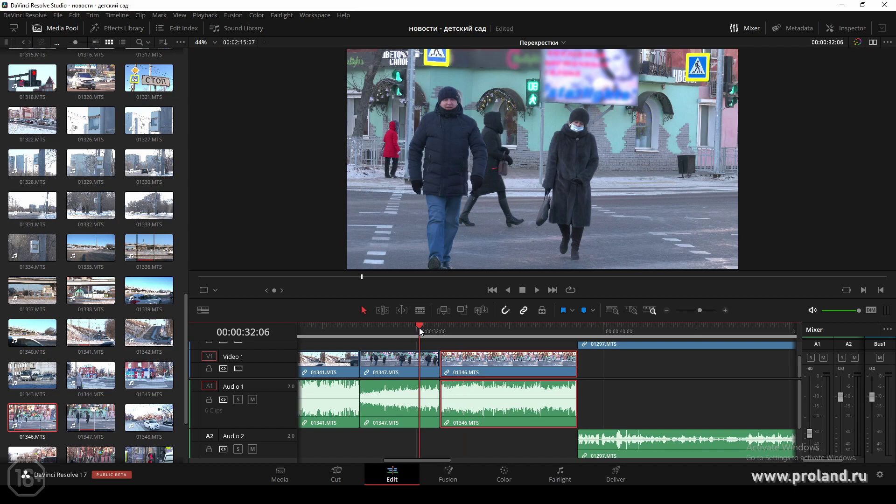
key(space)
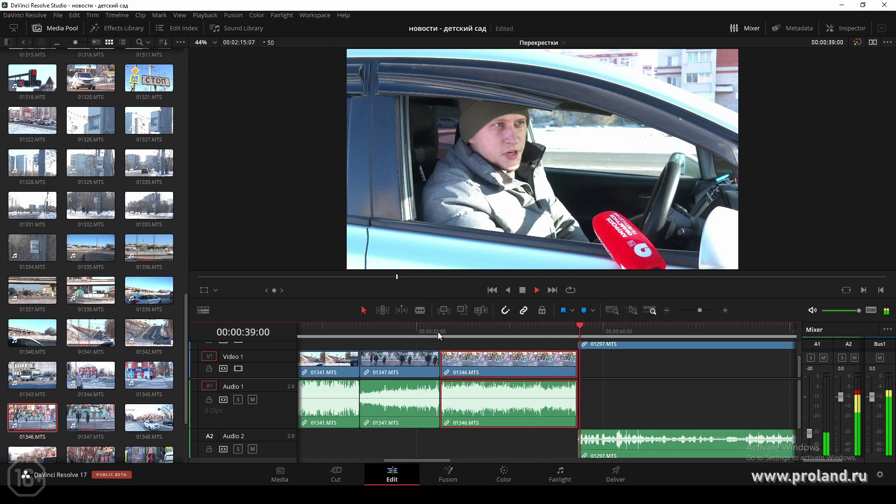
key(space)
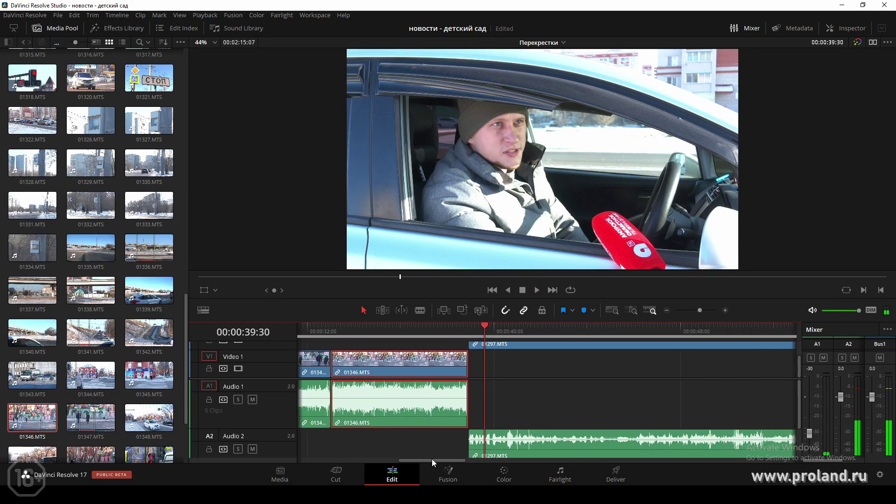
drag(413, 458, 451, 457)
click(664, 310)
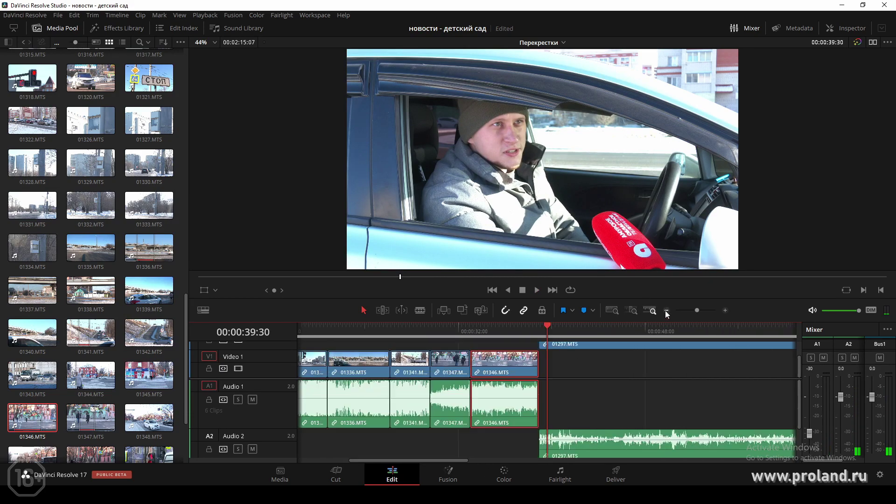
click(666, 311)
drag(671, 297, 671, 207)
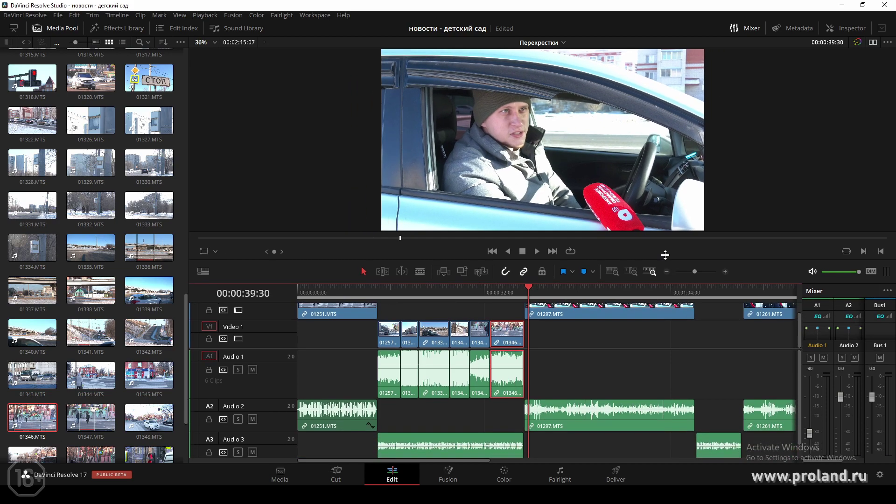
drag(489, 460, 552, 461)
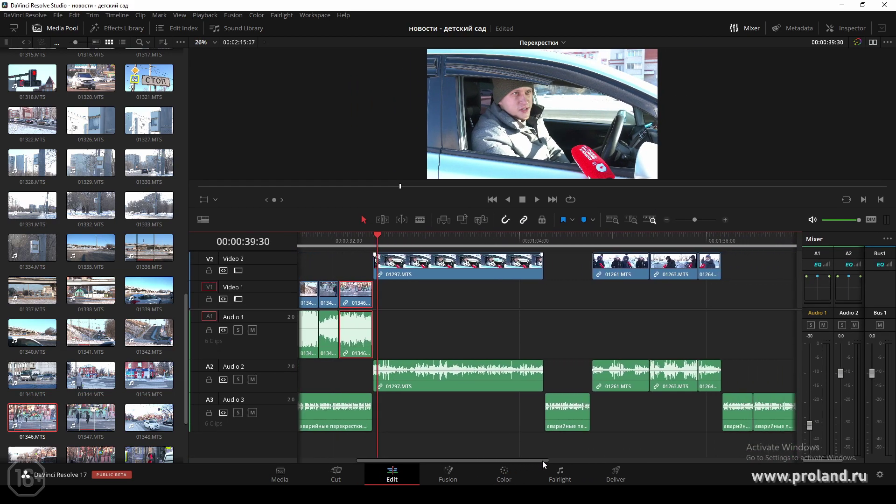
Check the interview shots, then select the 01297.MTS car interview on V2 and open it on the Color page.
click(598, 236)
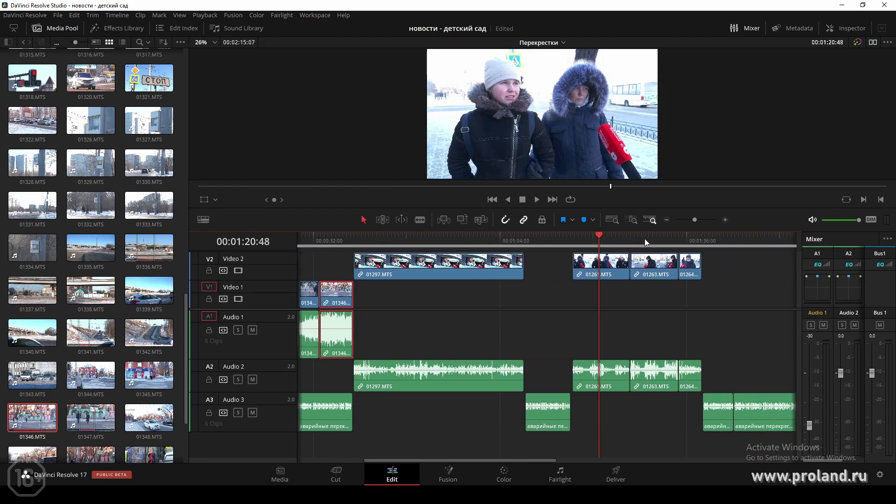
click(649, 239)
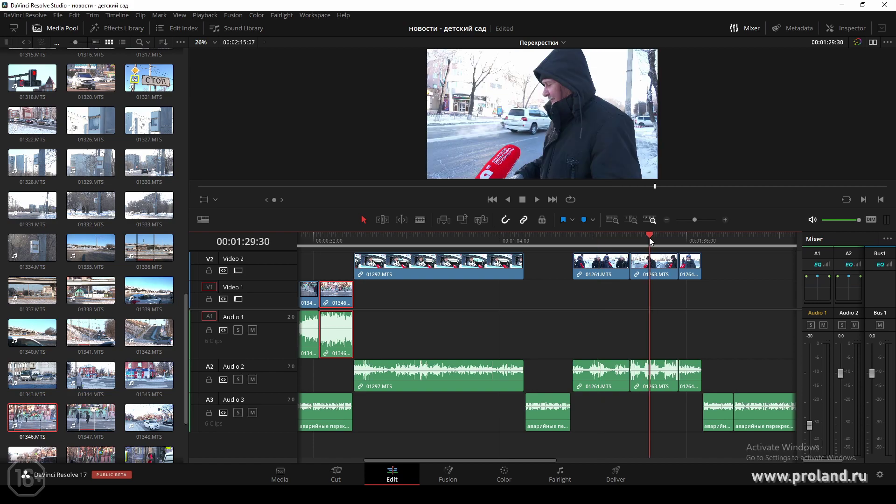
click(691, 240)
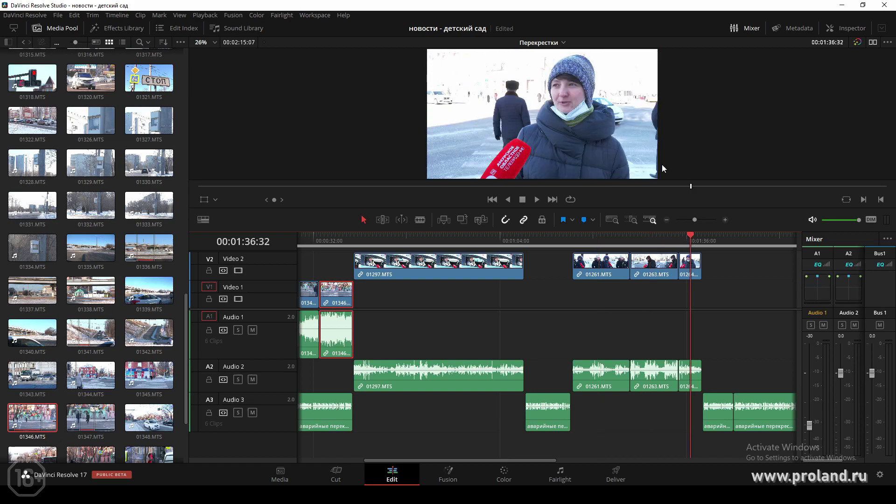
click(404, 239)
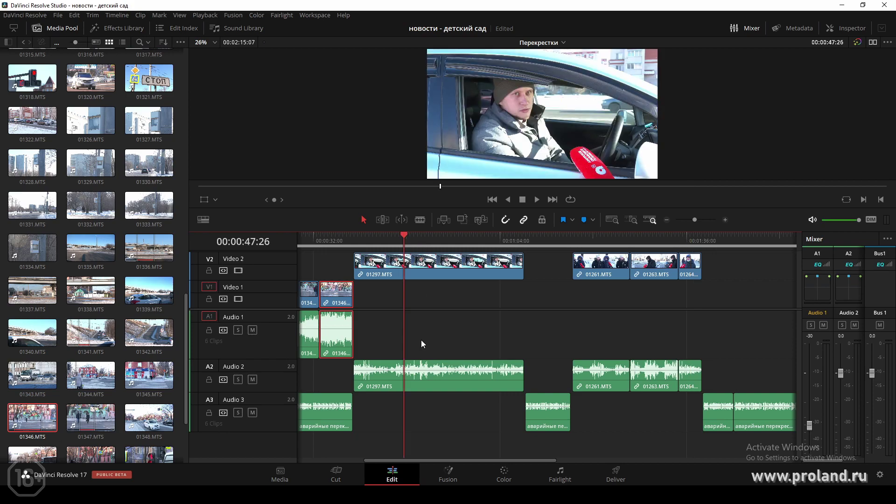
drag(432, 461, 380, 460)
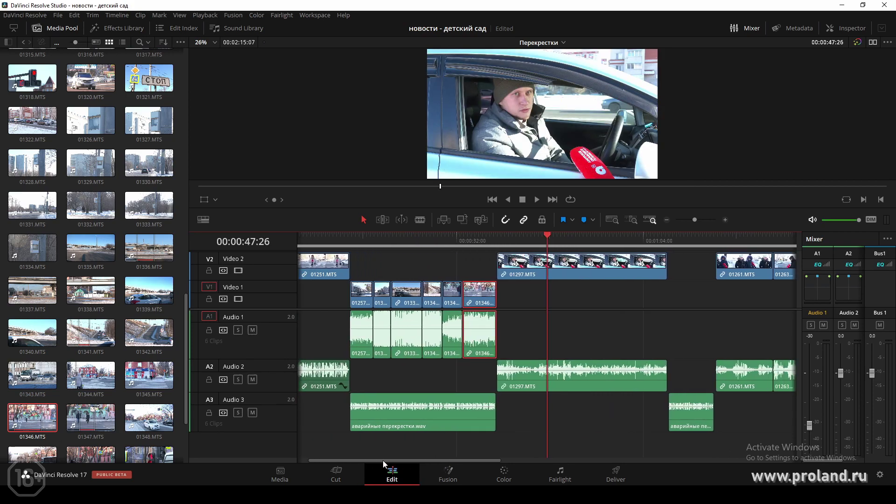
click(565, 261)
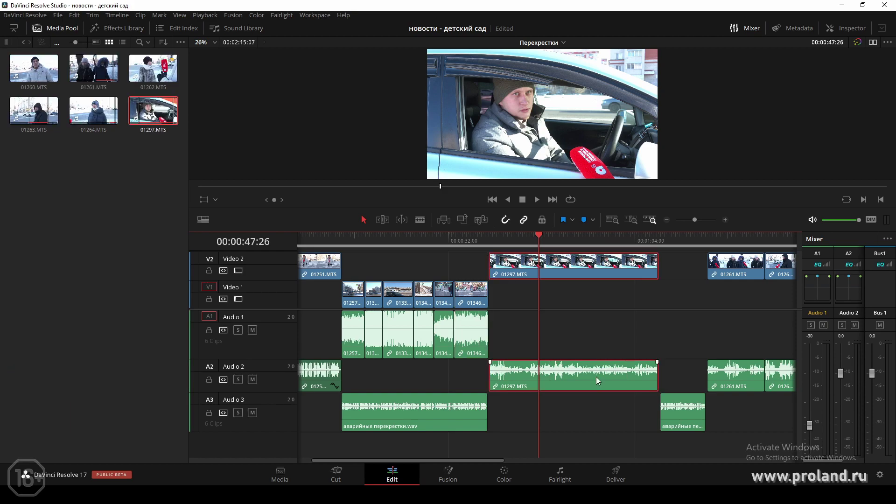
click(512, 474)
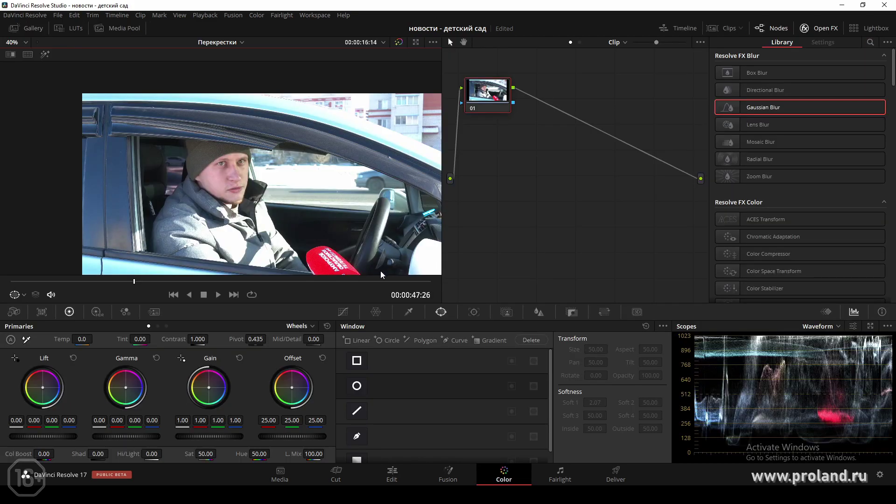
Zoom in on the red microphone and sample its colour with the HSL qualifier.
scroll(329, 258, up, 2)
scroll(332, 189, up, 3)
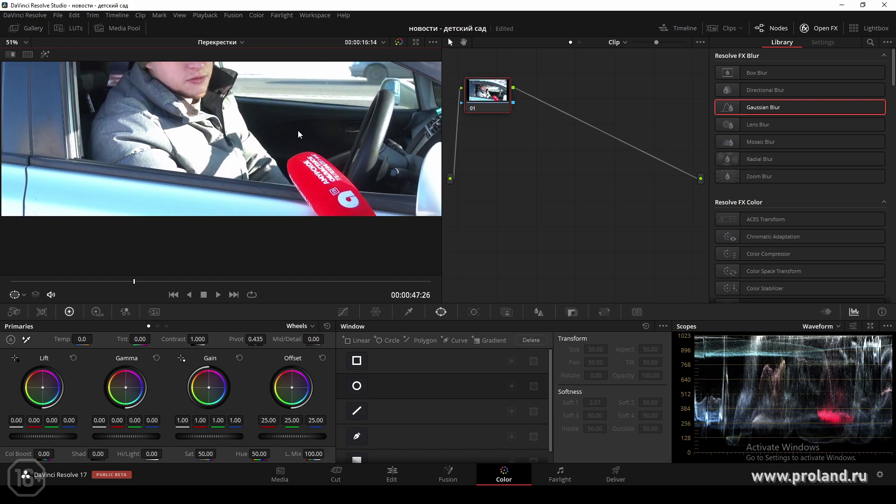
drag(371, 177, 327, 177)
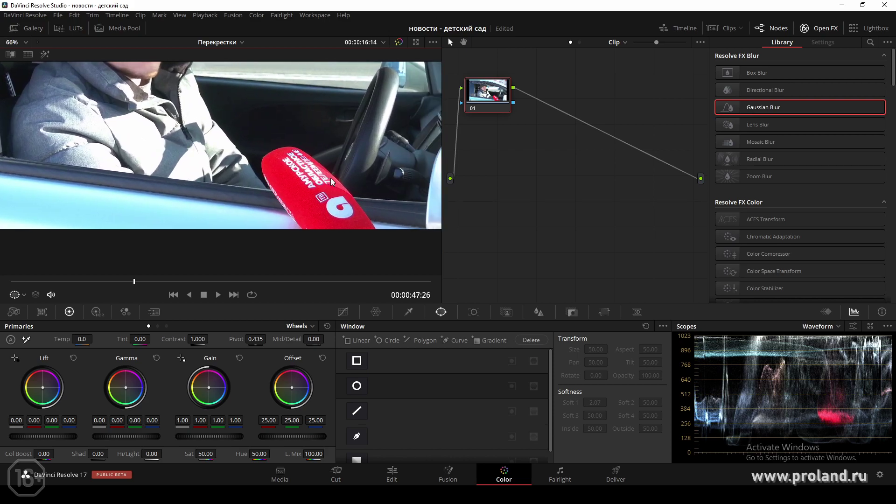
click(409, 315)
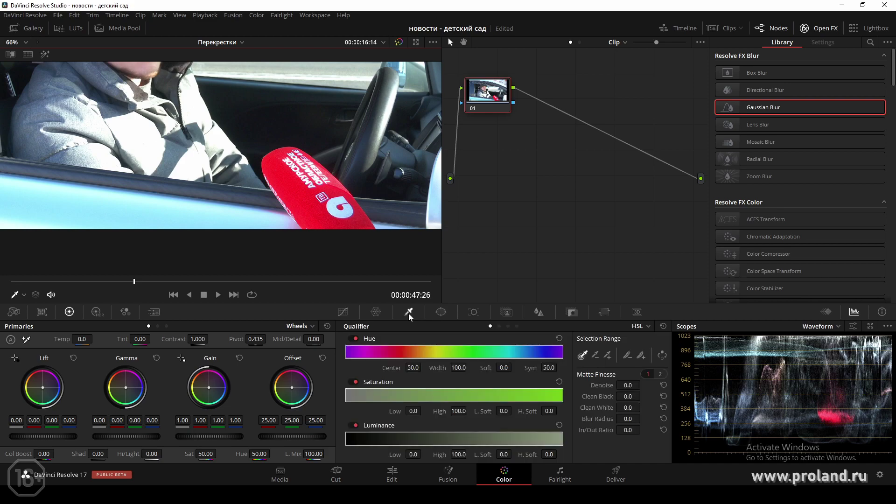
click(308, 191)
Resample the mic with the Highlight matte preview, undoing an over-wide add-picker expansion.
click(24, 294)
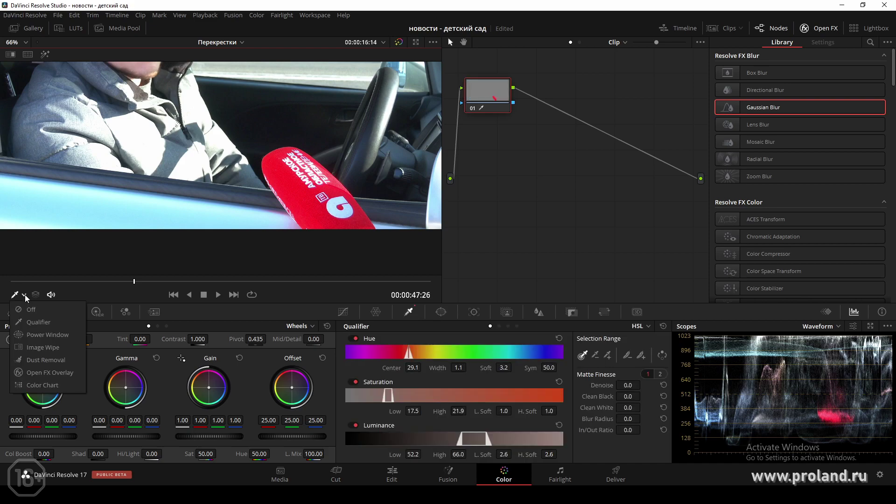
click(32, 323)
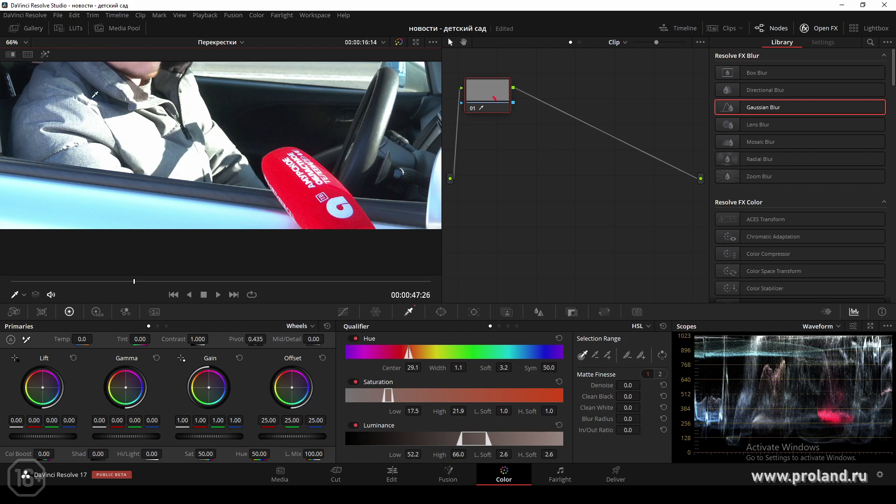
click(44, 55)
drag(290, 161, 282, 162)
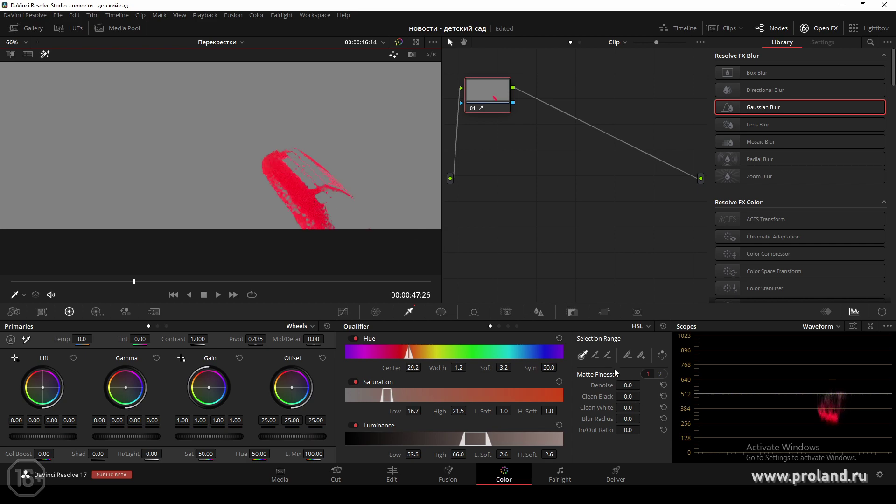
click(607, 357)
drag(326, 211, 333, 208)
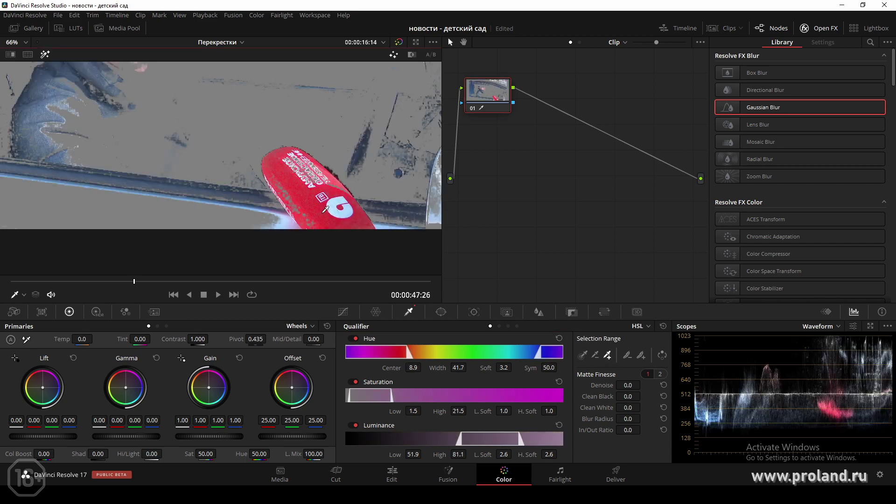
key(ctrl+z)
click(45, 54)
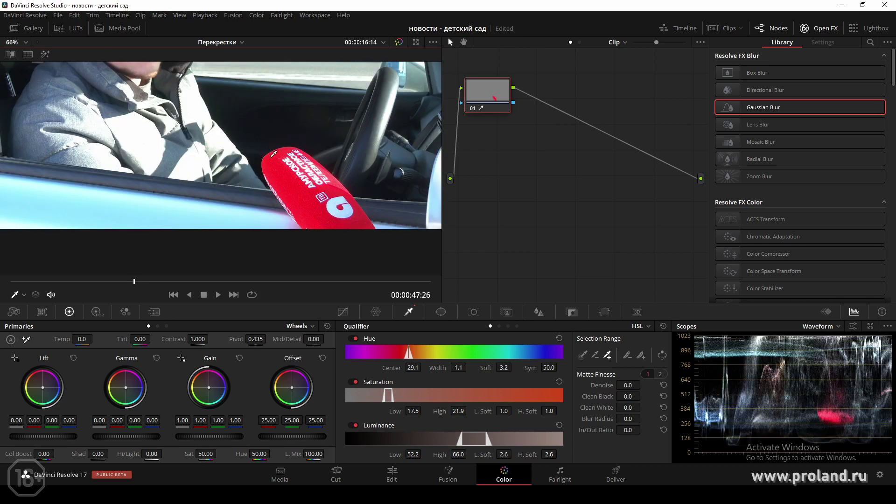
Widen the mic key to Hue Width 2.0 and soften it with Matte Finesse Blur Radius 4.6.
drag(318, 213, 339, 179)
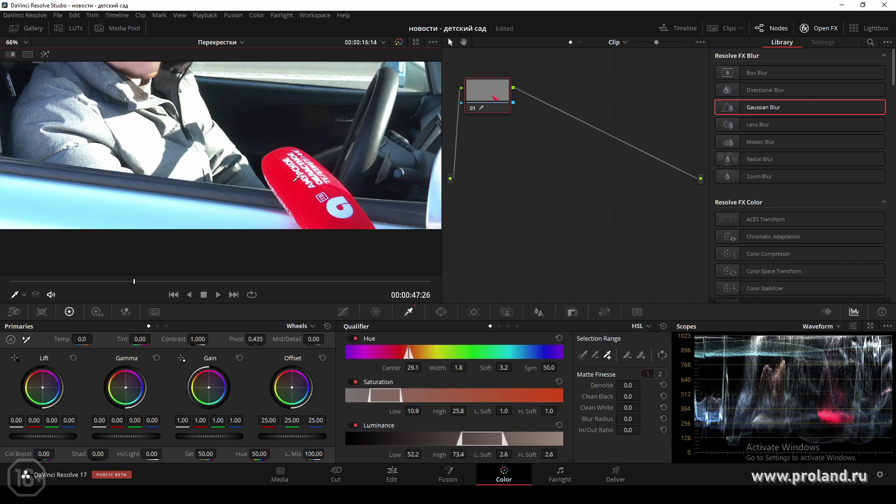
click(283, 152)
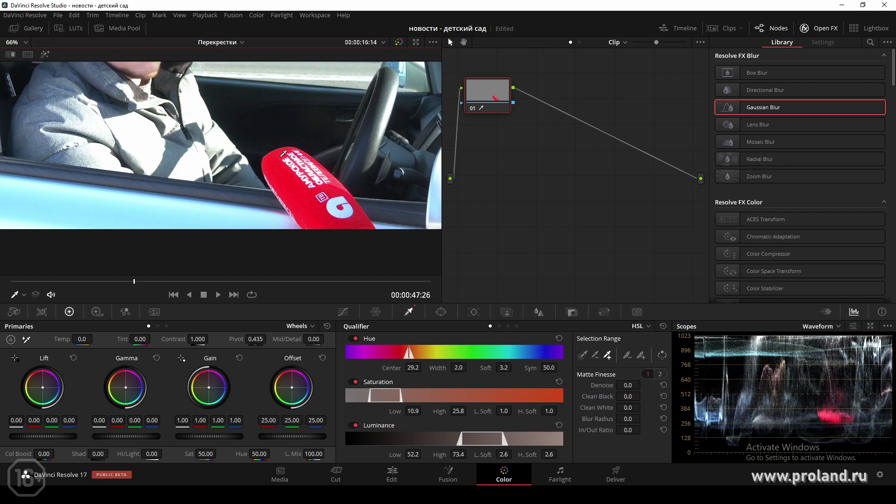
click(45, 55)
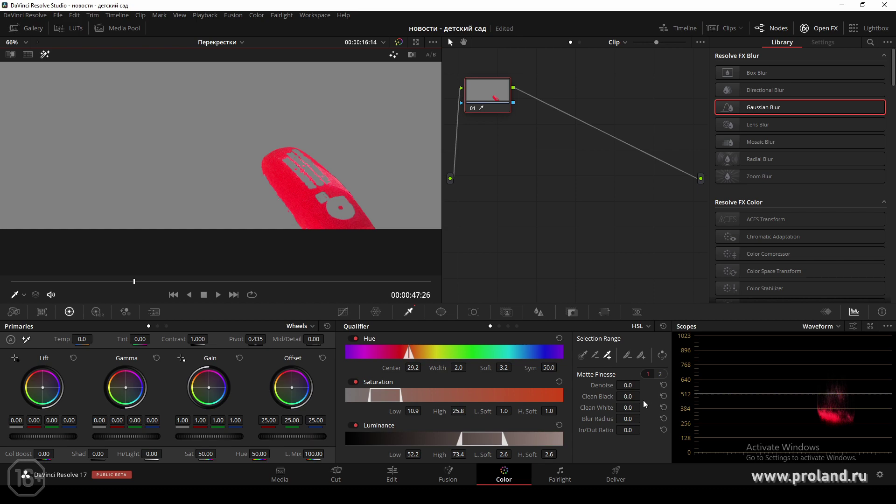
drag(630, 418, 643, 418)
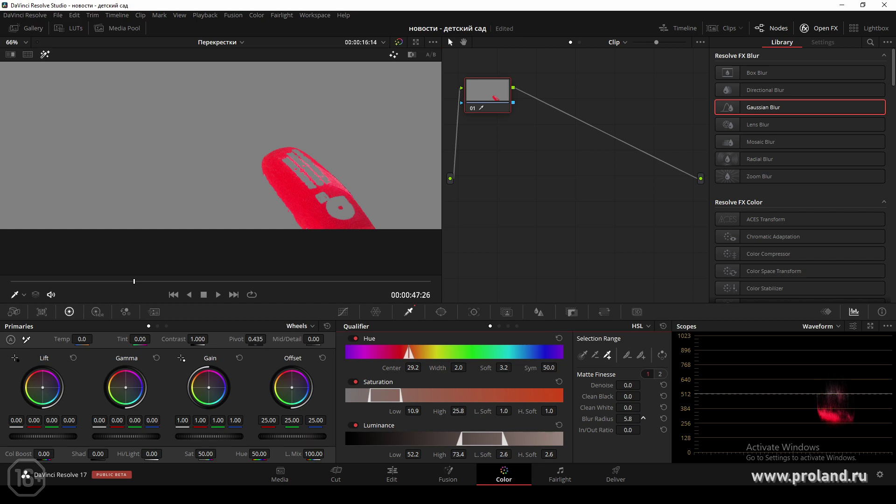
click(641, 355)
drag(340, 186, 336, 185)
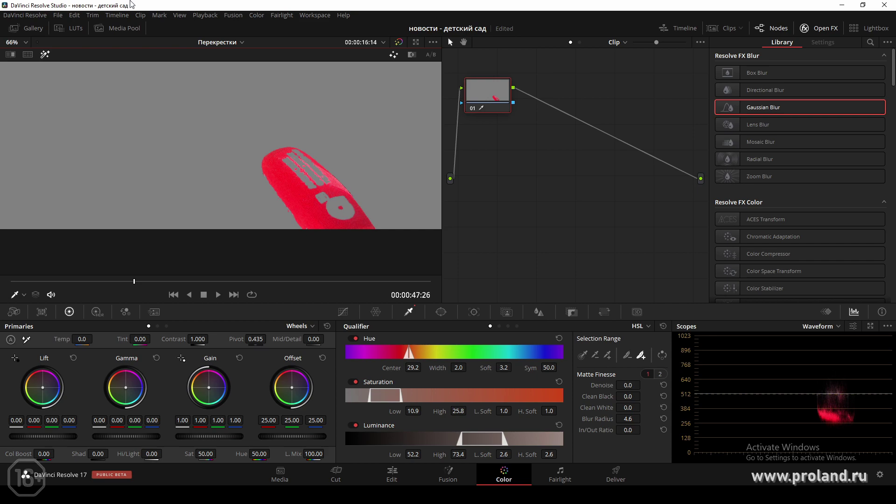
click(45, 56)
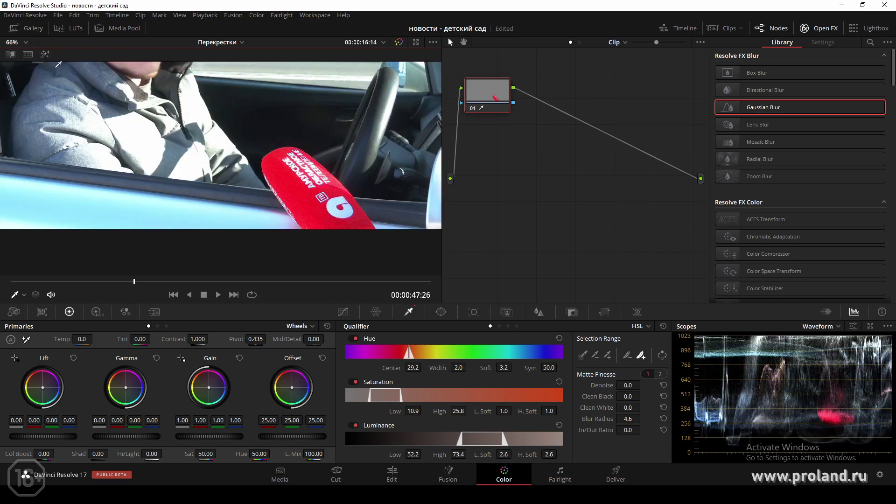
scroll(276, 212, down, 3)
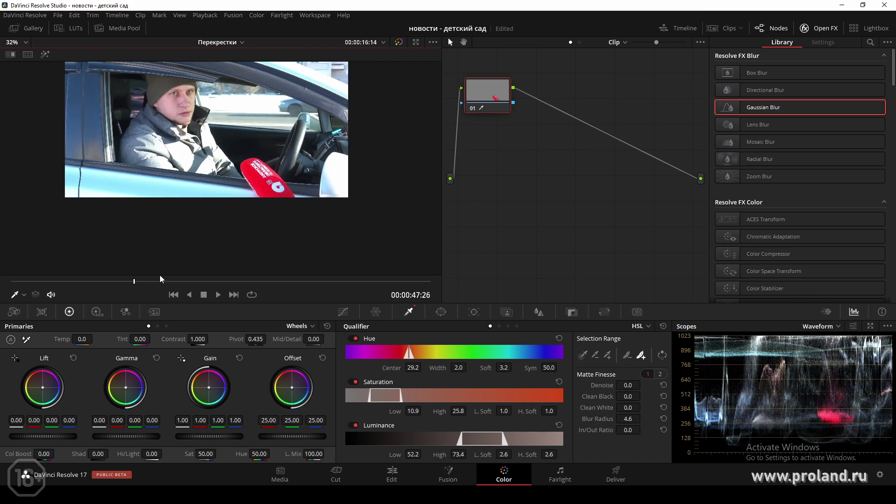
Set the viewer to 42% and scrub through the shot to check the mic key.
click(26, 43)
click(22, 59)
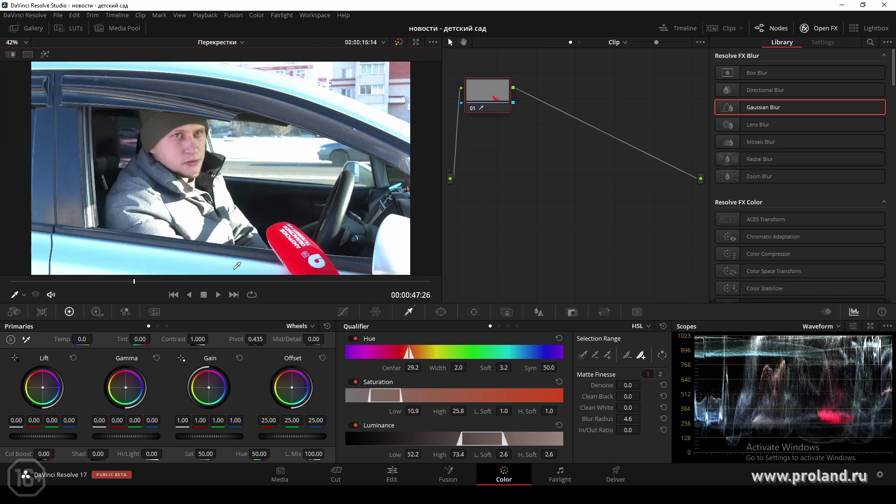
click(145, 281)
drag(146, 281, 126, 282)
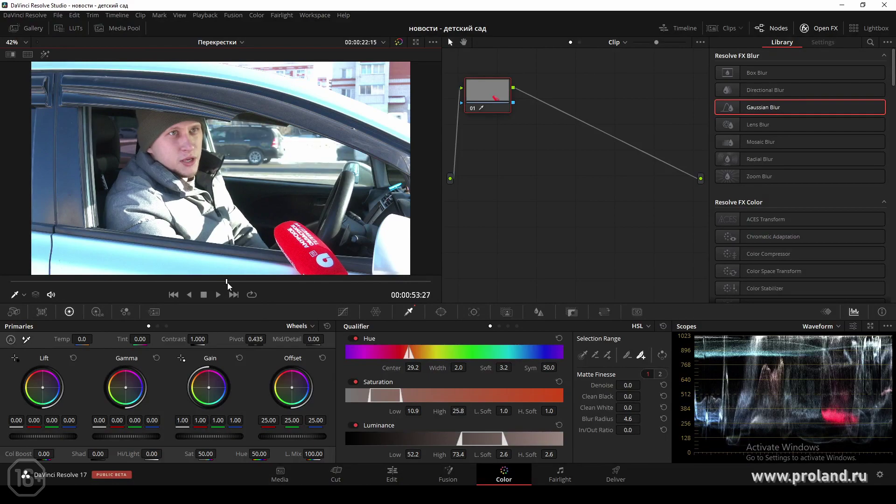
Confirm the matte holds later in the shot, then shift the mic's hue to 20.20 to turn it green.
click(45, 54)
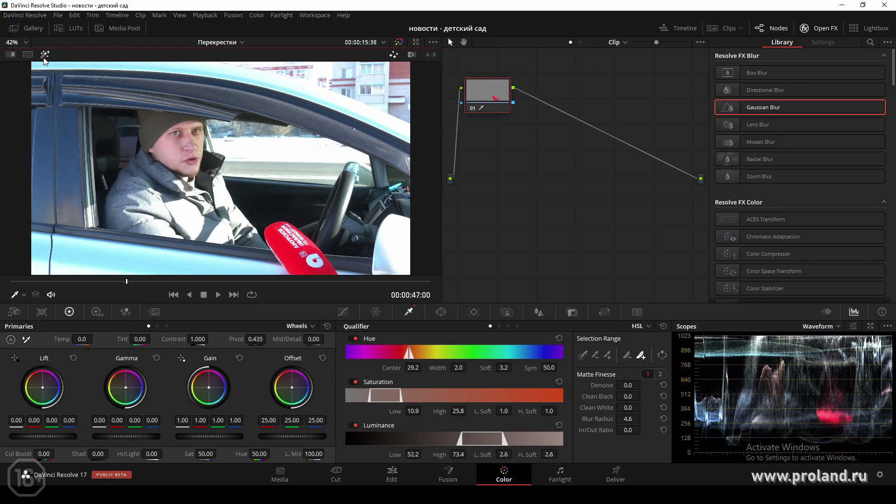
mouse_move(135, 281)
mouse_down()
mouse_move(261, 283)
mouse_move(218, 282)
mouse_up()
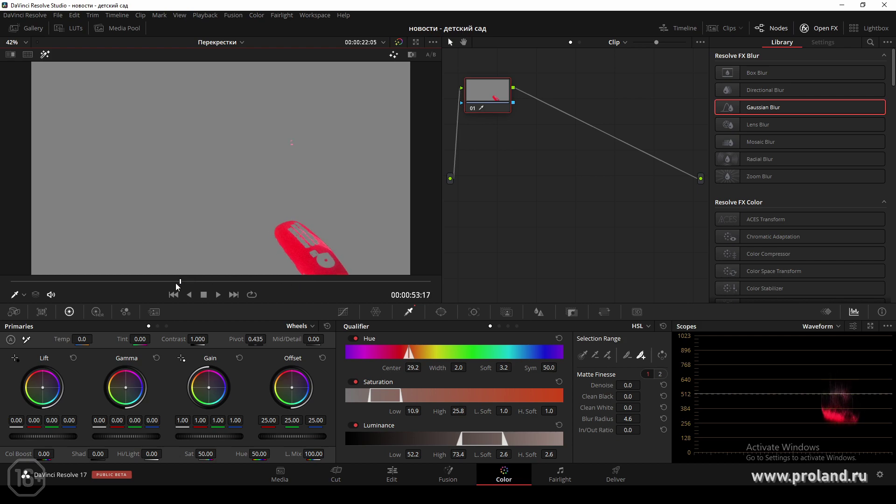
click(45, 54)
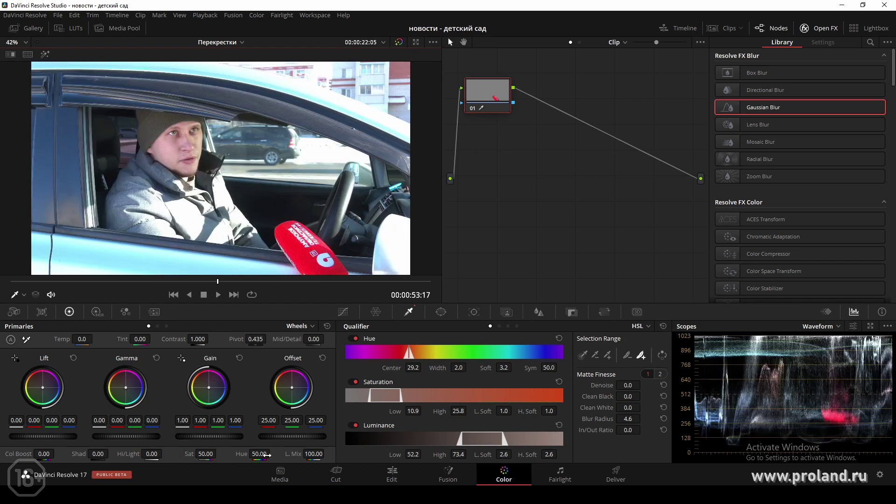
drag(260, 454, 243, 454)
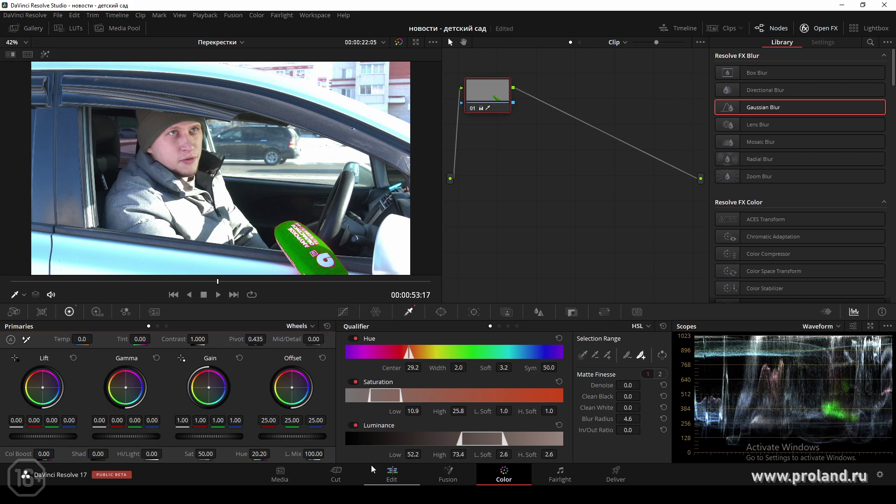
click(394, 475)
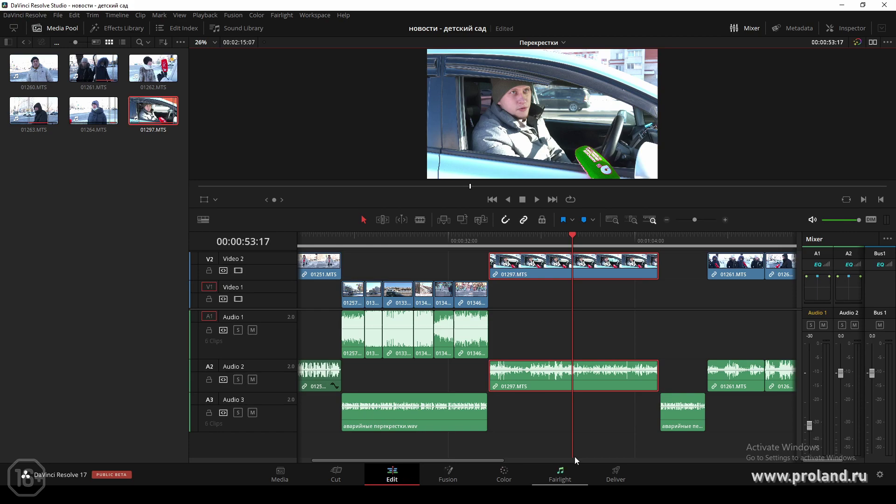
Play the car interview on the timeline to review the green microphone.
click(472, 240)
key(space)
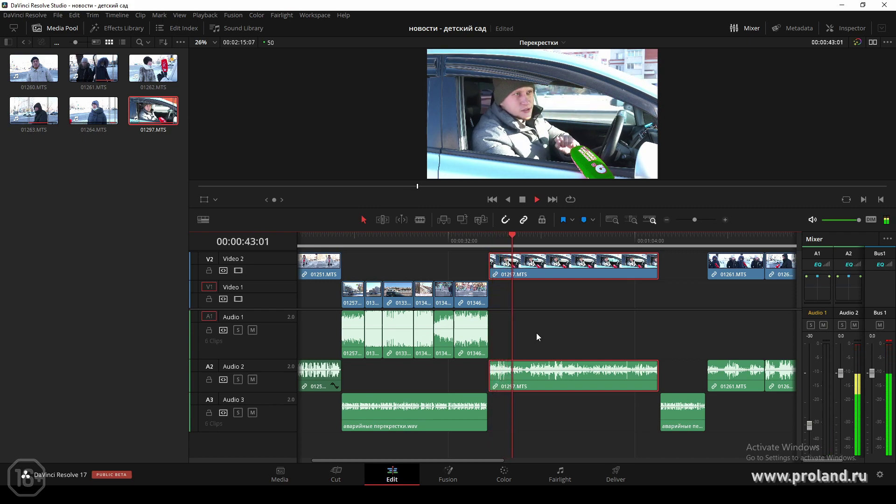
key(space)
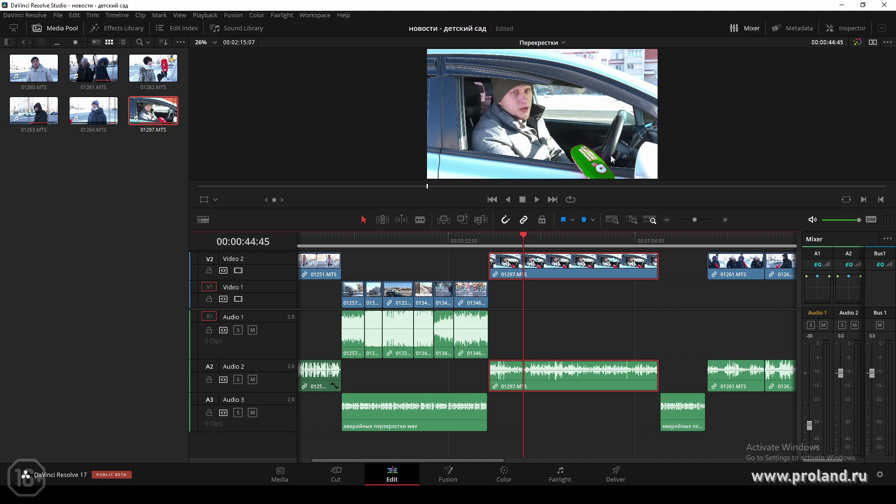
Zoom the viewer in and out to inspect the green mic, then return to the Color page.
scroll(611, 158, up, 1)
scroll(583, 117, up, 1)
scroll(564, 82, up, 1)
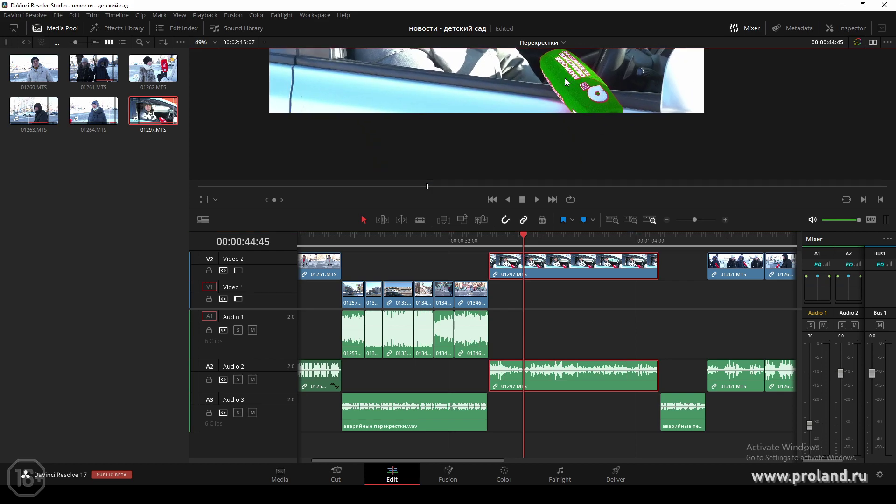
scroll(564, 78, up, 1)
scroll(570, 120, up, 1)
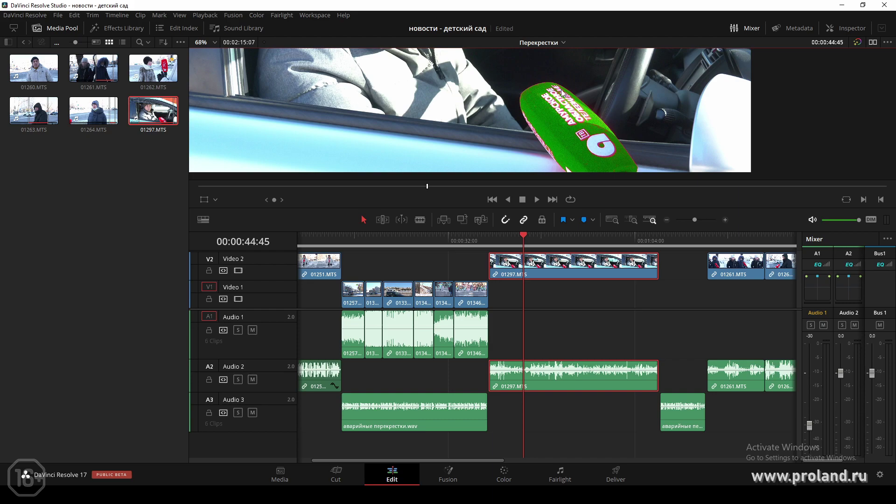
scroll(639, 152, down, 1)
scroll(639, 152, down, 1)
scroll(596, 134, down, 1)
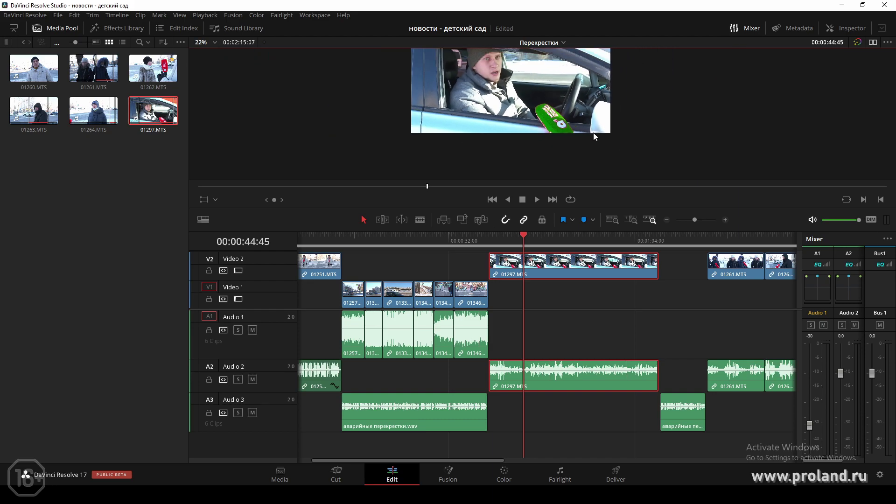
scroll(530, 143, down, 1)
scroll(530, 143, up, 1)
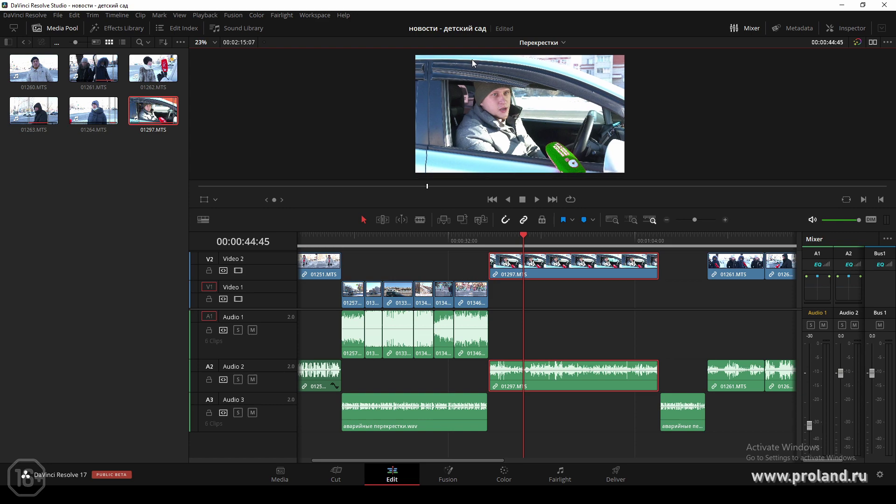
scroll(477, 73, up, 1)
scroll(486, 92, down, 1)
click(213, 56)
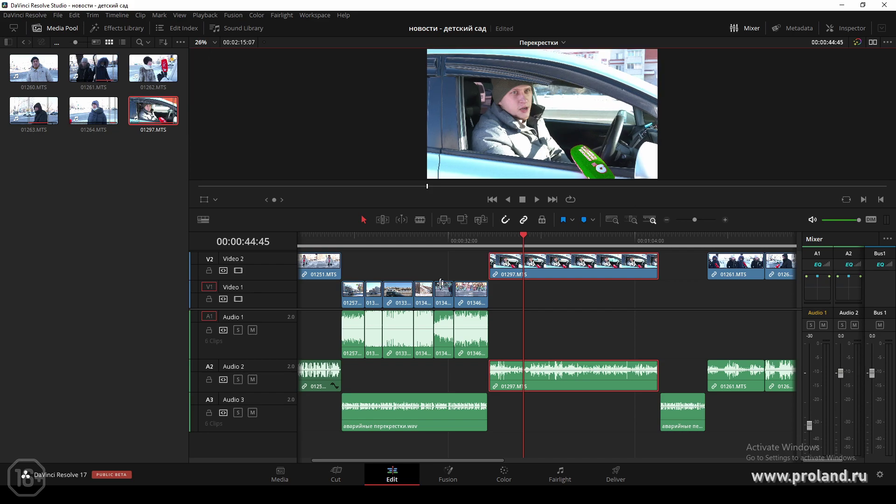
key(shift+6)
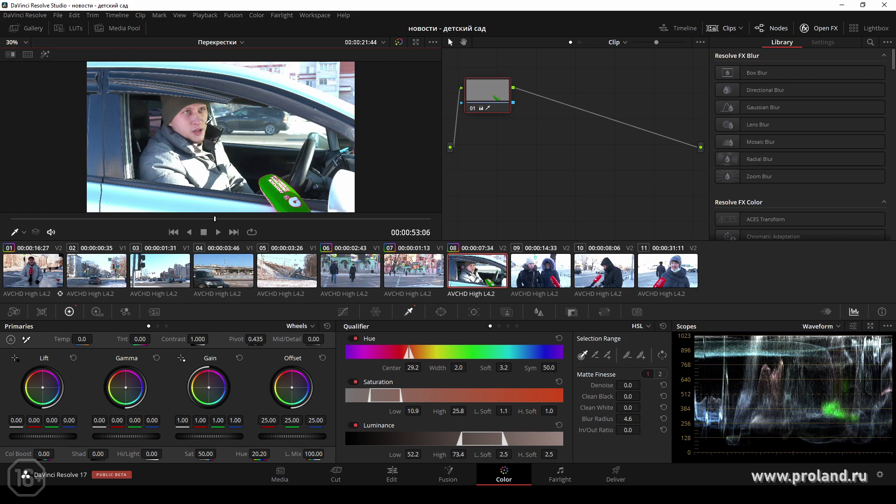
Reset node 01's grade and add a serial node 02 after it.
right_click(489, 100)
click(513, 103)
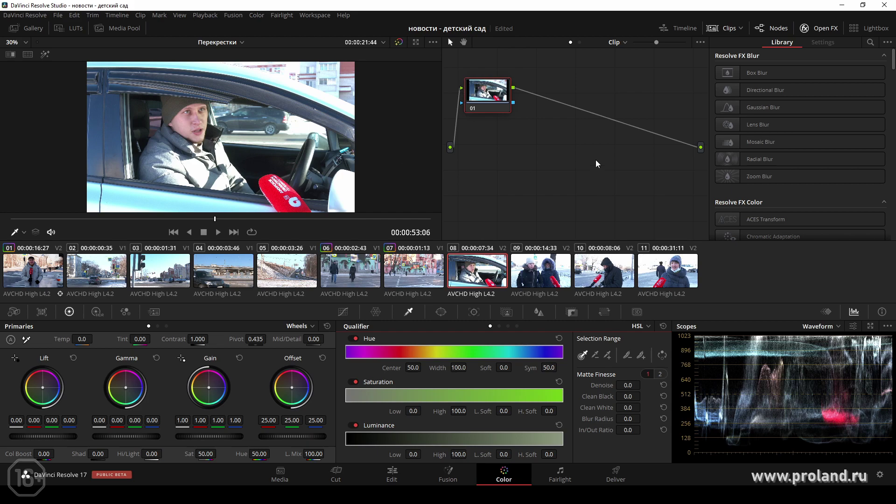
right_click(500, 97)
mouse_move(567, 123)
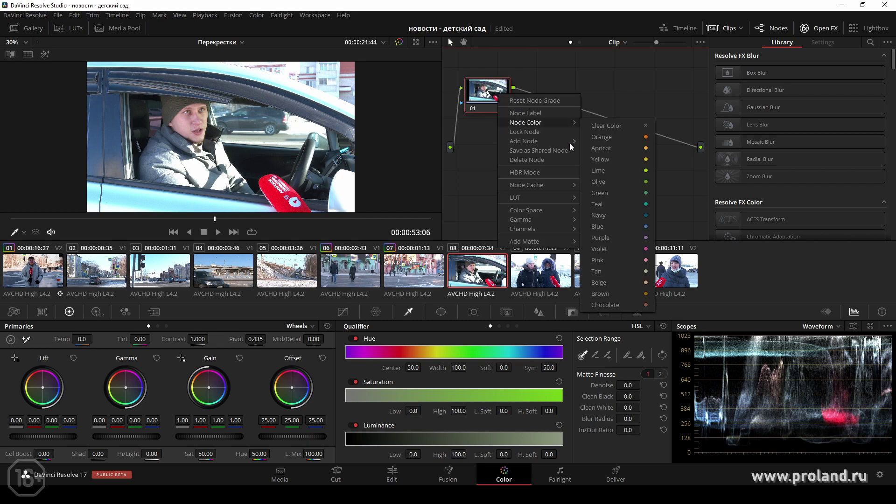
mouse_move(569, 142)
click(602, 144)
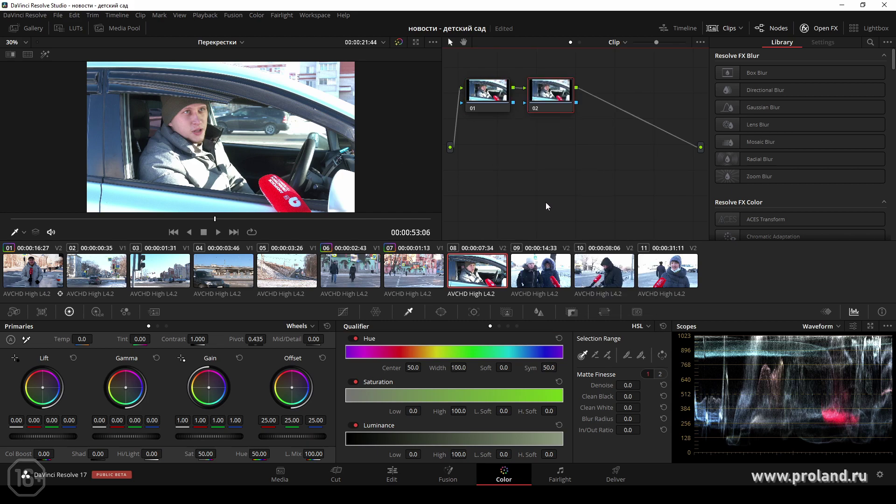
Fit a rectangular window tightly around the man's face on node 02.
click(441, 312)
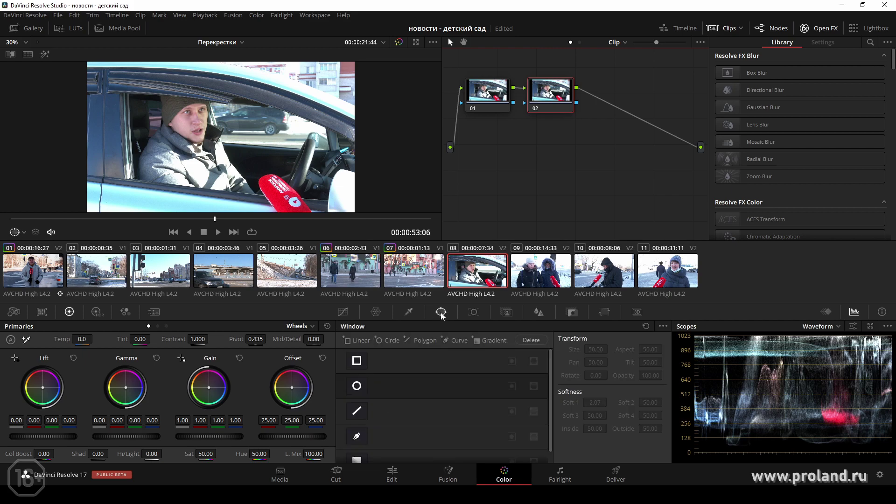
click(357, 361)
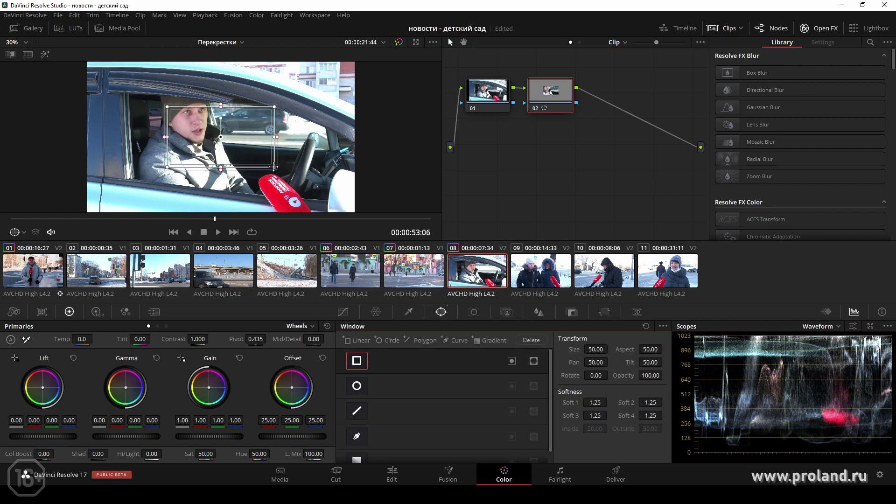
mouse_move(274, 166)
mouse_down()
mouse_move(273, 108)
mouse_move(221, 106)
mouse_up()
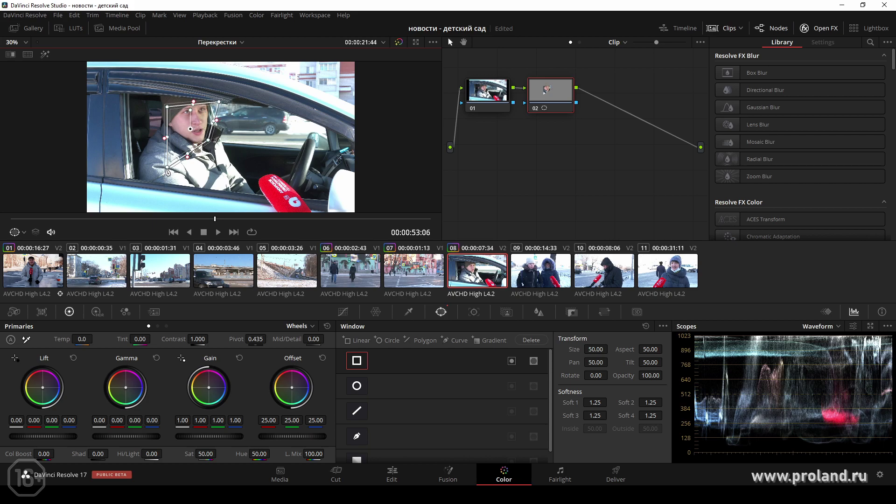
mouse_move(167, 171)
mouse_down()
mouse_move(177, 127)
mouse_move(215, 130)
mouse_move(212, 103)
mouse_move(175, 101)
mouse_up()
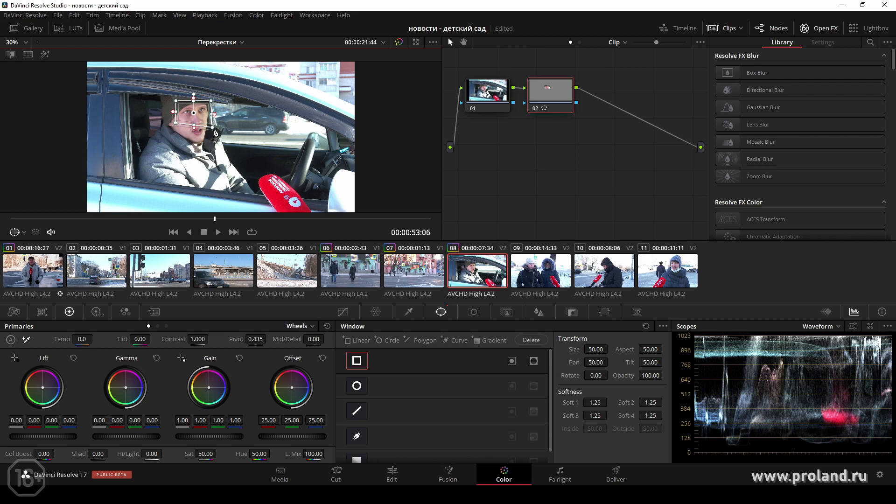
drag(215, 130, 214, 113)
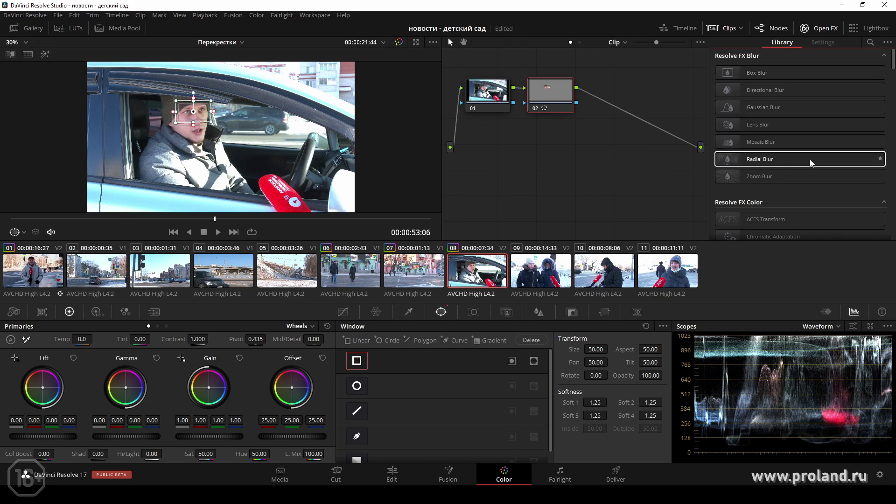
Apply Mosaic Blur to node 02, track the face window from clip start, set Pixel Frequency 91.8.
drag(772, 145, 562, 99)
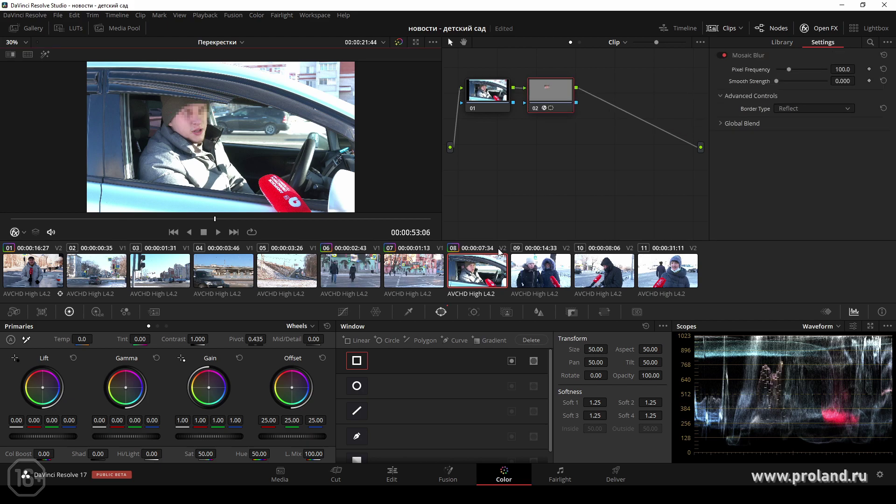
click(474, 313)
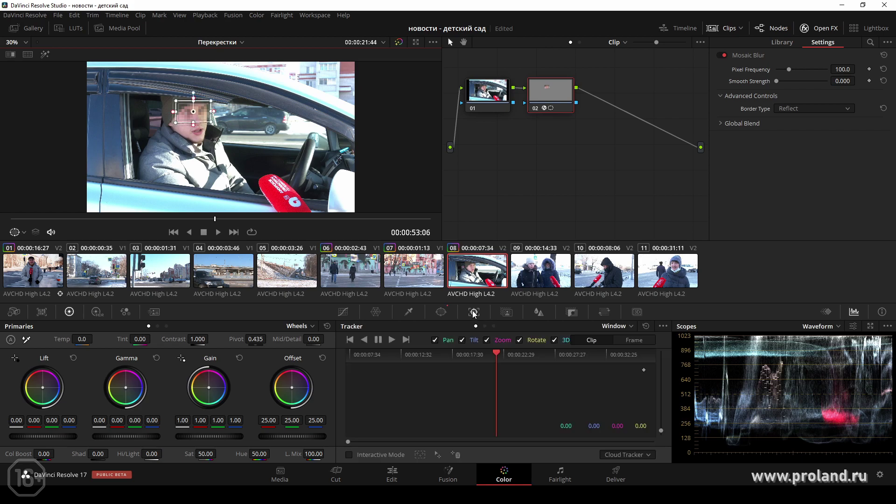
click(408, 354)
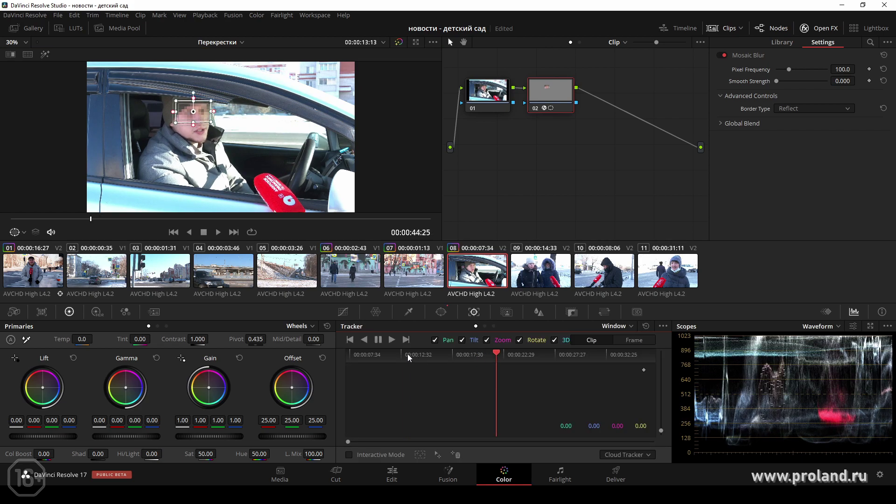
drag(413, 354, 343, 351)
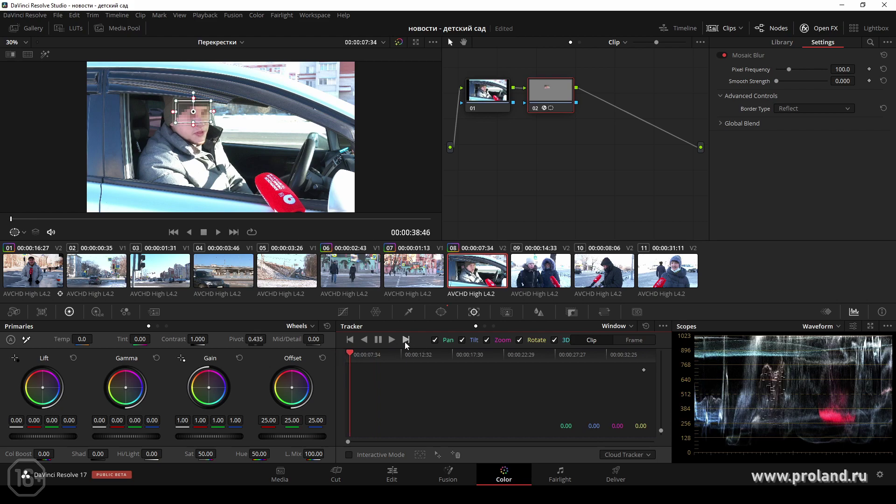
click(391, 339)
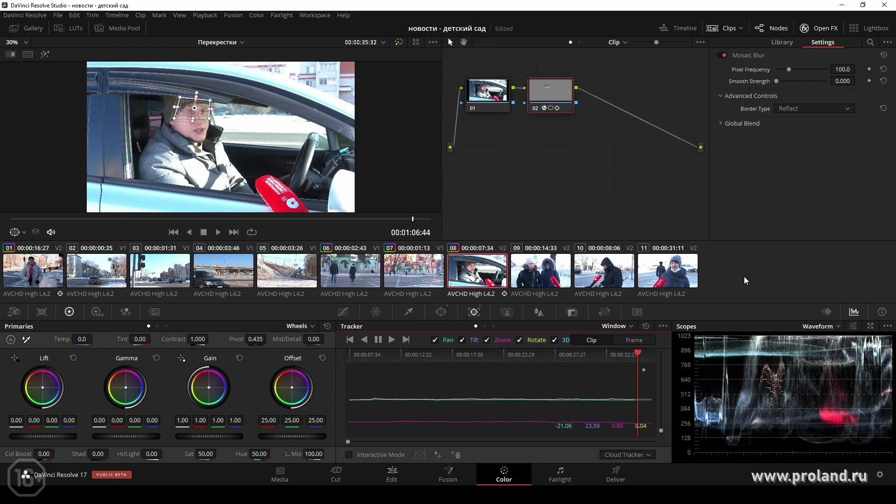
mouse_move(776, 82)
mouse_down()
mouse_move(786, 81)
mouse_move(785, 69)
mouse_move(817, 82)
mouse_move(769, 80)
mouse_move(784, 70)
mouse_up()
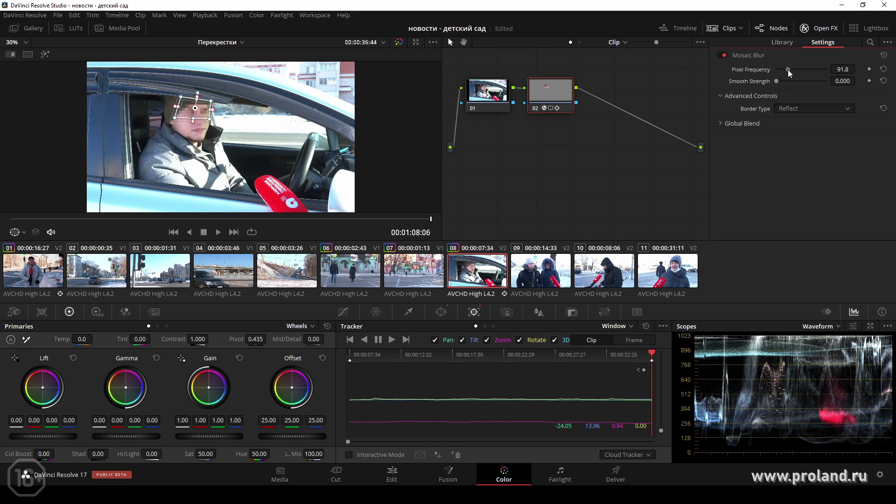
Play the interview on the Edit page and toggle grading off and on to compare the face blur.
click(400, 475)
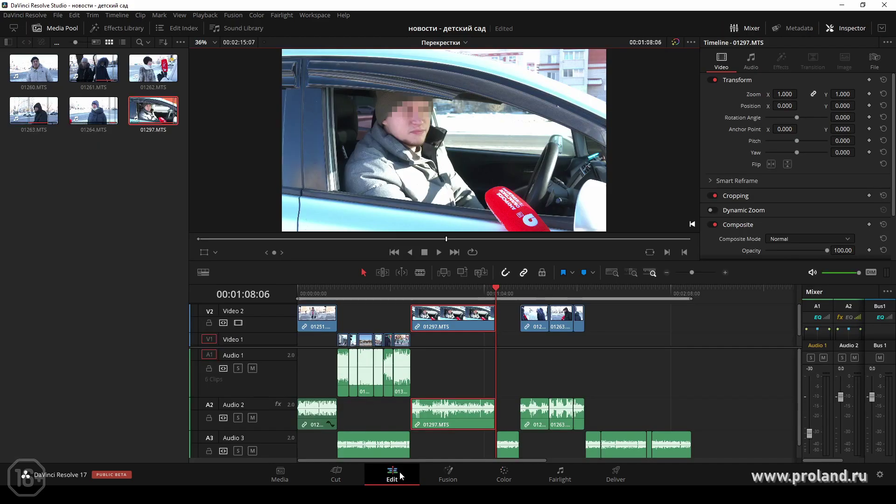
click(408, 293)
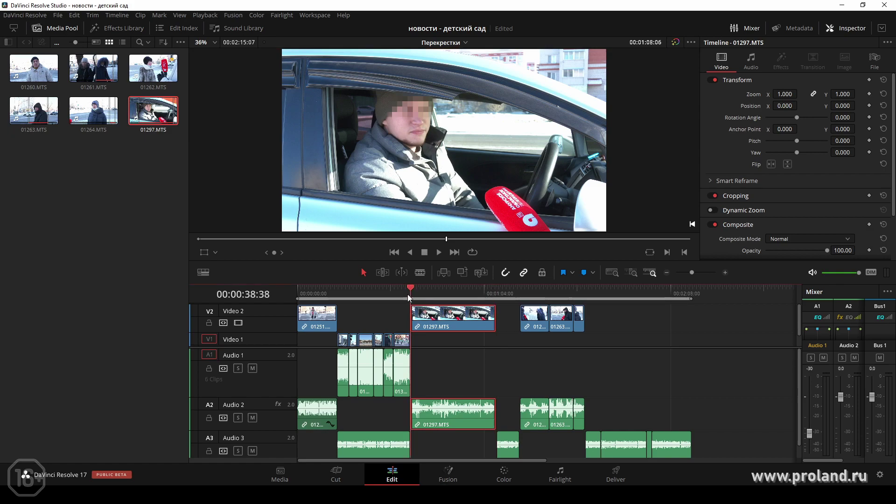
key(space)
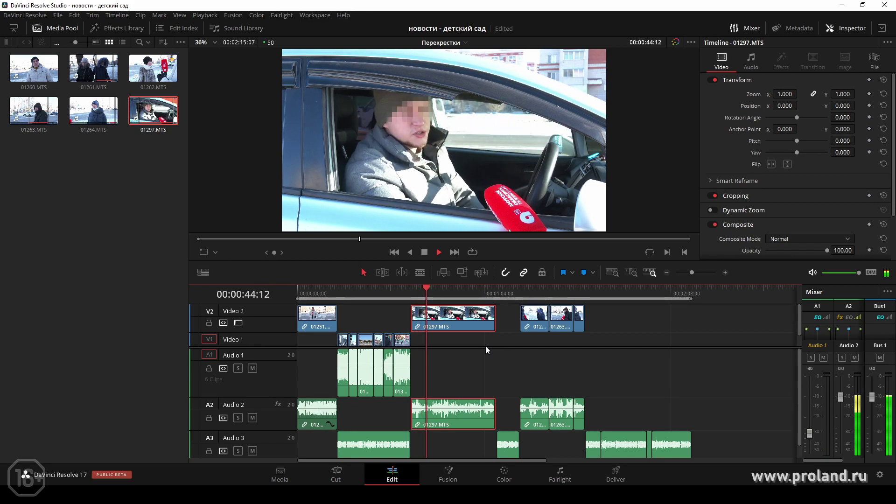
key(space)
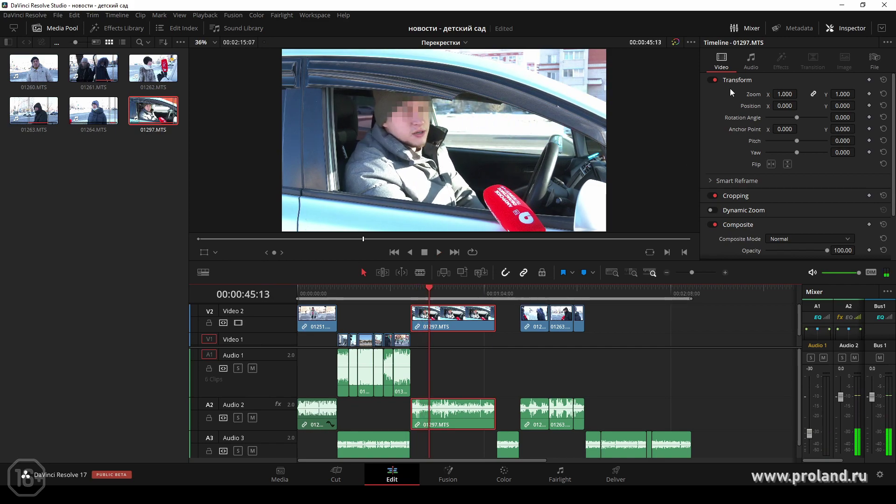
click(673, 42)
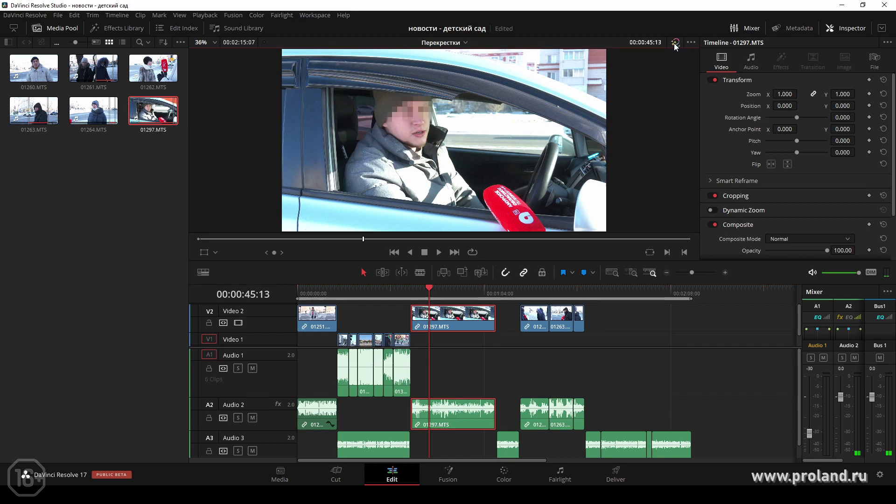
click(673, 43)
Preview clips 01255, 01256 and 01257 from the Media Pool in the source viewer.
drag(538, 460, 600, 460)
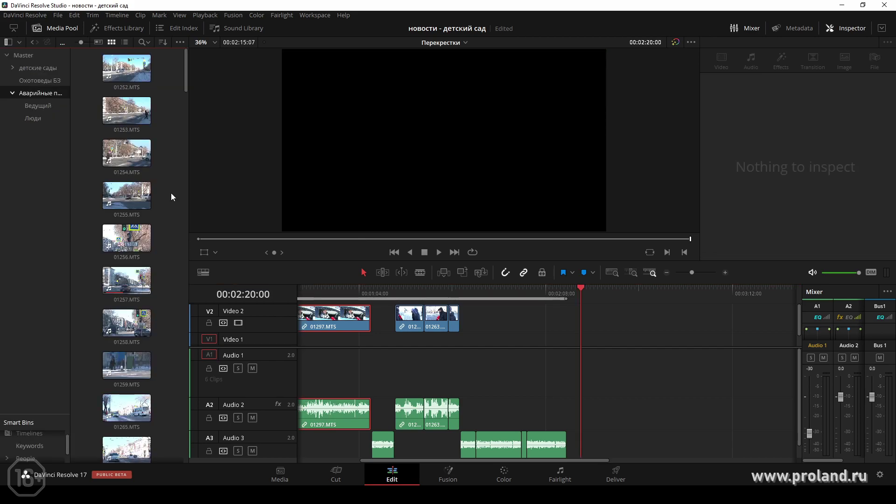
click(121, 196)
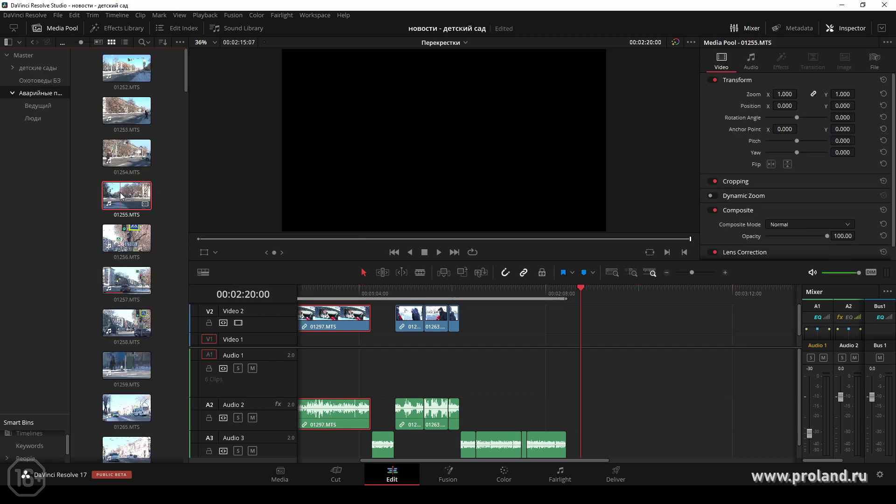
drag(326, 238, 471, 240)
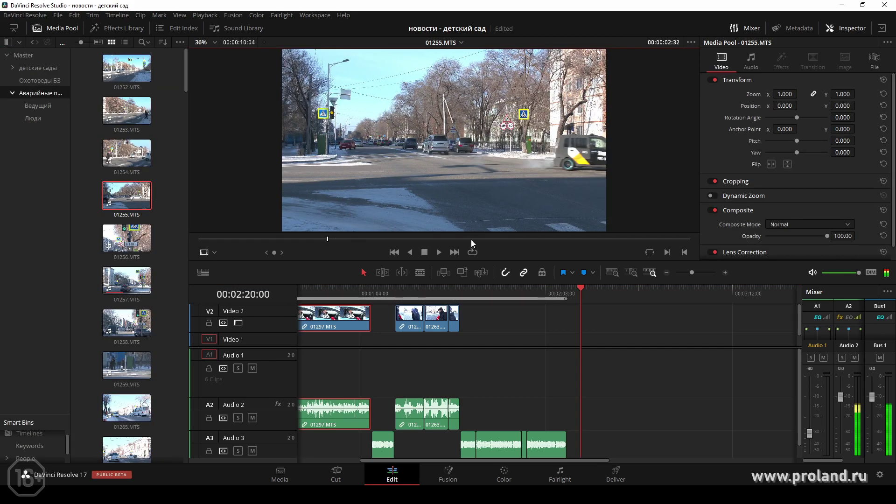
click(535, 239)
click(123, 239)
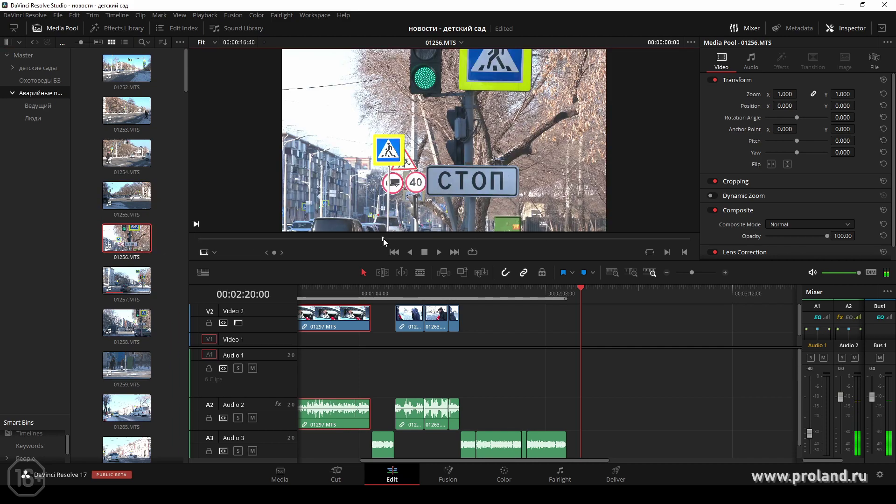
click(140, 281)
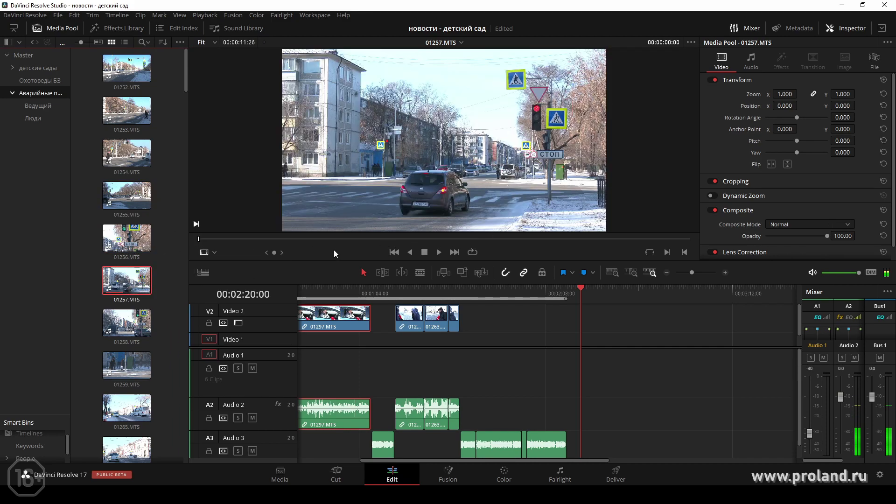
drag(349, 238, 355, 239)
Place only 01257.MTS's video on Video 2 at the playhead and save the project.
mouse_move(438, 226)
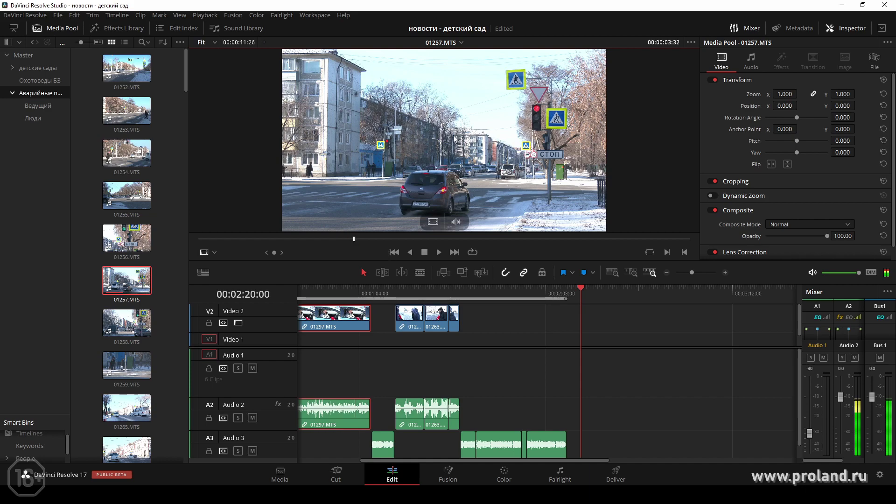
mouse_move(433, 222)
mouse_down()
mouse_move(571, 341)
mouse_move(587, 321)
mouse_up()
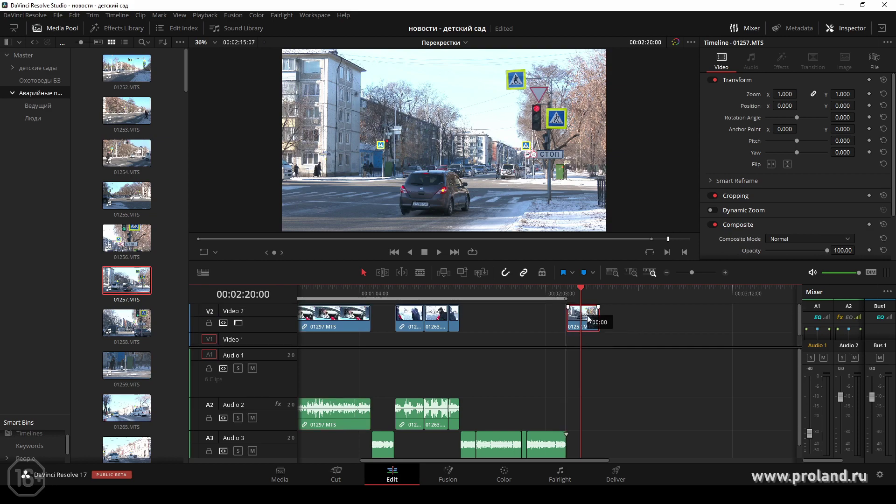
click(583, 295)
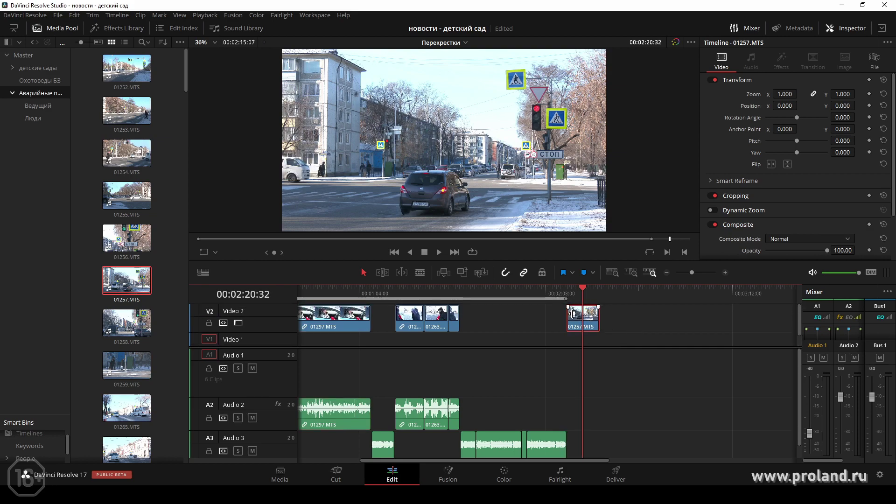
key(ctrl+s)
click(725, 272)
click(725, 273)
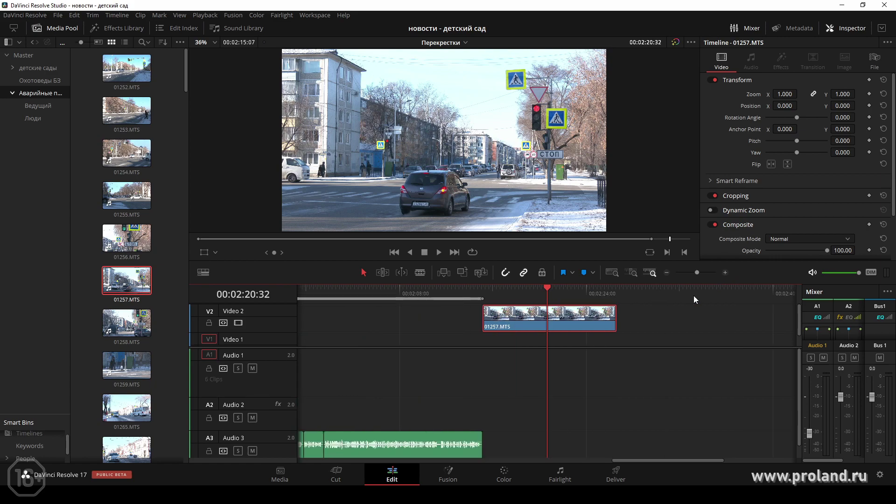
click(508, 476)
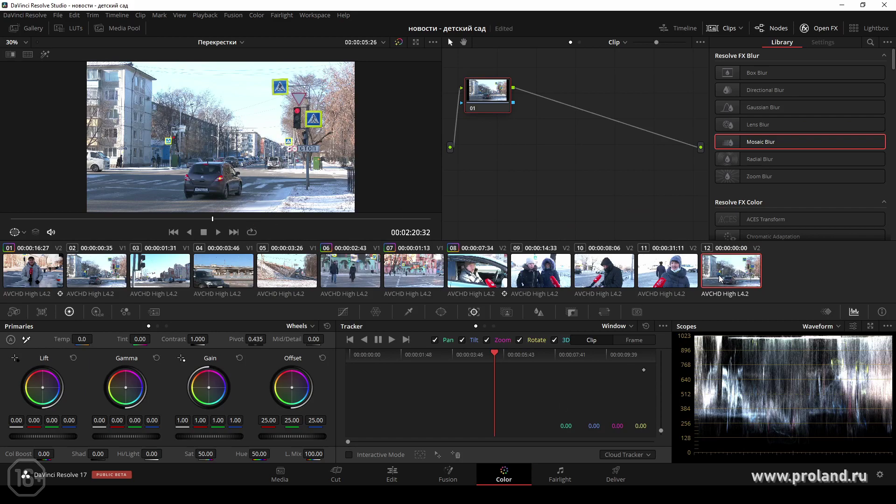
Hide the clip thumbnails and zoom the viewer onto the grey car's licence plate.
click(716, 28)
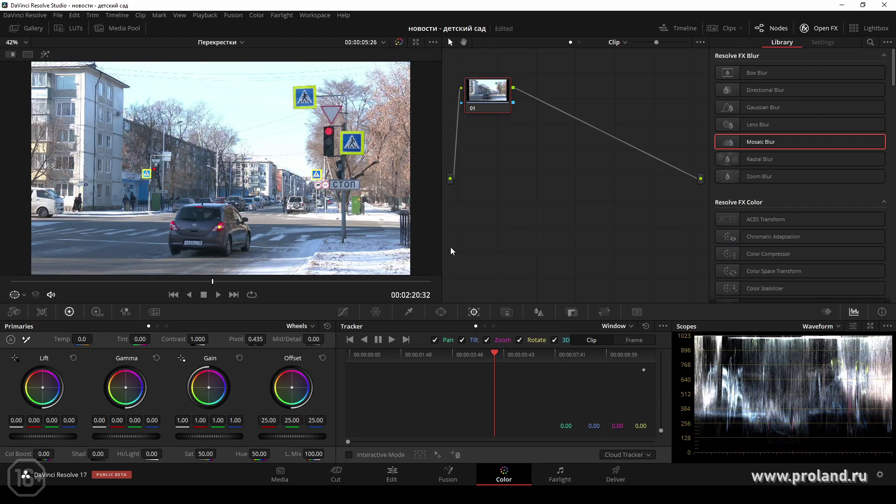
scroll(168, 252, up, 2)
scroll(168, 247, up, 2)
scroll(170, 238, up, 2)
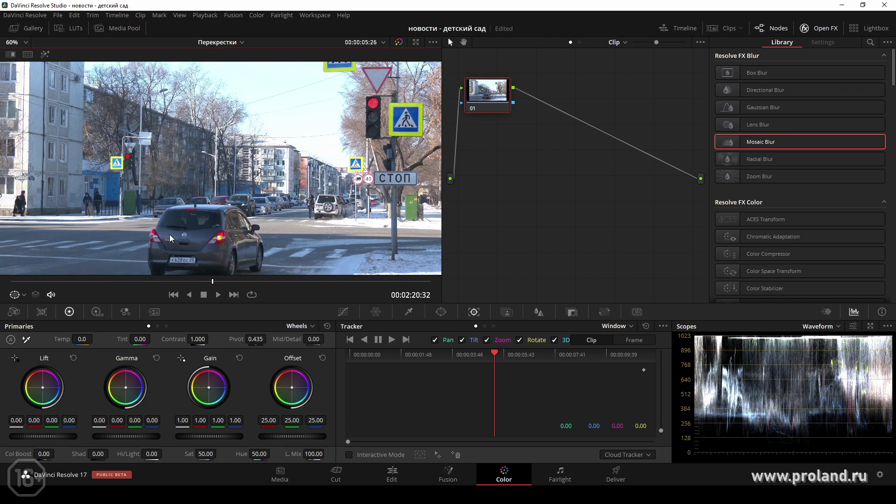
drag(170, 238, 201, 162)
scroll(215, 177, up, 2)
scroll(215, 178, up, 2)
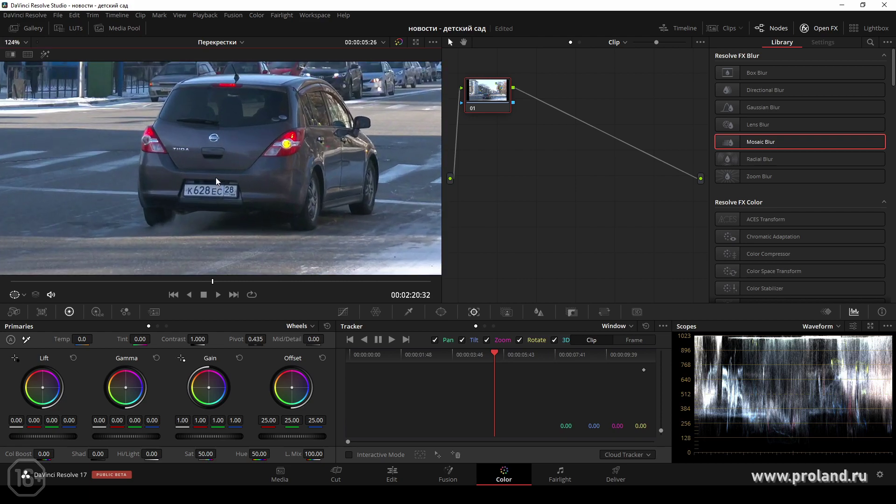
scroll(215, 177, up, 2)
drag(209, 216, 209, 195)
scroll(206, 196, up, 2)
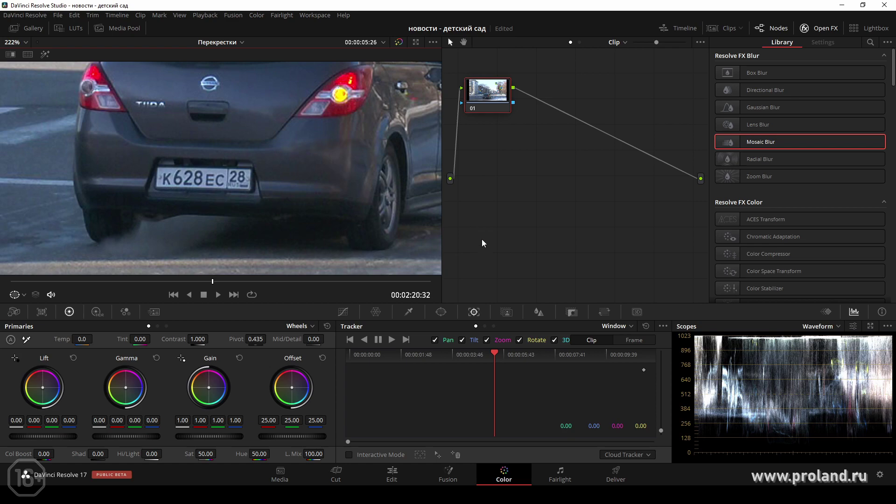
Draw a closed Curve window around the licence plate.
click(441, 313)
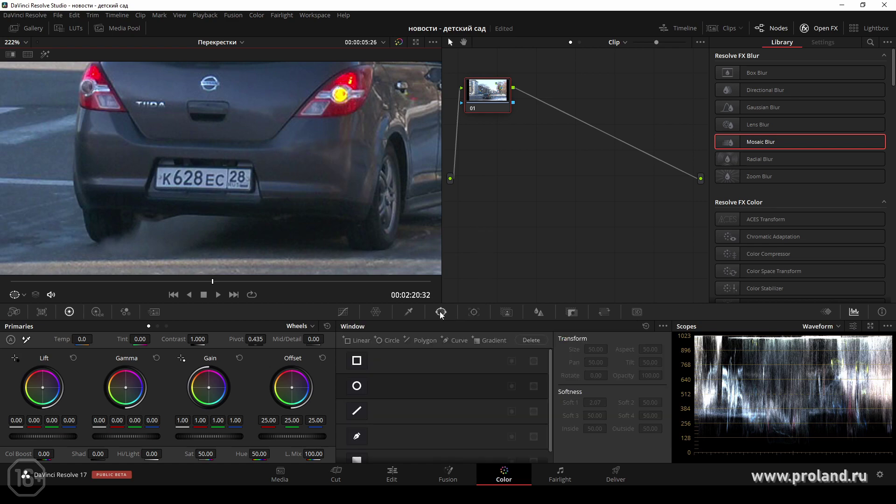
click(364, 438)
click(156, 167)
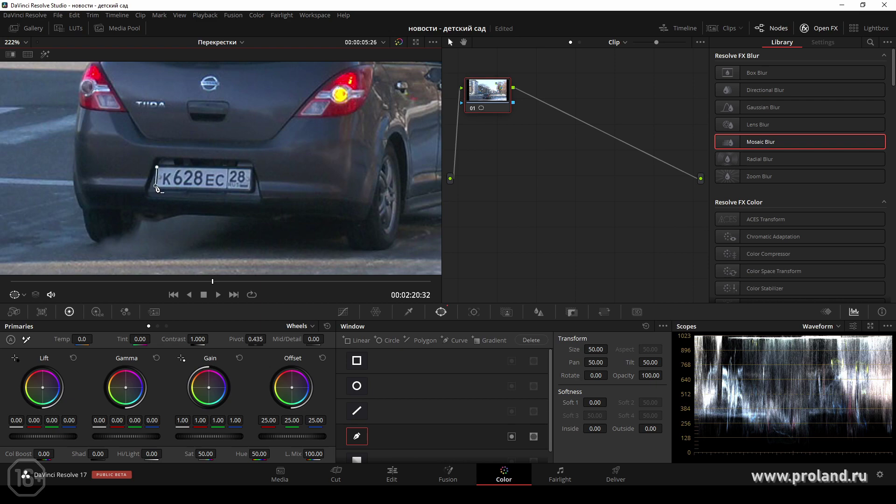
click(250, 190)
click(250, 169)
click(157, 167)
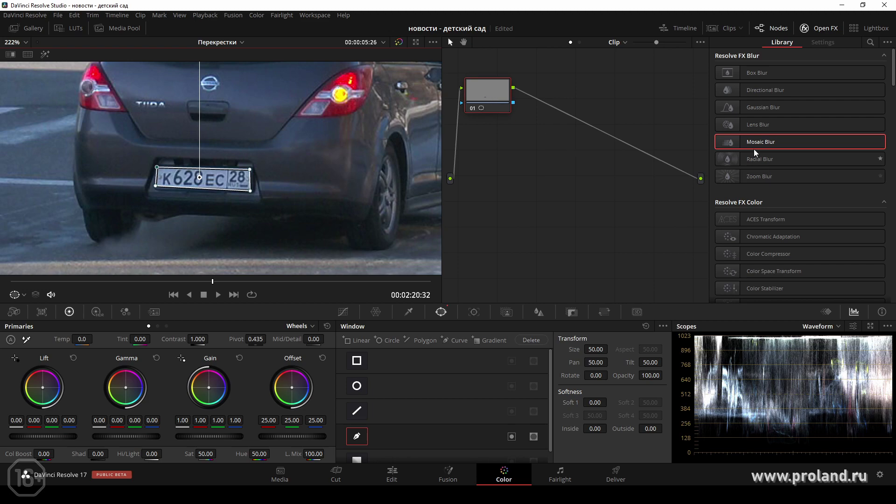
Apply Mosaic Blur to the plate window and set the viewer back to 42%.
drag(752, 146, 480, 95)
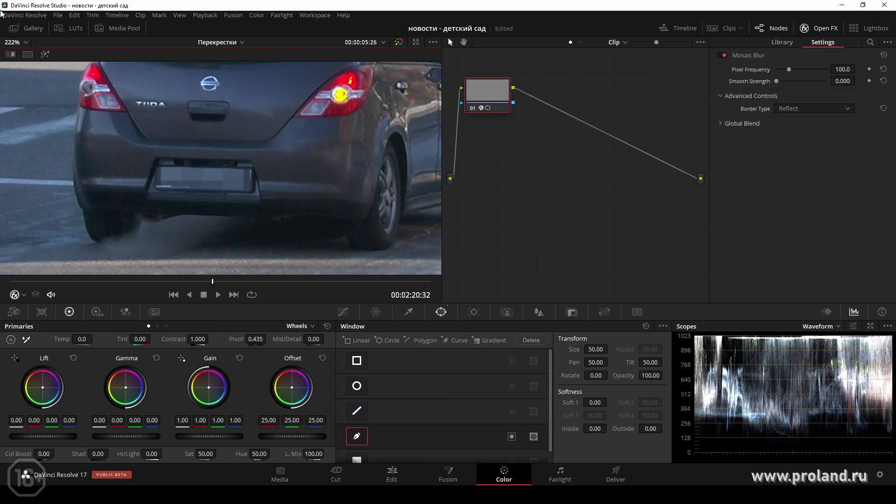
click(23, 43)
click(23, 55)
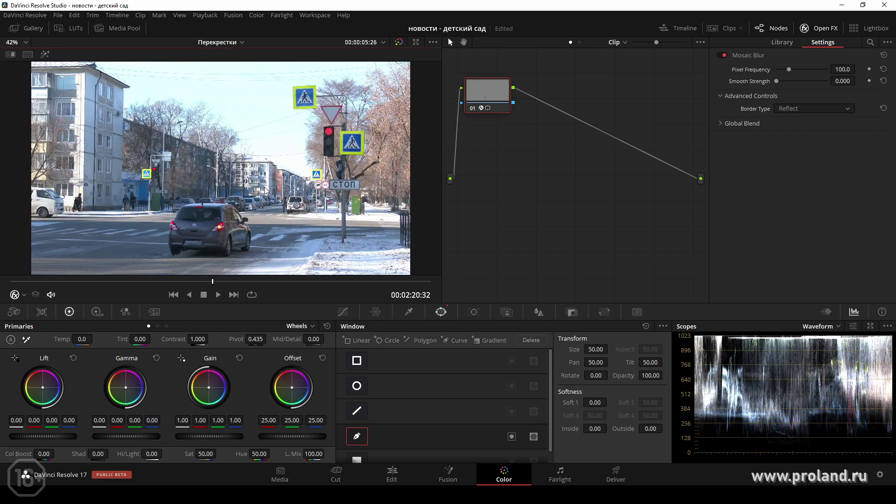
click(392, 474)
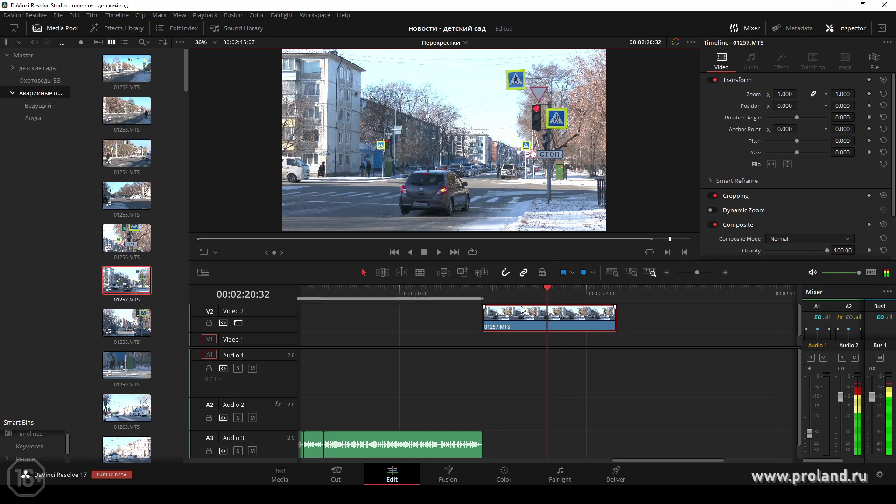
Play from about 00:02:15 to review the blurred plate, then select clip 01274.MTS on Video 2.
click(486, 290)
key(space)
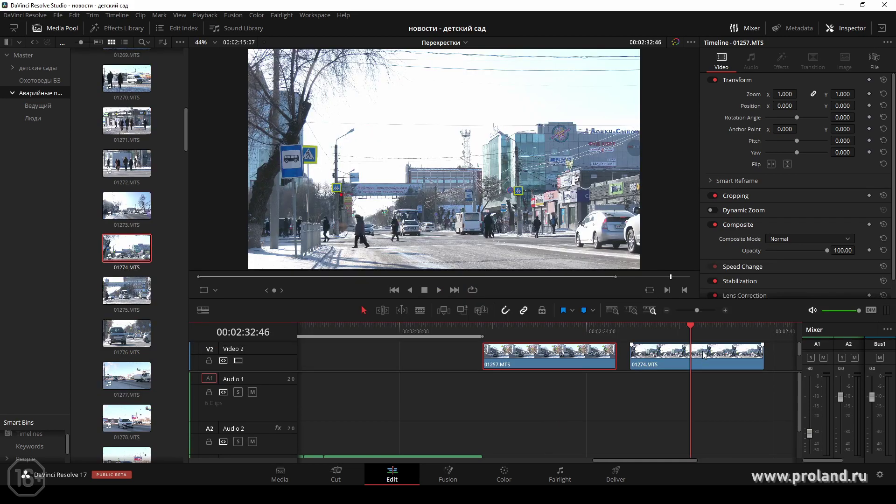
click(703, 354)
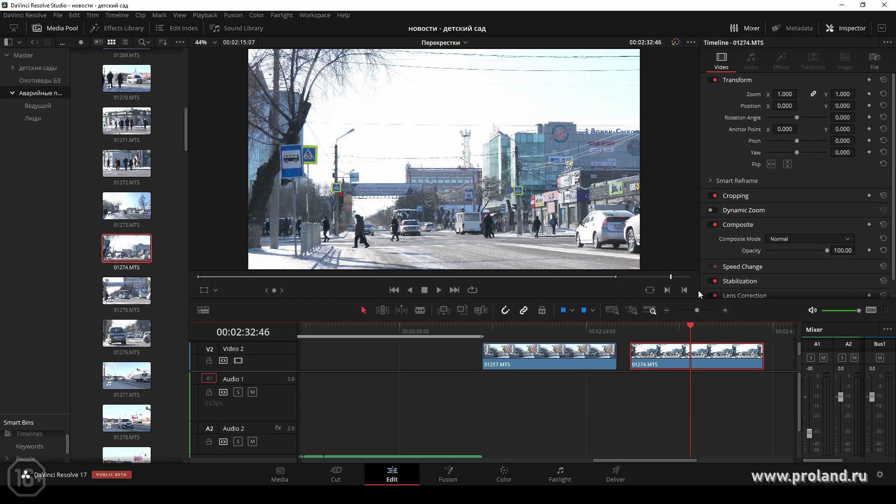
Select clip 01274 and scroll the OpenFX Library down to Patch Replacer under Resolve FX Revival.
click(521, 471)
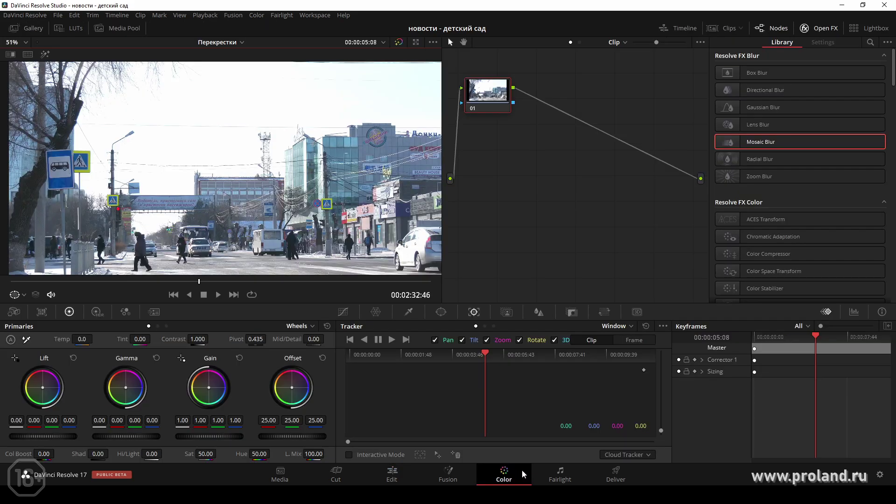
click(870, 43)
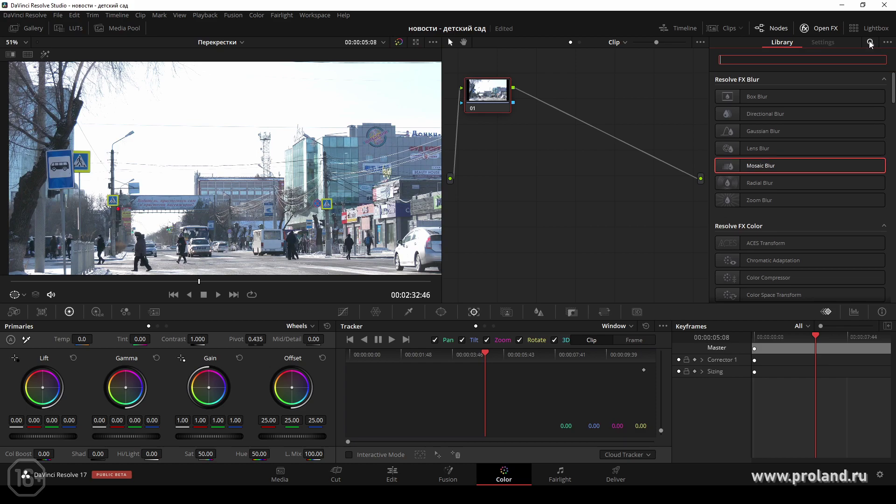
click(869, 43)
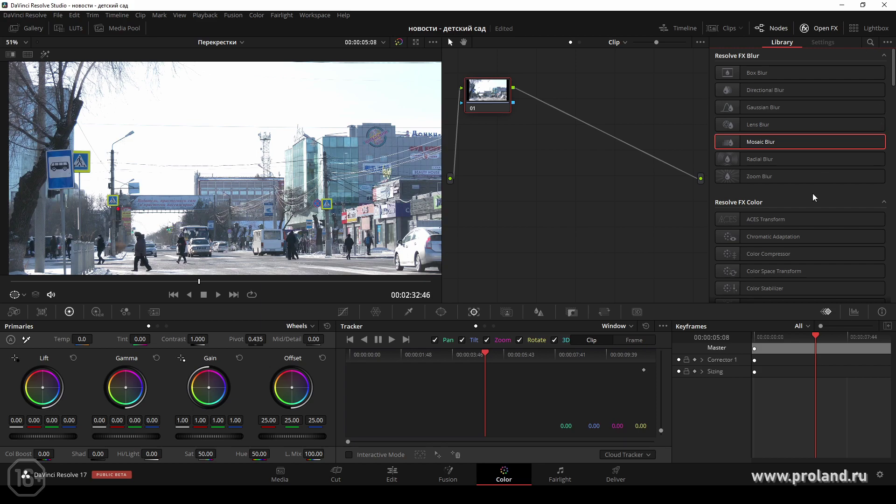
scroll(813, 194, down, 2)
scroll(813, 194, down, 3)
scroll(813, 193, down, 2)
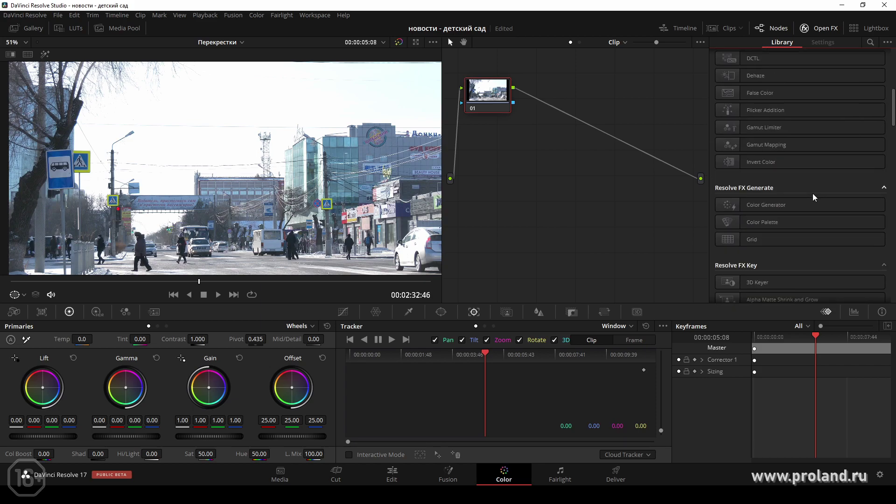
scroll(812, 196, down, 2)
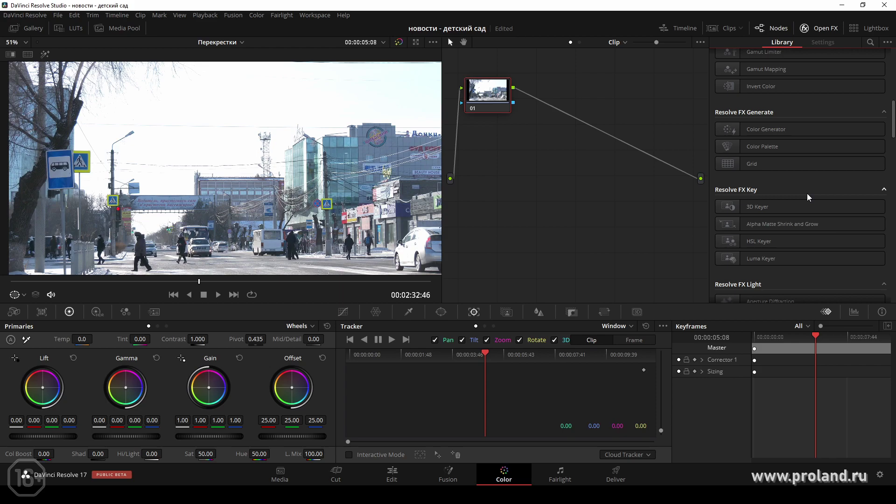
scroll(805, 194, down, 3)
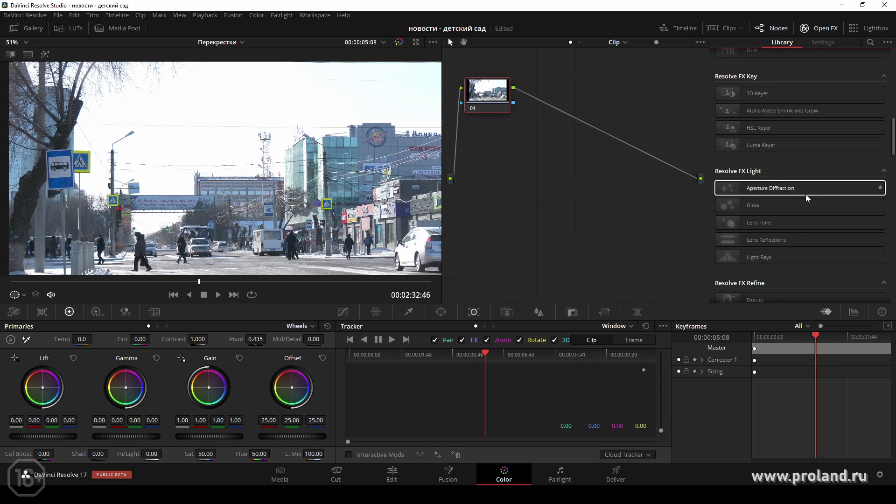
scroll(805, 194, down, 2)
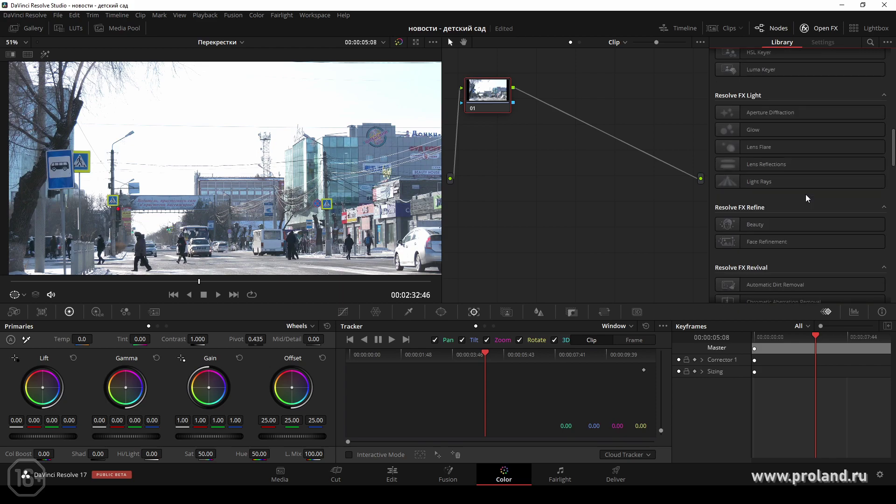
scroll(805, 194, down, 2)
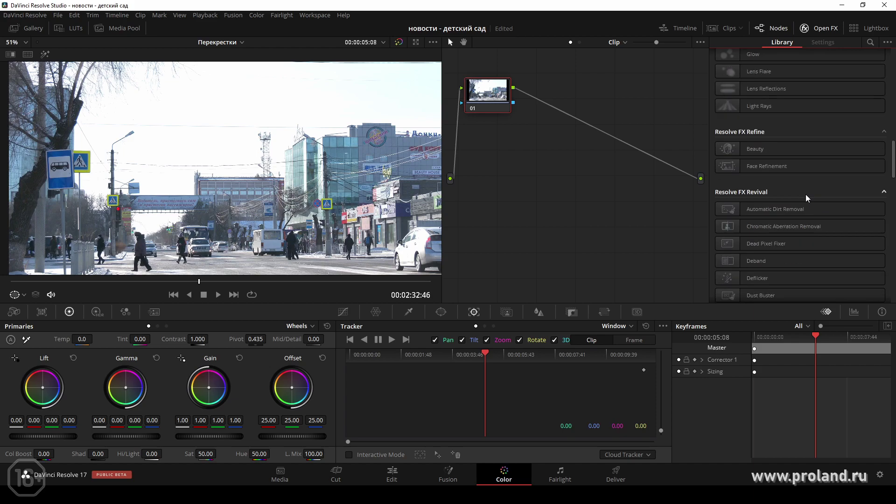
scroll(805, 197, down, 2)
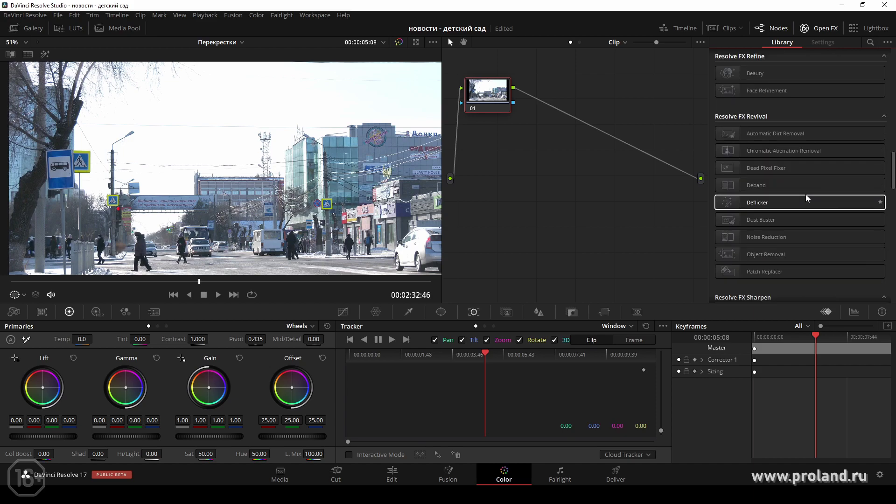
Apply Patch Replacer to node 01 and fit a rectangular patch region over the billboard.
drag(752, 272, 487, 95)
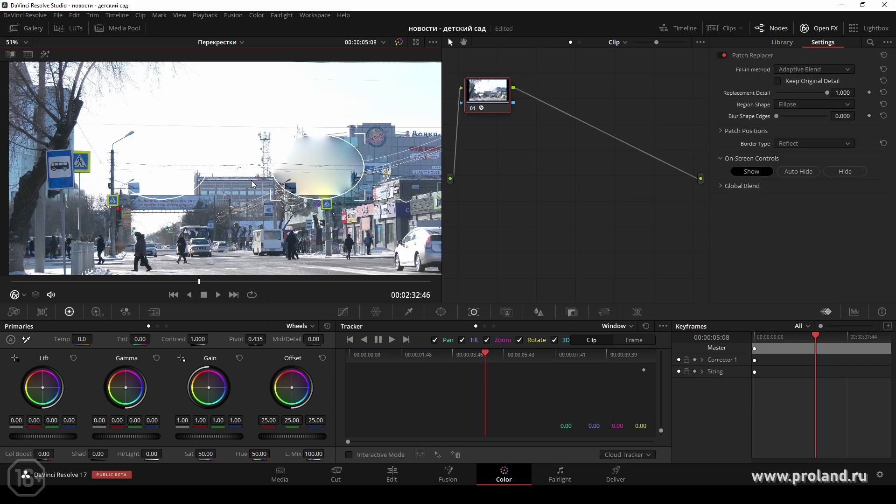
drag(318, 172, 207, 151)
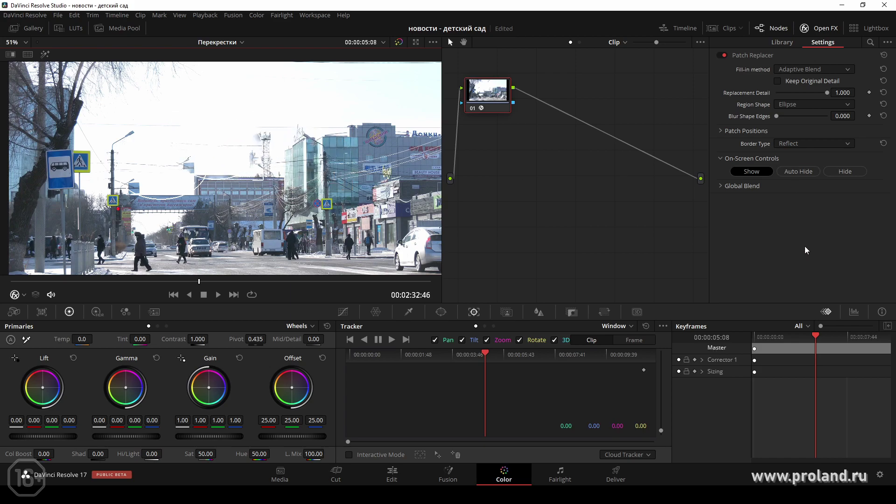
click(788, 104)
click(792, 118)
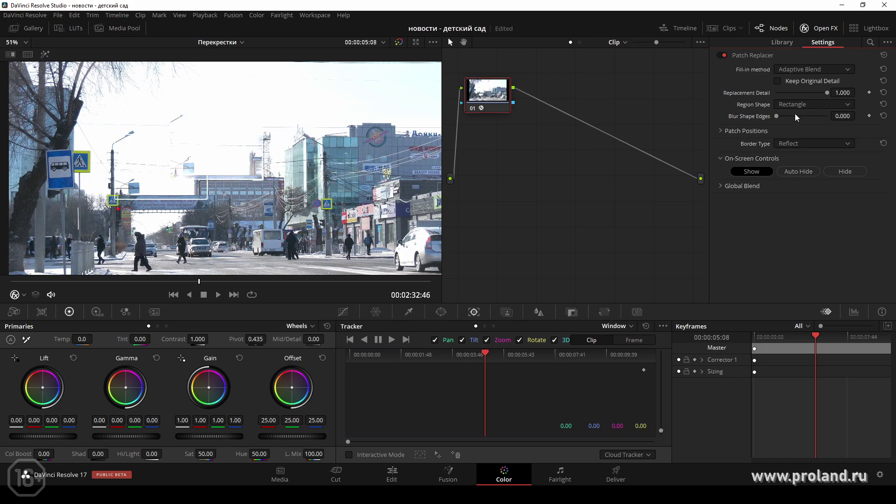
mouse_move(205, 206)
mouse_down()
mouse_move(235, 172)
mouse_move(273, 167)
mouse_up()
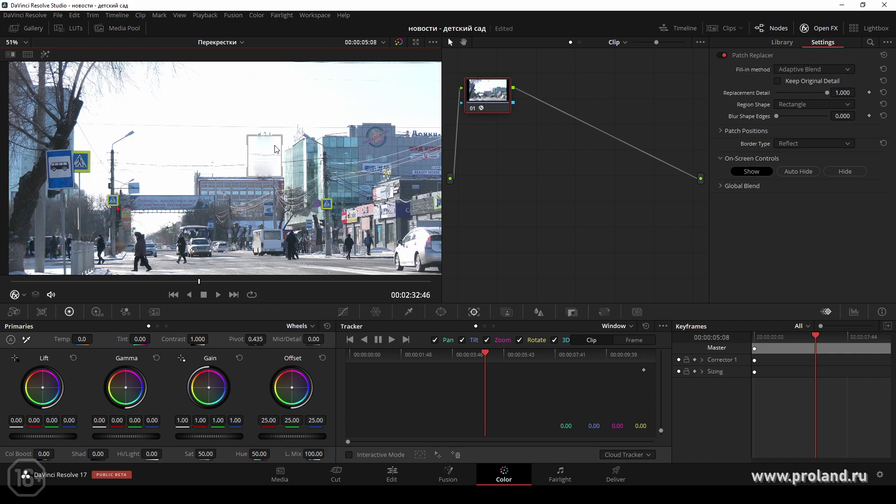
mouse_move(282, 135)
mouse_down()
mouse_move(282, 127)
mouse_move(273, 153)
mouse_move(185, 159)
mouse_up()
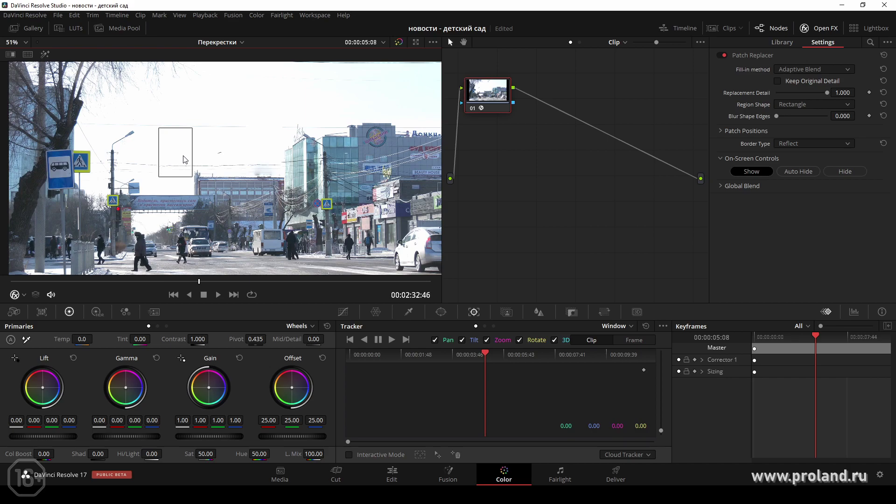
click(392, 477)
Play back the clip, comparing the billboard patch with grades bypassed and restored.
key(Up)
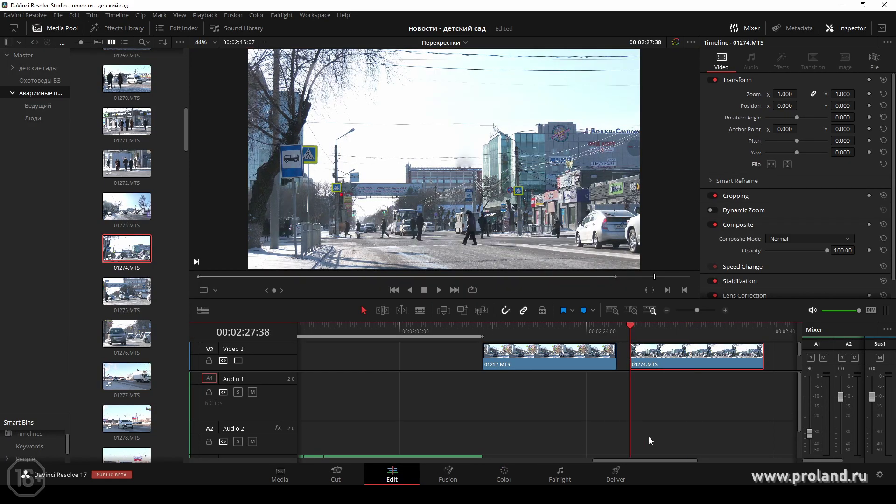
key(space)
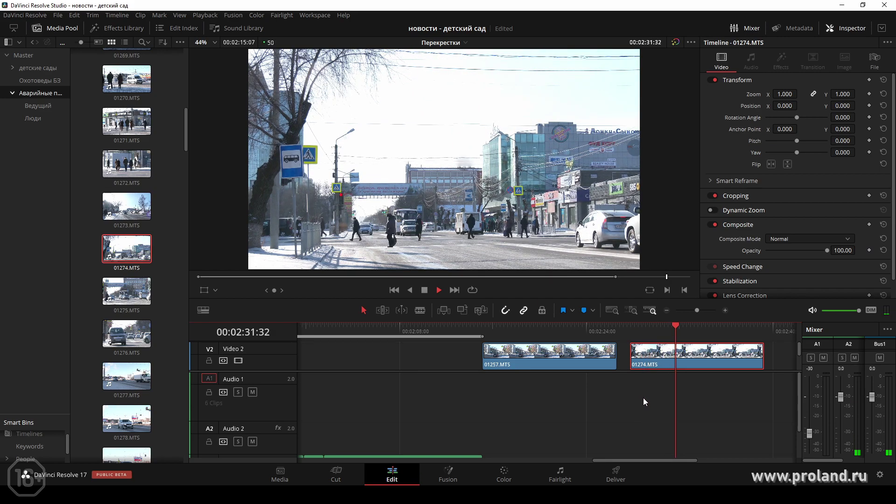
key(space)
click(674, 42)
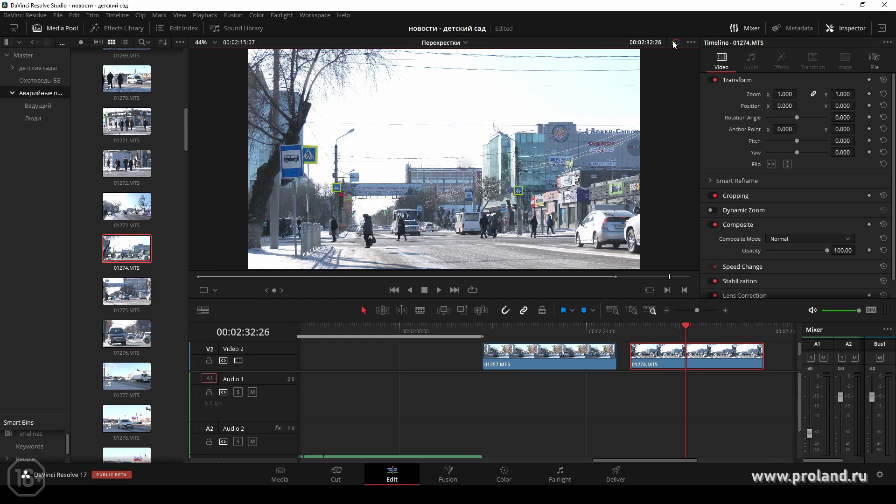
click(674, 42)
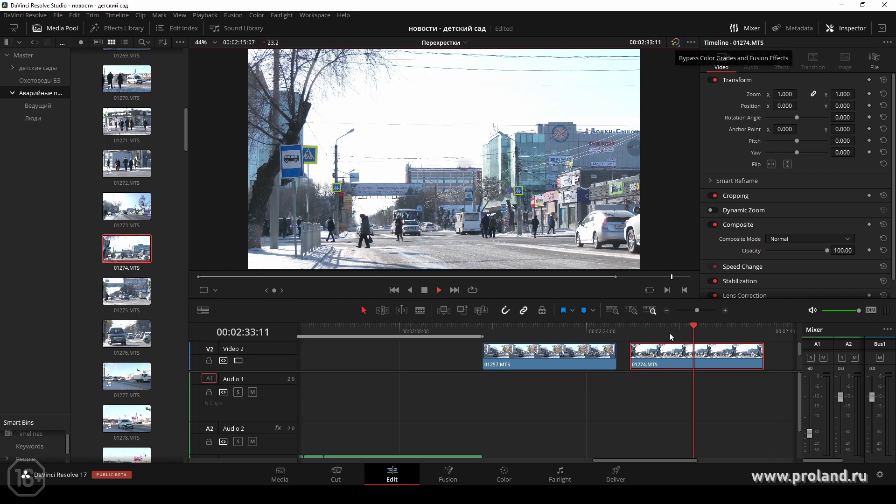
key(space)
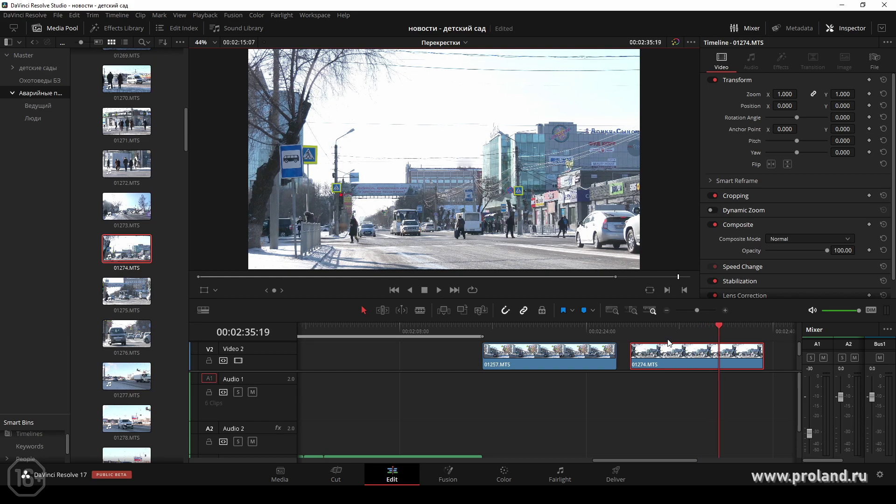
click(671, 328)
key(space)
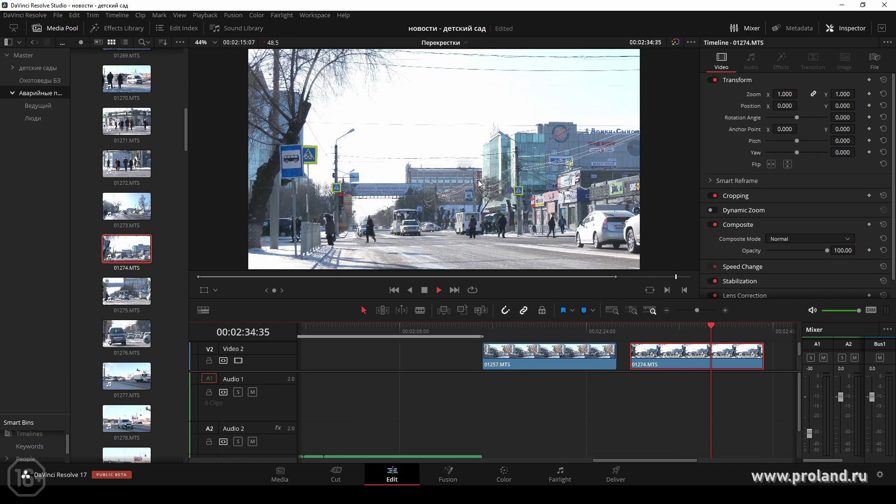
key(space)
click(544, 329)
key(space)
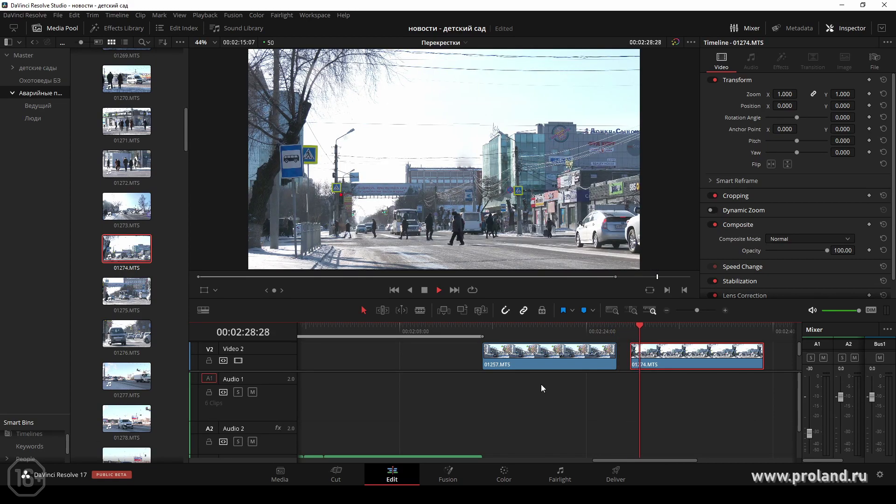
key(space)
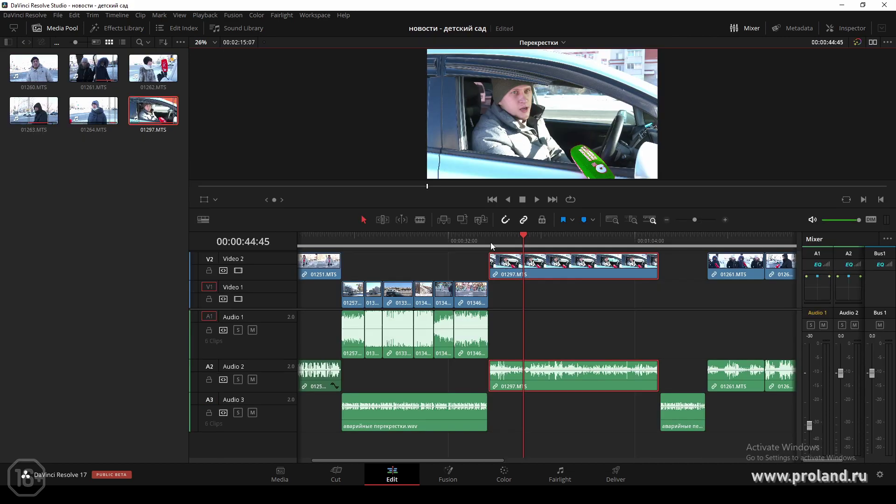
Zoom the timeline out and jump to its end, then back to the start.
click(667, 220)
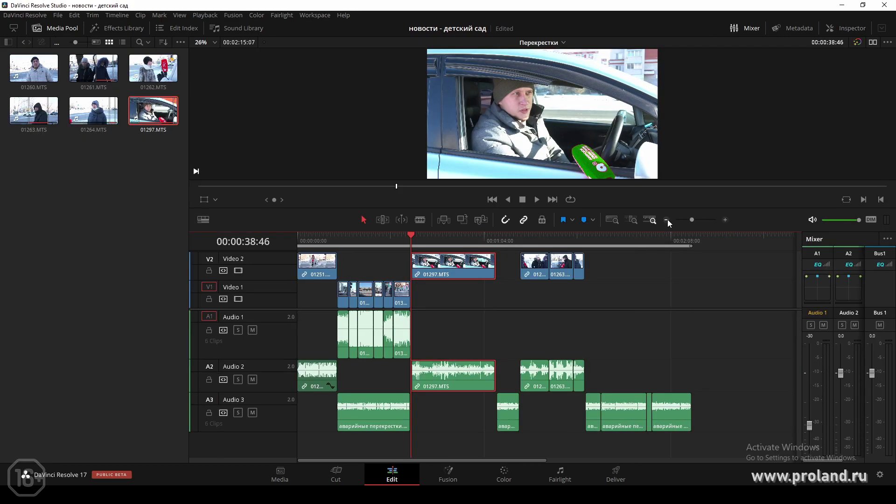
key(End)
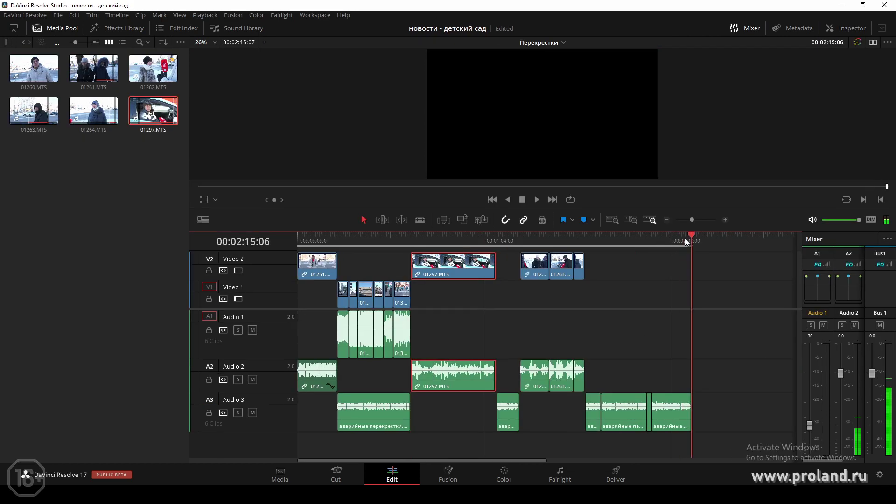
key(Home)
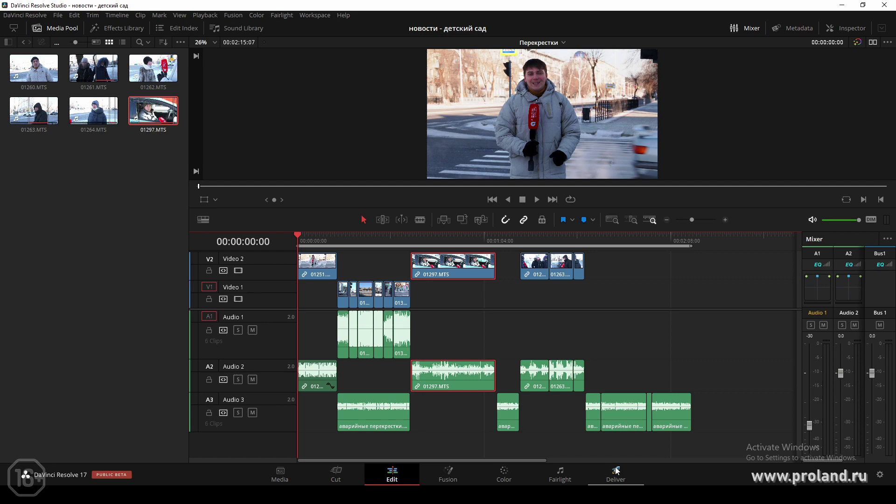
click(556, 479)
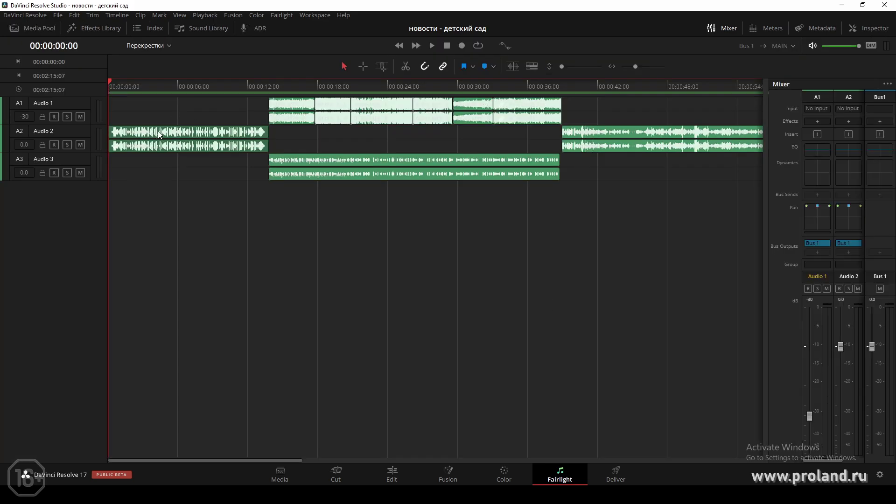
Preview audio from about six seconds, widen the mixer to show Audio 3, and open Audio 2's Dynamics.
click(187, 87)
key(space)
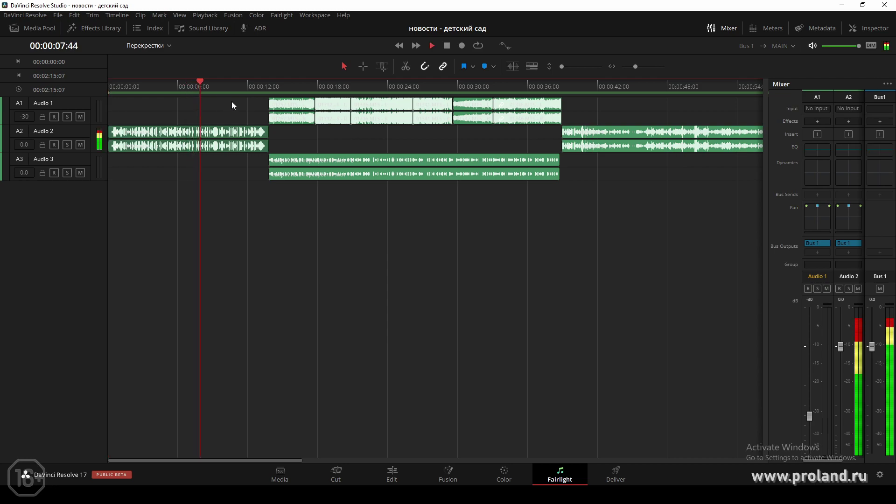
key(space)
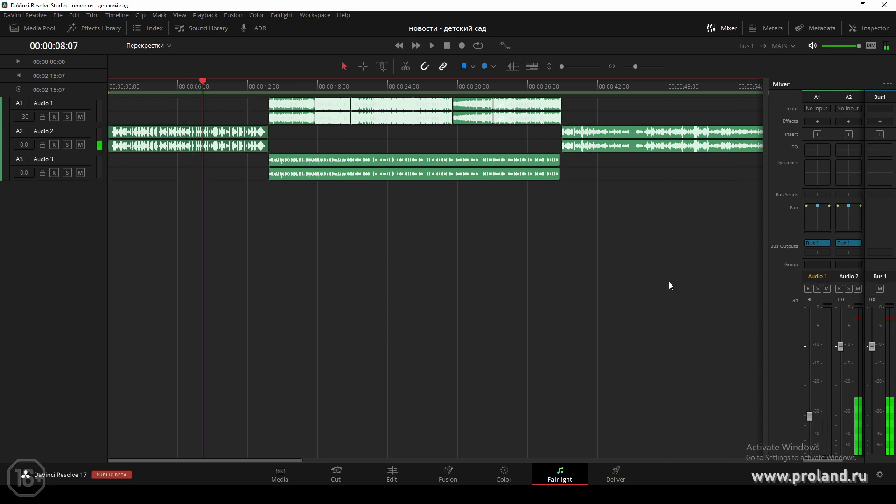
drag(767, 254, 689, 254)
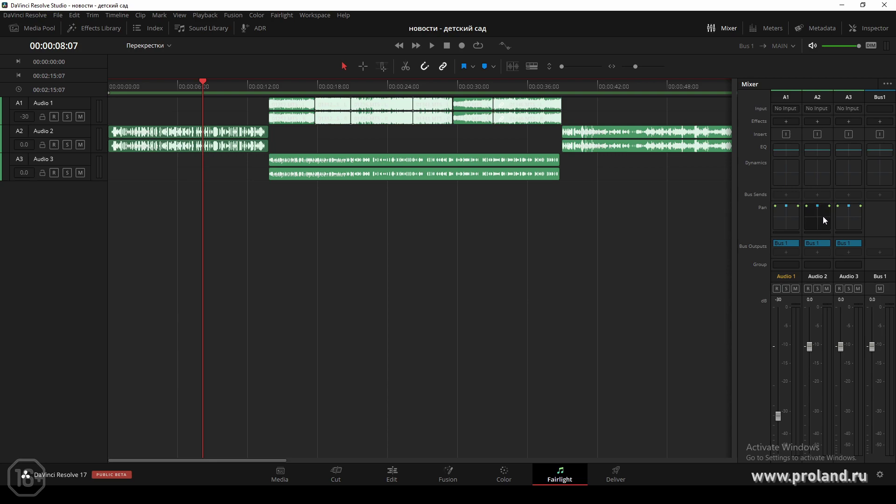
double_click(814, 168)
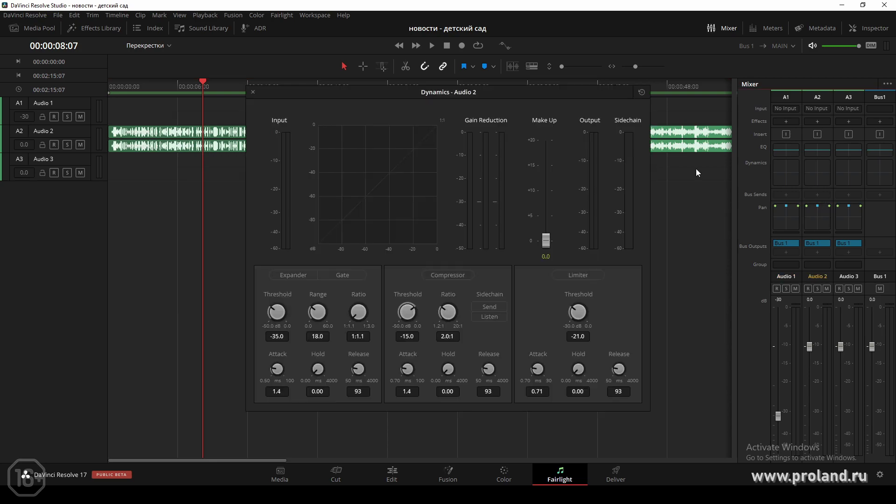
Enable Audio 2's compressor at −15 dB threshold and 2:1 ratio, audition it, then close Dynamics.
click(461, 277)
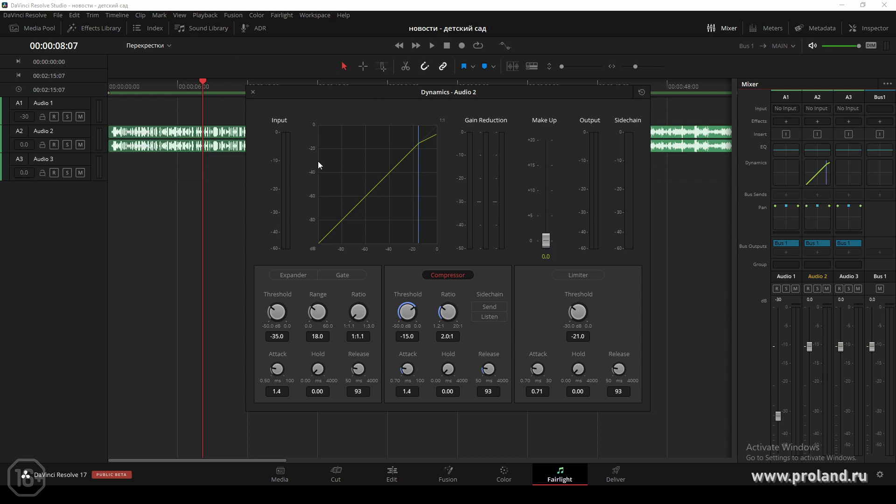
click(186, 85)
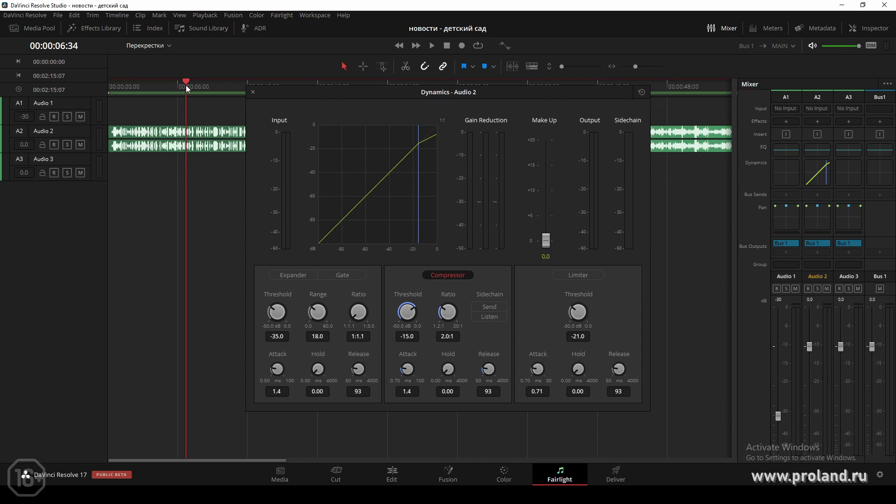
key(space)
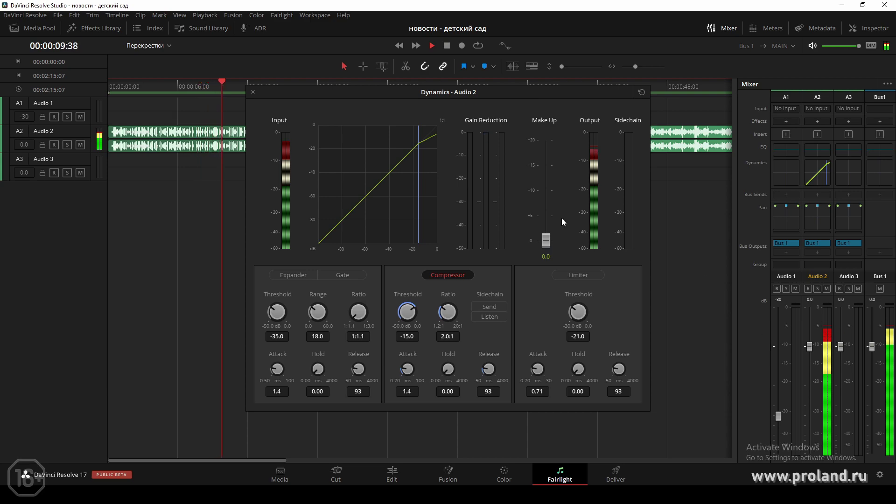
key(space)
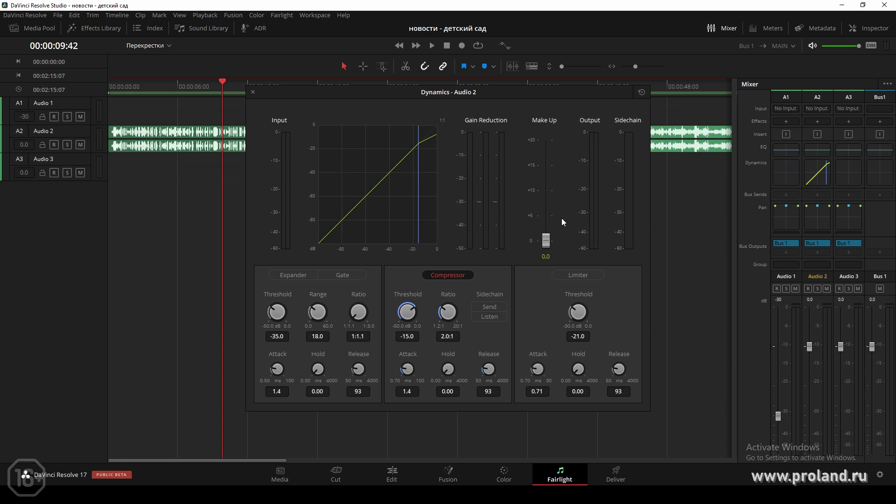
key(space)
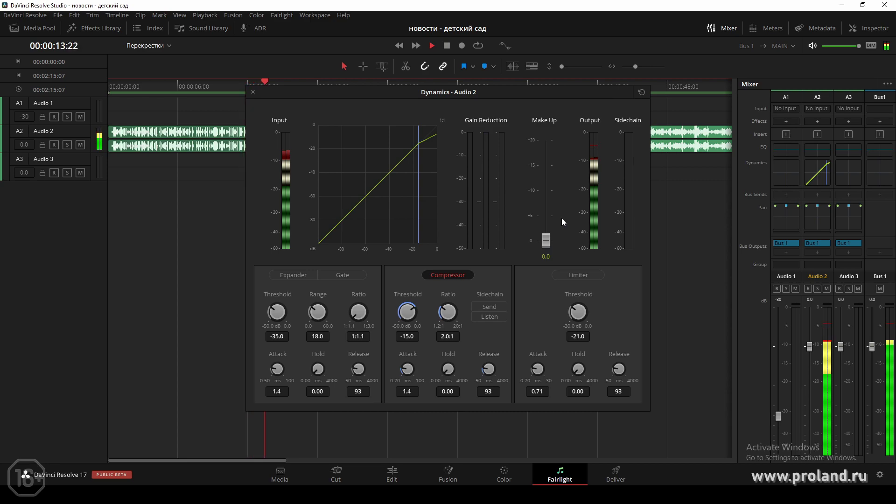
key(space)
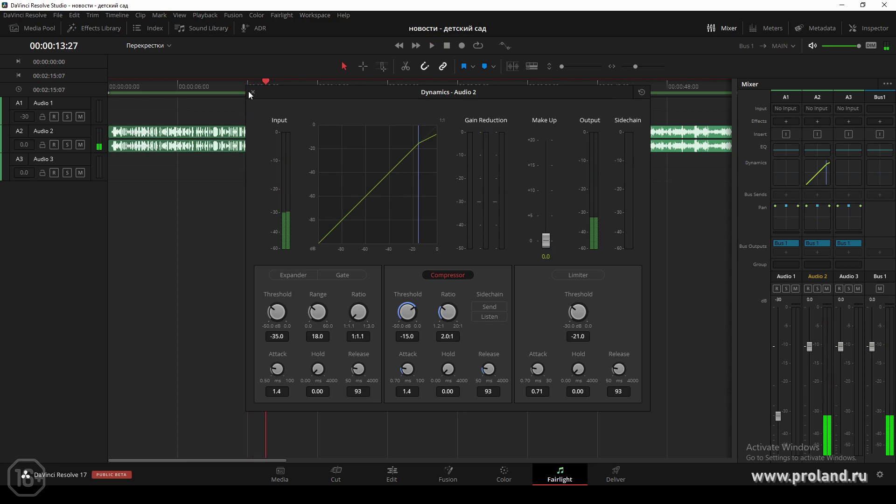
click(250, 91)
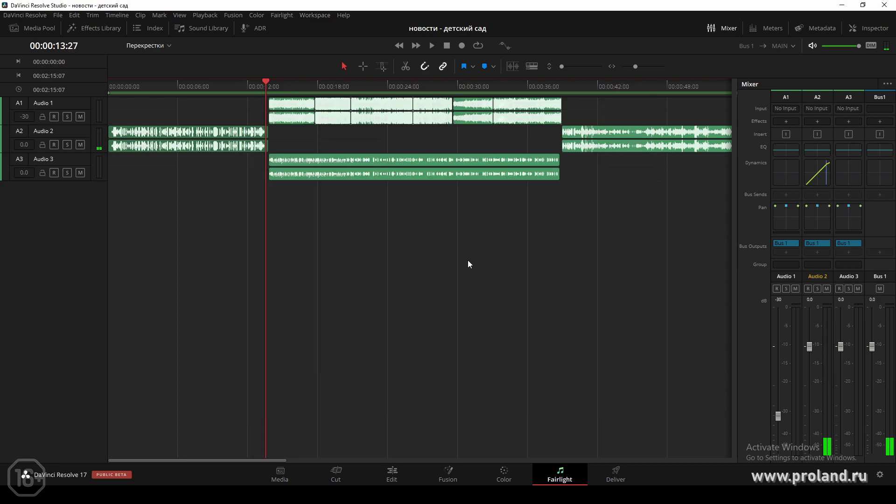
Open the Audio 2 equalizer, switch it off, and close it.
click(142, 85)
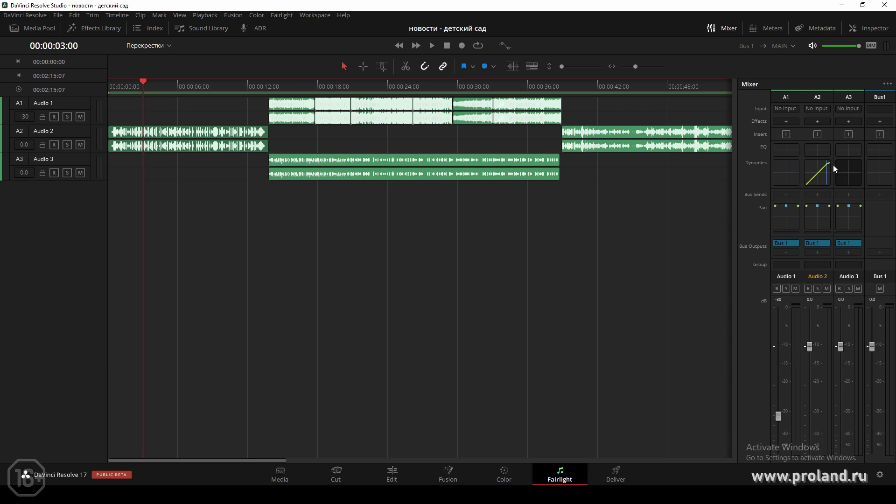
double_click(815, 151)
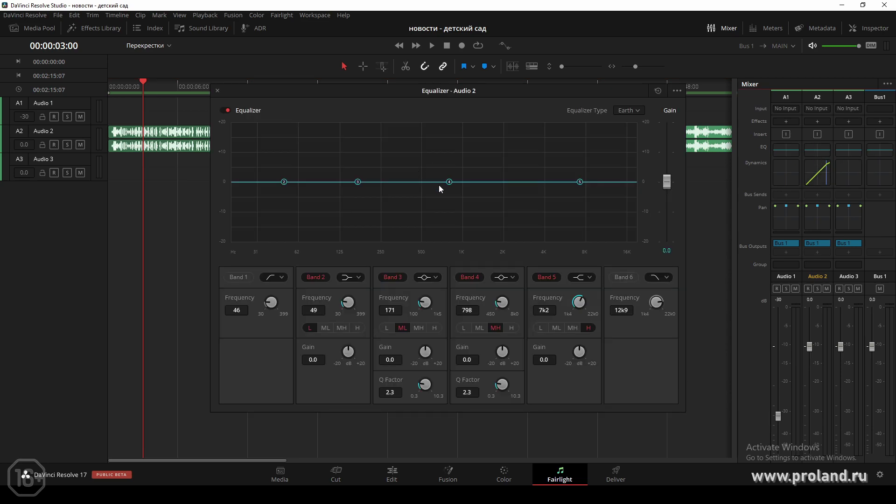
click(227, 110)
click(217, 91)
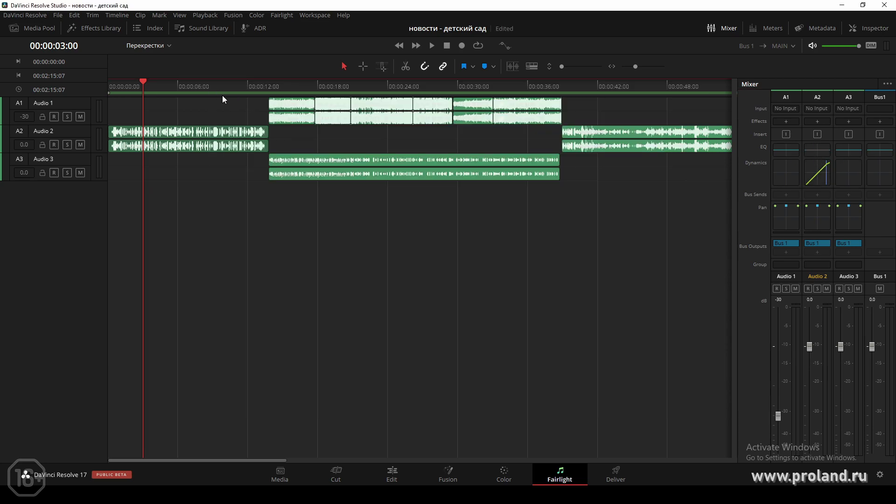
Add a Metering Frequency Analyzer to Audio 2 and move its window lower.
click(815, 122)
mouse_move(840, 132)
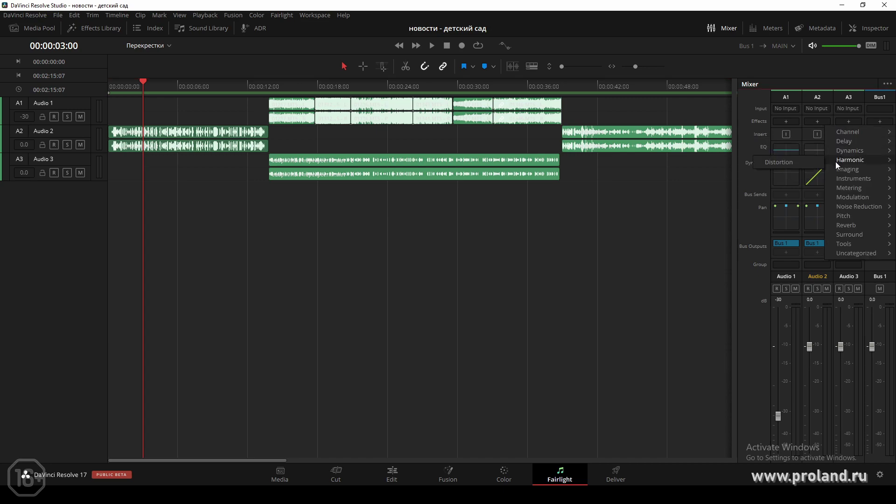
mouse_move(836, 170)
mouse_move(836, 188)
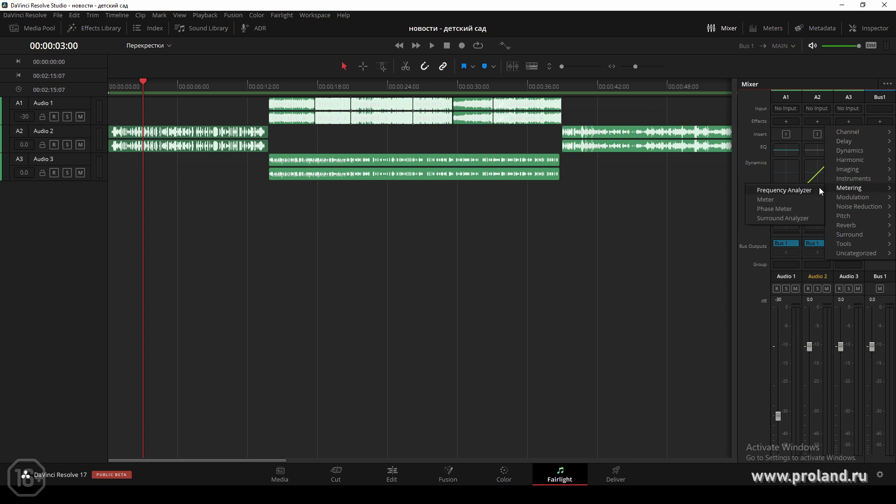
click(794, 189)
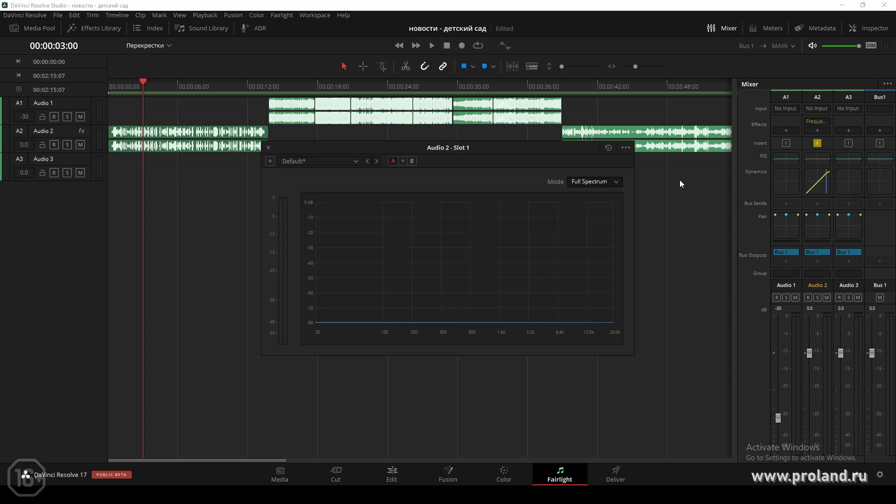
drag(489, 153, 487, 232)
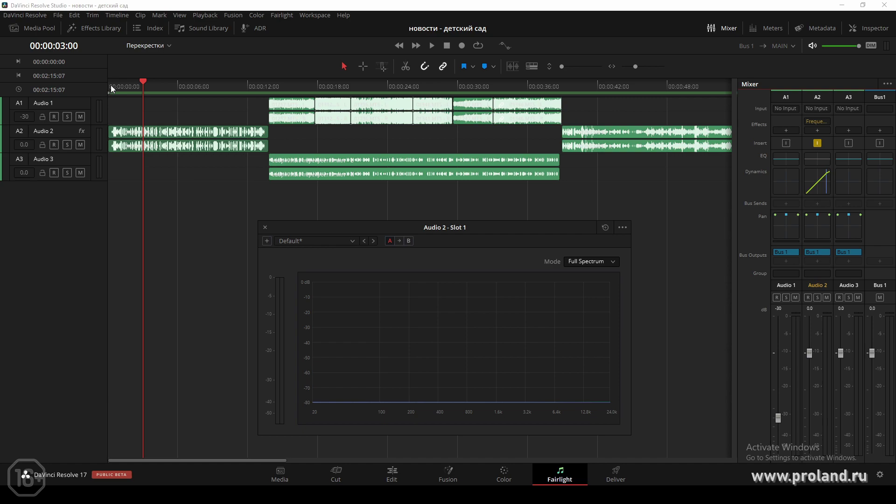
Play the timeline from the start to watch the spectrum, then close the analyzer.
click(111, 85)
key(space)
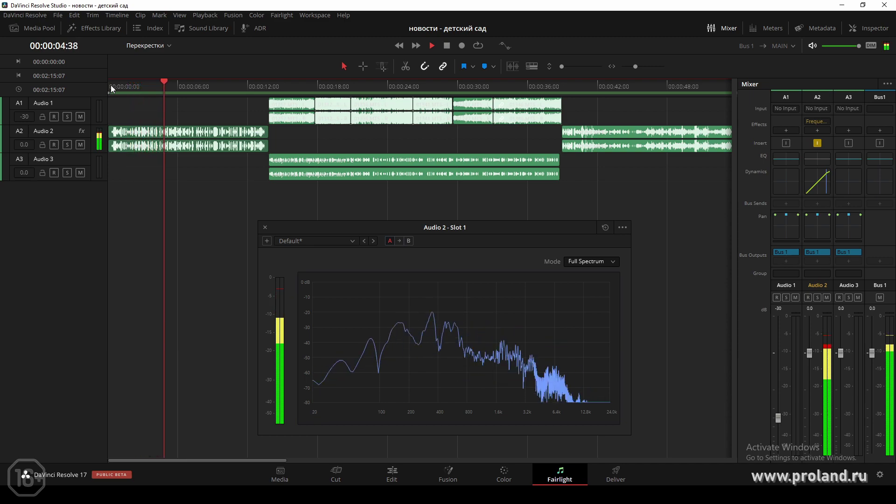
key(space)
click(264, 228)
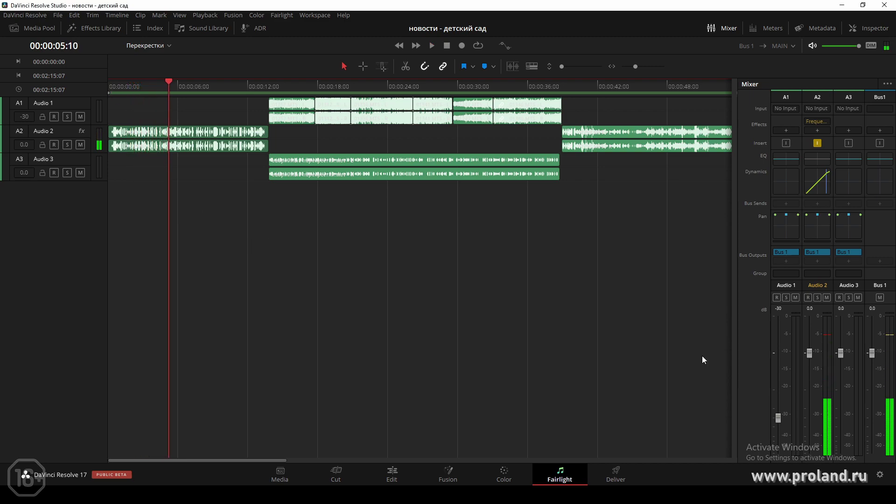
click(616, 472)
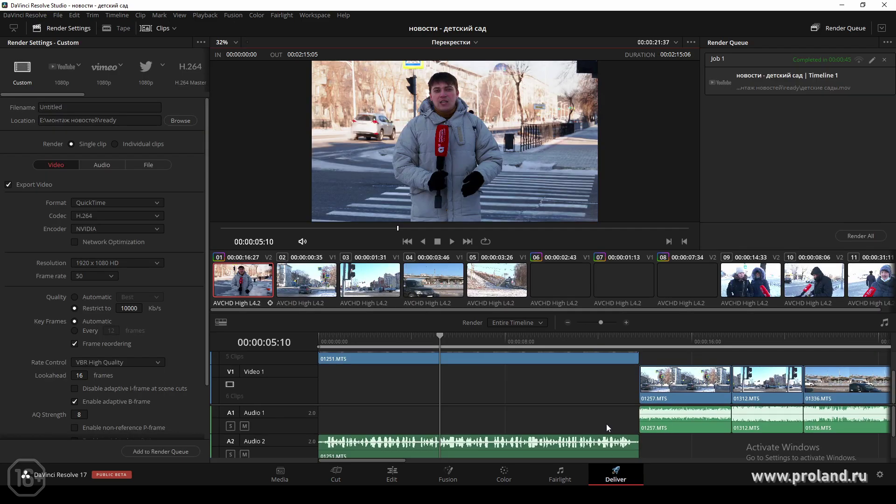
Set the In point at the timeline start and a provisional Out point at 00:01:38:31.
click(566, 323)
click(566, 323)
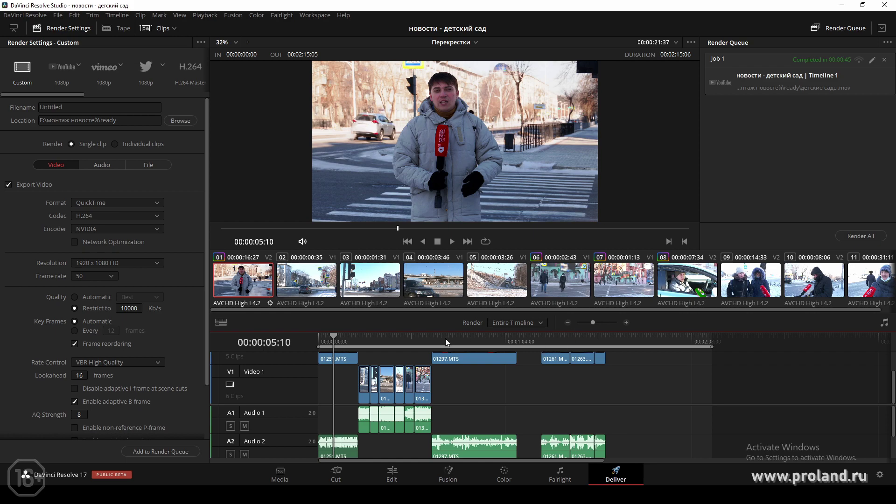
drag(345, 338, 314, 337)
key(i)
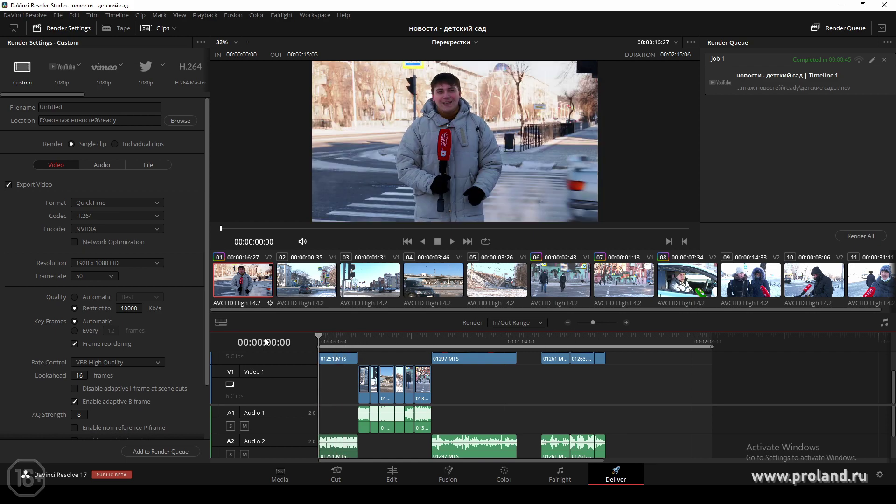
click(622, 340)
drag(611, 336, 604, 334)
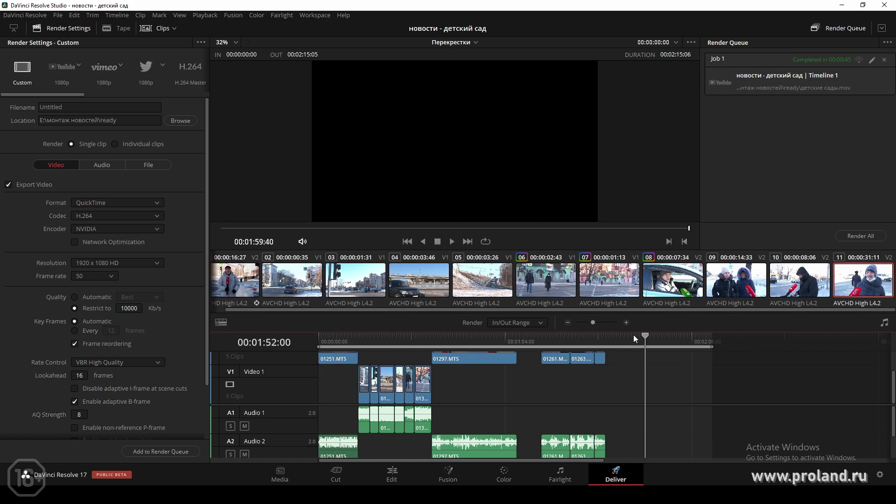
key(o)
Move the Out point to 00:02:15:06, the end of the last clips.
scroll(625, 390, up, 1)
scroll(626, 390, up, 1)
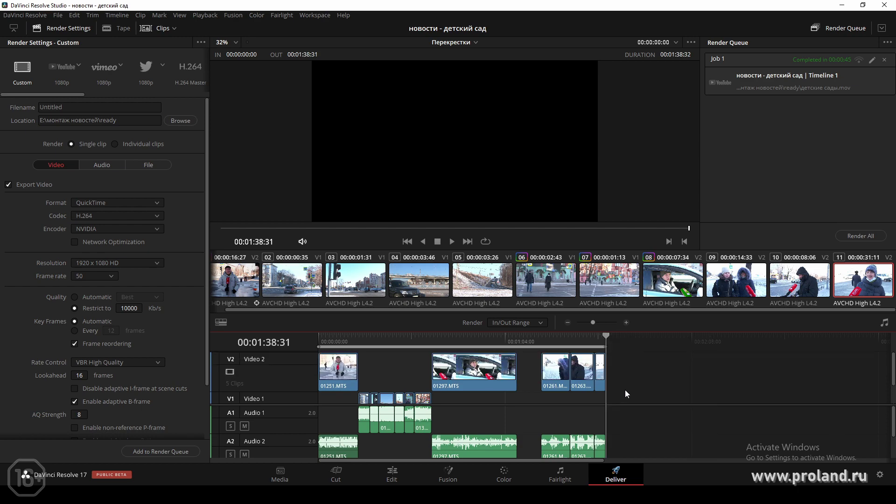
scroll(625, 390, down, 2)
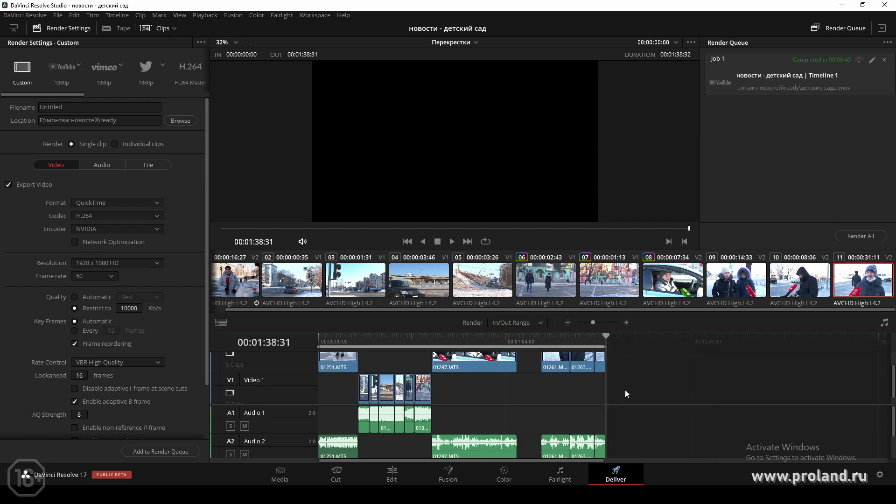
scroll(626, 431, down, 2)
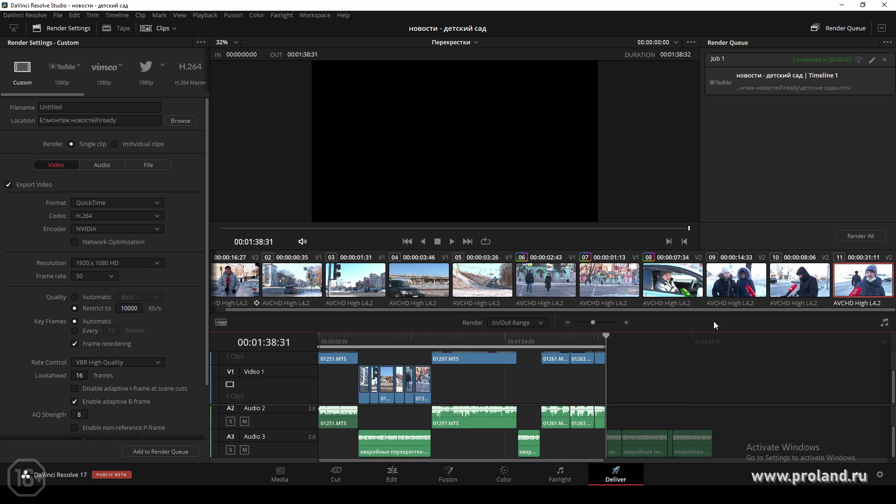
drag(600, 336, 706, 349)
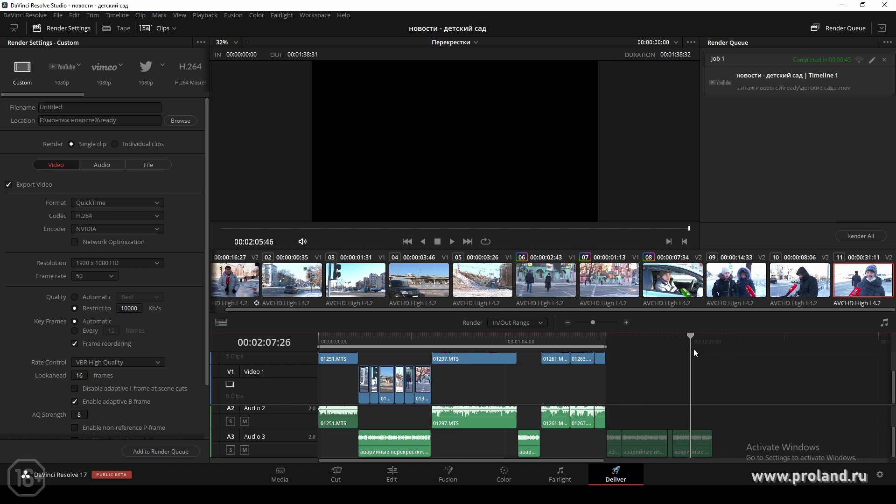
key(o)
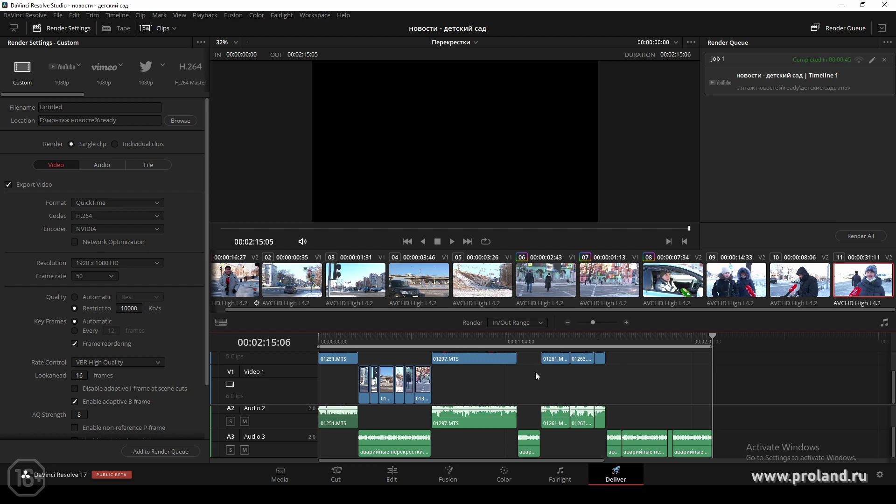
click(793, 89)
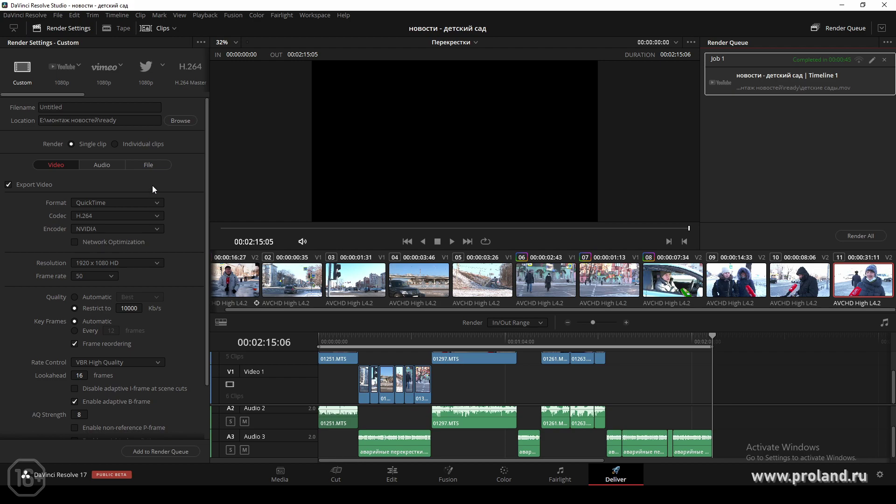
Save the render output as 'дороги' in the ready folder, keeping the NVIDIA encoder.
click(182, 121)
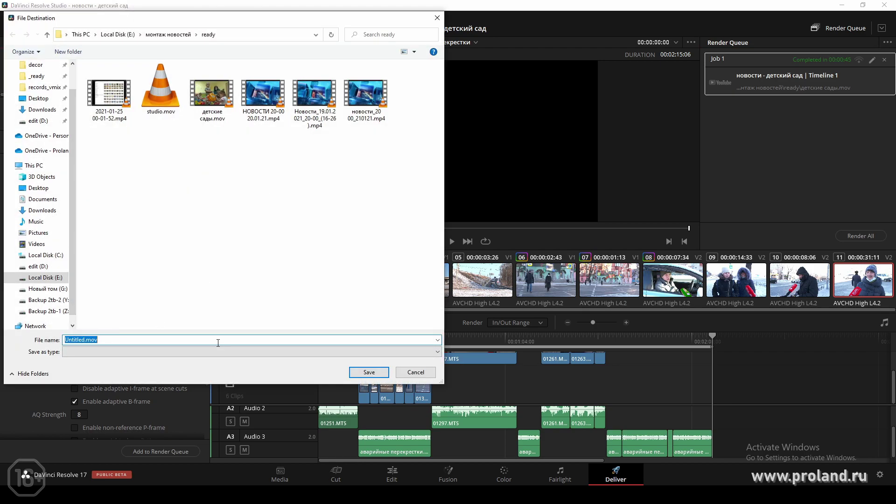
text(дороги)
click(364, 373)
click(131, 229)
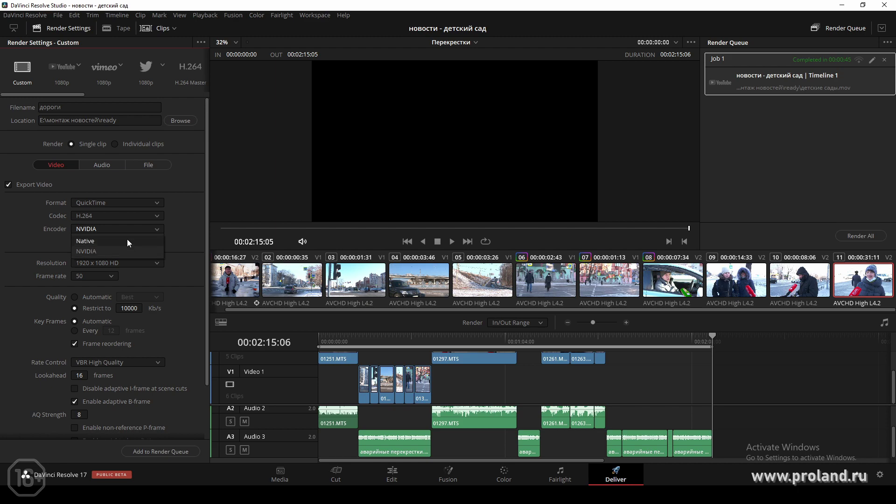
click(180, 252)
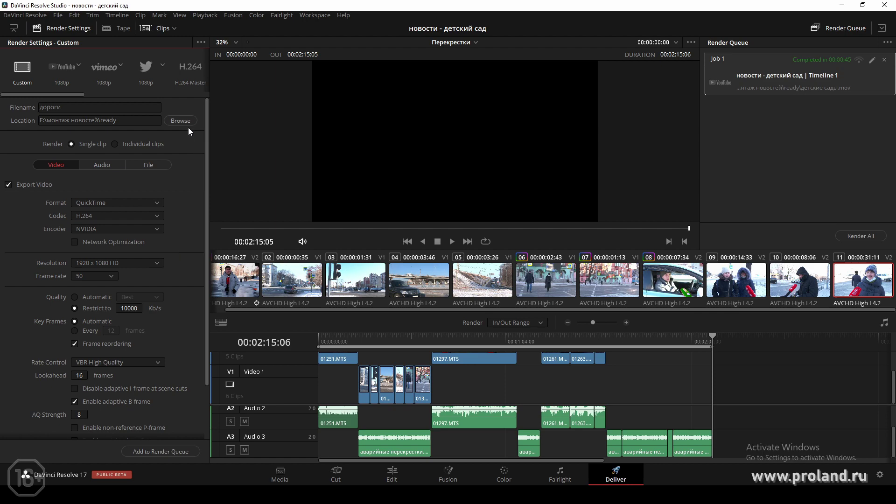
Add the дороги.mov job to the Render Queue and start rendering it.
click(172, 451)
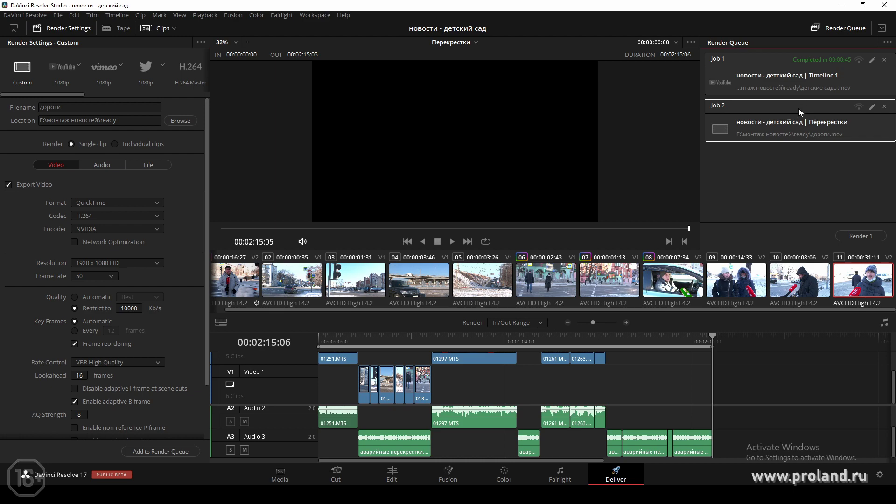
click(848, 236)
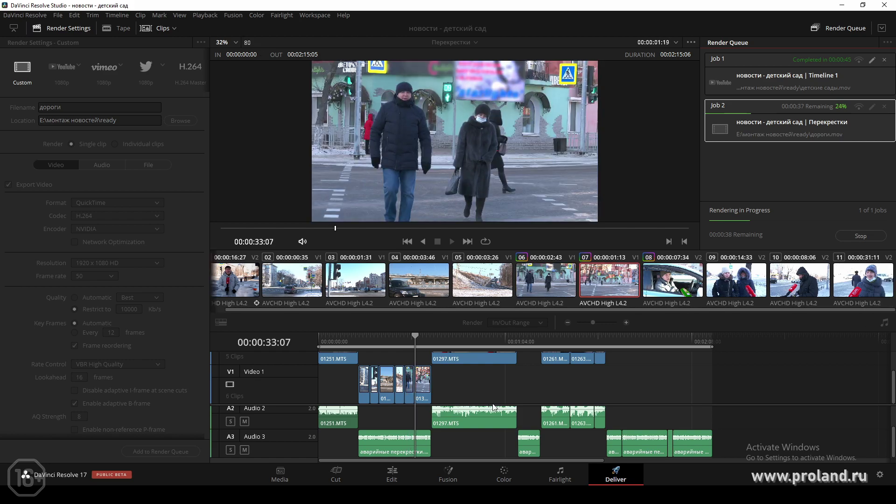
scroll(480, 385, up, 2)
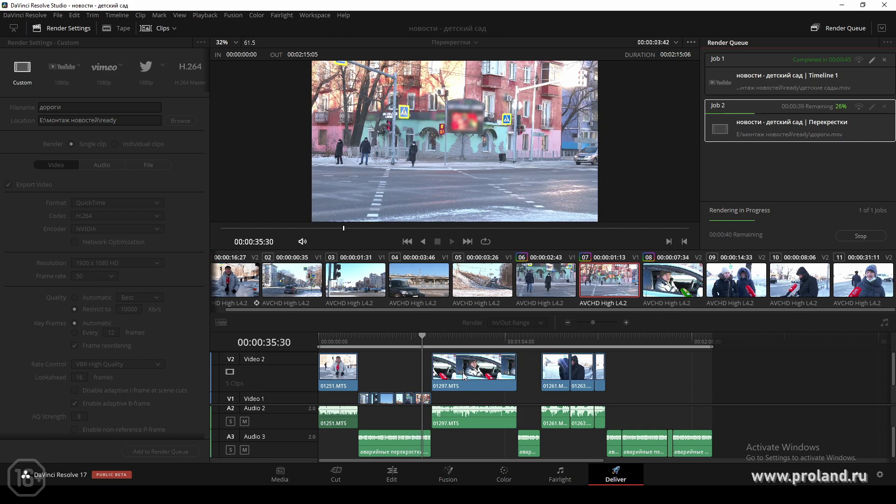